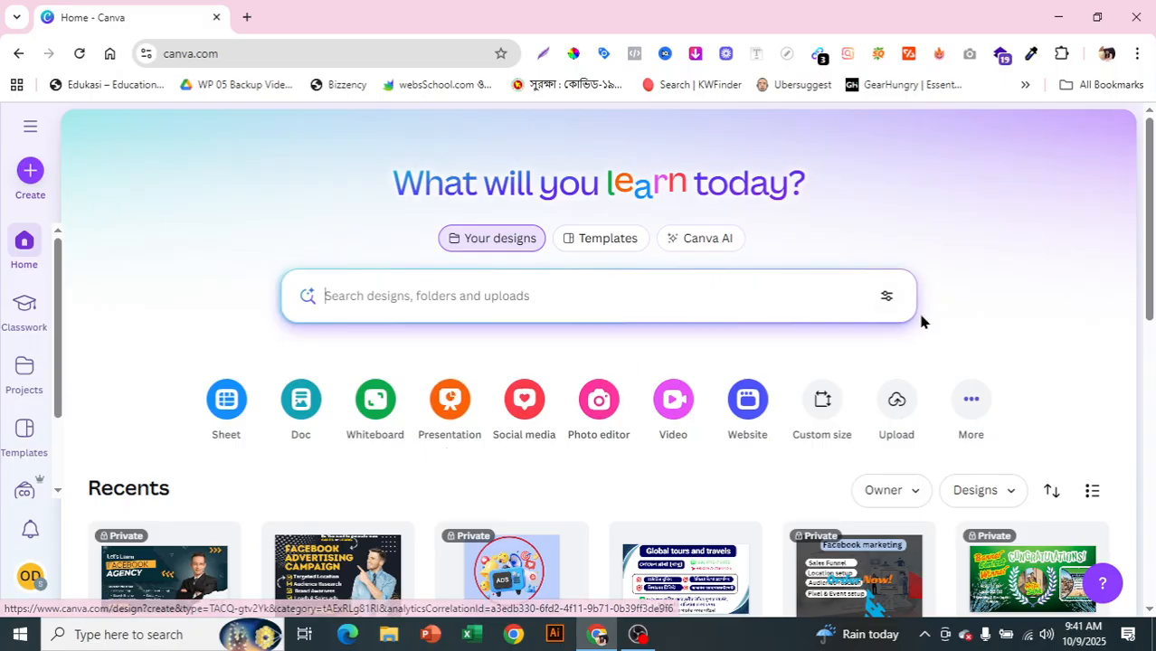
# Step: Search the template library for 'facebook cover'
pyautogui.moveTo(1151, 193)
pyautogui.mouseDown()
pyautogui.moveTo(1148, 264)
pyautogui.moveTo(1152, 191)
pyautogui.mouseUp()
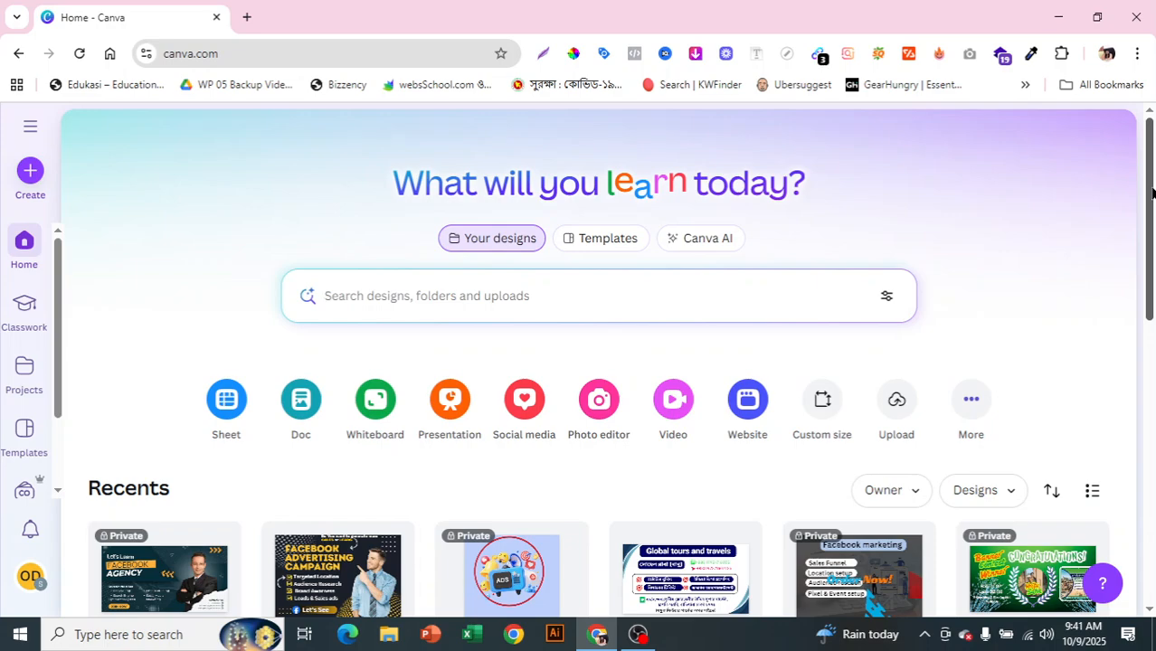
pyautogui.click(608, 239)
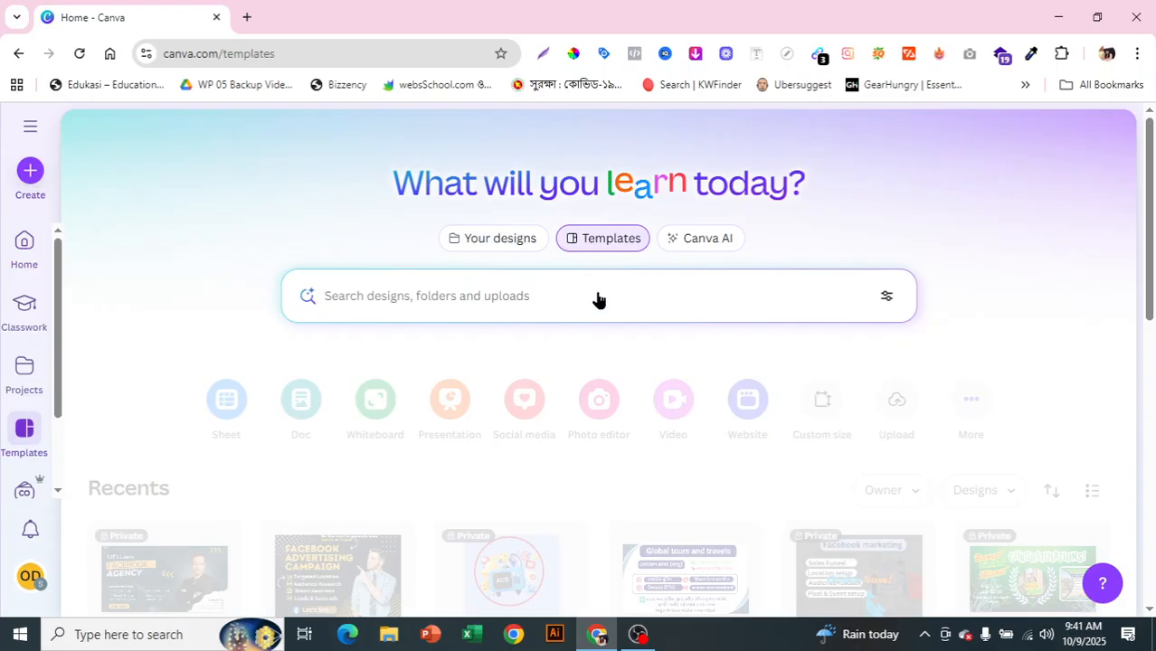
pyautogui.write('face')
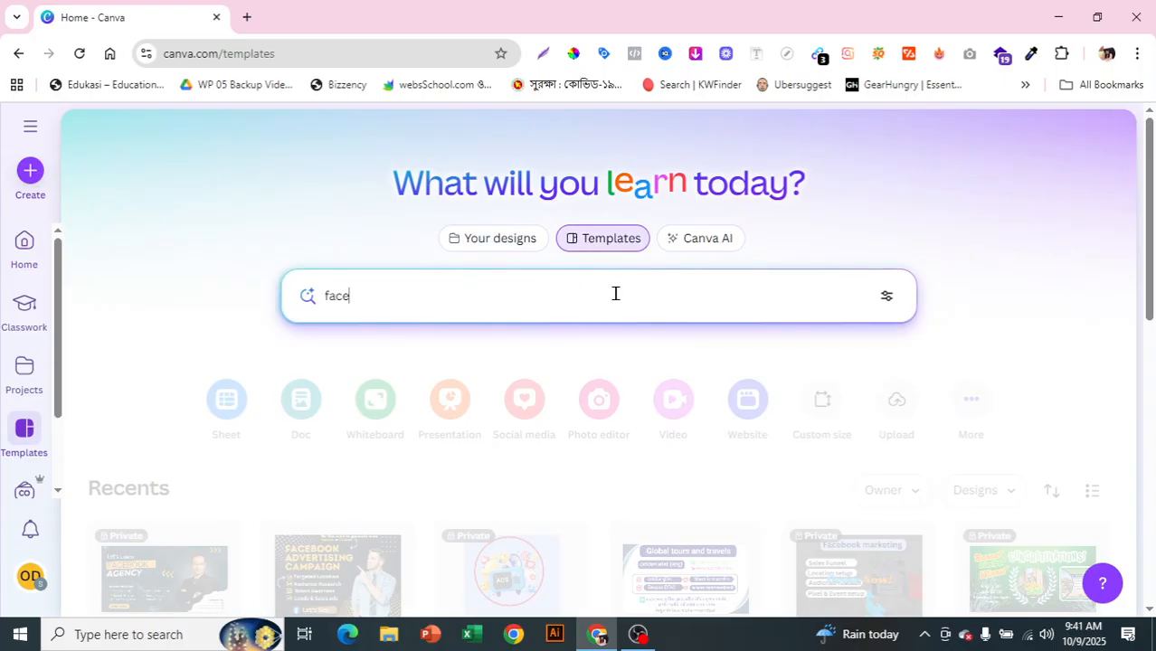
pyautogui.write('book')
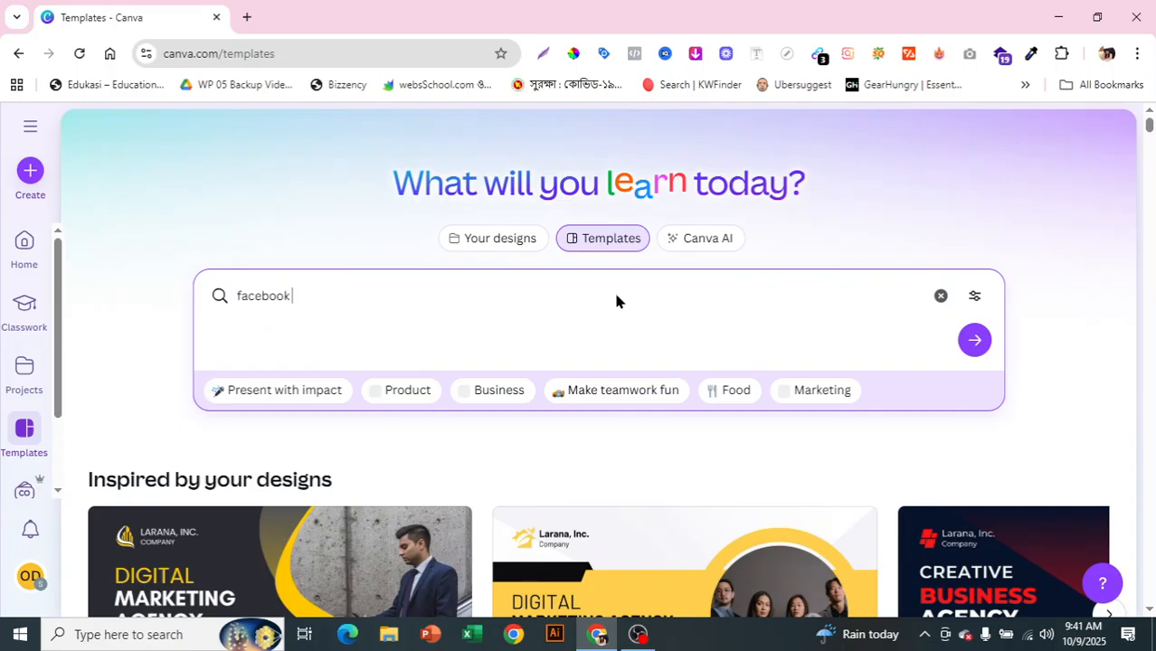
pyautogui.write(' co')
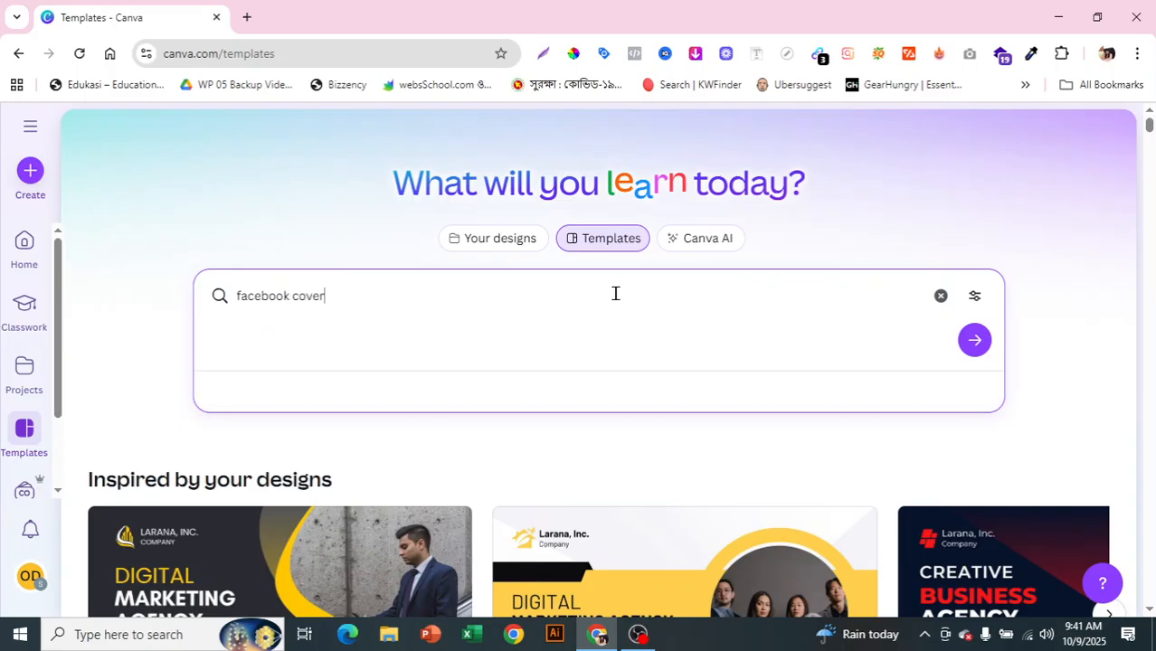
pyautogui.write('ver')
pyautogui.press('Return')
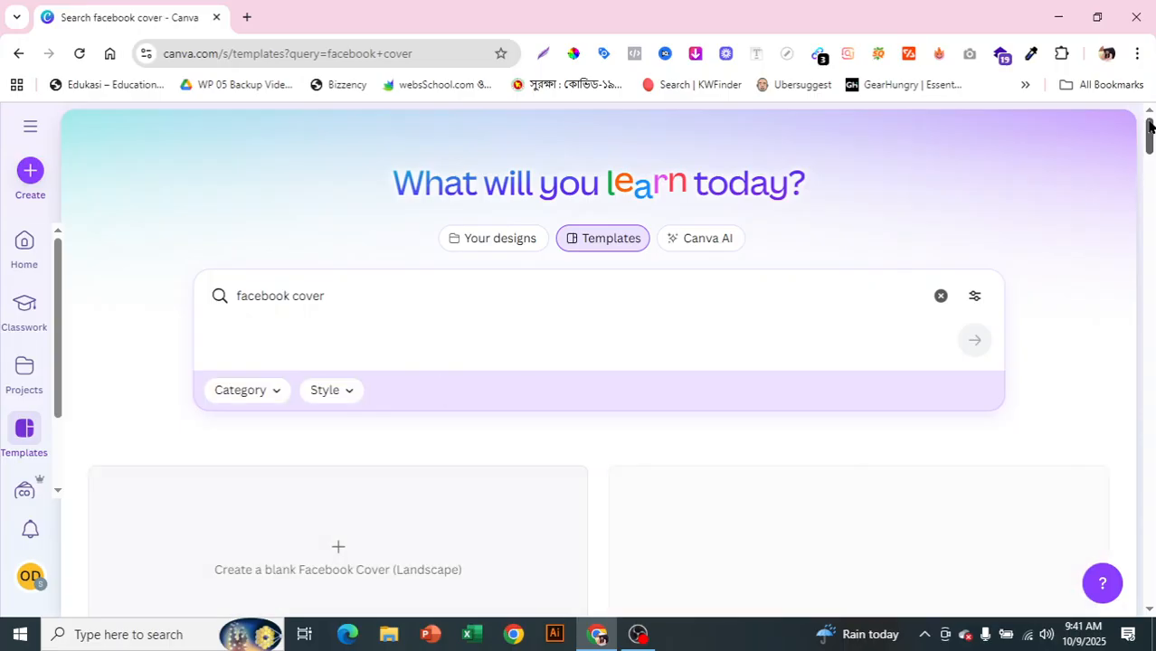
# Step: Browse the facebook cover results, then clear the search box
pyautogui.moveTo(1151, 136); pyautogui.dragTo(1150, 253)
pyautogui.moveTo(308, 330)
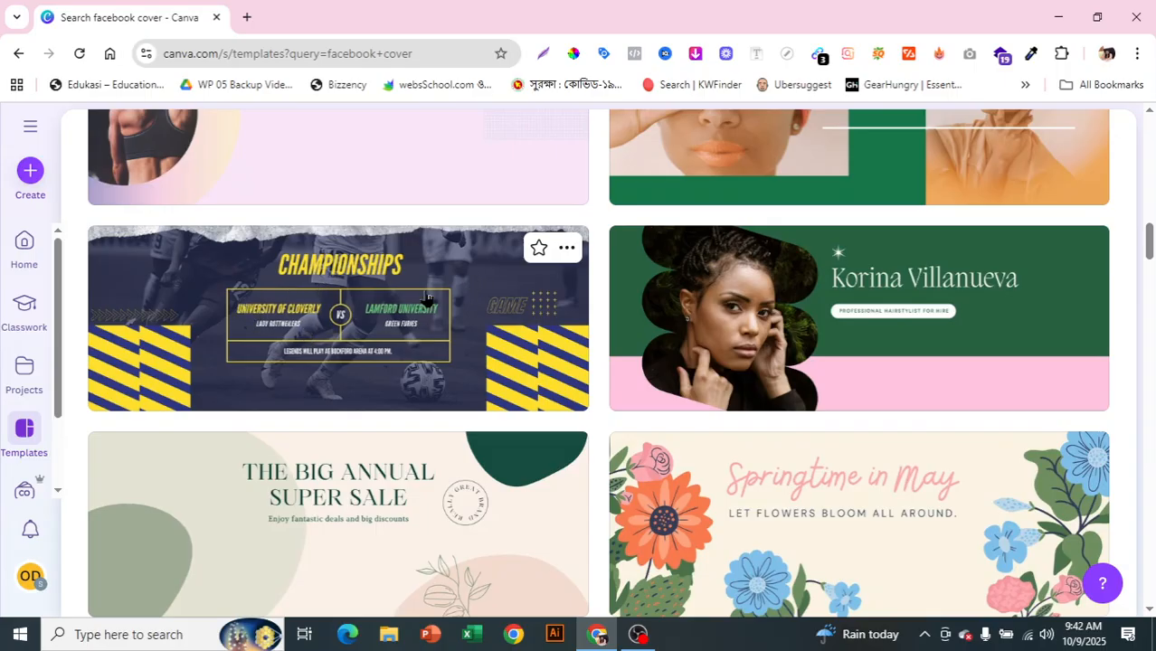
pyautogui.scroll(-1, 1151, 418)
pyautogui.moveTo(1149, 248); pyautogui.dragTo(1153, 130)
pyautogui.click(340, 294)
pyautogui.press('BackSpace')
pyautogui.press('BackSpace')
pyautogui.press('BackSpace')
pyautogui.press('BackSpace')
pyautogui.press('BackSpace')
pyautogui.press('BackSpace')
pyautogui.press('BackSpace')
pyautogui.press('BackSpace')
pyautogui.press('BackSpace')
pyautogui.press('BackSpace')
pyautogui.press('BackSpace')
pyautogui.press('BackSpace')
pyautogui.press('BackSpace')
pyautogui.press('BackSpace')
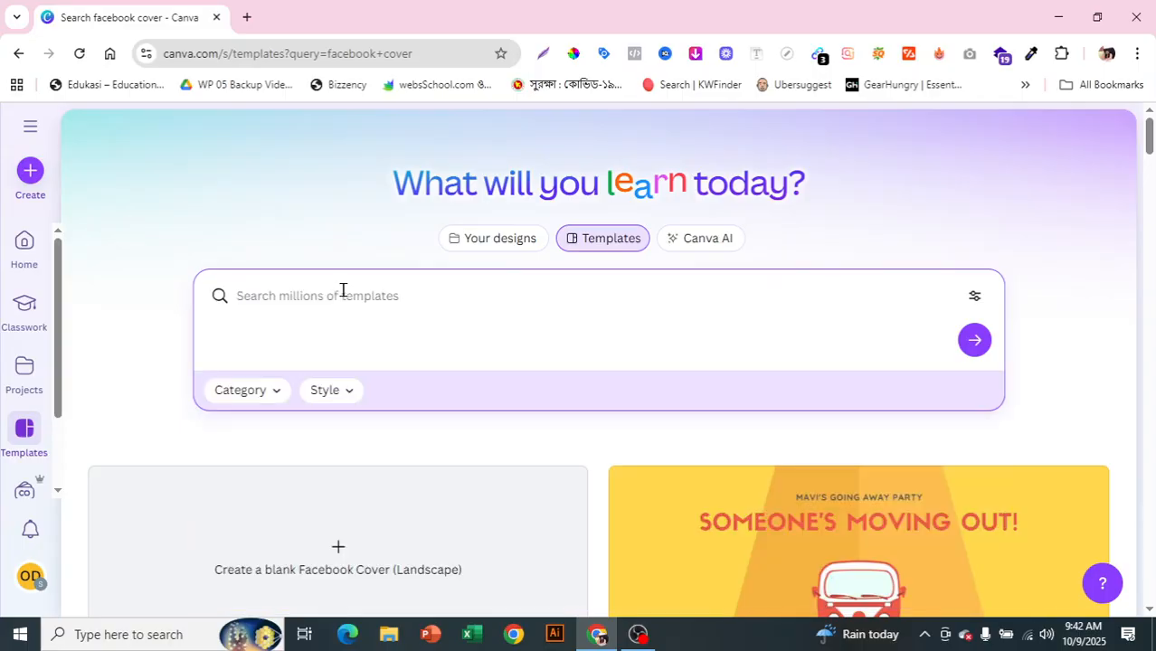
# Step: Search templates for 'digital marketing fb cover' and scroll down through the results
pyautogui.write('digital')
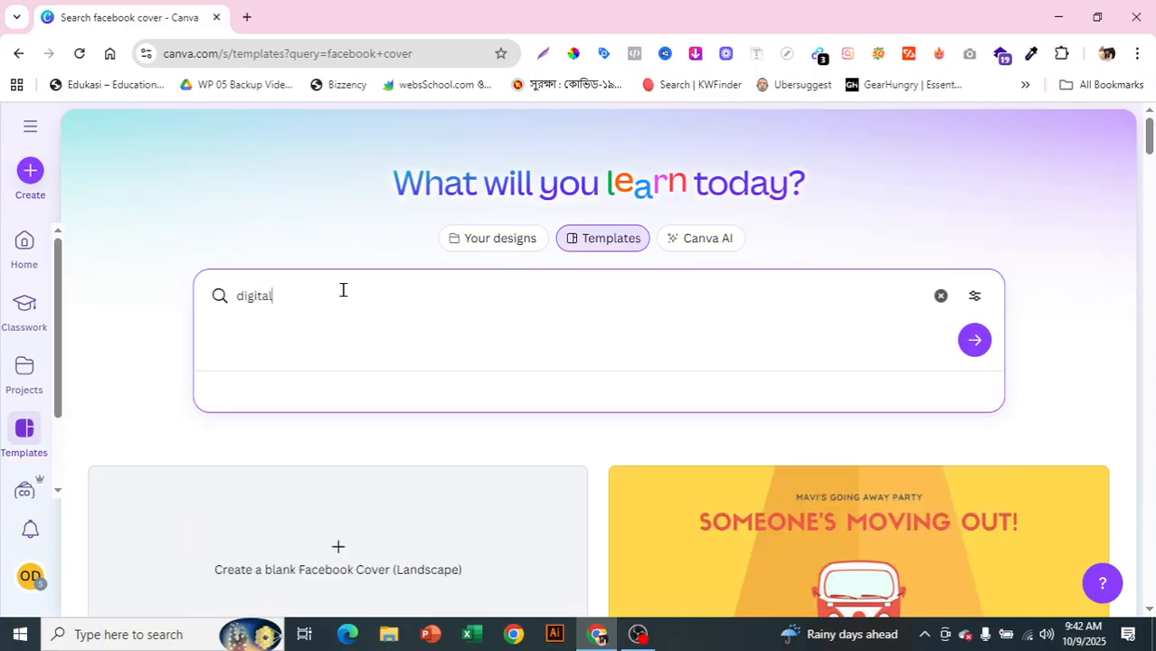
pyautogui.write(' marketing fb cover')
pyautogui.press('Return')
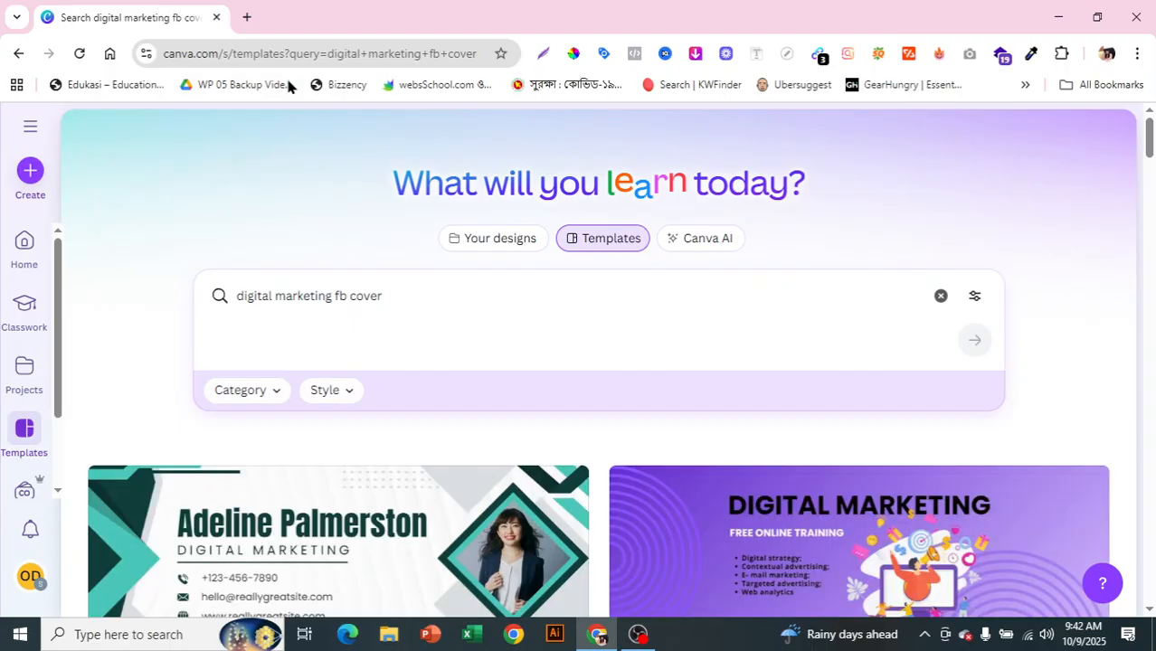
pyautogui.scroll(-4, 1141, 126)
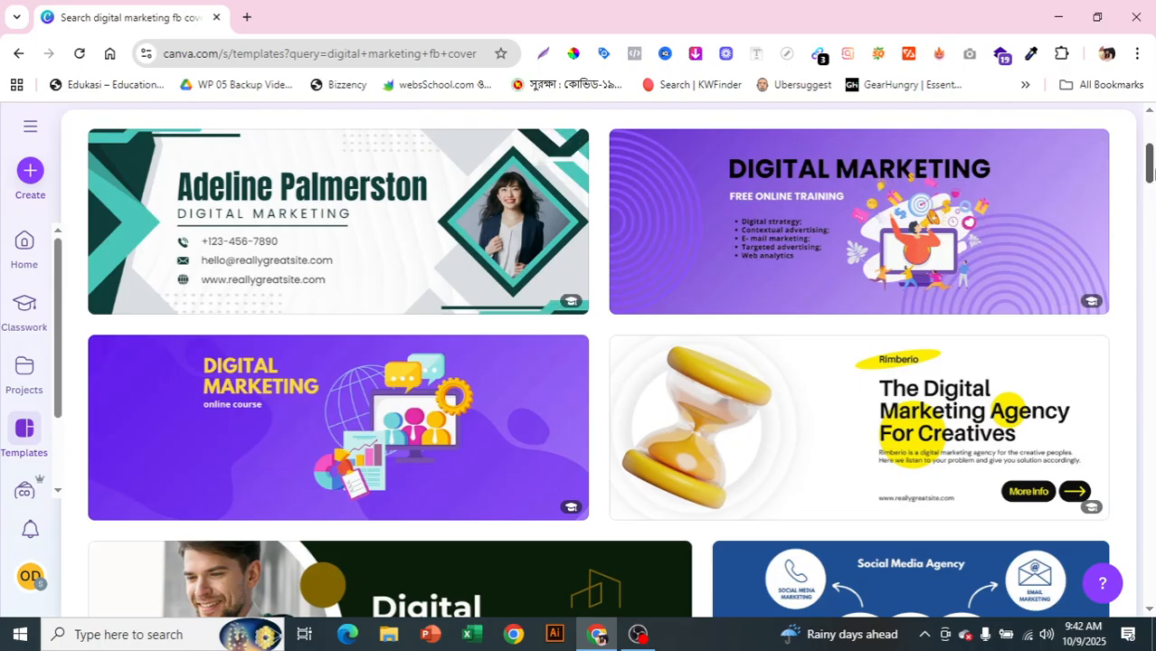
pyautogui.moveTo(1150, 170); pyautogui.dragTo(1102, 485)
pyautogui.scroll(-3, 1102, 485)
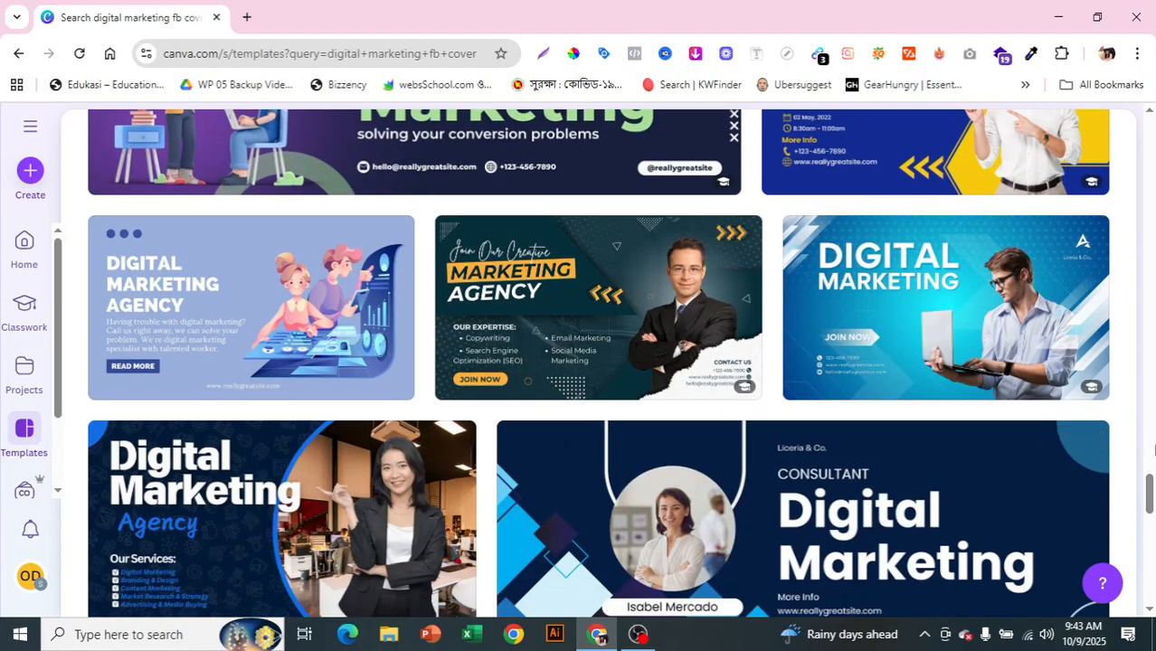
pyautogui.moveTo(1150, 495); pyautogui.dragTo(1140, 546)
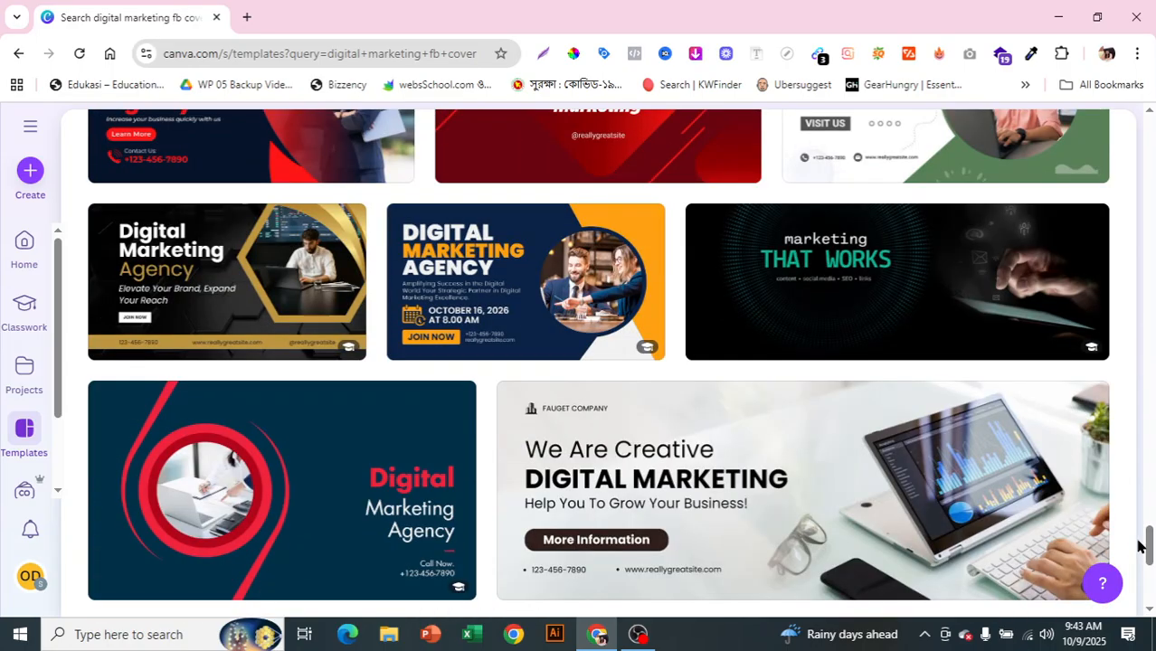
pyautogui.scroll(-5, 1131, 578)
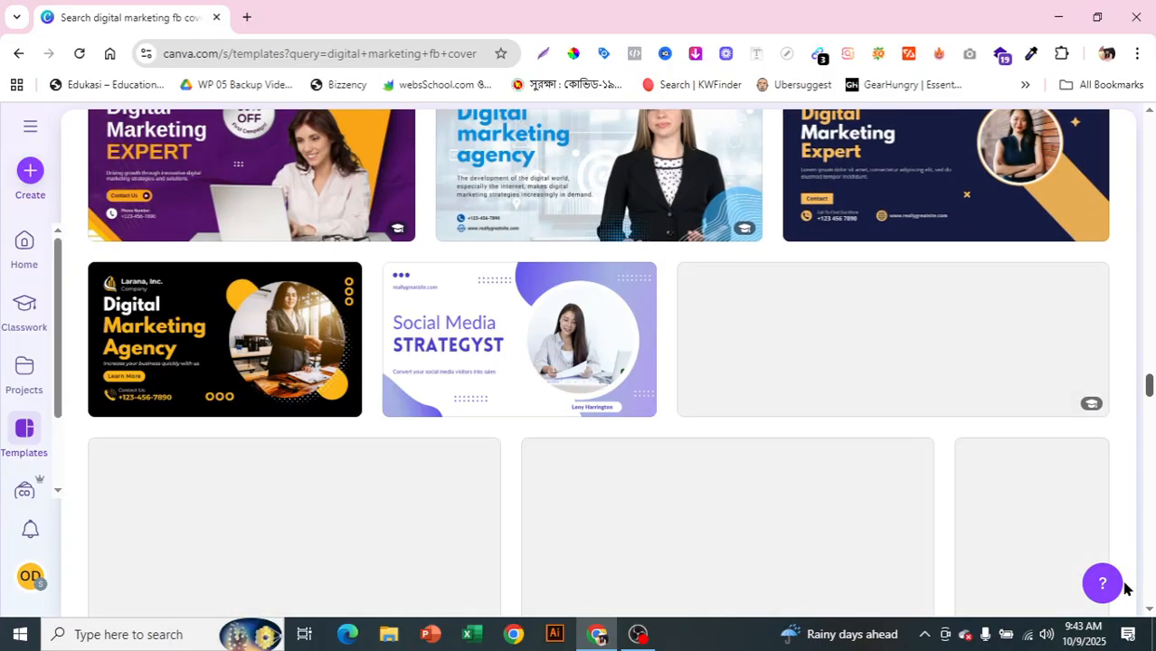
pyautogui.moveTo(1124, 583)
pyautogui.mouseDown()
pyautogui.moveTo(1128, 531)
pyautogui.moveTo(1128, 586)
pyautogui.mouseUp()
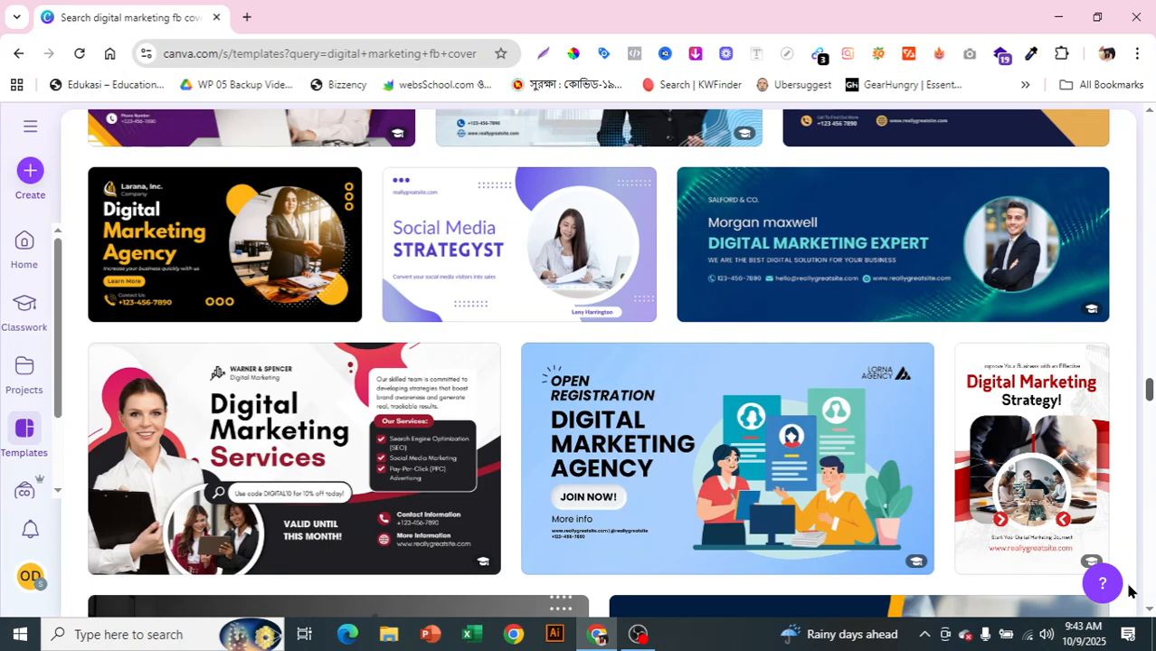
pyautogui.scroll(-7, 1129, 590)
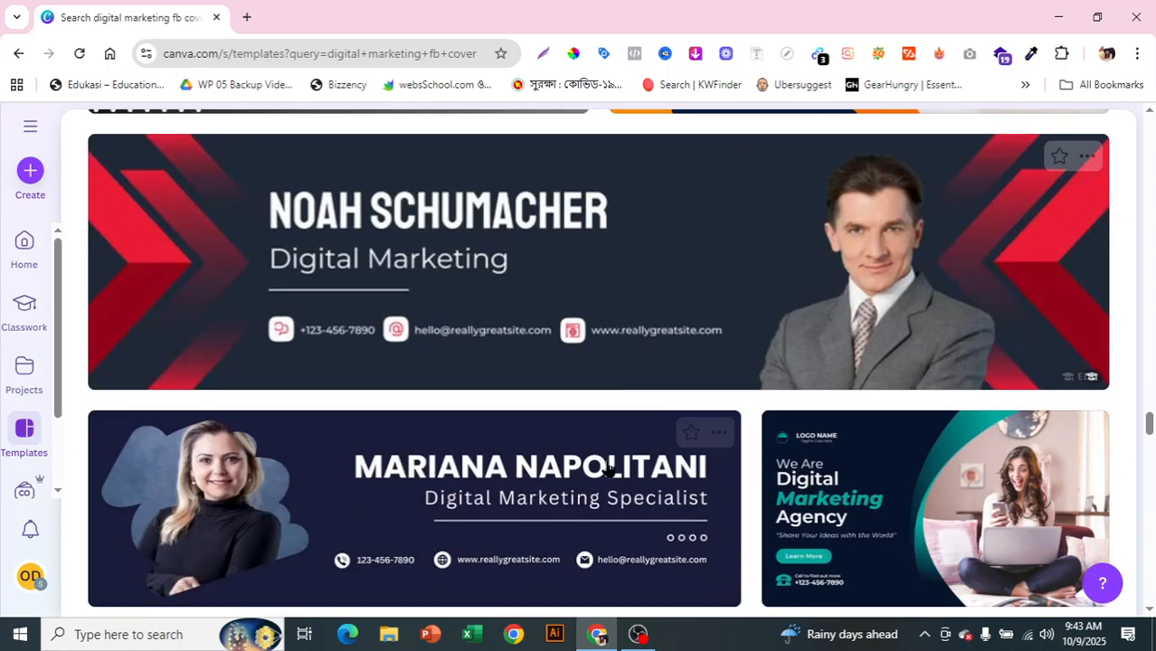
# Step: Preview the dark blue Digital Marketing Specialist template and customize it in a new tab
pyautogui.click(603, 506)
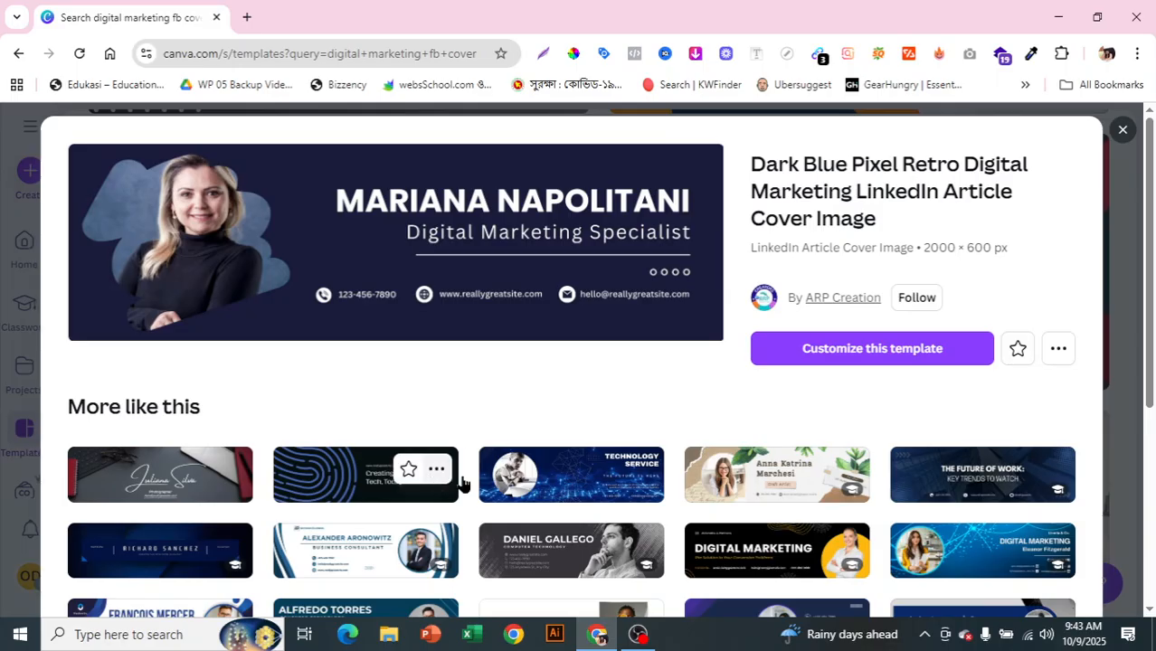
pyautogui.scroll(-2, 982, 542)
pyautogui.scroll(1, 981, 536)
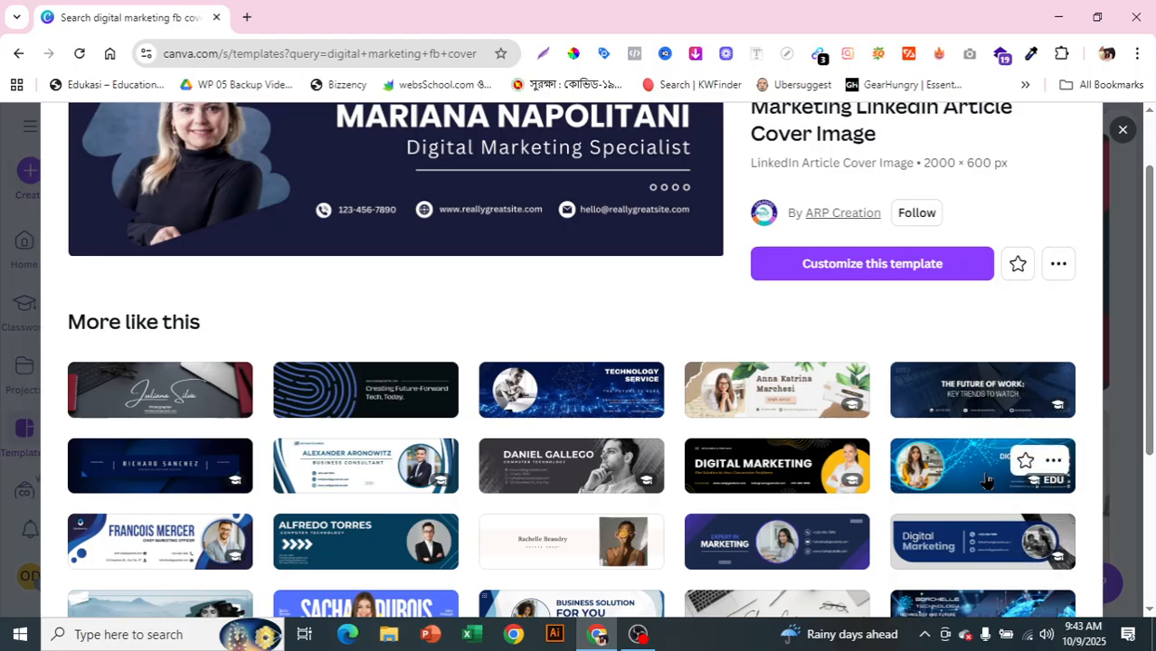
pyautogui.click(884, 266)
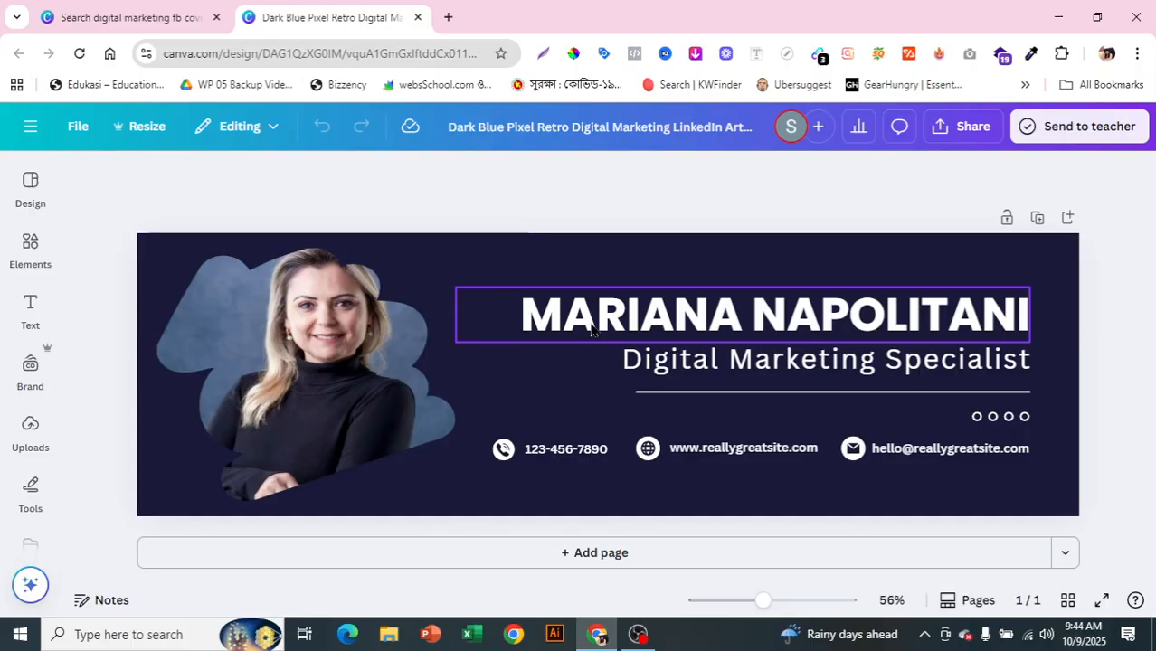
# Step: Replace the sample name heading with the designer's full name
pyautogui.doubleClick(593, 332)
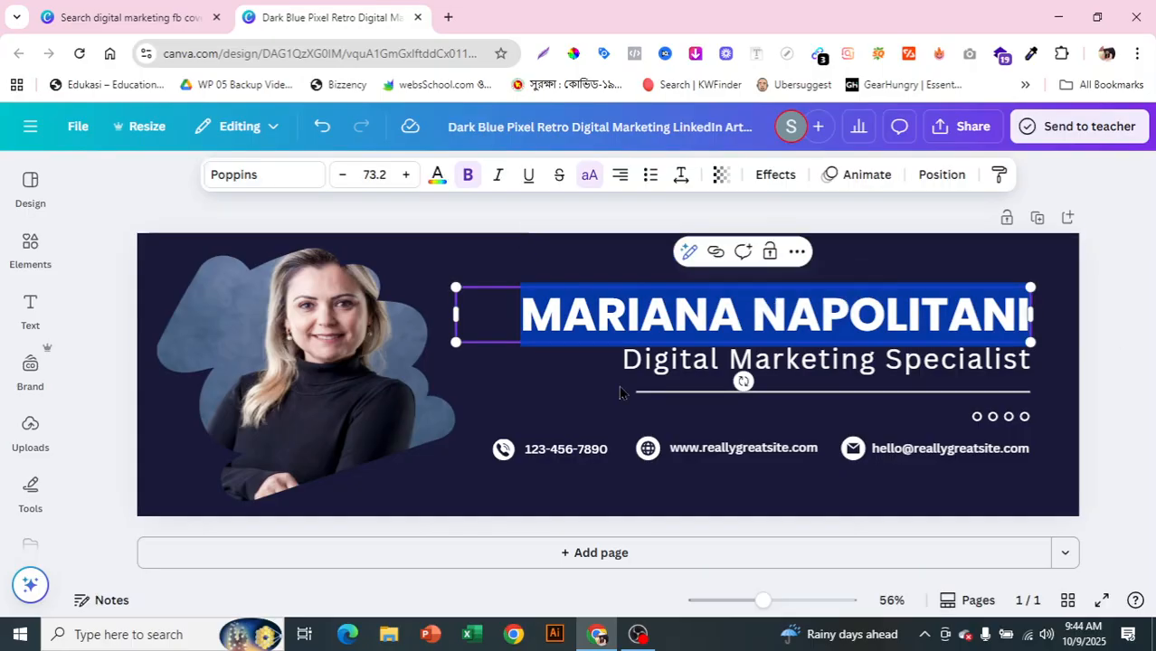
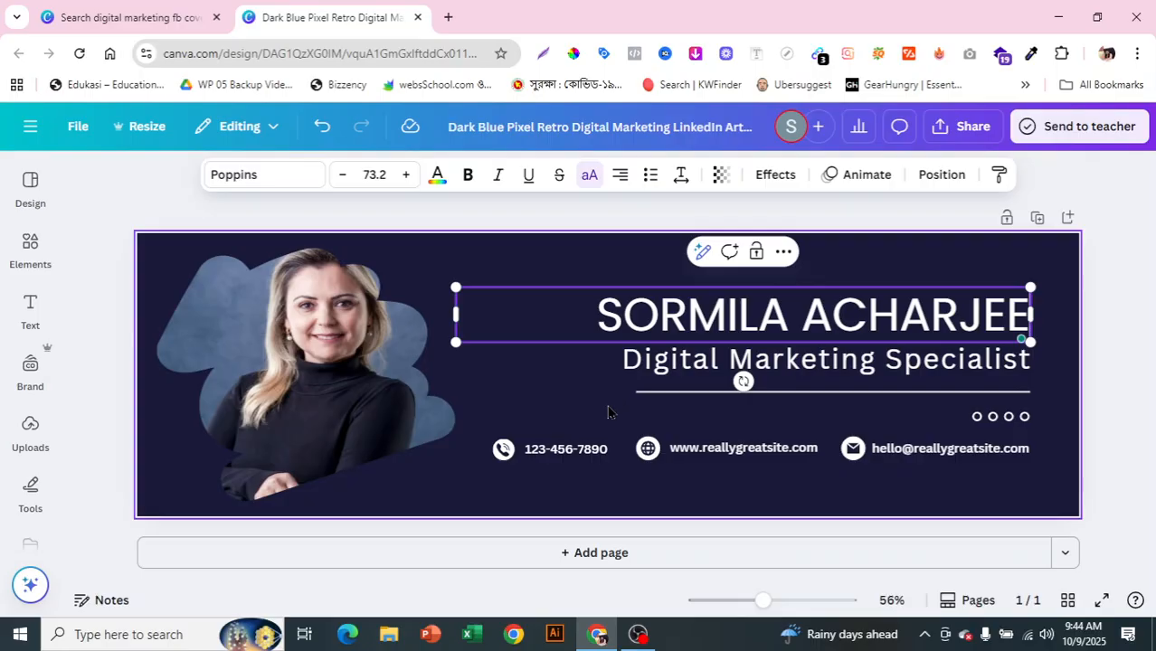
# Step: Add page 2 and change its background from dark navy to white
pyautogui.click(581, 555)
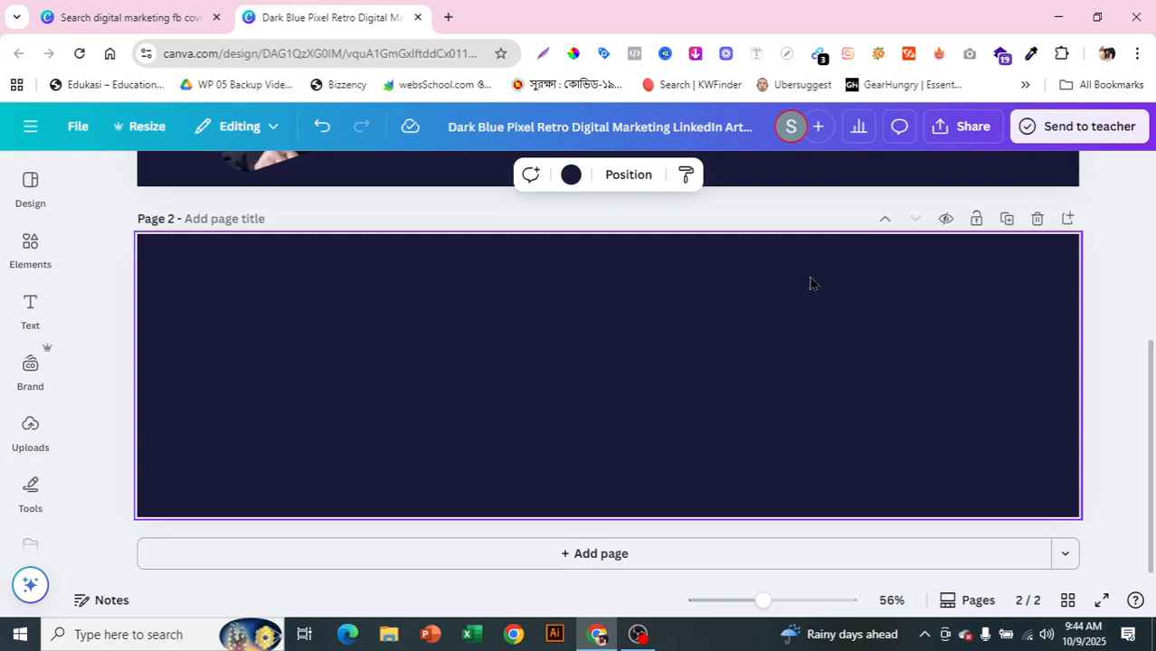
pyautogui.click(570, 175)
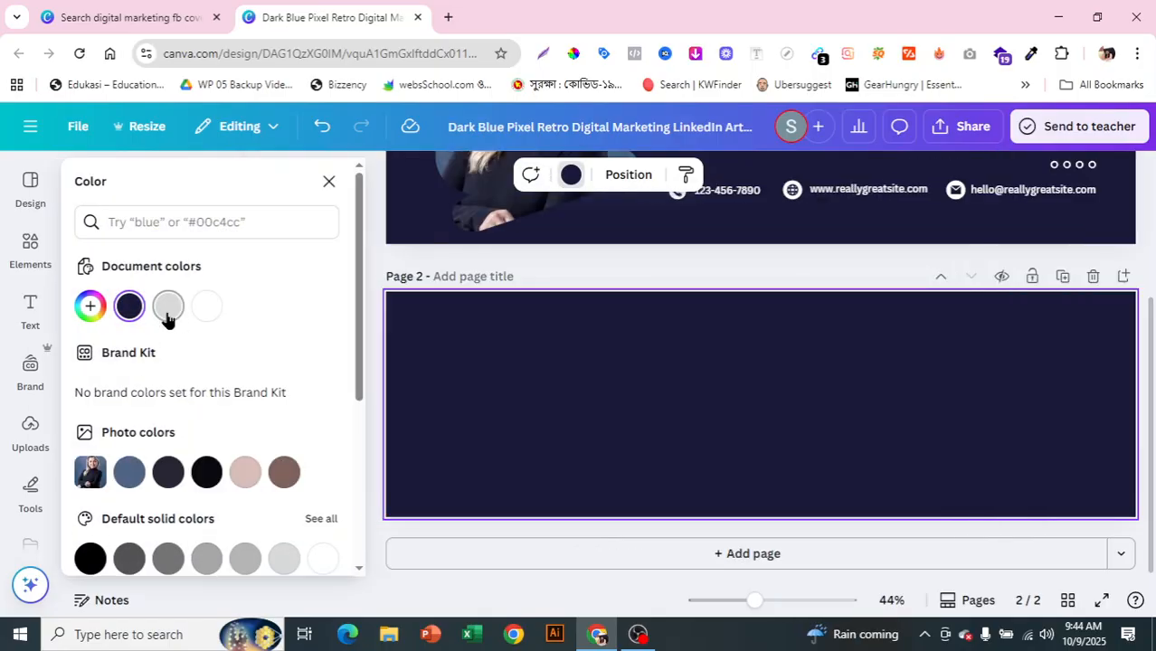
pyautogui.click(205, 310)
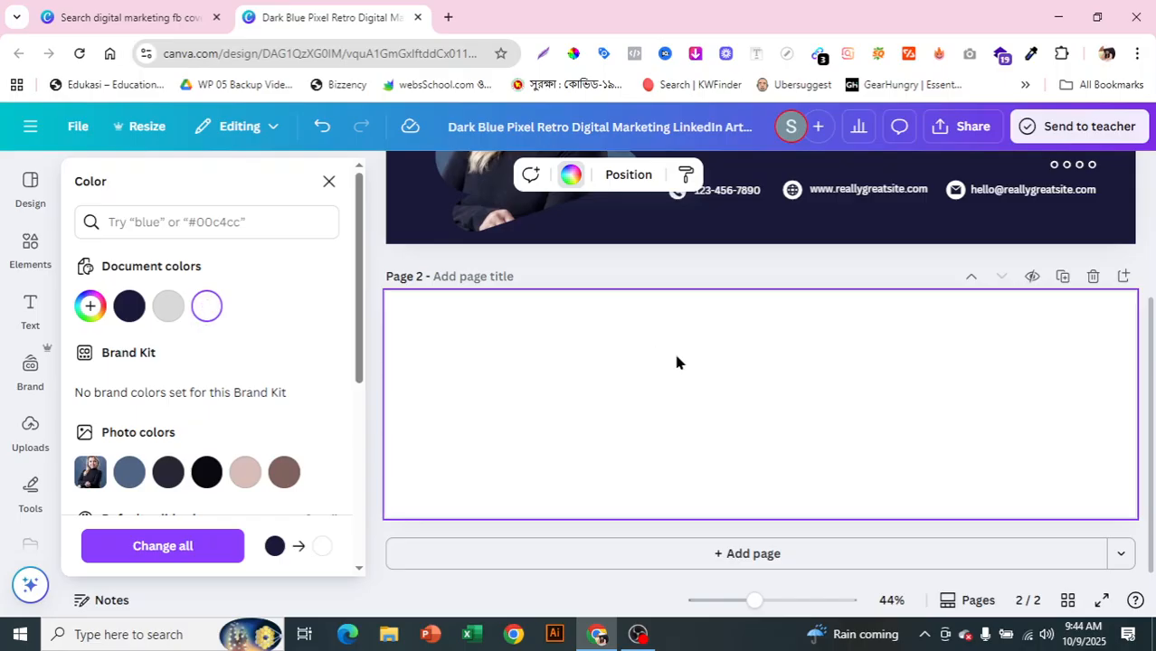
pyautogui.click(704, 271)
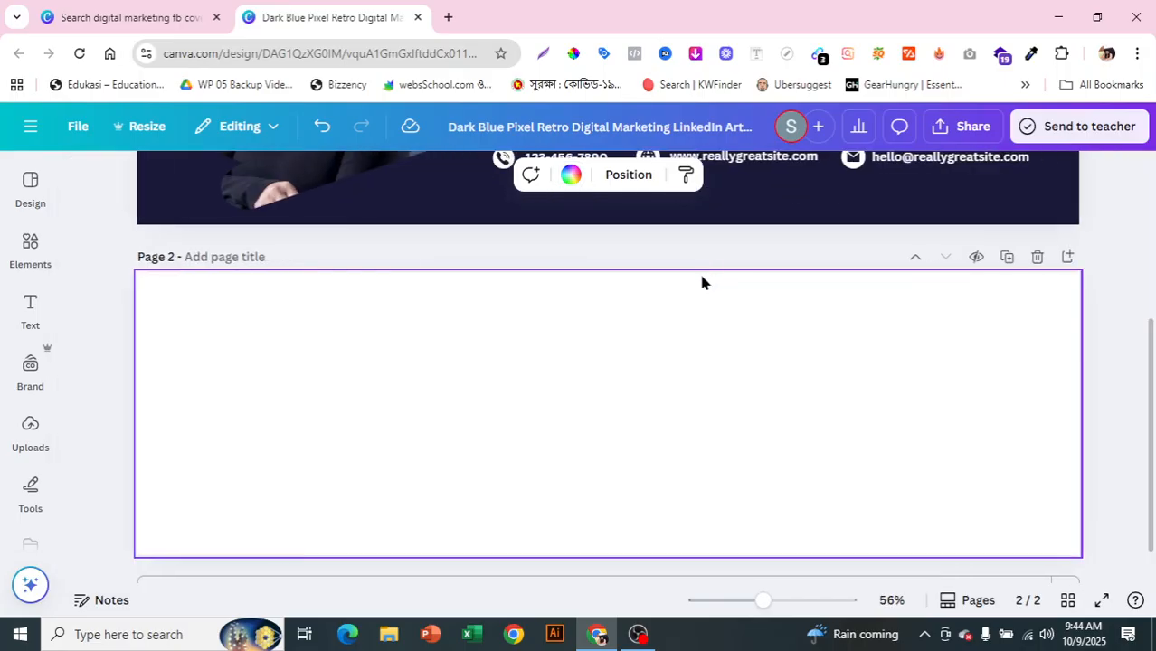
pyautogui.click(30, 184)
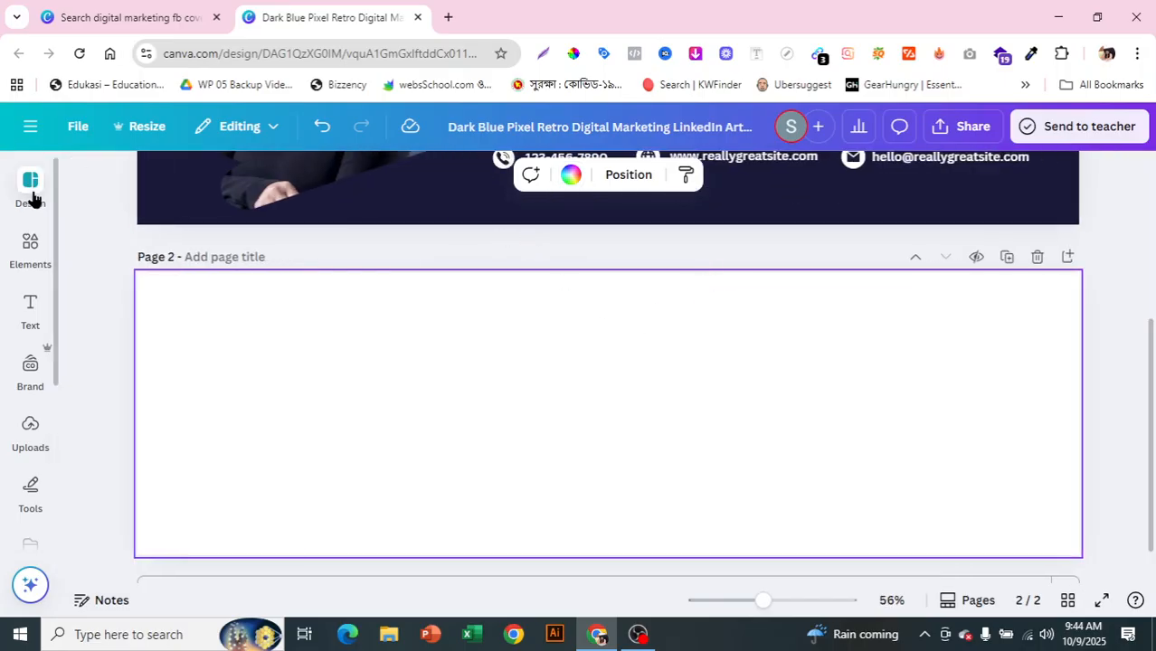
pyautogui.click(16, 251)
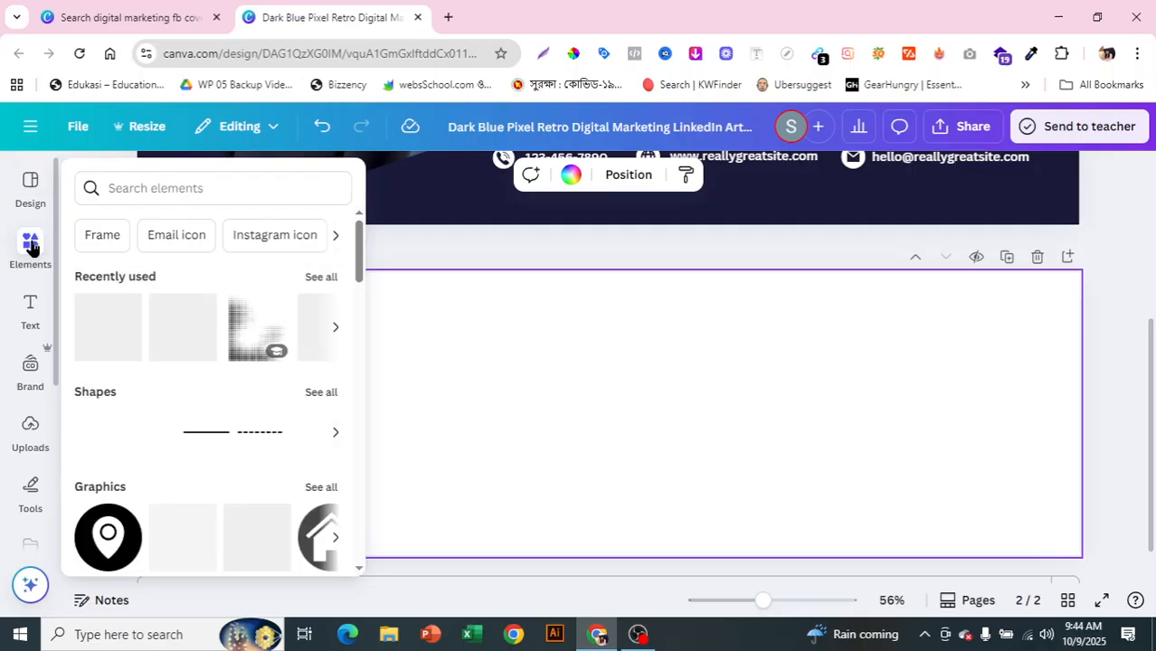
pyautogui.click(9, 312)
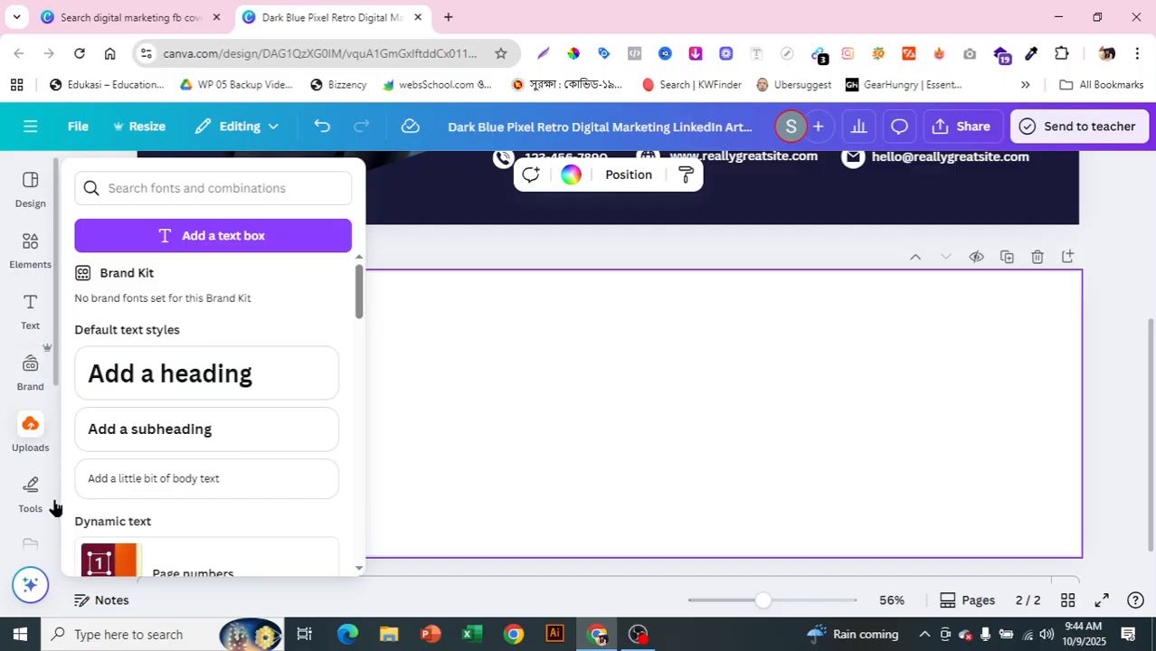
pyautogui.click(36, 436)
pyautogui.scroll(-1, 46, 374)
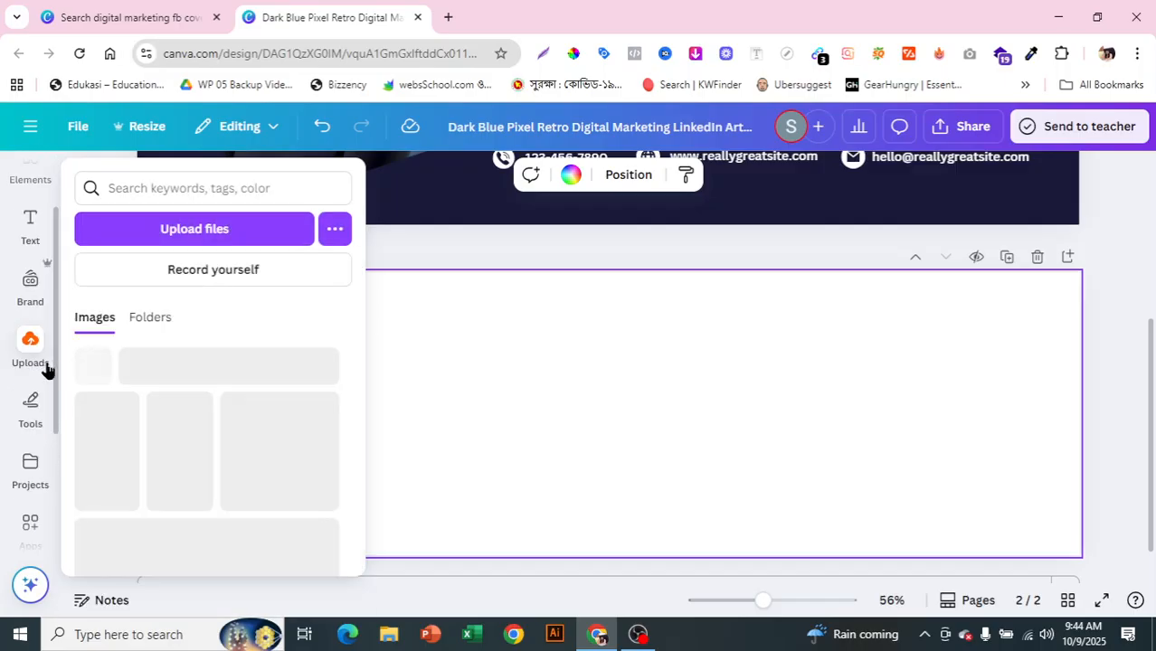
pyautogui.scroll(-3, 52, 464)
pyautogui.scroll(-1, 69, 518)
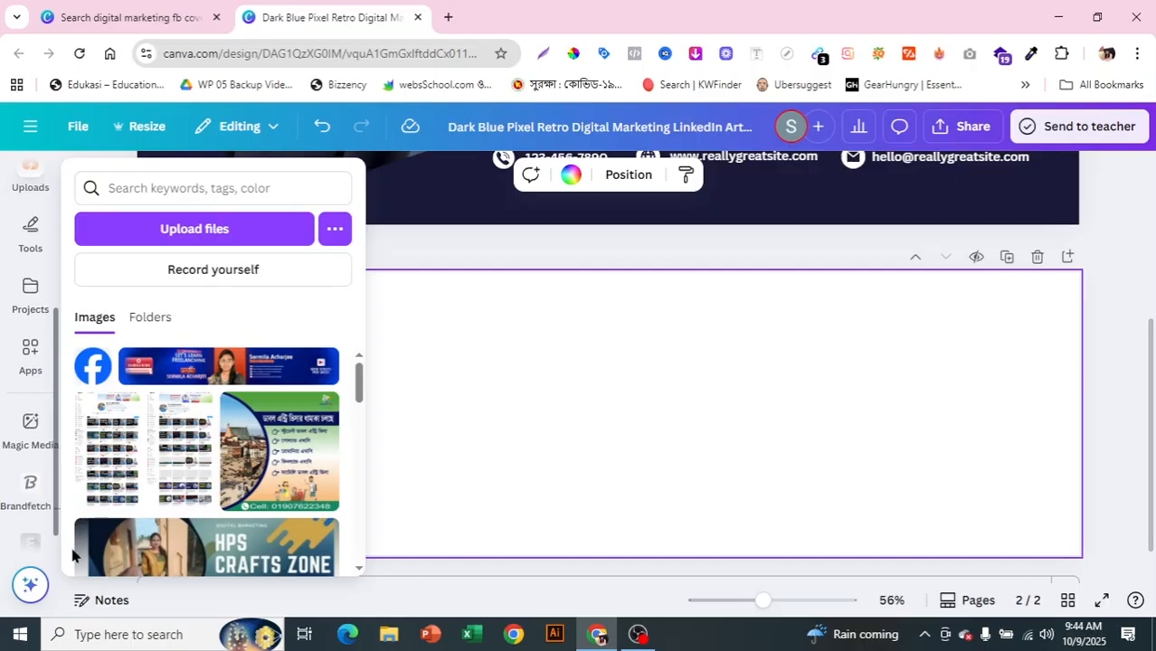
pyautogui.scroll(2, 40, 443)
pyautogui.scroll(4, 40, 443)
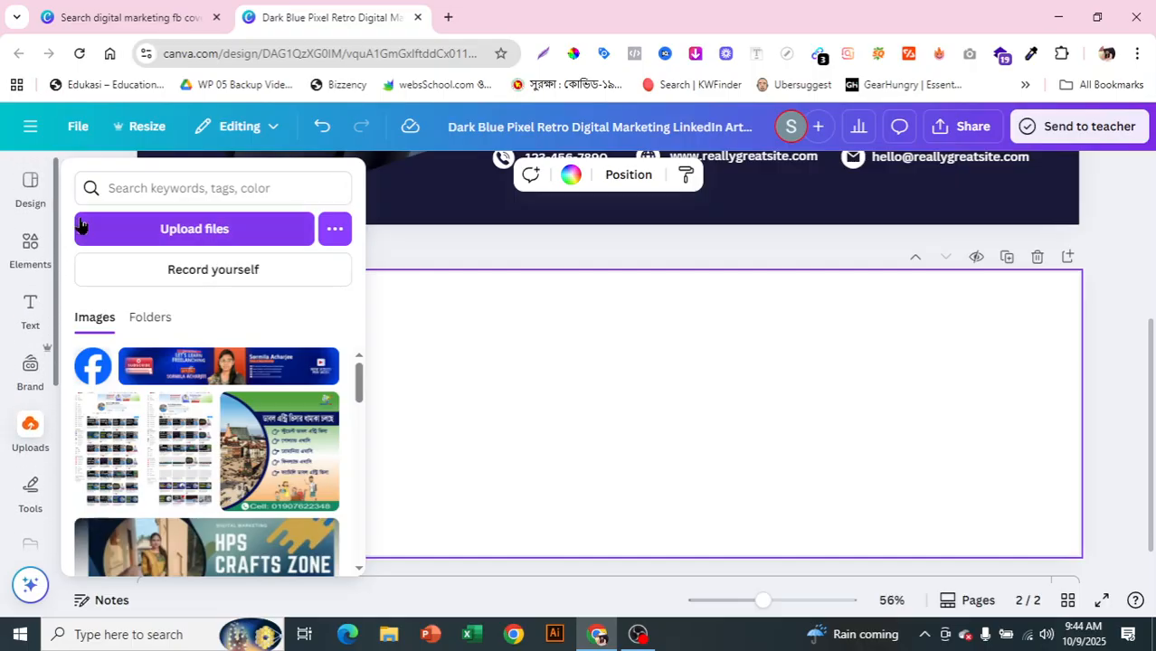
pyautogui.click(20, 204)
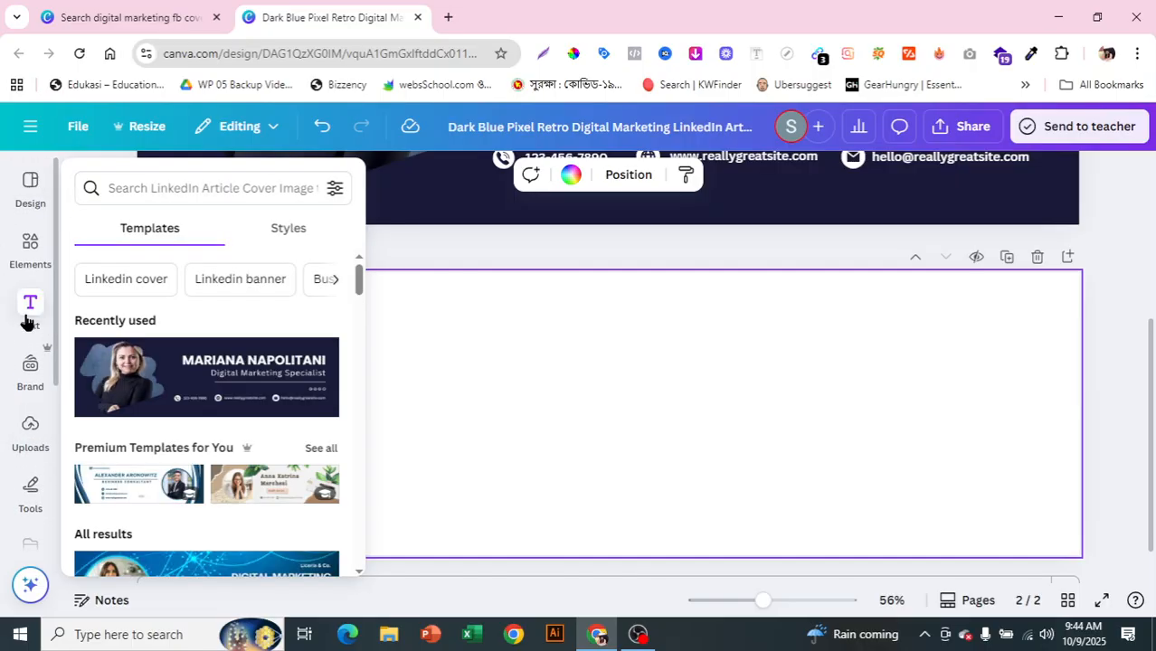
pyautogui.click(31, 317)
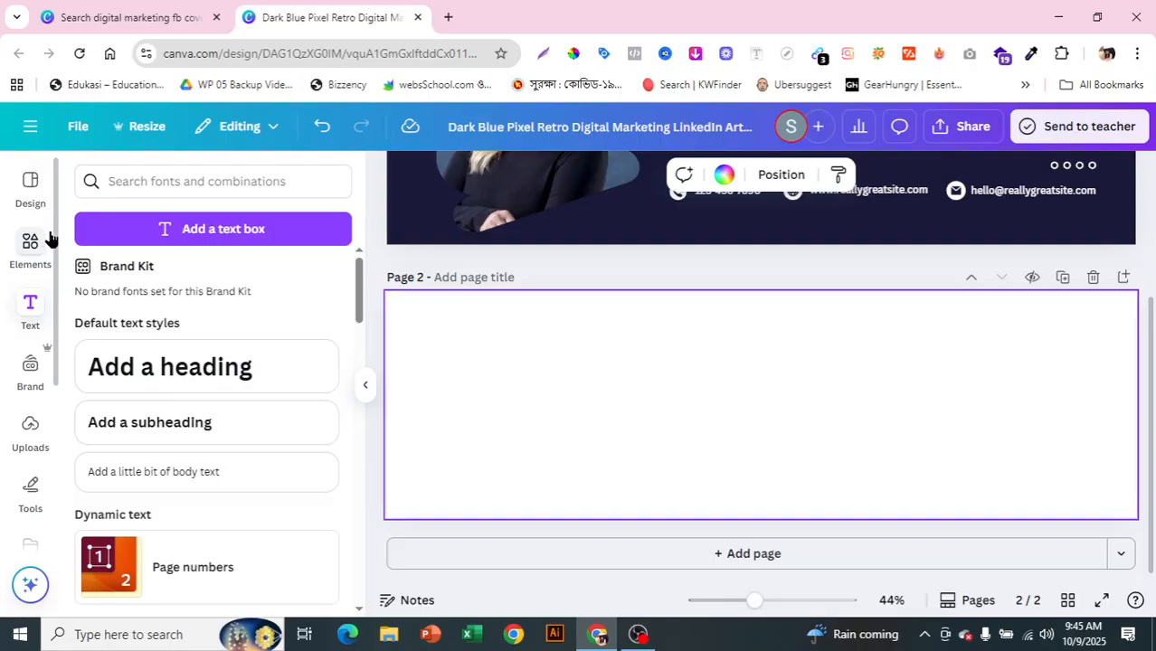
pyautogui.scroll(-1, 18, 328)
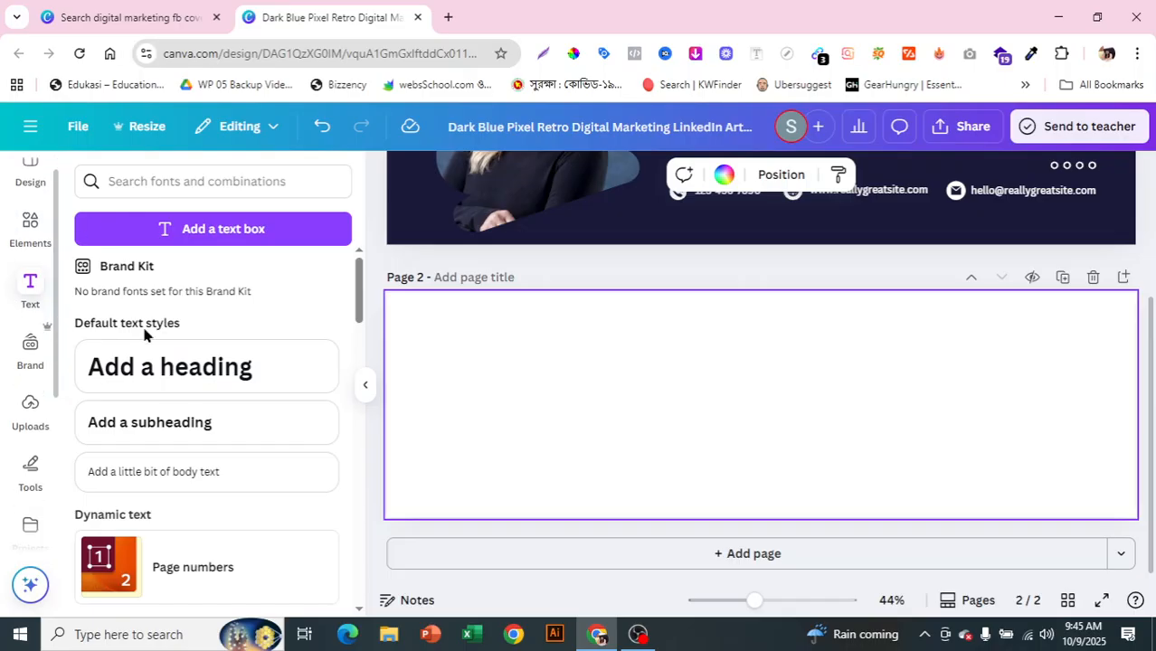
# Step: Add a 'Digital Marketing' heading at the top centre of page 2, enlarged to size 54.8
pyautogui.click(175, 374)
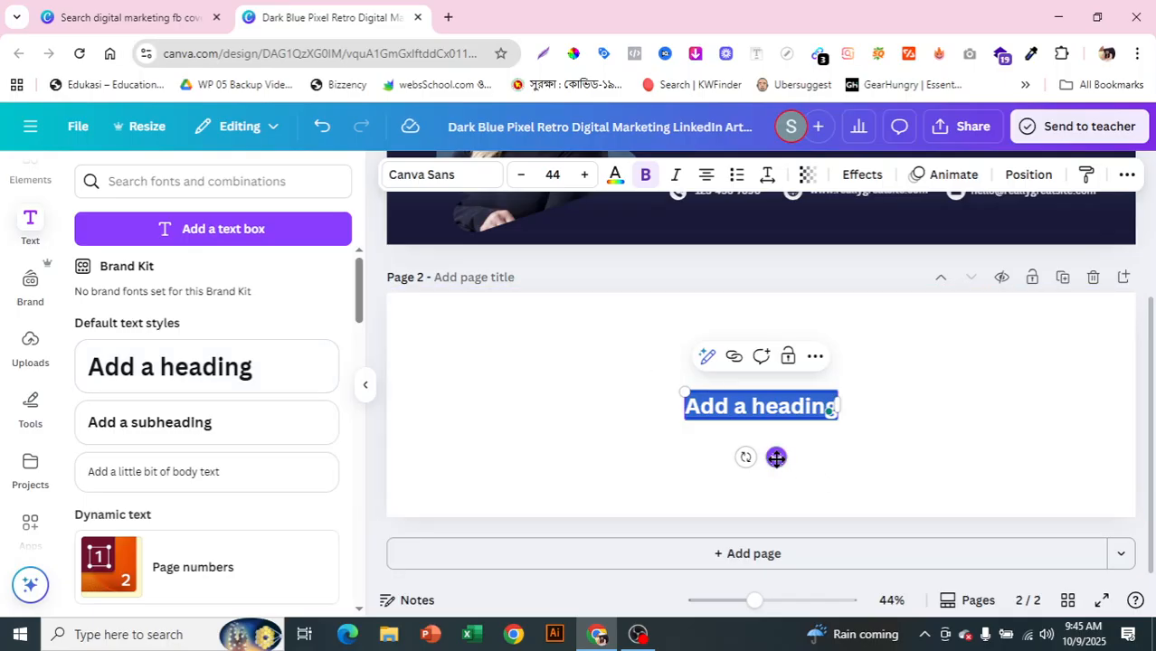
pyautogui.moveTo(776, 457); pyautogui.dragTo(775, 395)
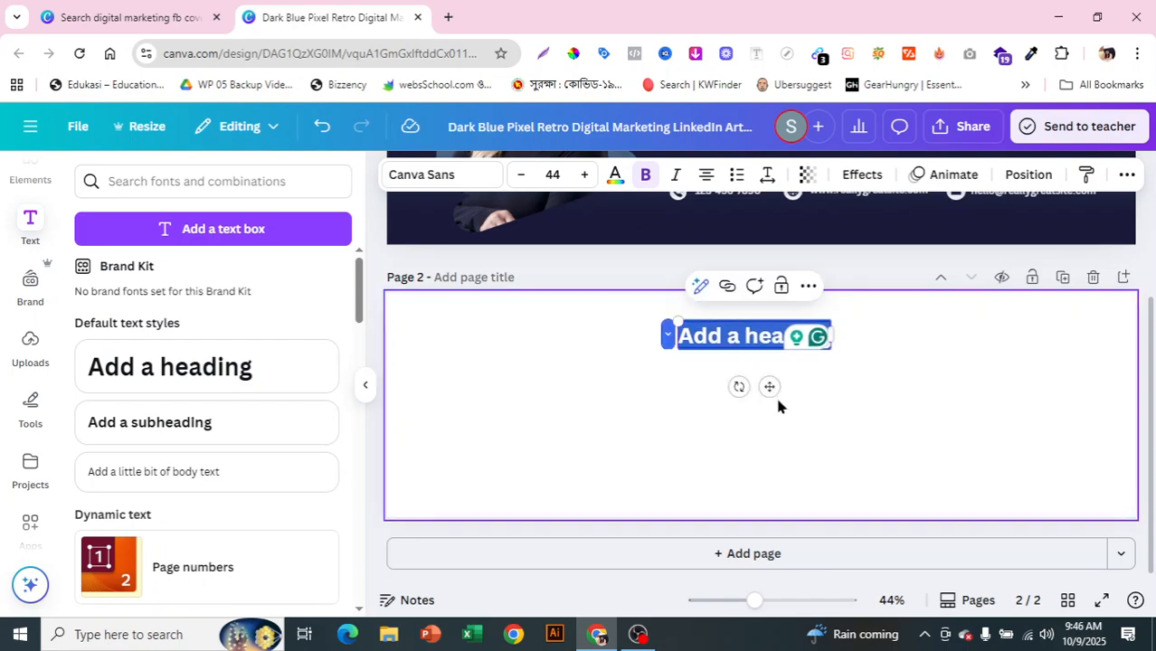
pyautogui.scroll(1, 778, 406)
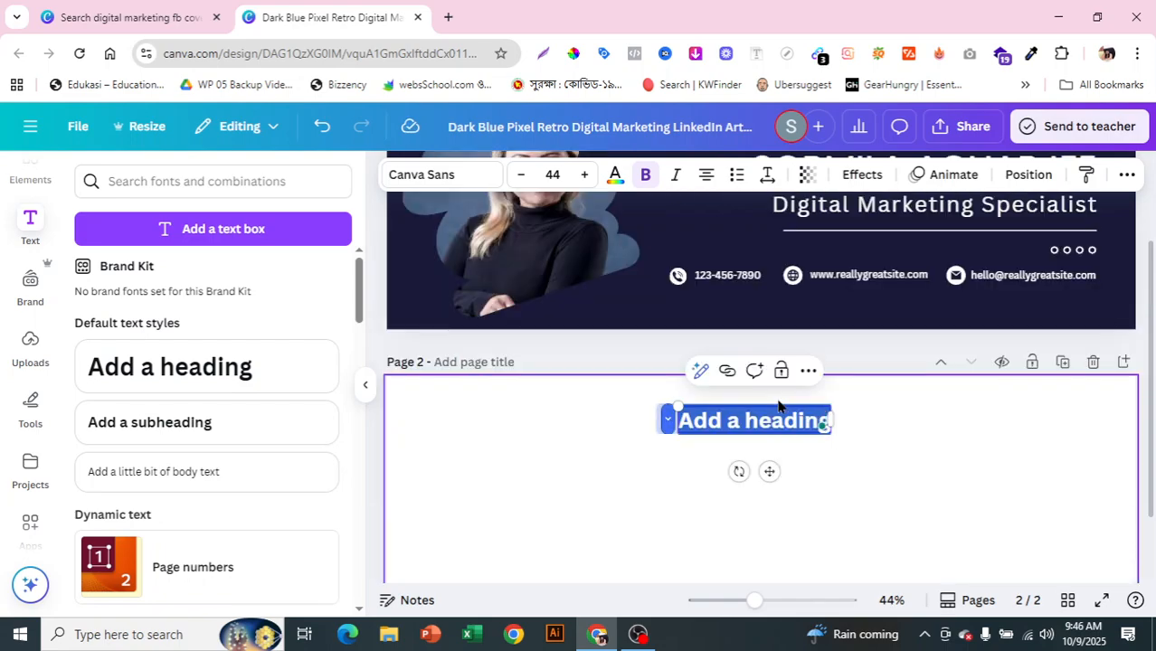
pyautogui.press('BackSpace')
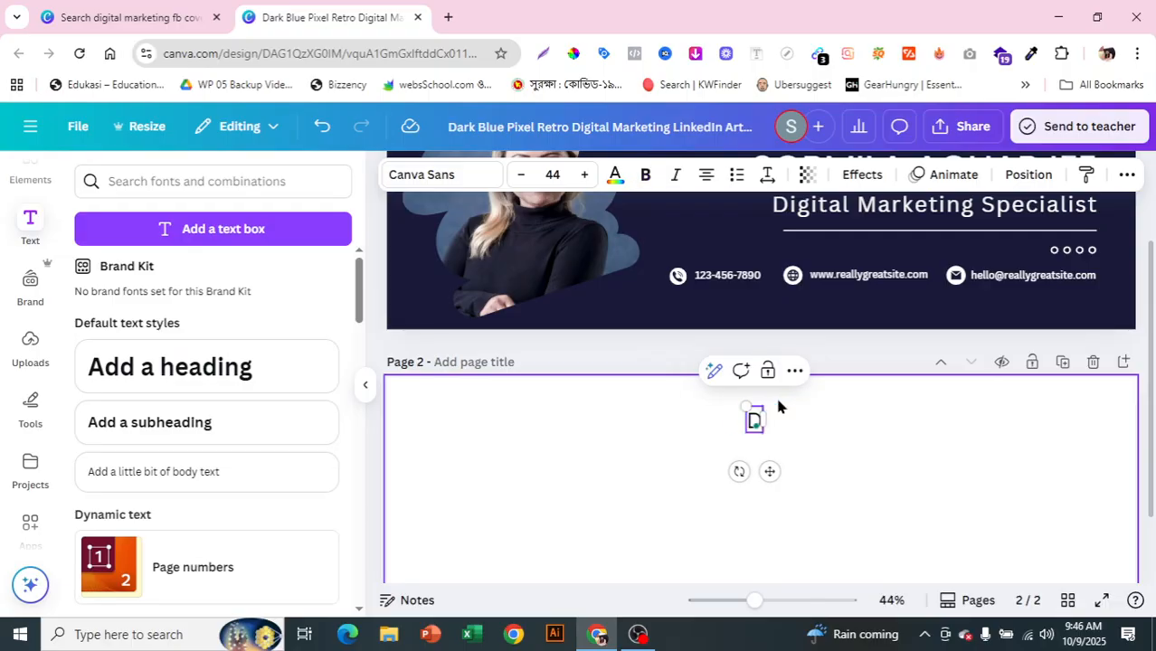
pyautogui.write('Digit')
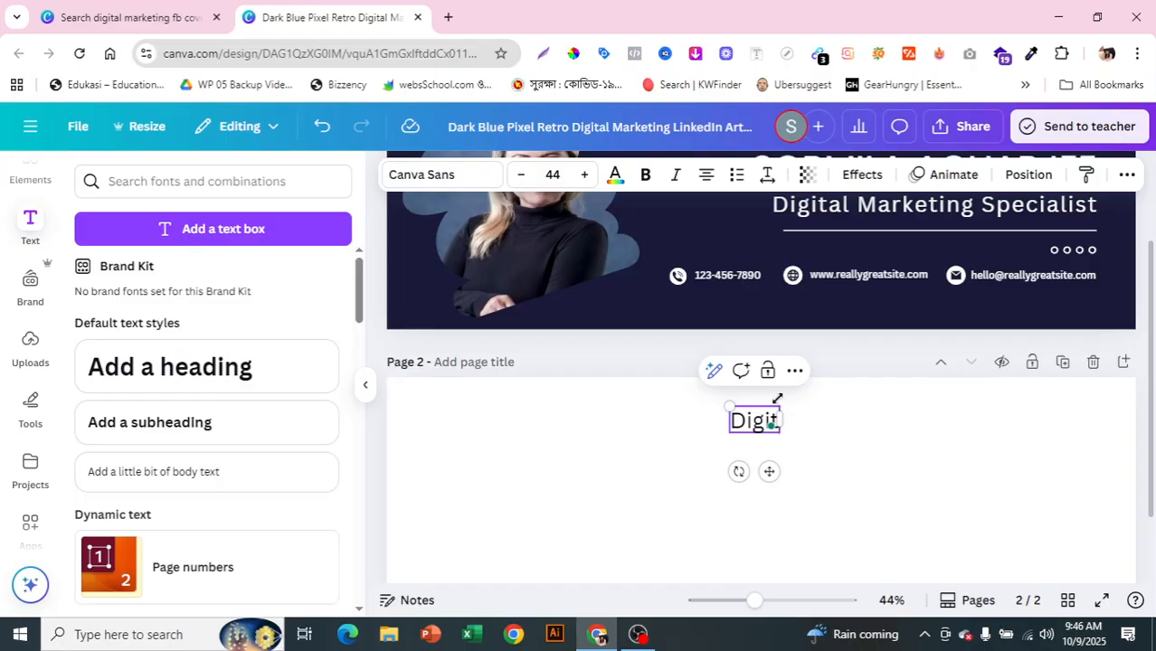
pyautogui.write('al')
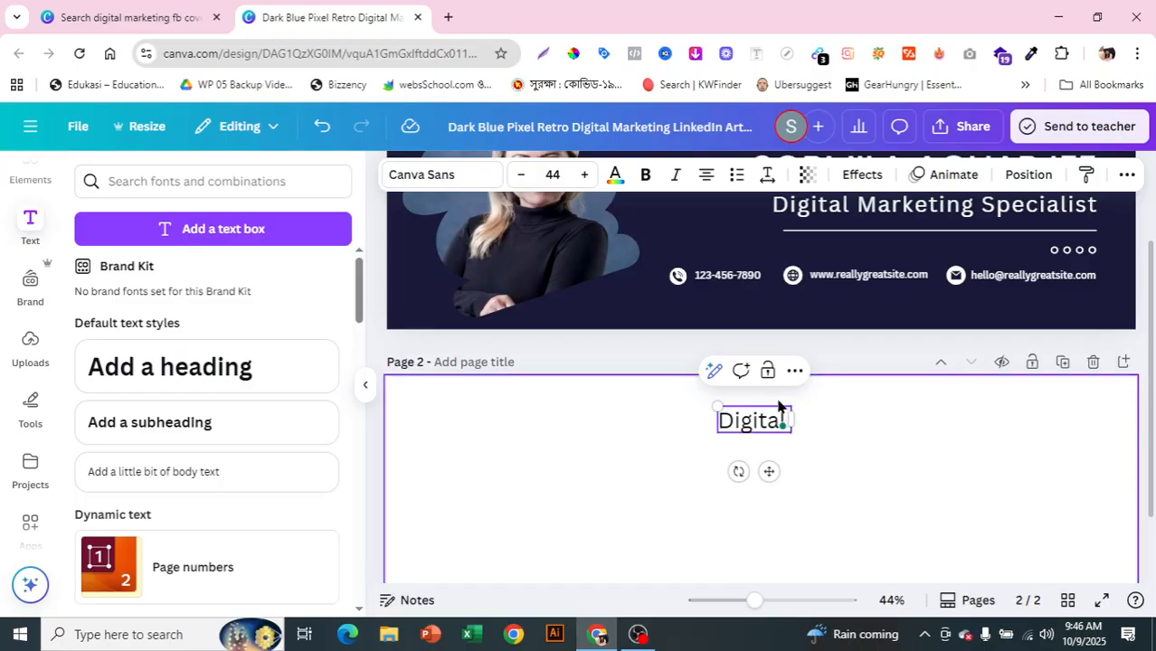
pyautogui.write(' Marketing')
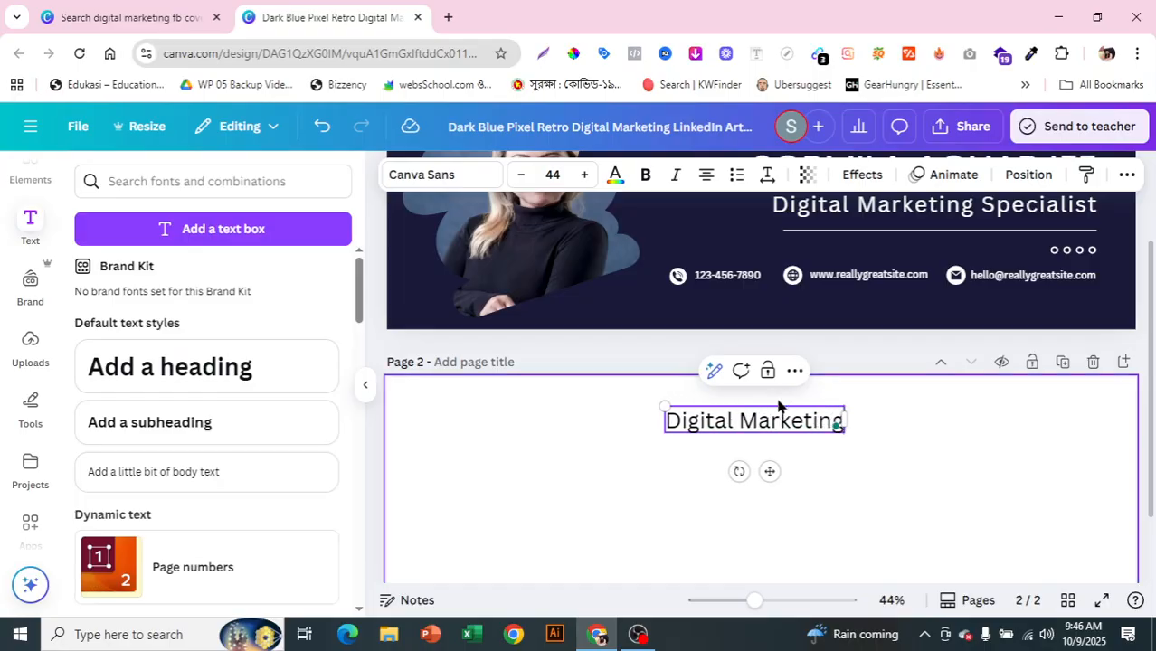
pyautogui.click(870, 493)
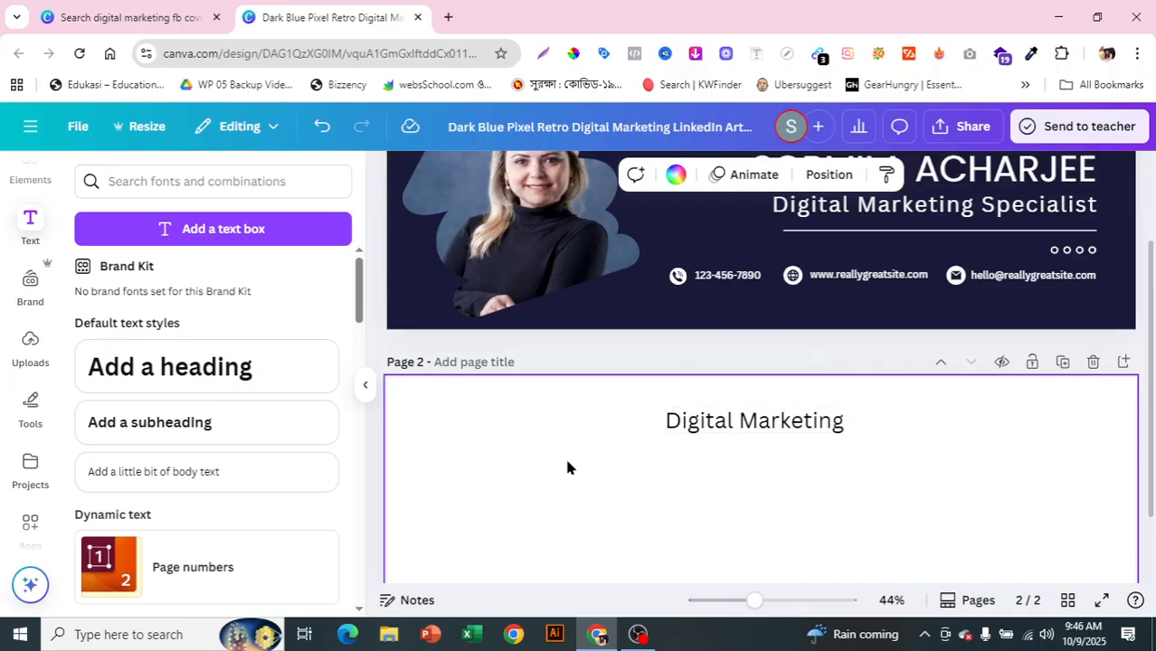
pyautogui.click(733, 423)
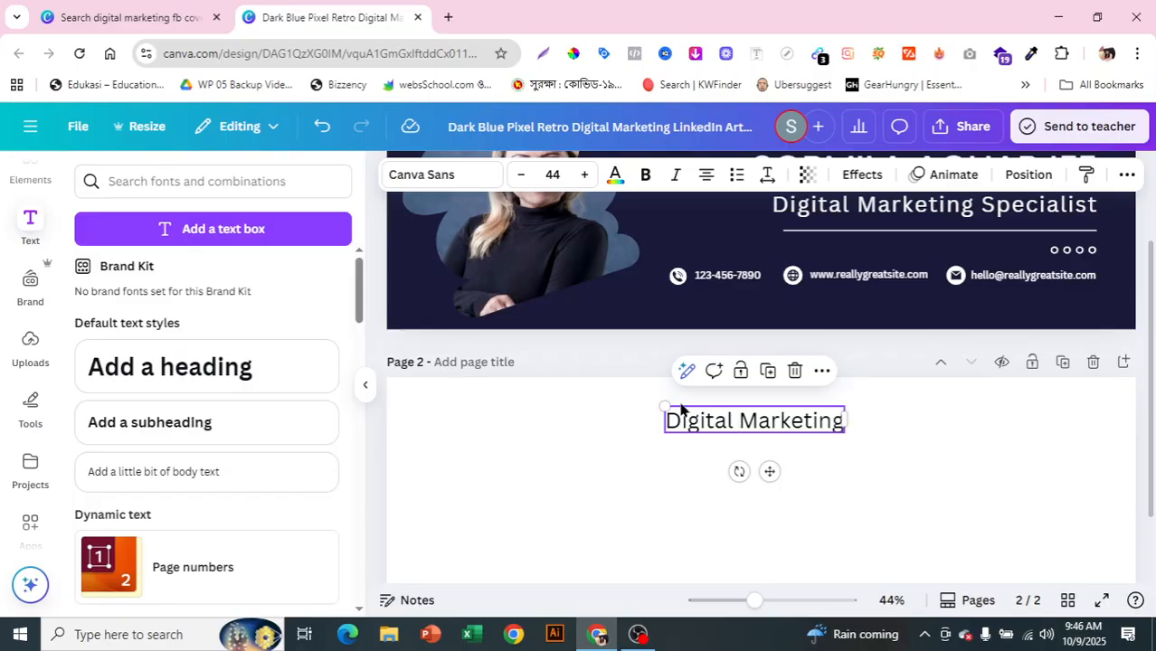
pyautogui.moveTo(665, 405); pyautogui.dragTo(627, 376)
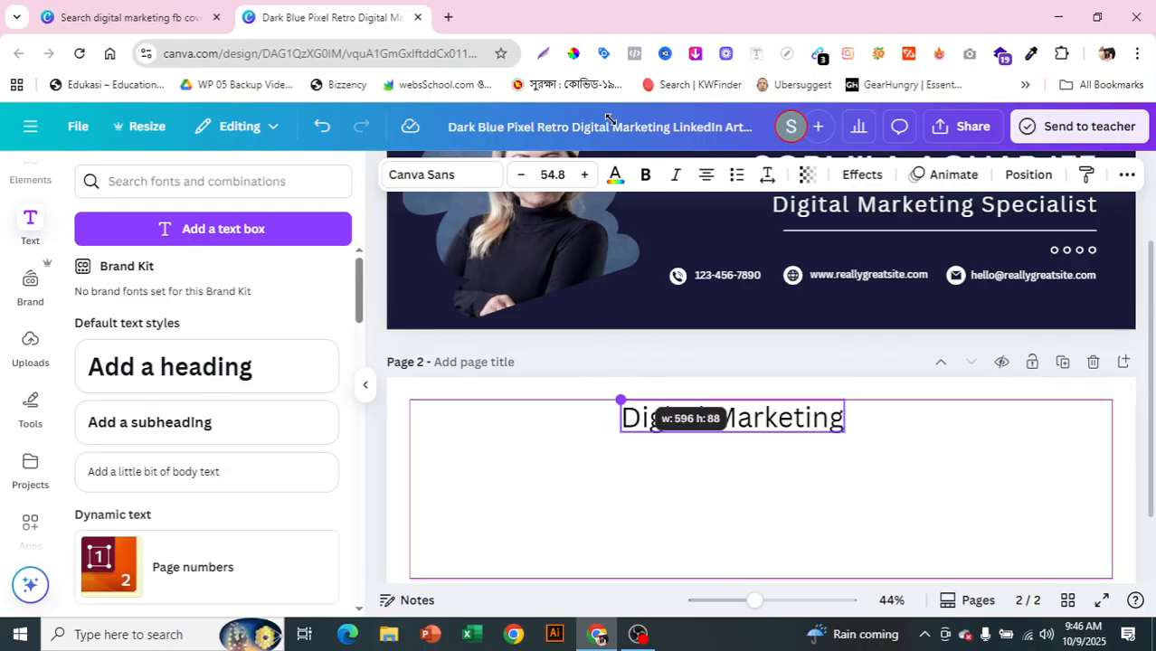
# Step: Set the Digital Marketing heading's font size to 56
pyautogui.click(553, 174)
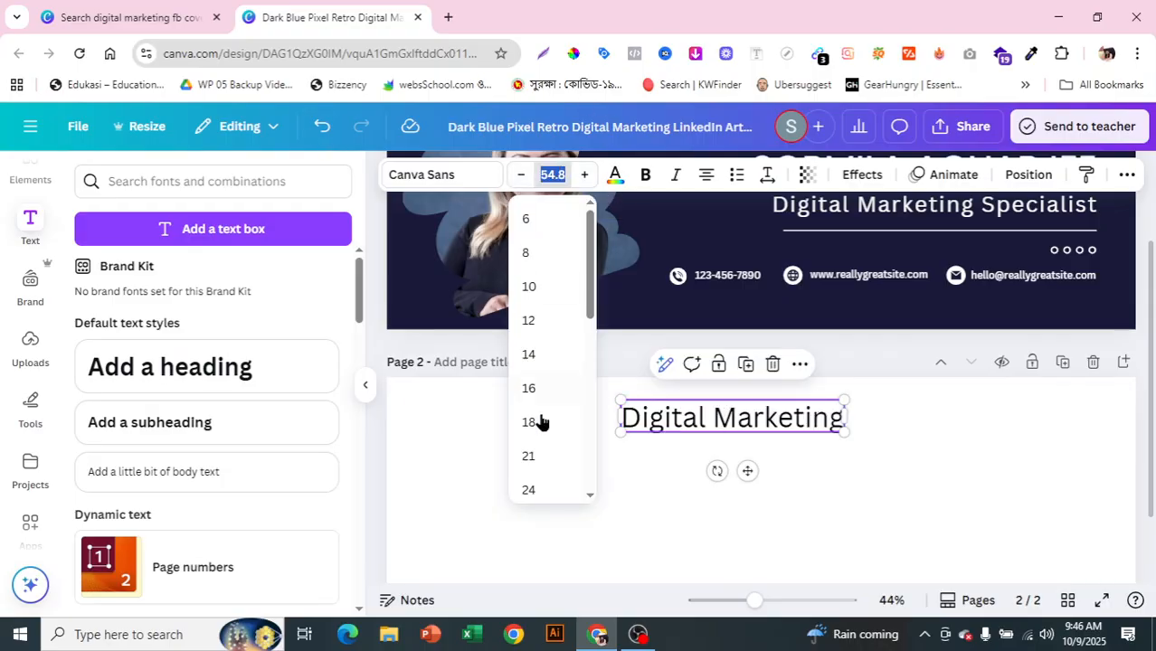
pyautogui.scroll(-1, 547, 418)
pyautogui.scroll(-1, 553, 406)
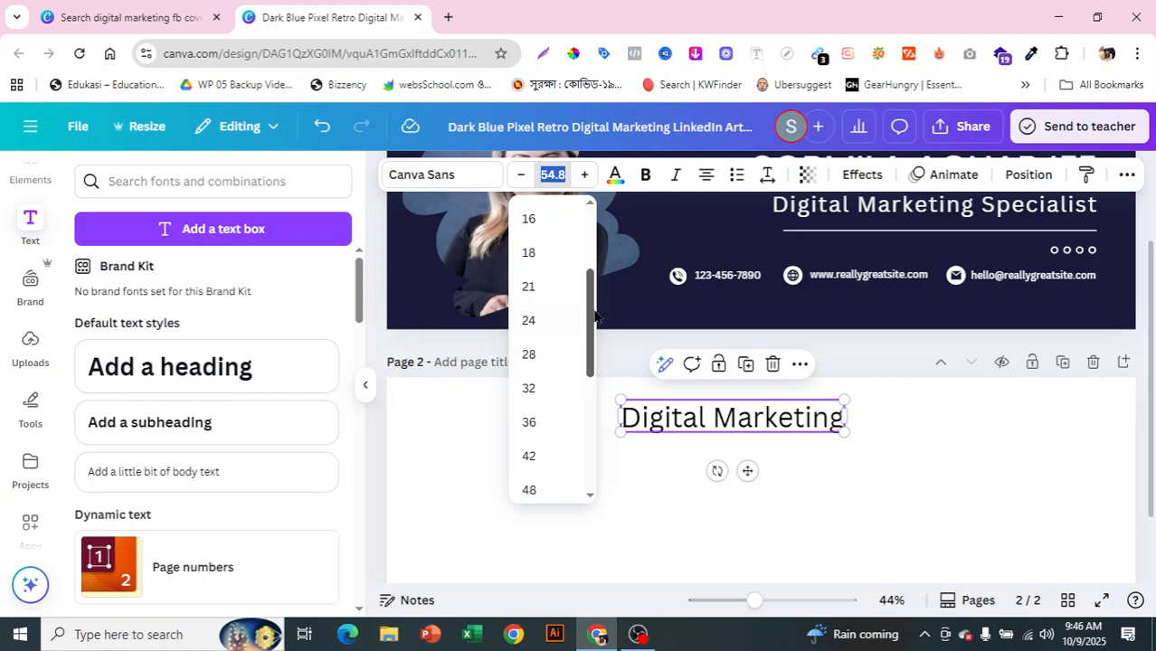
pyautogui.scroll(-1, 589, 335)
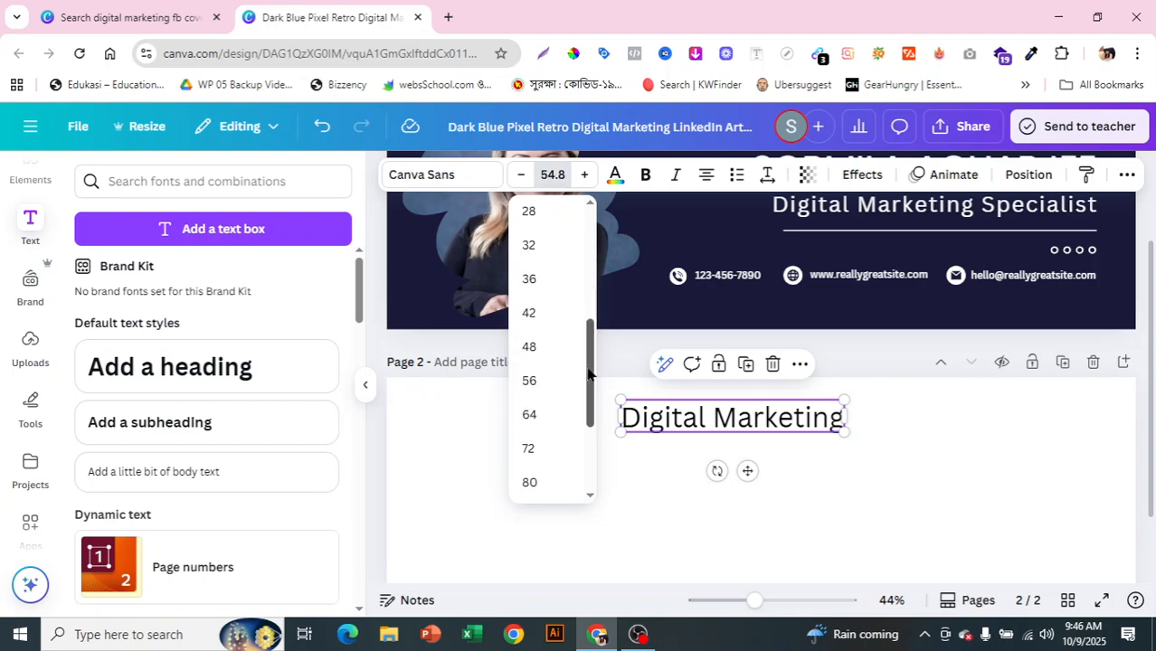
pyautogui.click(532, 387)
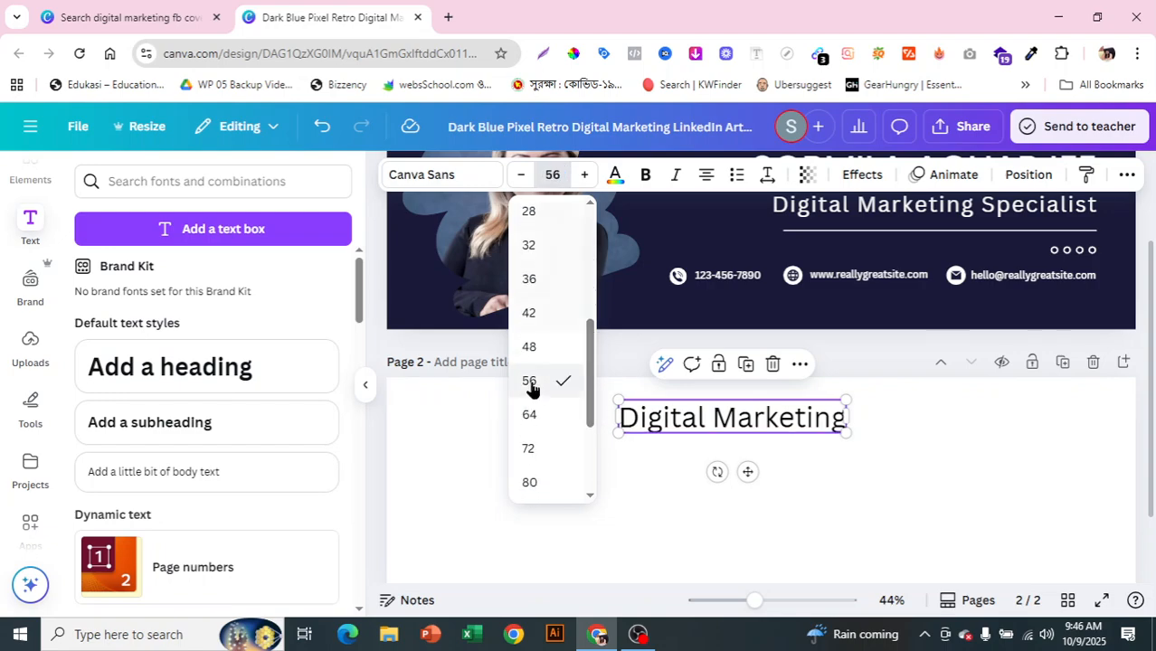
# Step: Change the heading font to Poppins and make it bold
pyautogui.click(421, 186)
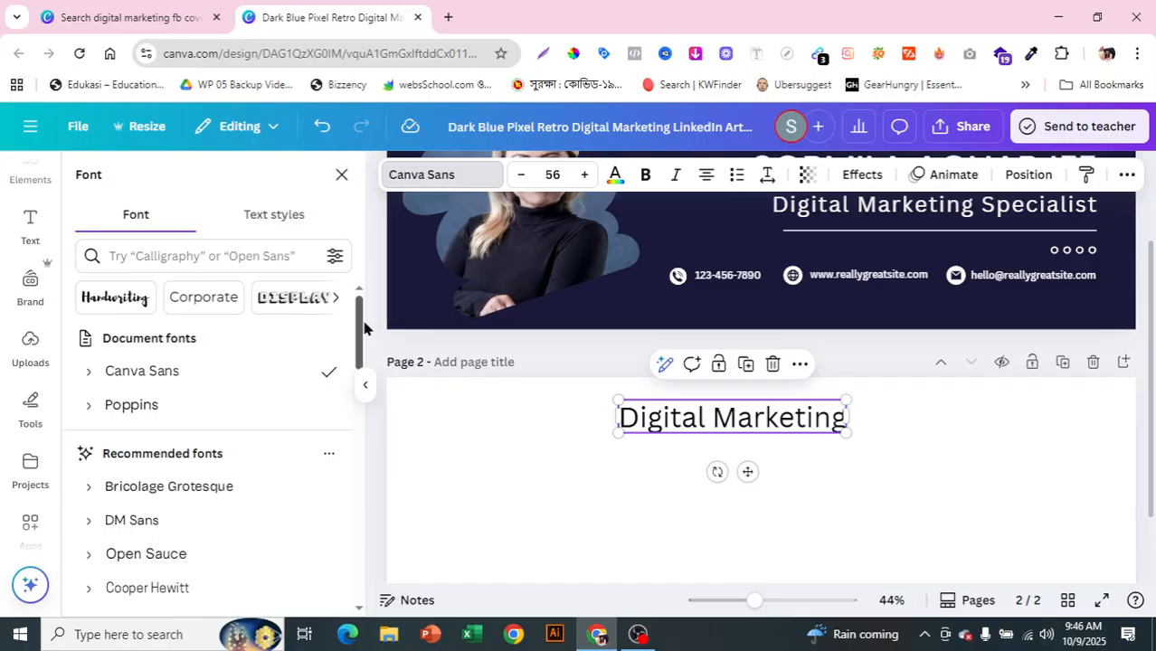
pyautogui.moveTo(359, 340); pyautogui.dragTo(360, 482)
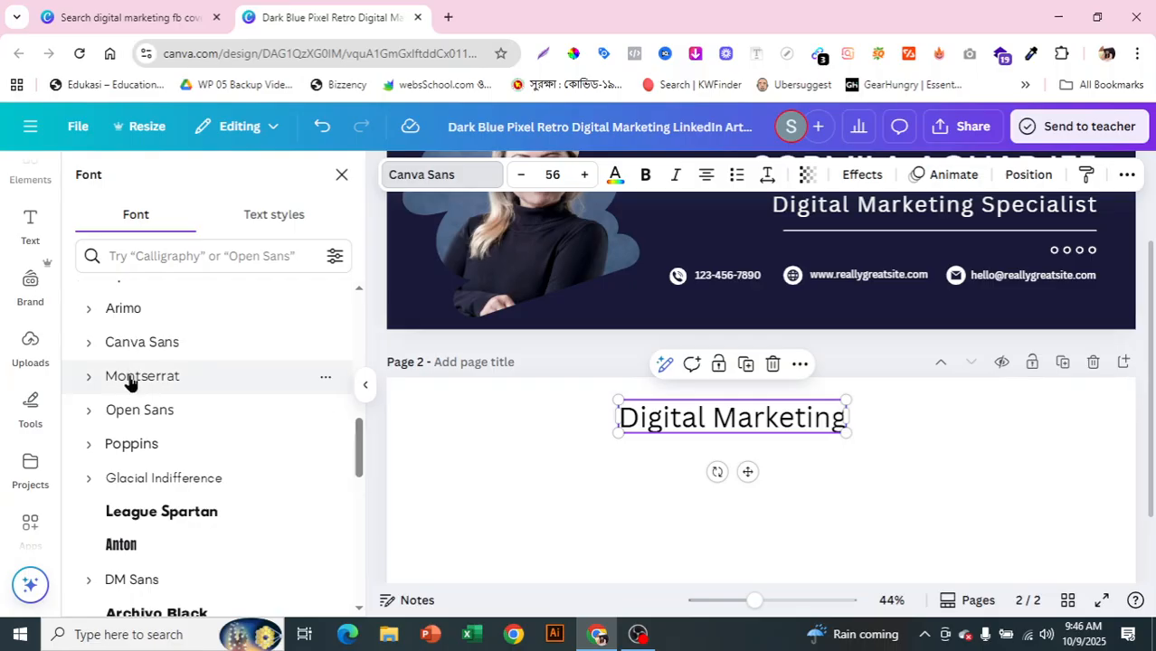
pyautogui.click(191, 385)
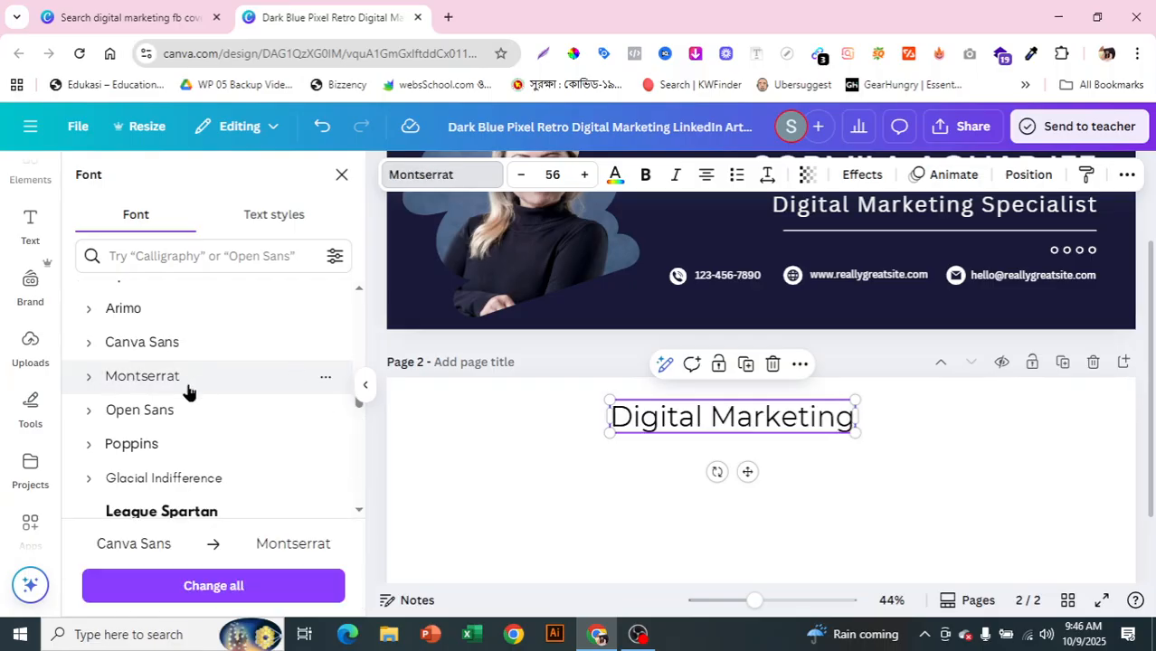
pyautogui.click(143, 455)
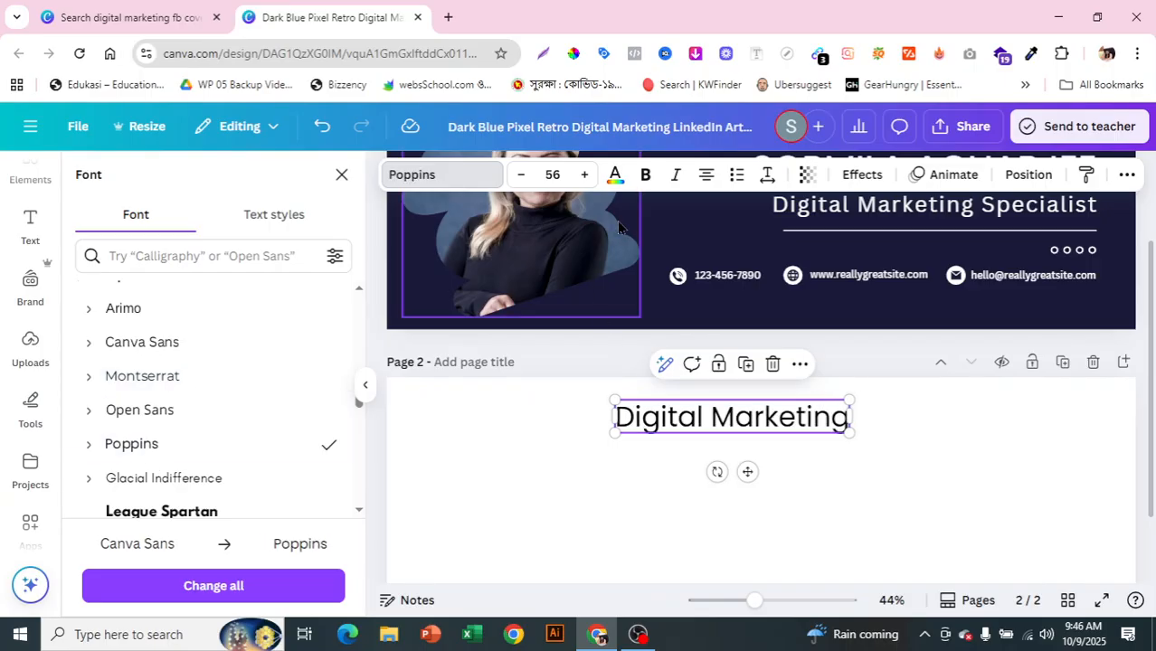
pyautogui.click(642, 175)
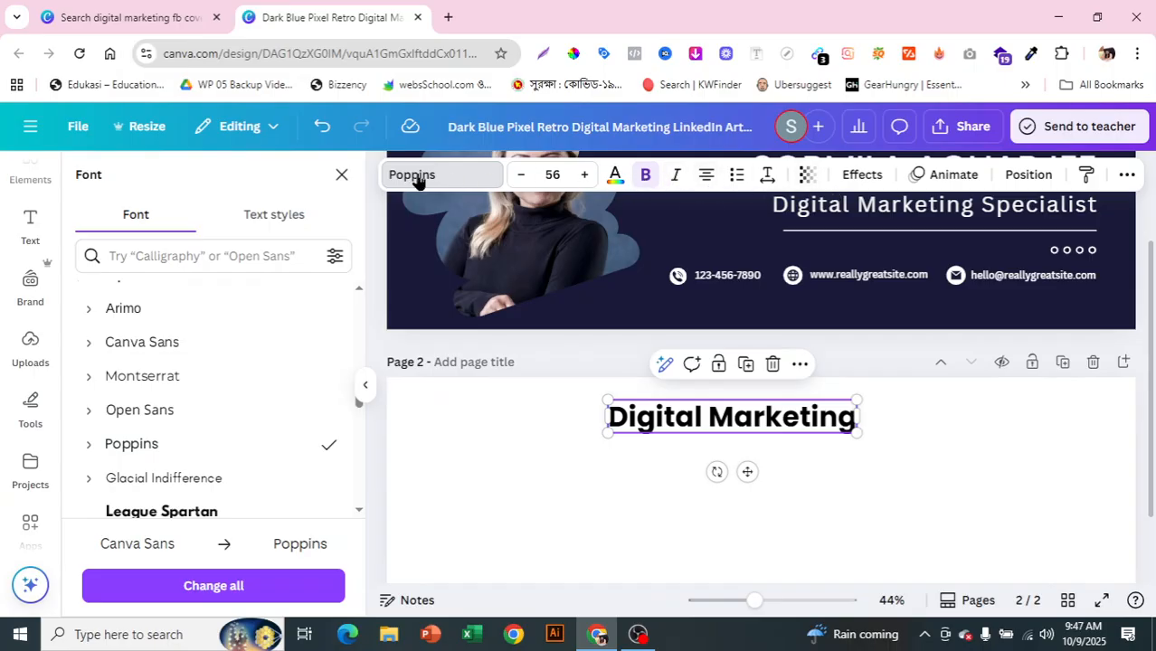
pyautogui.click(986, 464)
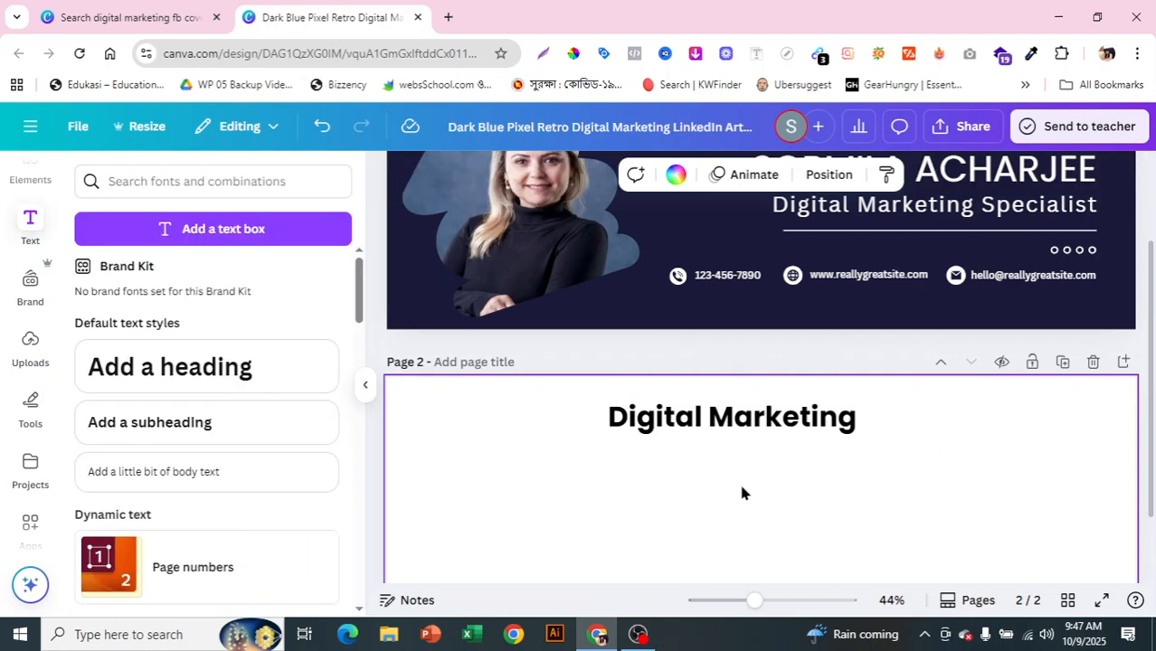
pyautogui.scroll(1, 750, 479)
pyautogui.scroll(-2, 813, 472)
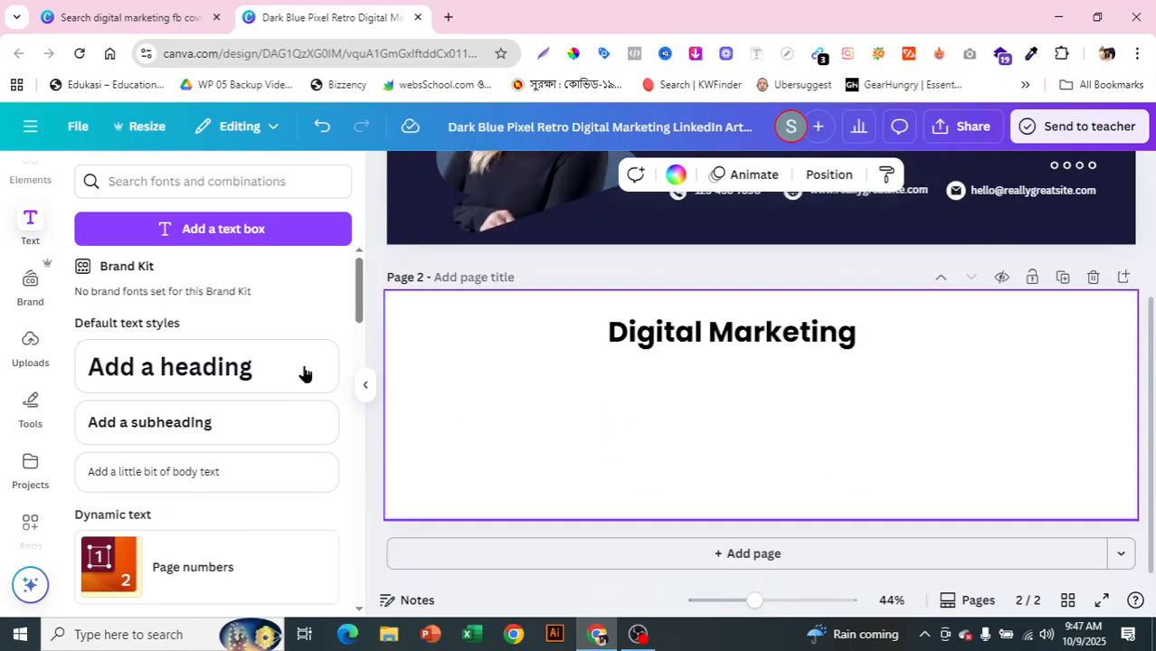
# Step: Add an 'Off Digita' subheading below the heading at size 28
pyautogui.click(155, 430)
pyautogui.moveTo(774, 450); pyautogui.dragTo(732, 409)
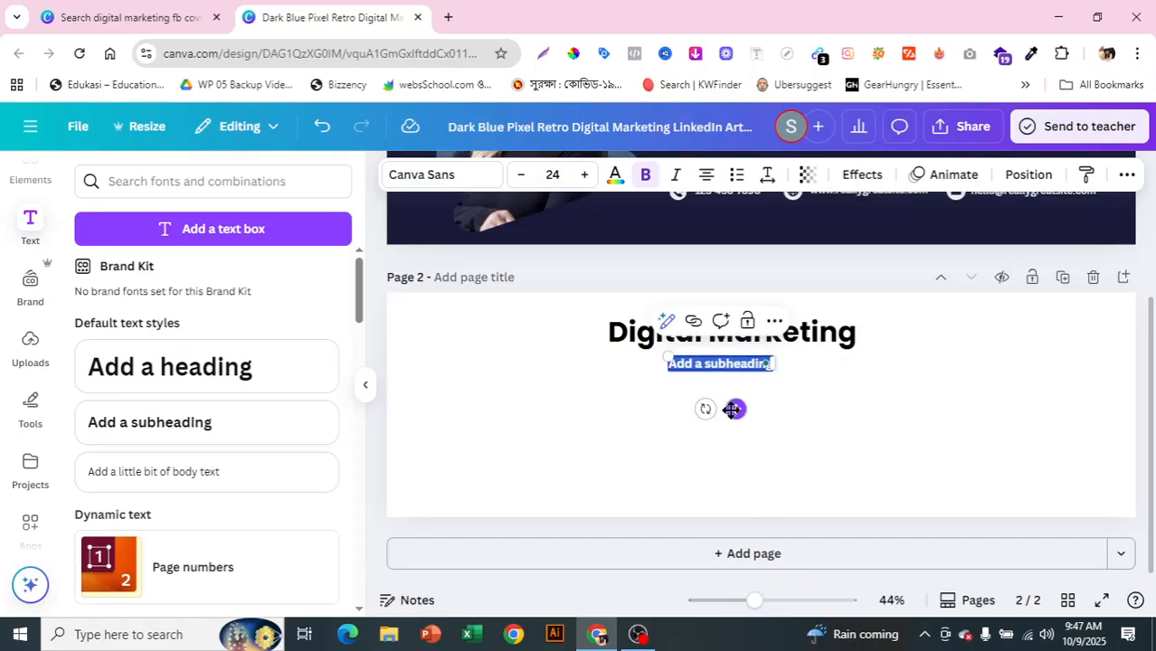
pyautogui.press('BackSpace')
pyautogui.write('Of')
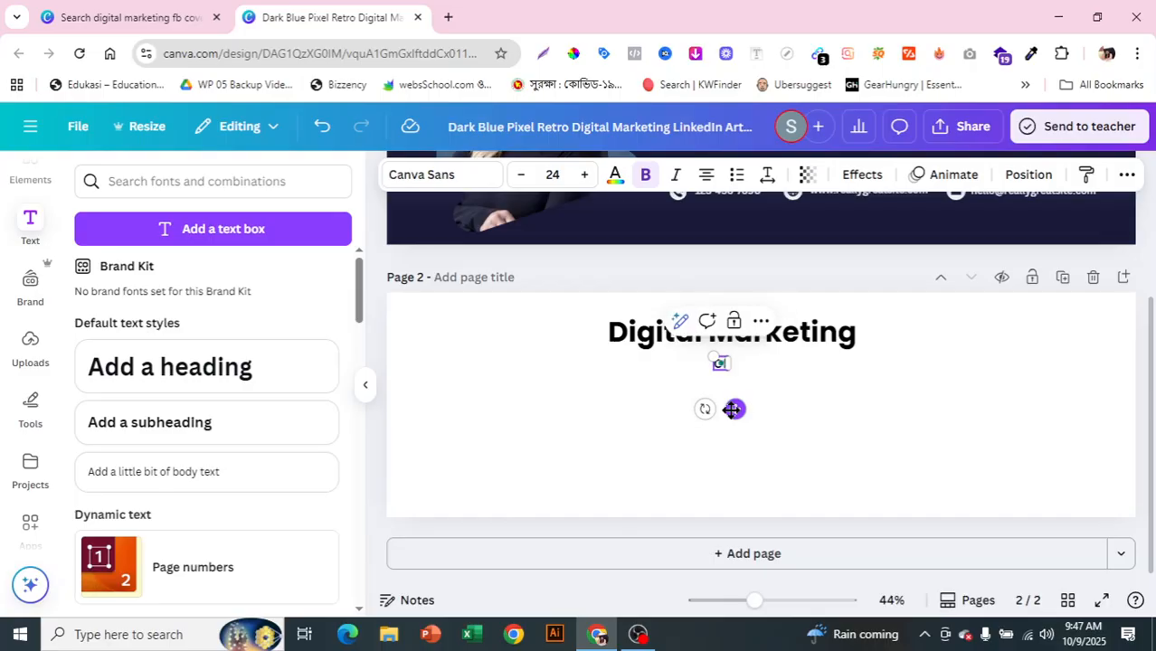
pyautogui.write('f Digita')
pyautogui.click(569, 178)
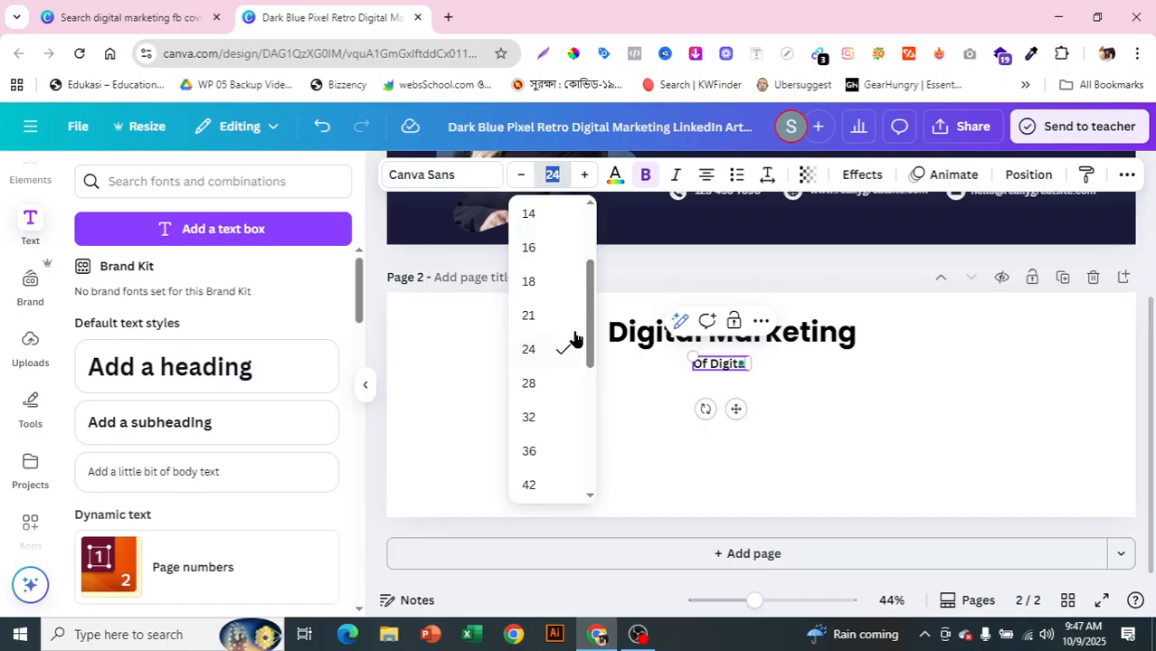
pyautogui.click(532, 383)
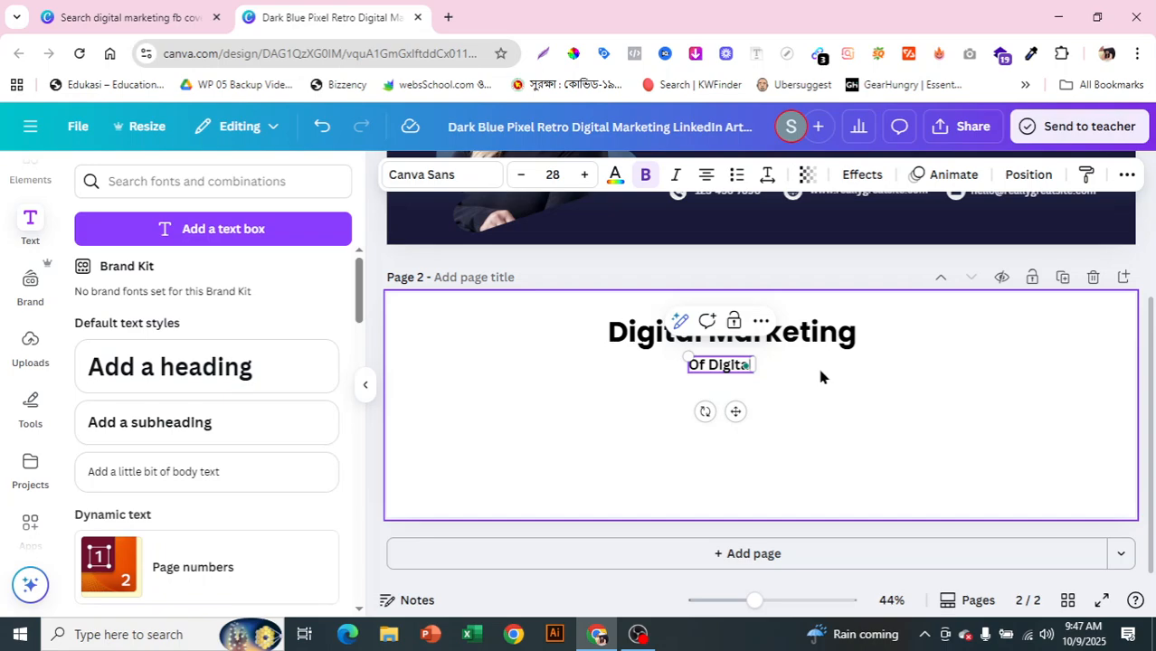
# Step: Replace the word Digital in the subheading with 'For everyone'
pyautogui.click(862, 450)
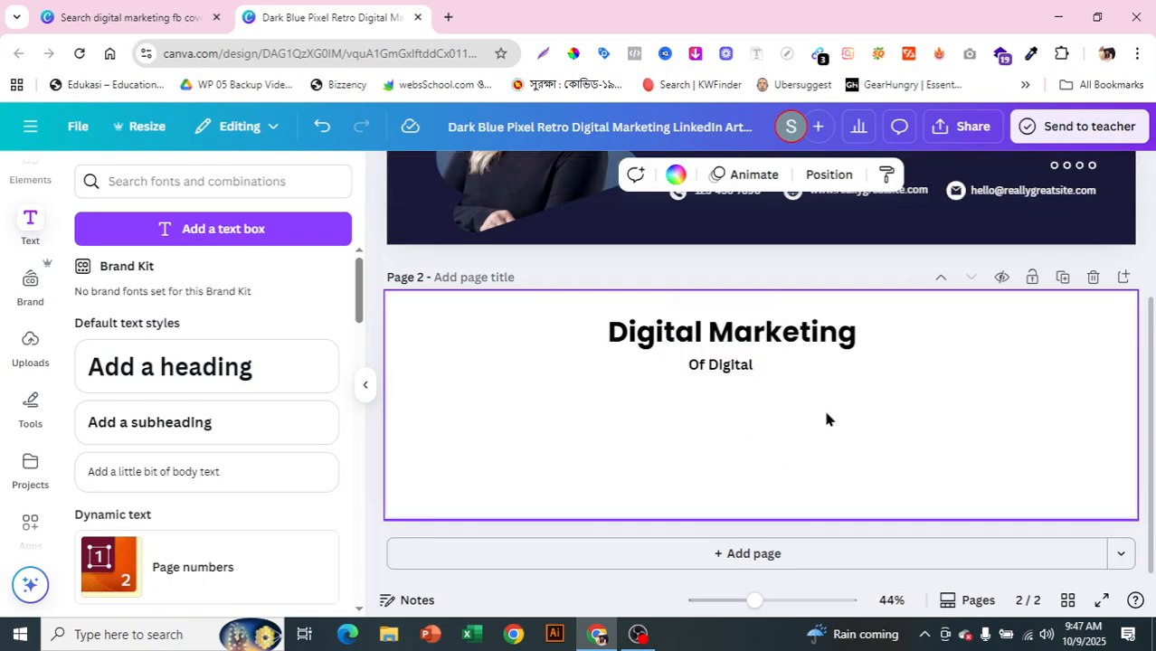
pyautogui.click(729, 375)
pyautogui.doubleClick(714, 369)
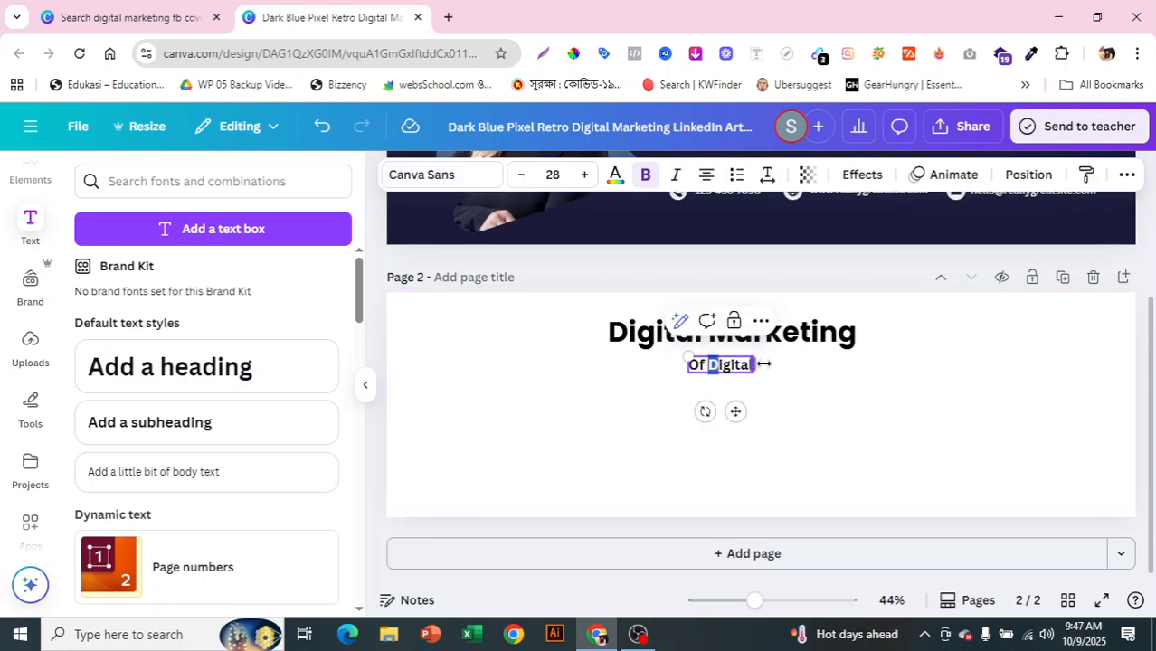
pyautogui.press('BackSpace')
pyautogui.press('BackSpace')
pyautogui.press('BackSpace')
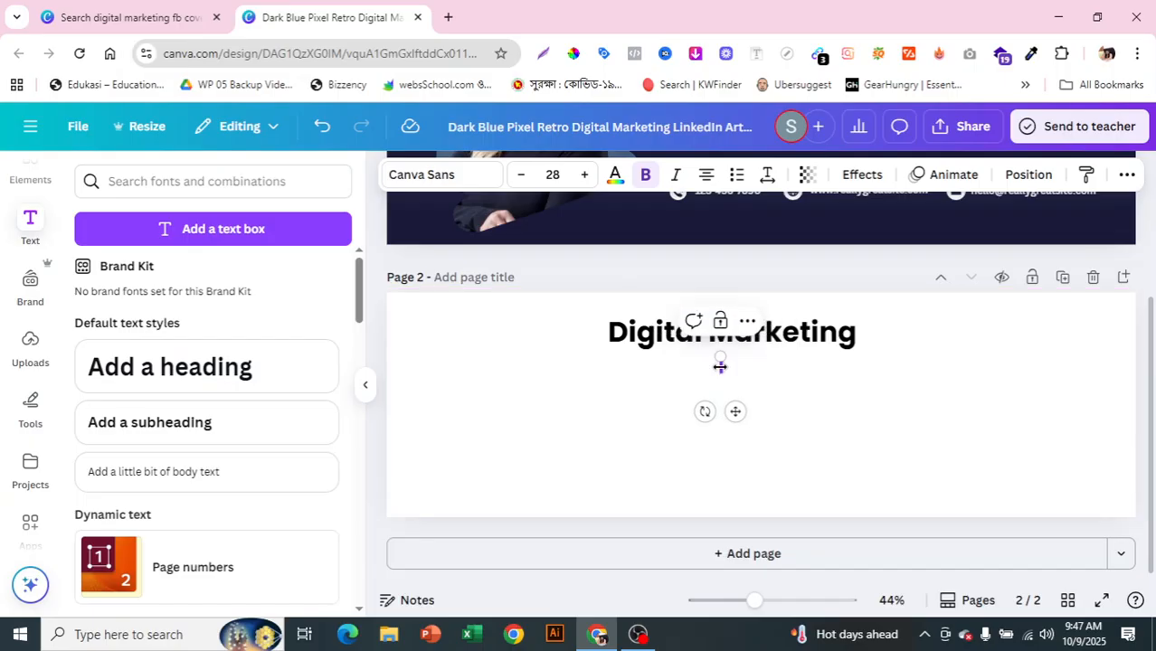
pyautogui.write('For e')
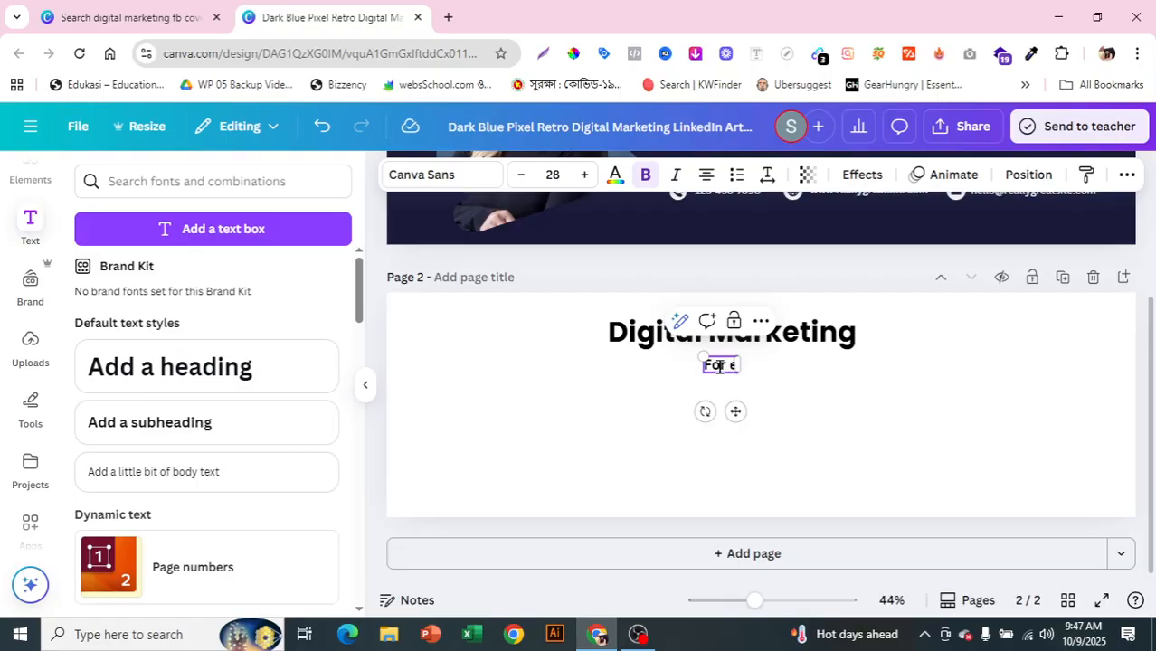
pyautogui.write('veryone')
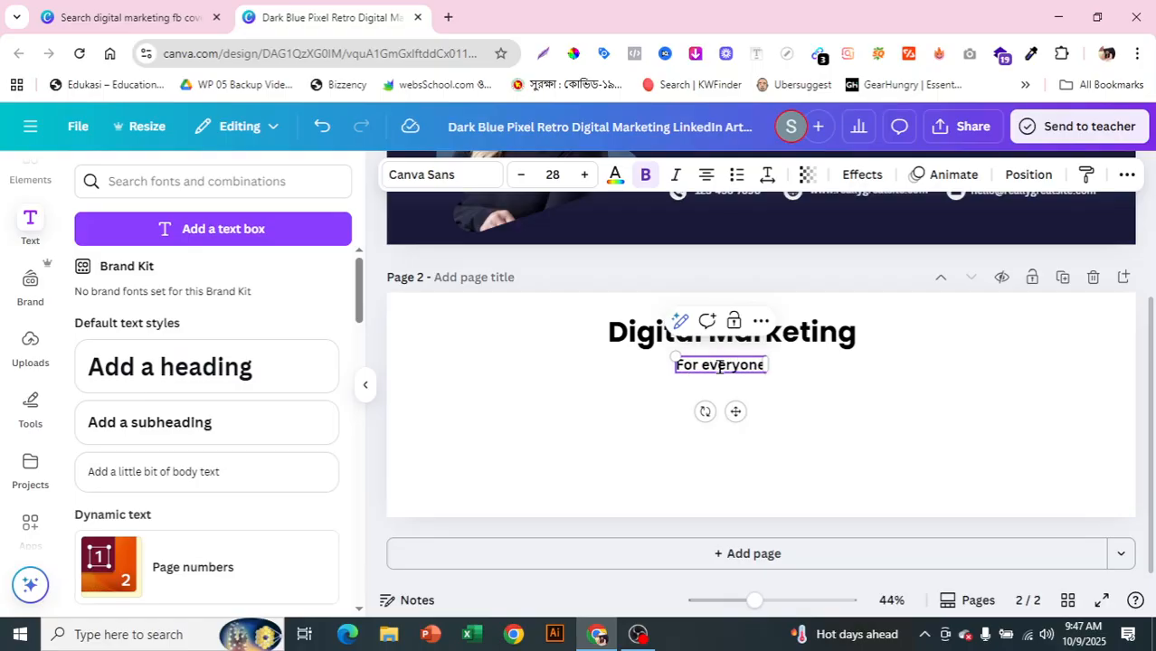
# Step: Enlarge the For everyone line and centre it beneath the heading
pyautogui.click(816, 433)
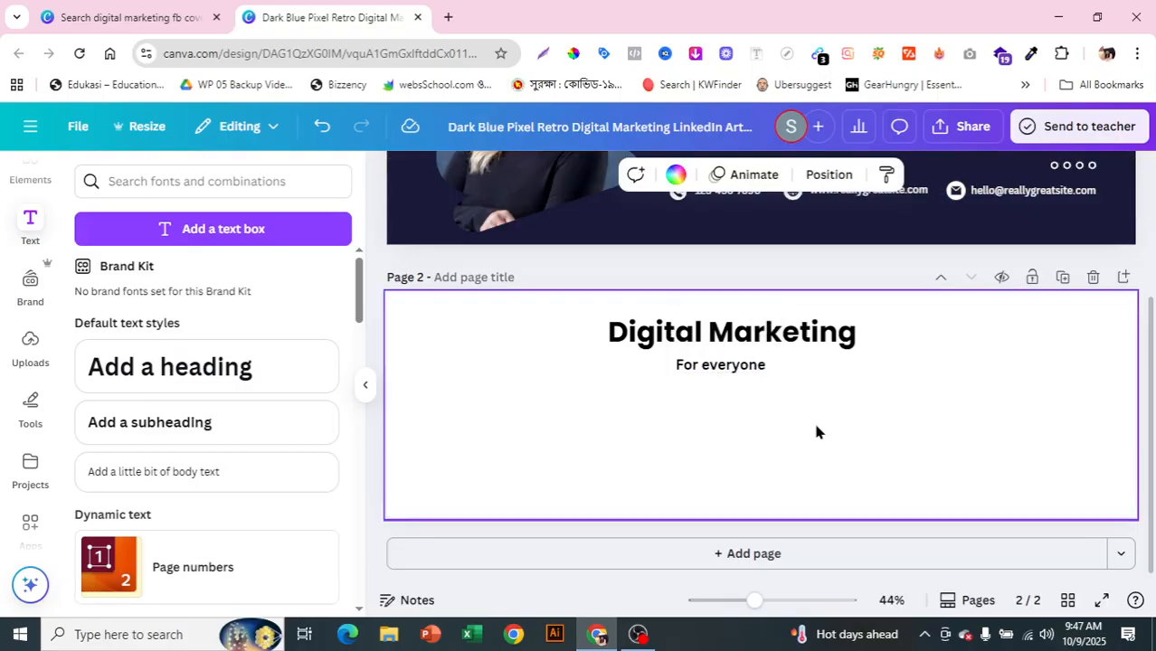
pyautogui.click(743, 376)
pyautogui.moveTo(673, 356); pyautogui.dragTo(640, 354)
pyautogui.moveTo(723, 413); pyautogui.dragTo(748, 419)
pyautogui.click(622, 479)
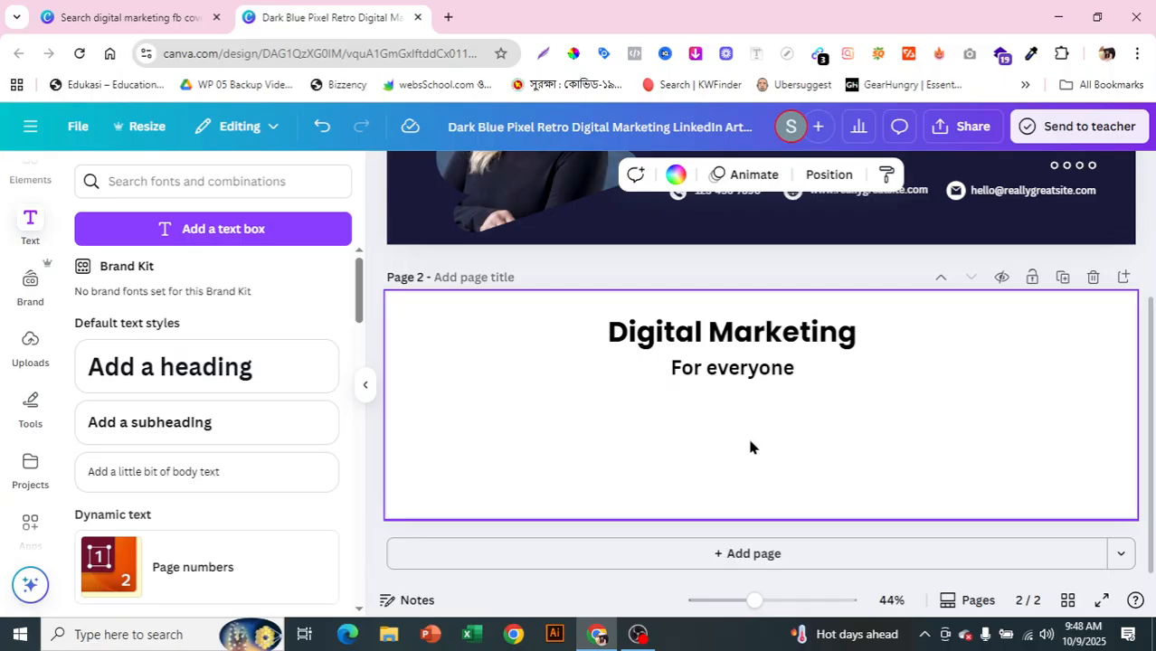
# Step: Bring the Canva design back to the front
pyautogui.click(638, 634)
pyautogui.click(1135, 452)
pyautogui.click(1136, 452)
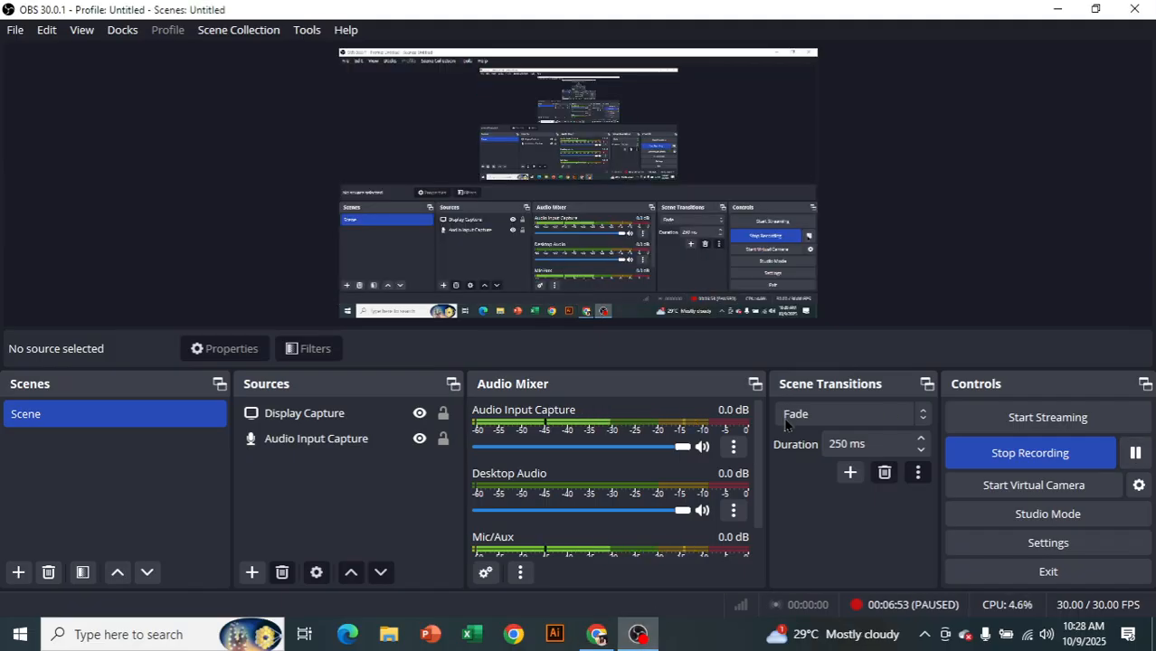
pyautogui.moveTo(596, 636)
pyautogui.click(586, 577)
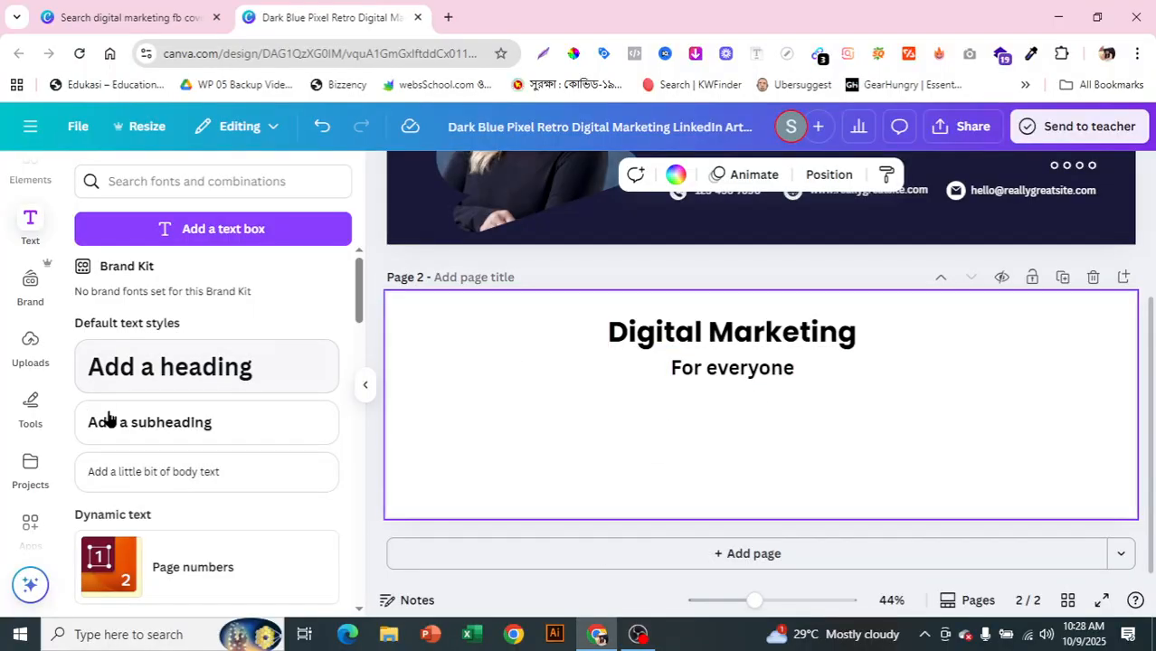
# Step: Add a 'Facebook marketing' subheading at the left, just below For everyone
pyautogui.click(185, 432)
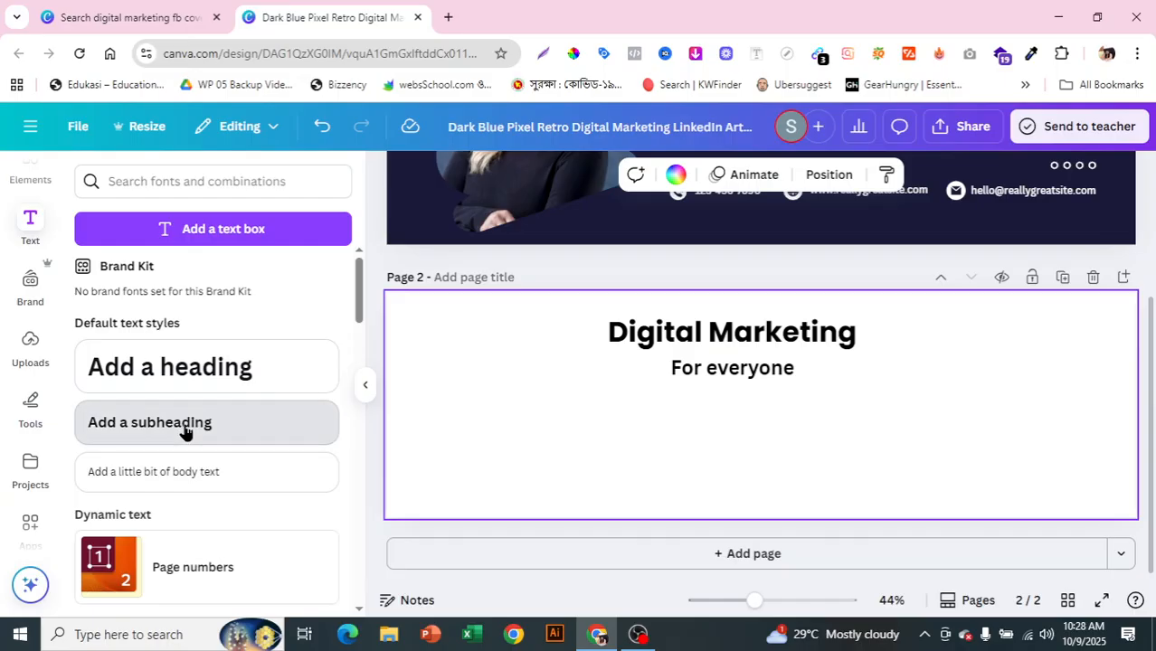
pyautogui.moveTo(626, 455); pyautogui.dragTo(528, 458)
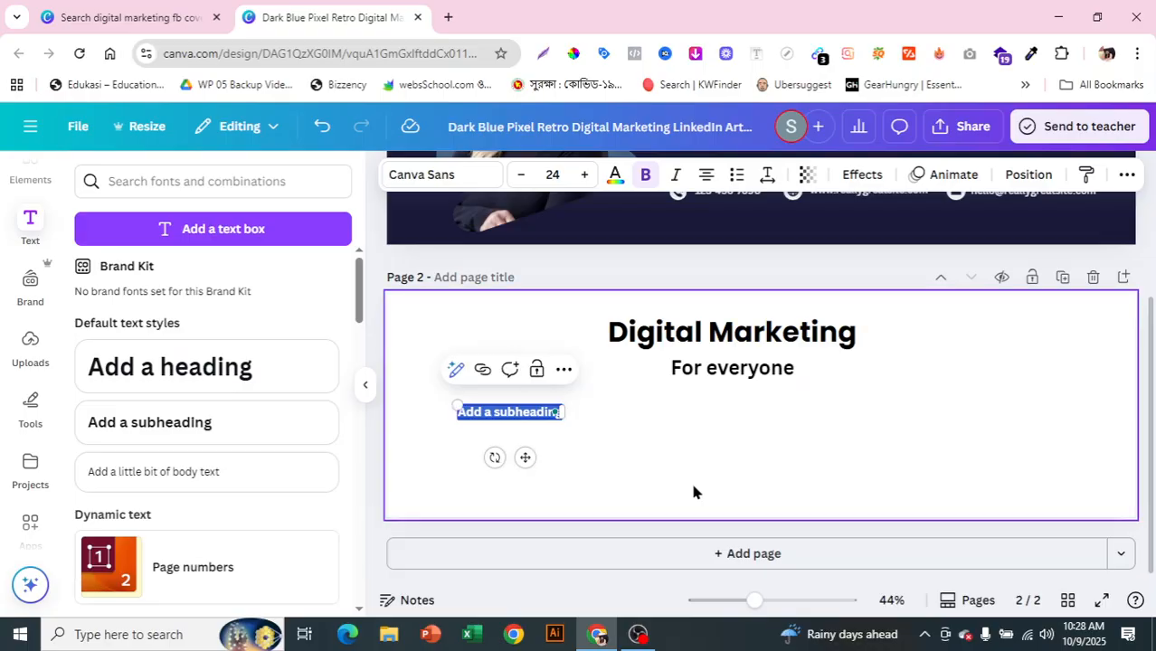
pyautogui.press('BackSpace')
pyautogui.write('Faceb')
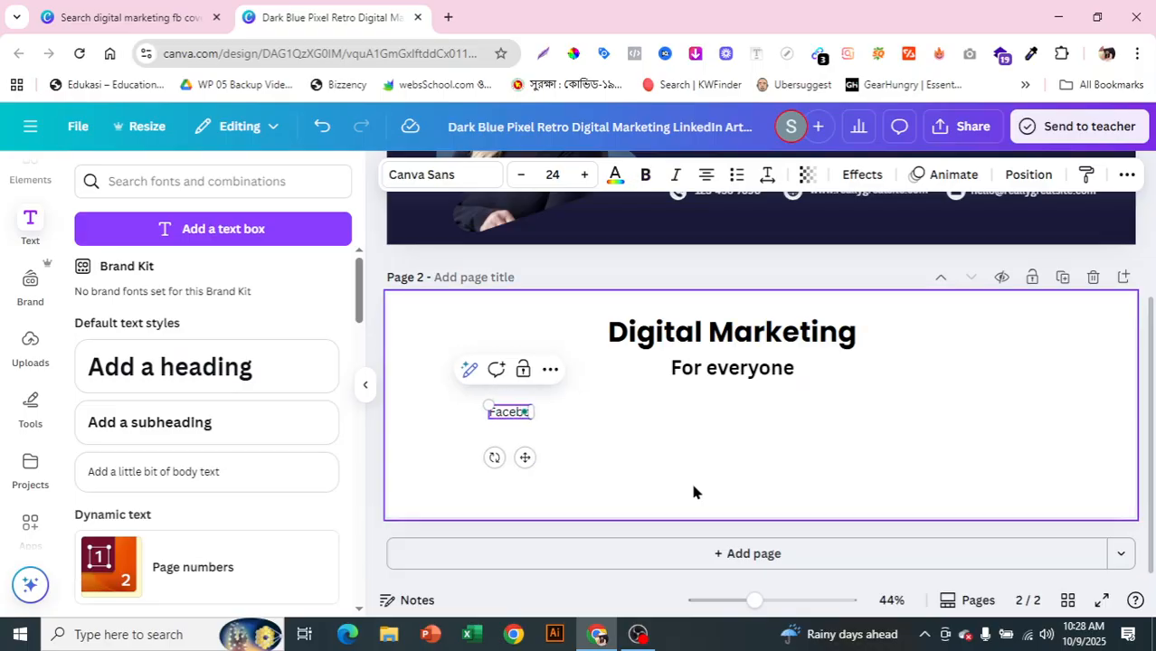
pyautogui.write('ook marketing')
pyautogui.click(698, 425)
pyautogui.click(520, 416)
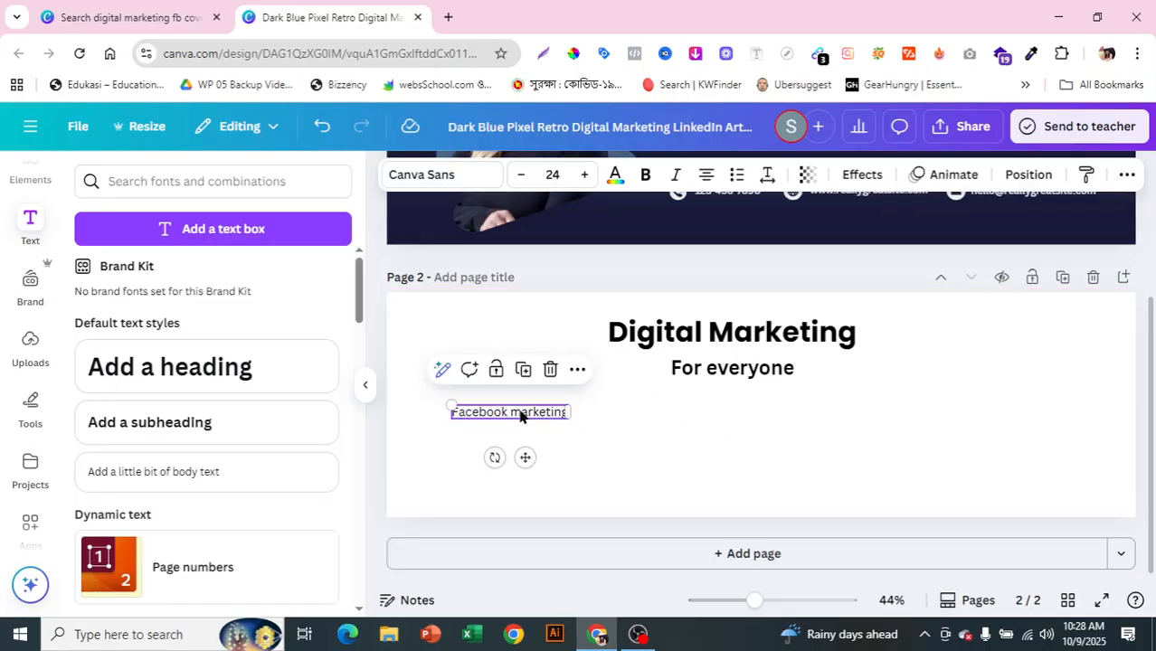
pyautogui.moveTo(520, 416); pyautogui.dragTo(514, 395)
pyautogui.moveTo(647, 462); pyautogui.dragTo(551, 407)
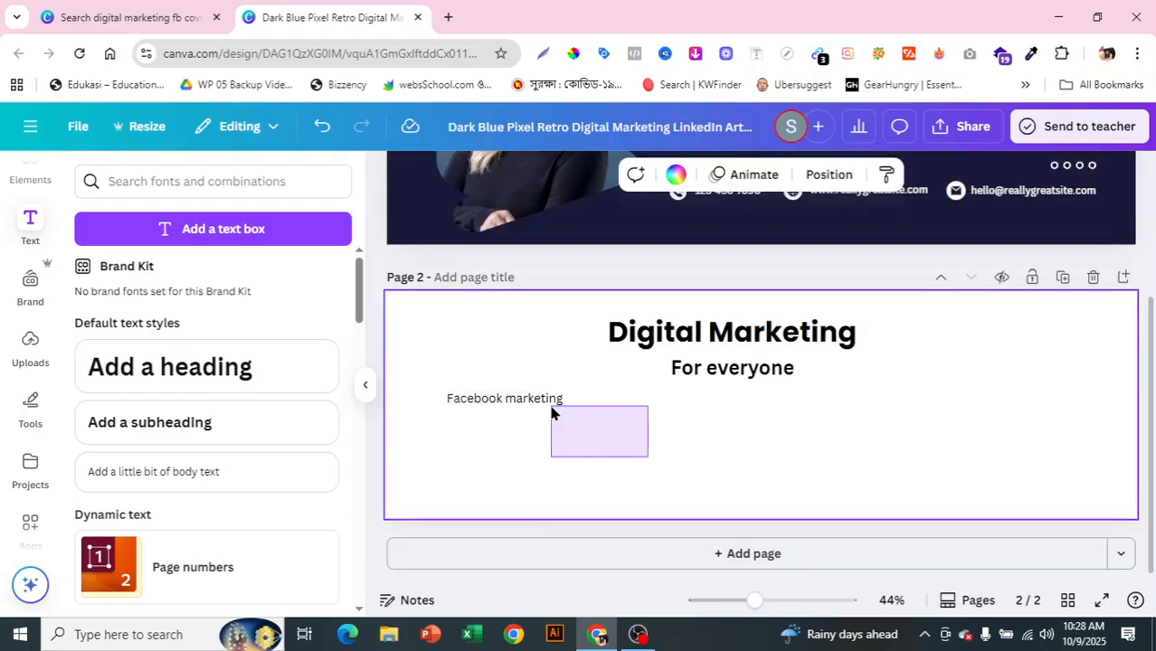
pyautogui.click(840, 455)
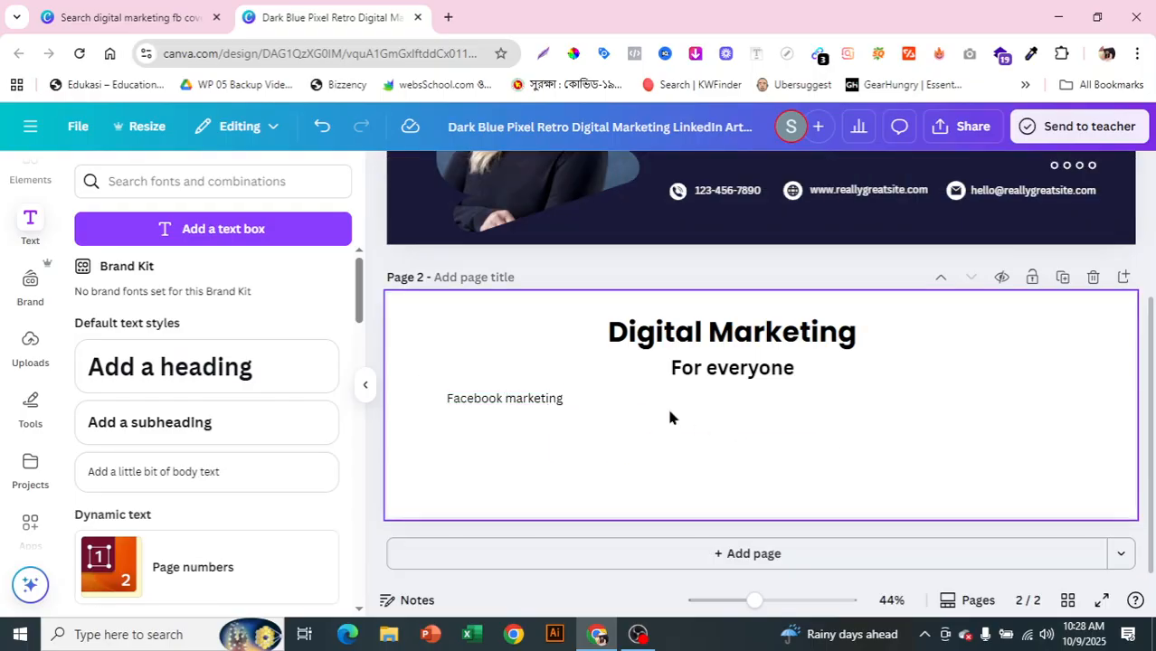
pyautogui.click(532, 399)
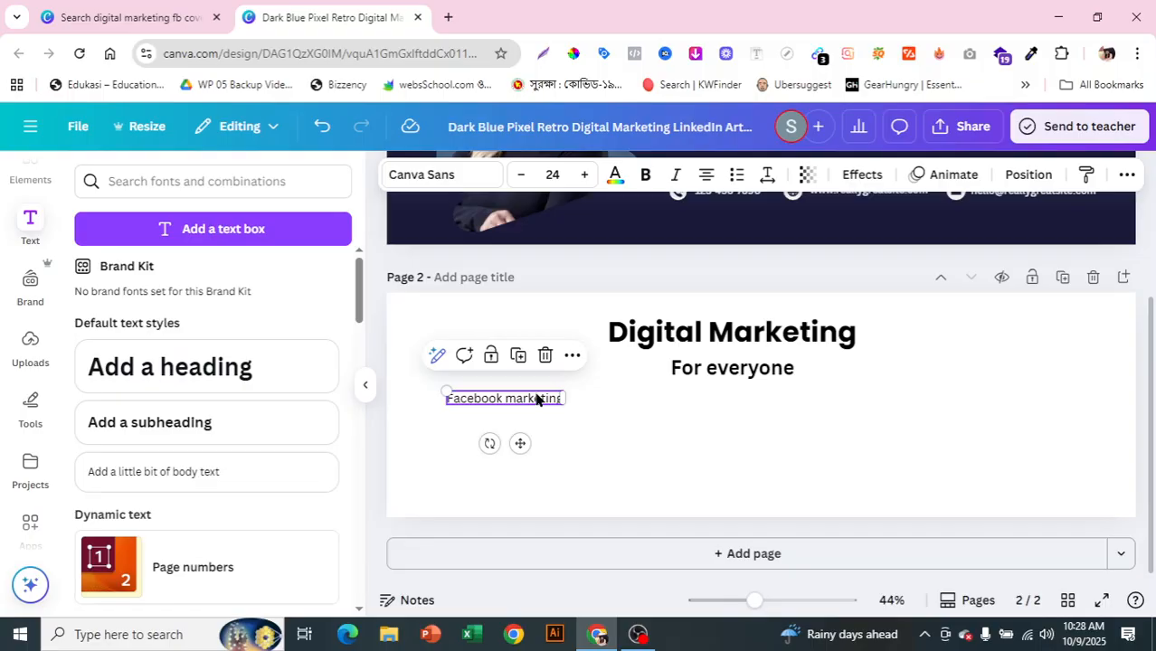
# Step: Duplicate Facebook marketing, rename the copy 'Email marketing' and enlarge it slightly
pyautogui.moveTo(535, 414)
pyautogui.mouseDown()
pyautogui.moveTo(531, 436)
pyautogui.moveTo(521, 421)
pyautogui.moveTo(542, 418)
pyautogui.moveTo(526, 408)
pyautogui.moveTo(533, 417)
pyautogui.mouseUp()
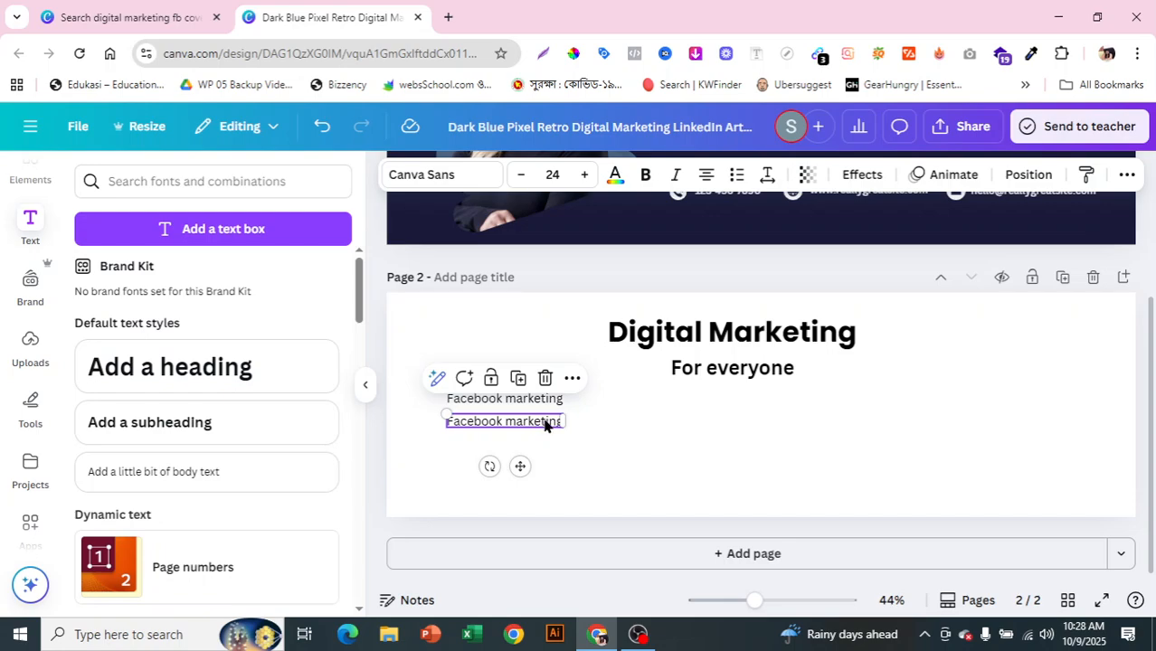
pyautogui.doubleClick(544, 422)
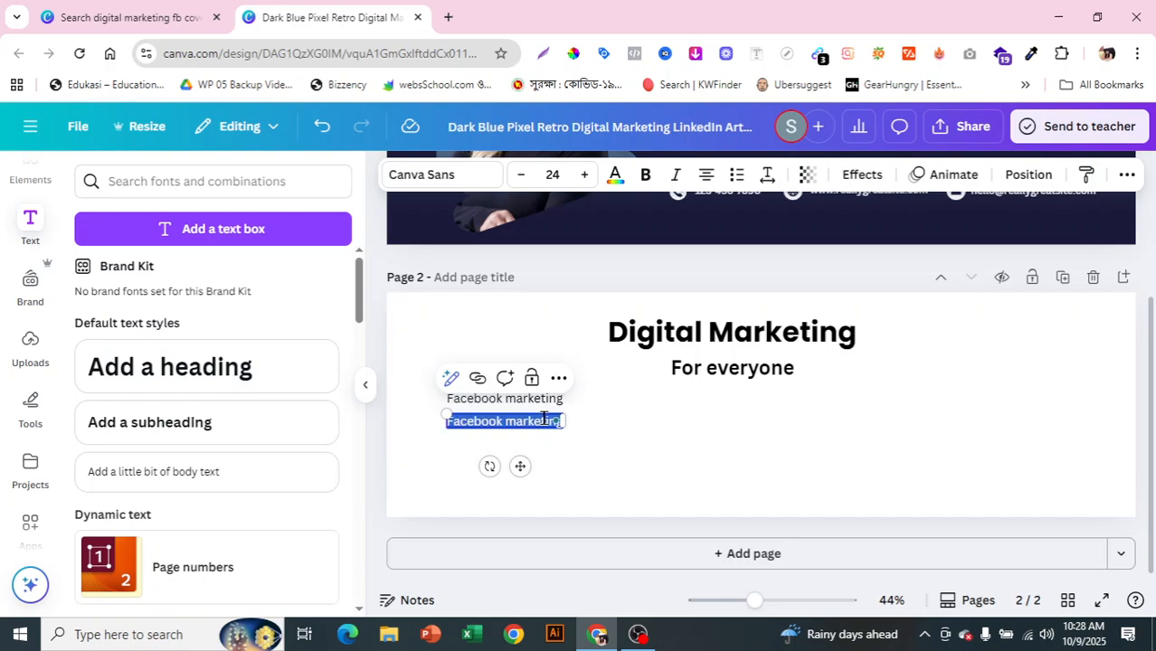
pyautogui.press('BackSpace')
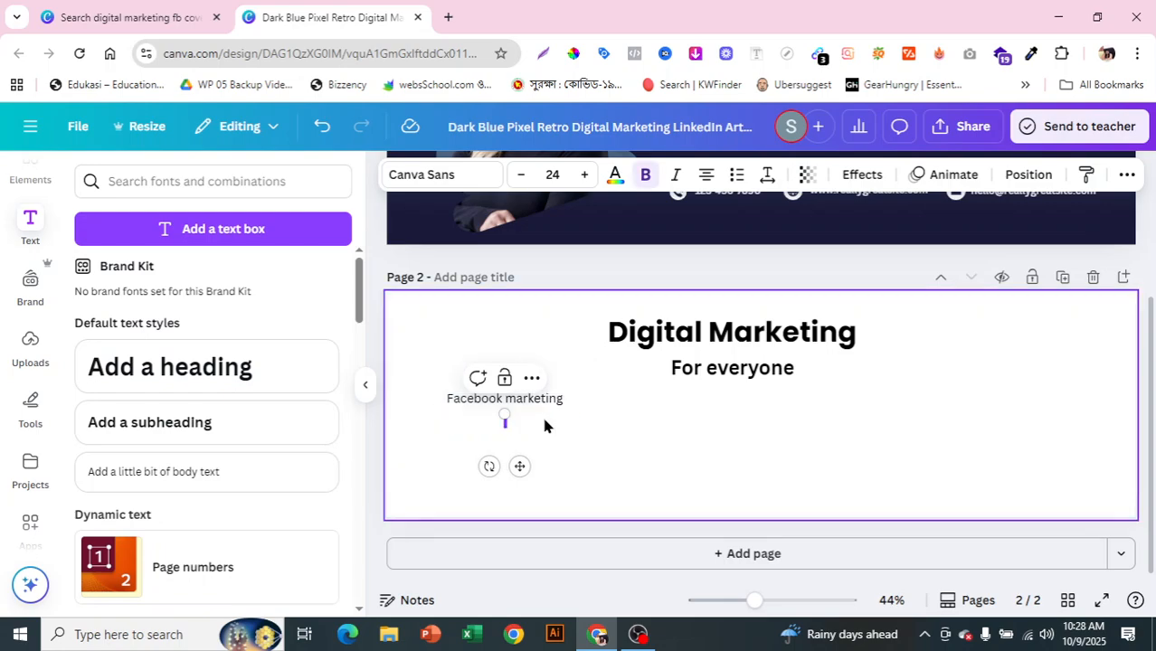
pyautogui.write('Email marketi')
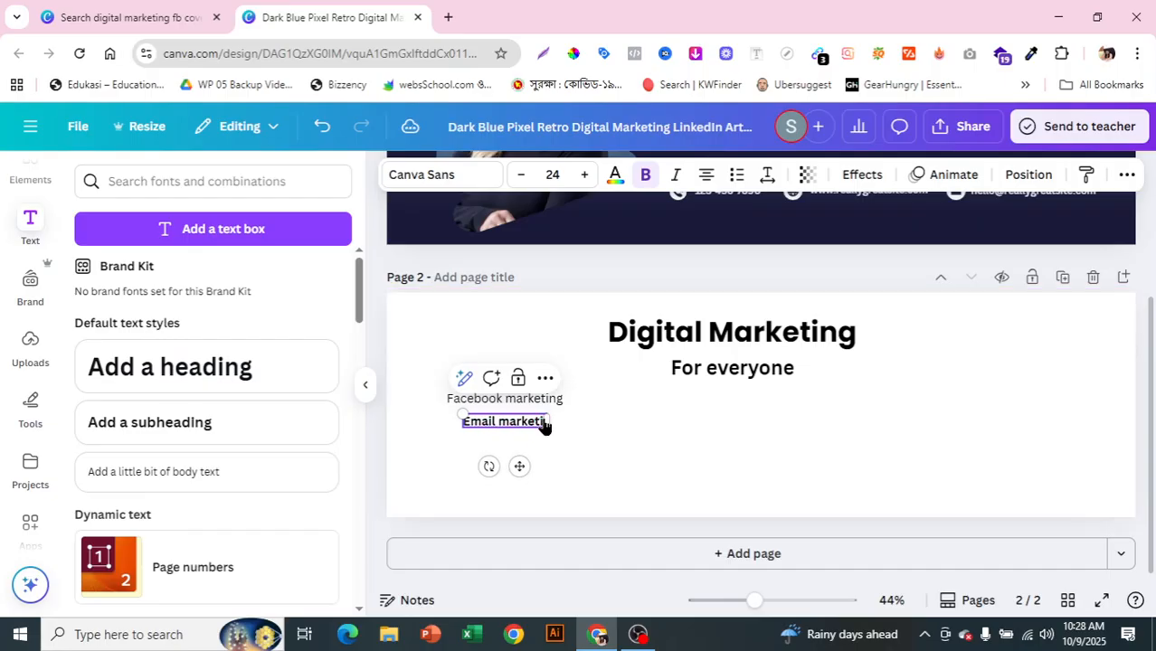
pyautogui.write('ng')
pyautogui.click(605, 424)
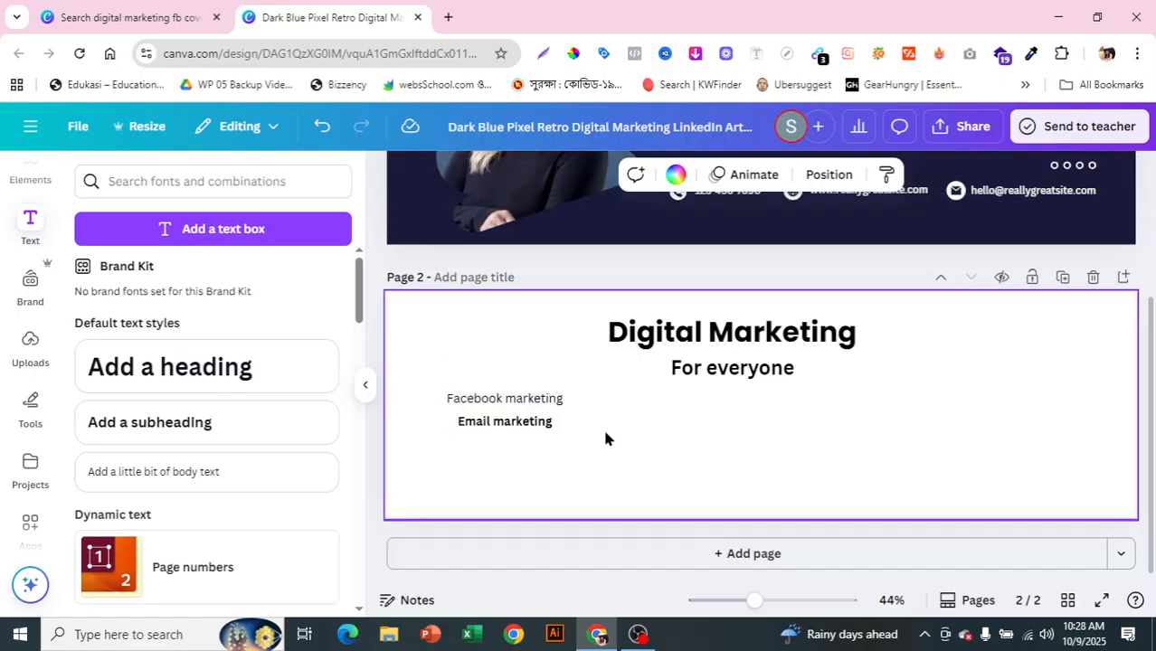
pyautogui.click(529, 422)
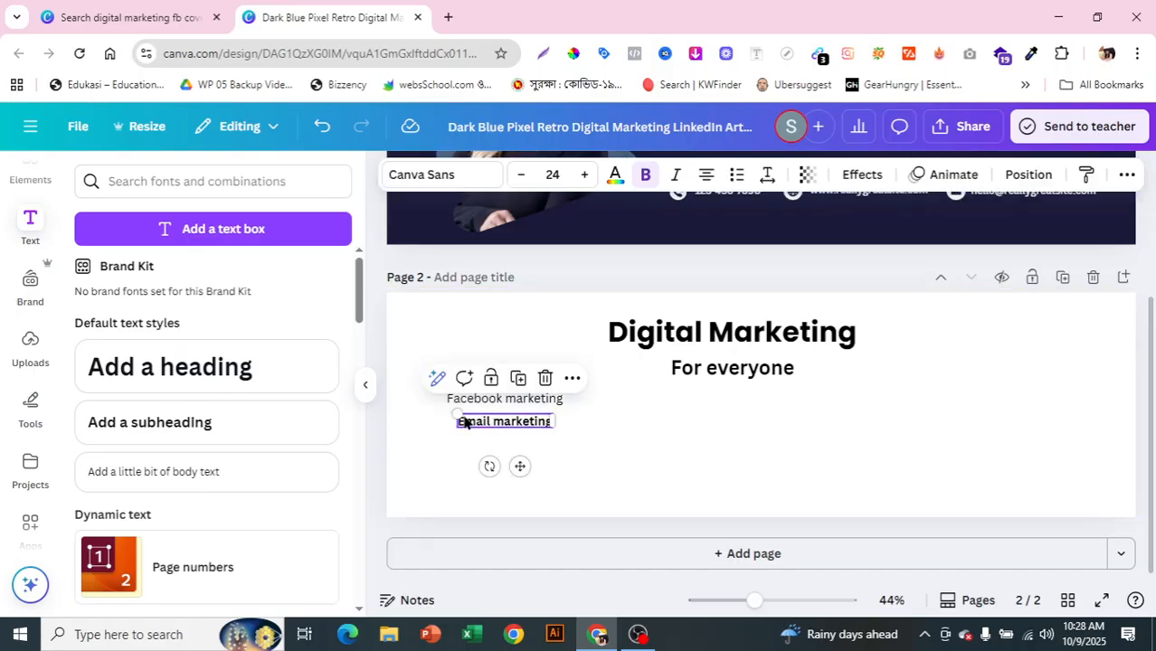
pyautogui.moveTo(457, 415); pyautogui.dragTo(510, 442)
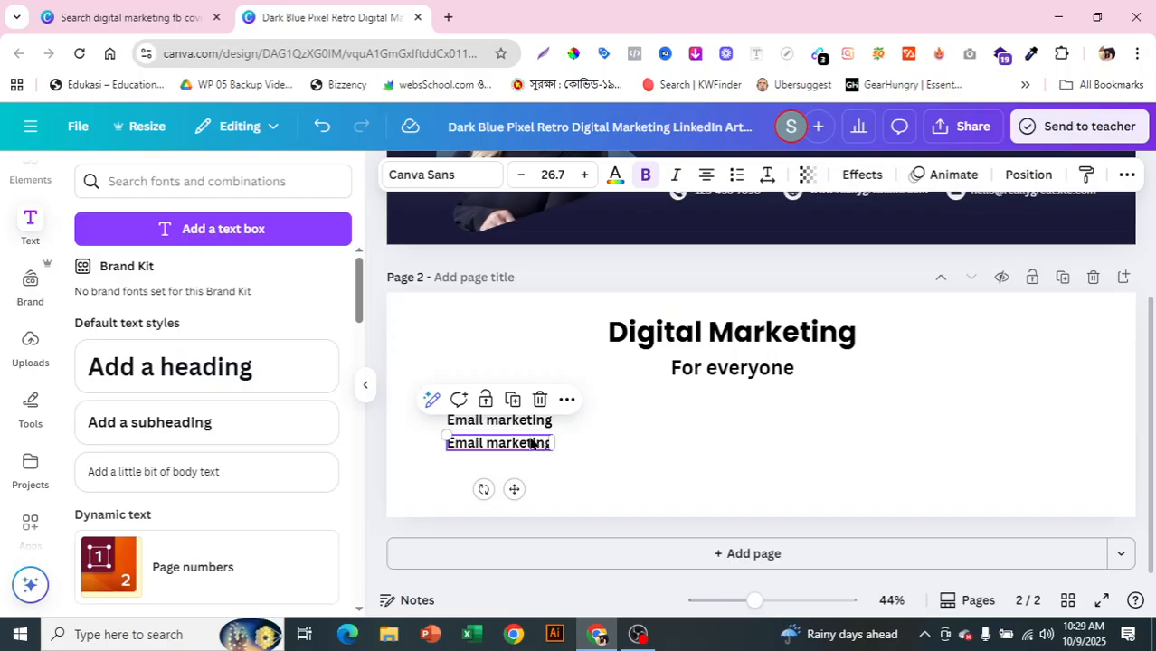
# Step: Turn the next copy into 'LinkedIn Marketing', align it, and duplicate it below
pyautogui.doubleClick(532, 443)
pyautogui.press('BackSpace')
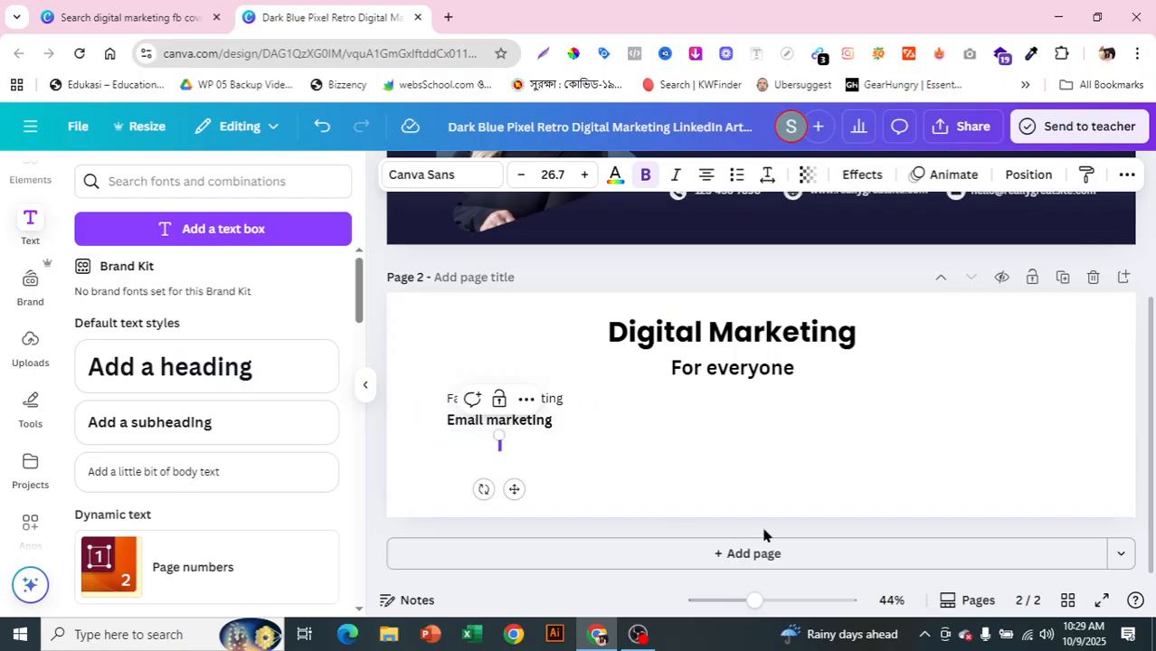
pyautogui.write('LinkedIn Ma')
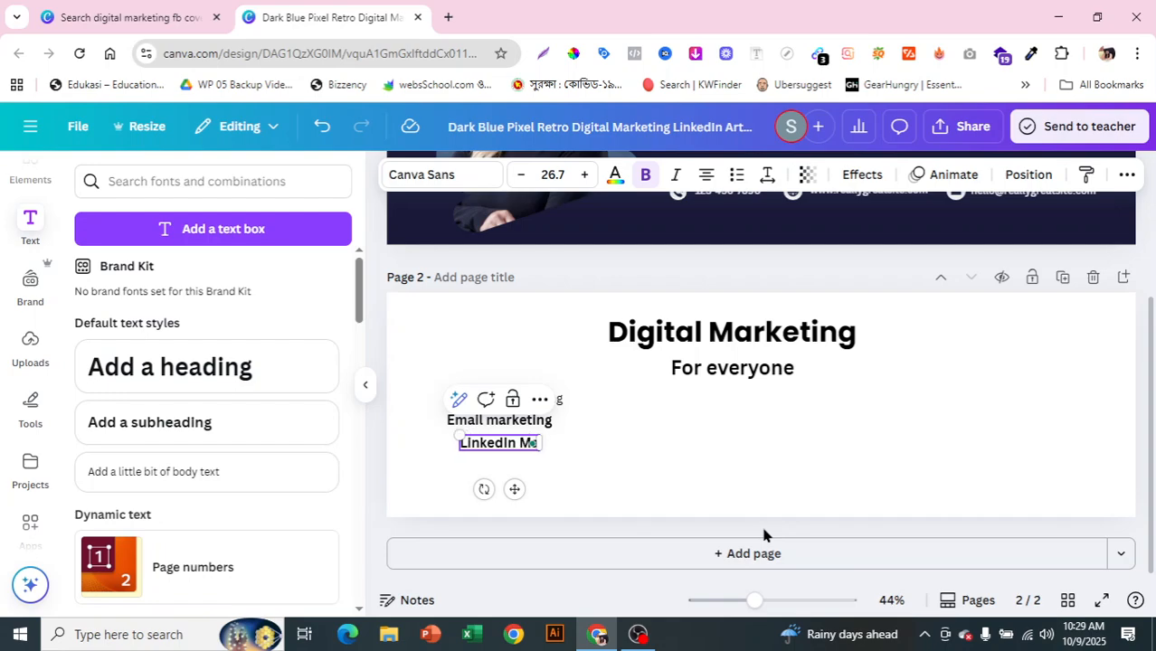
pyautogui.write('rketing')
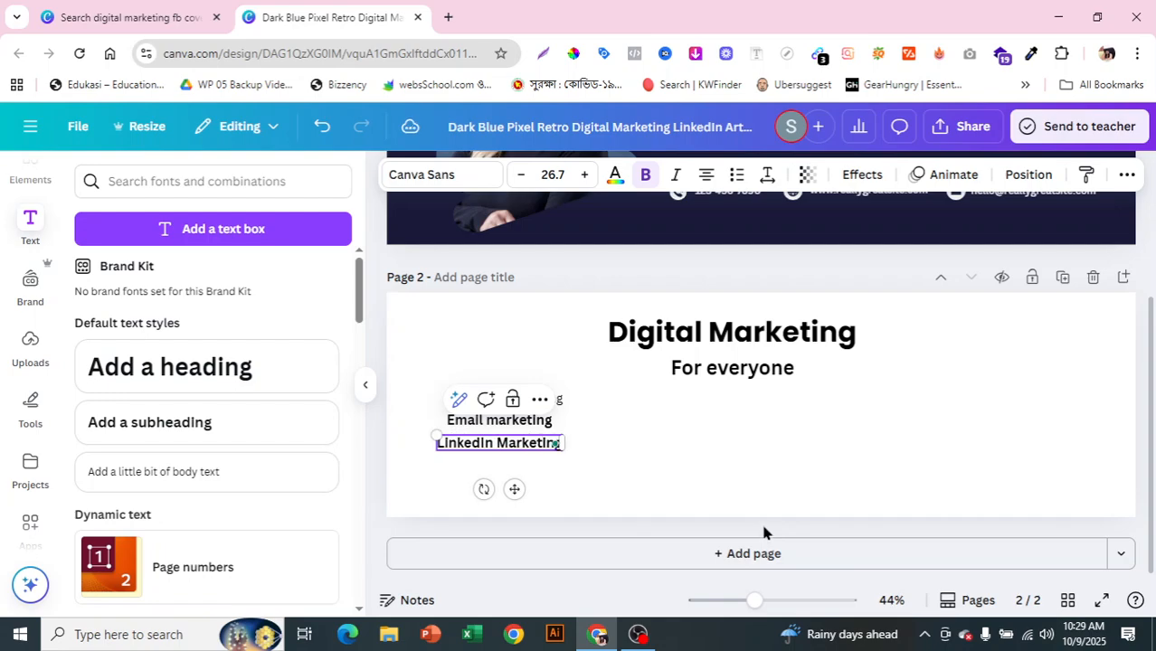
pyautogui.click(700, 470)
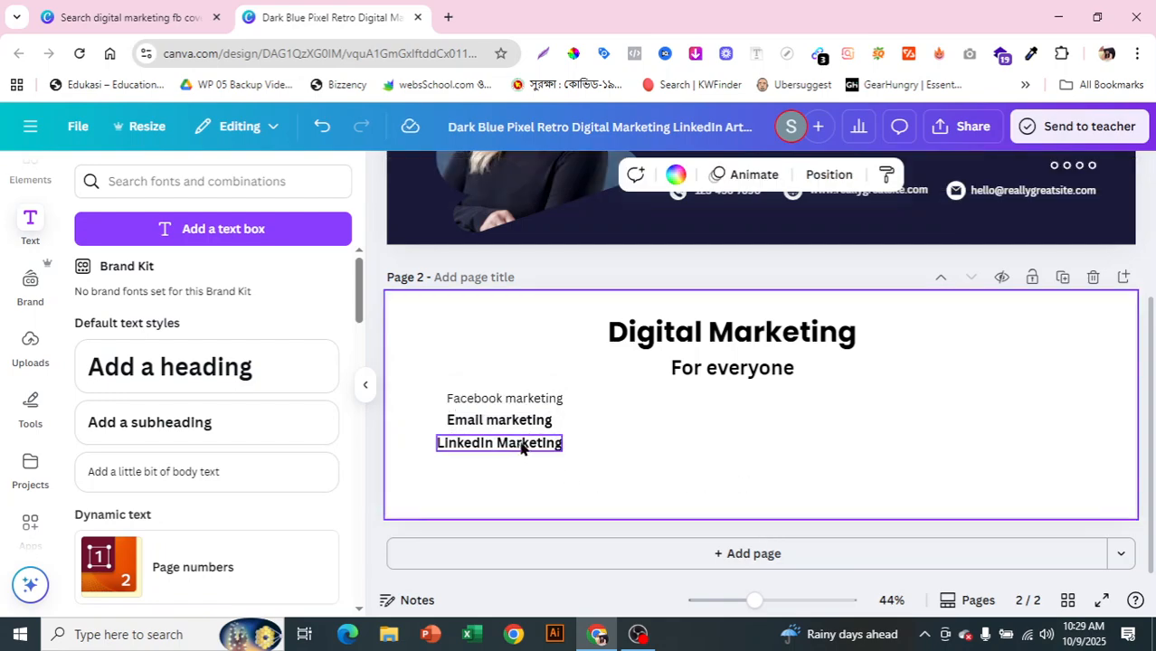
pyautogui.moveTo(519, 444); pyautogui.dragTo(530, 442)
pyautogui.click(615, 462)
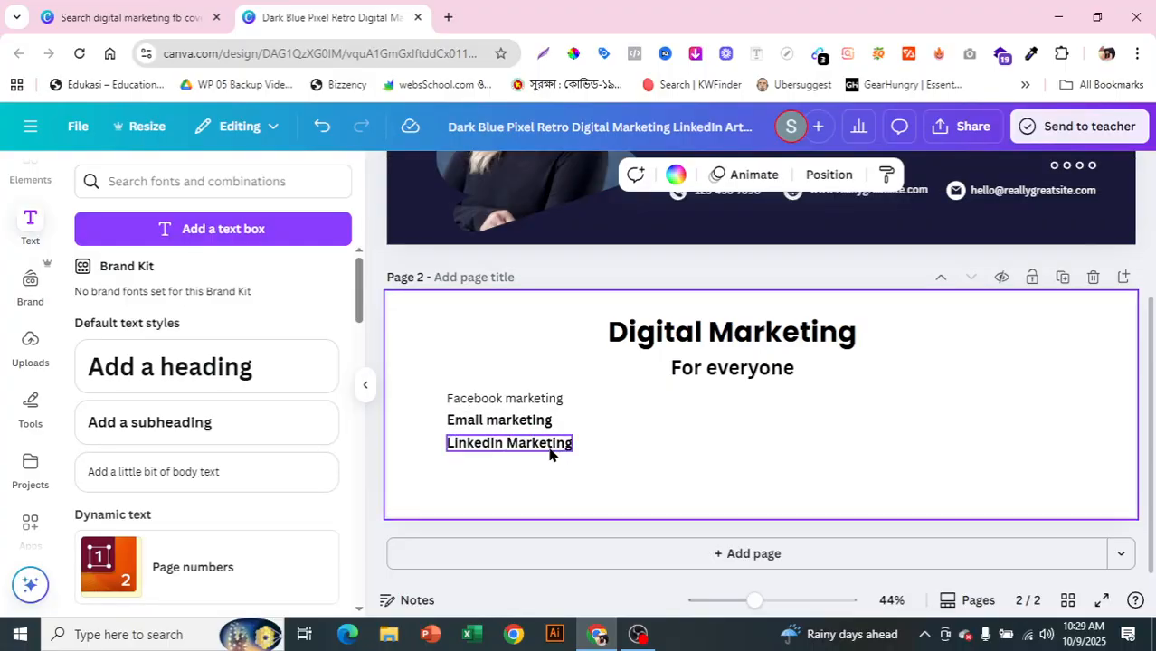
pyautogui.moveTo(548, 458)
pyautogui.keyDown('alt'); pyautogui.mouseDown()
pyautogui.moveTo(544, 498)
pyautogui.moveTo(541, 477)
pyautogui.mouseUp(); pyautogui.keyUp('alt')
pyautogui.click(683, 420)
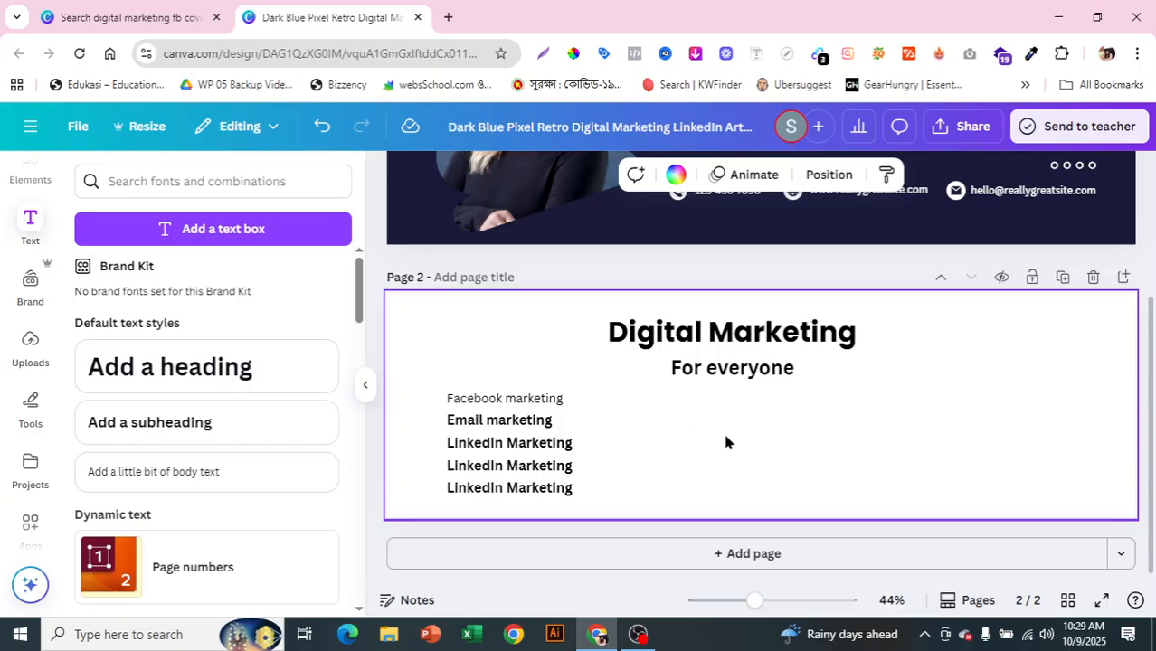
# Step: Delete the Facebook marketing line and place an aligned Email marketing copy on top
pyautogui.click(537, 399)
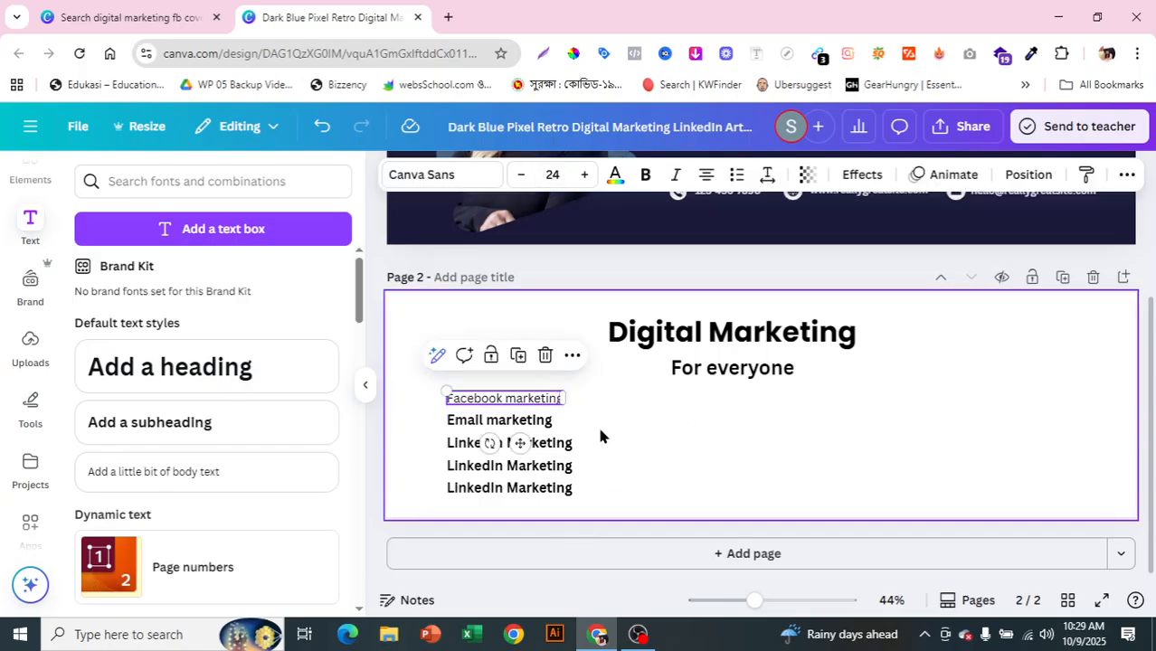
pyautogui.press('Delete')
pyautogui.moveTo(527, 429); pyautogui.dragTo(526, 394)
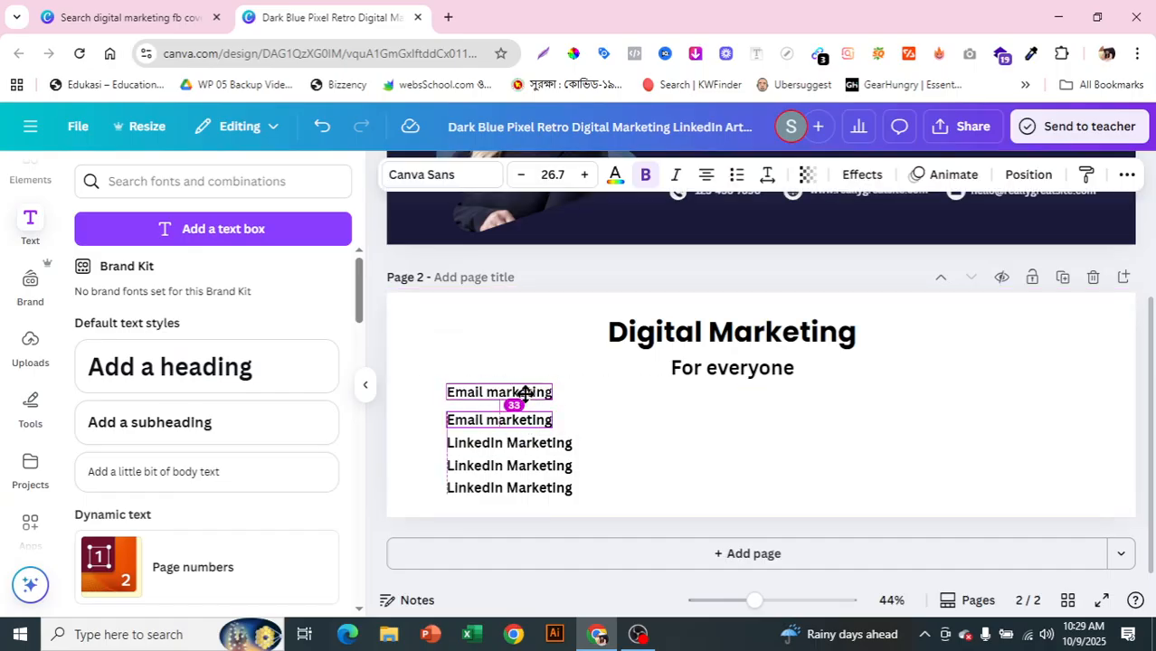
pyautogui.click(762, 457)
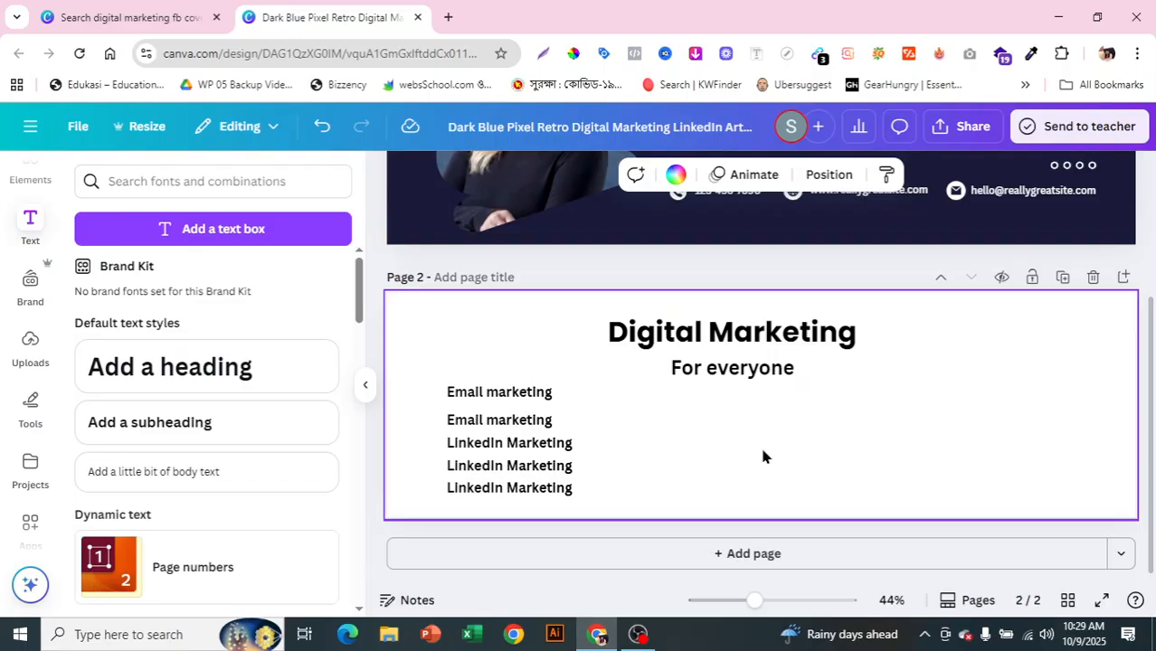
pyautogui.click(537, 398)
pyautogui.moveTo(534, 398); pyautogui.dragTo(534, 396)
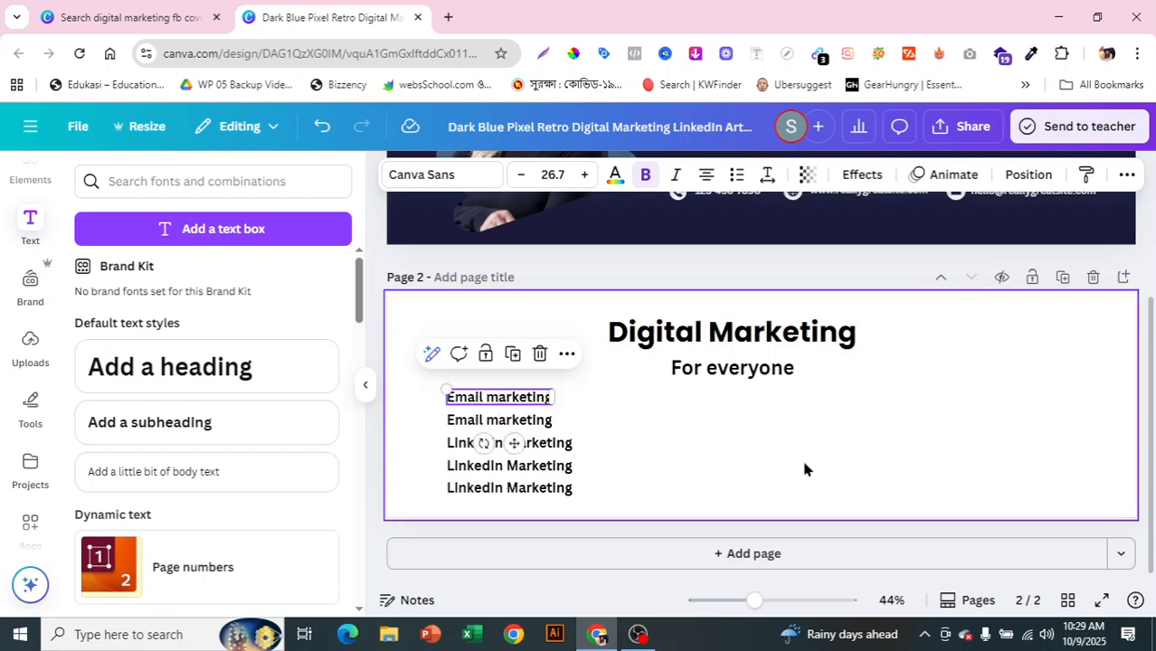
pyautogui.click(804, 465)
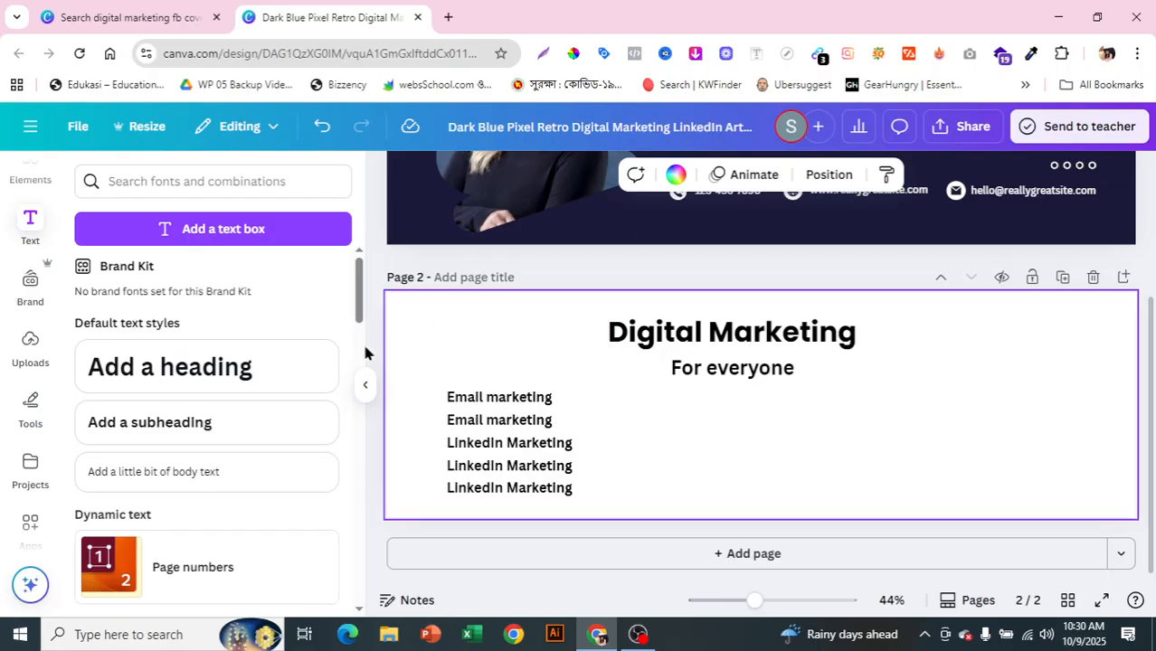
pyautogui.scroll(-1, 36, 291)
pyautogui.scroll(1, 39, 297)
pyautogui.scroll(1, 52, 263)
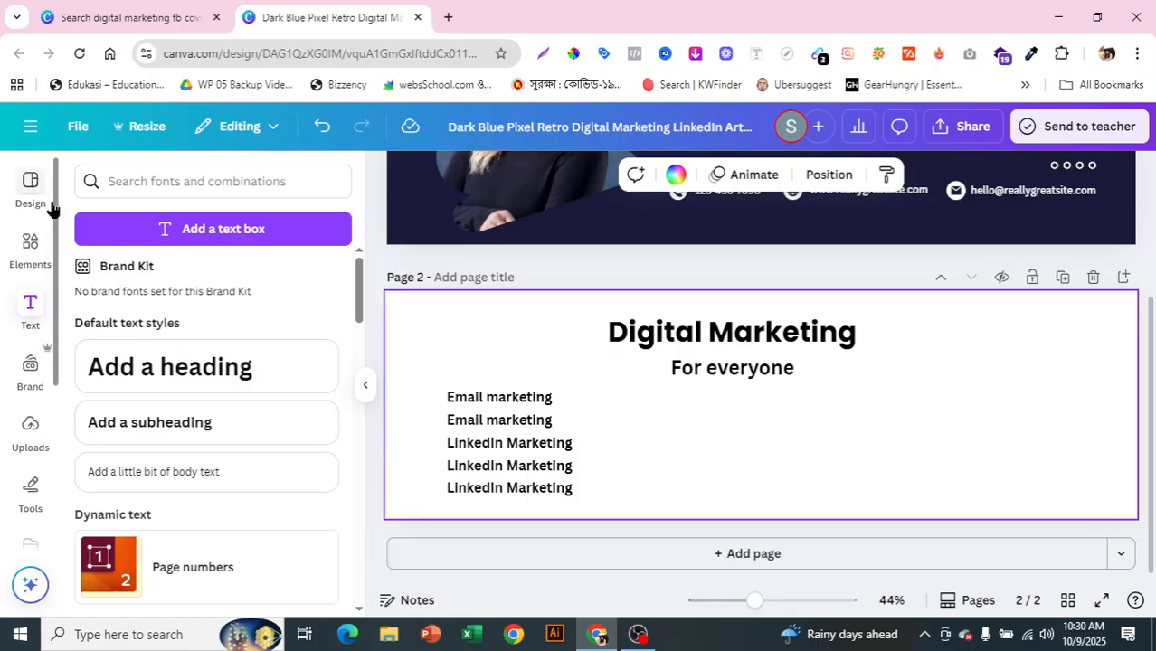
# Step: Search Elements for 'right icon' and show all Graphics results of green check marks
pyautogui.click(29, 251)
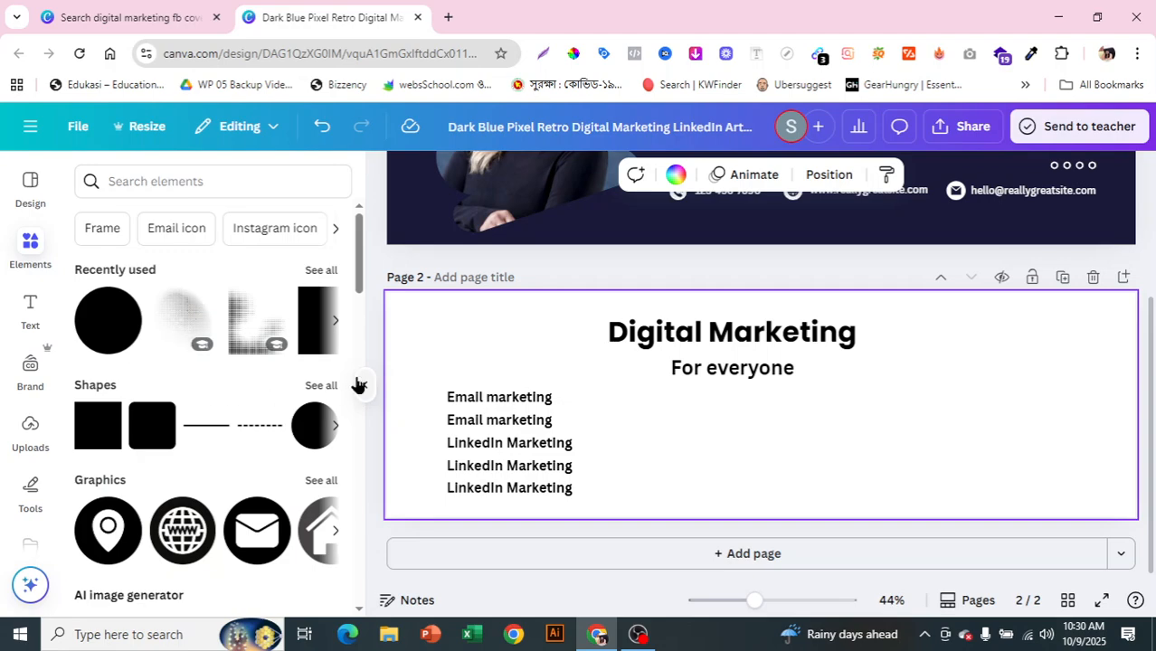
pyautogui.moveTo(362, 277); pyautogui.dragTo(352, 140)
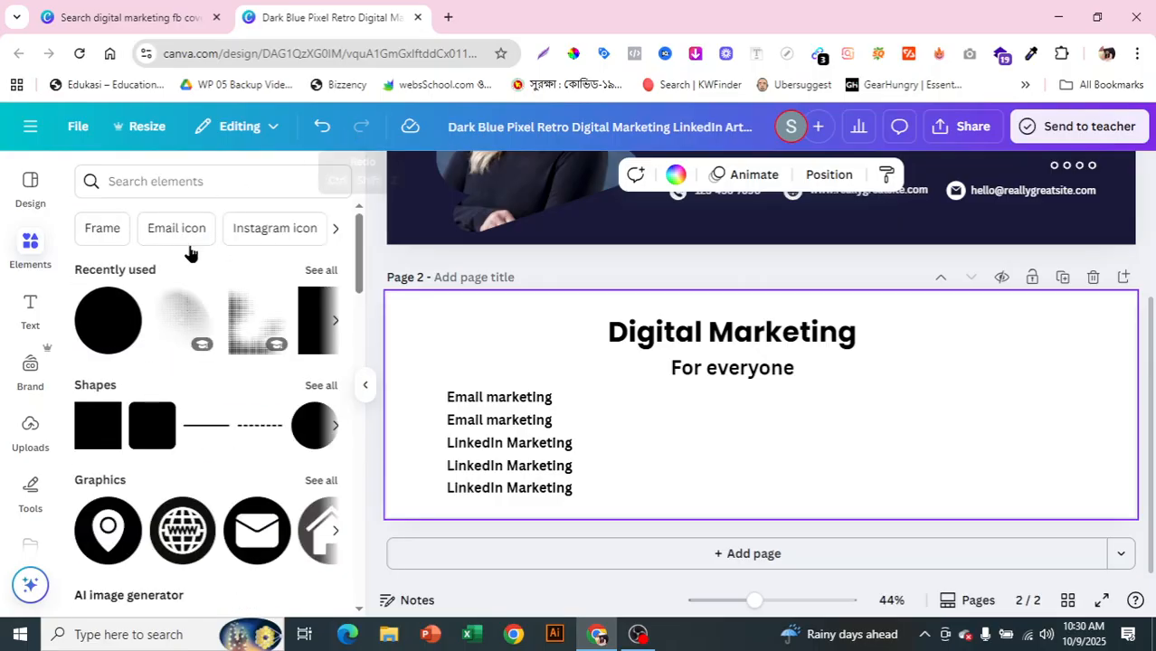
pyautogui.click(198, 180)
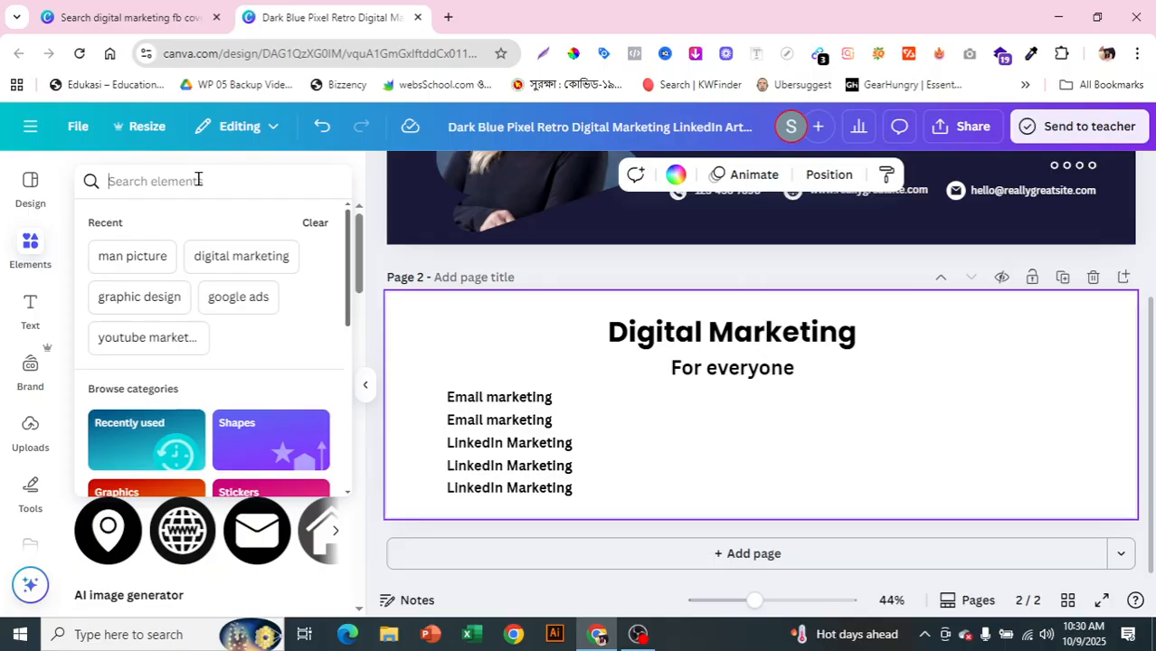
pyautogui.write('icon')
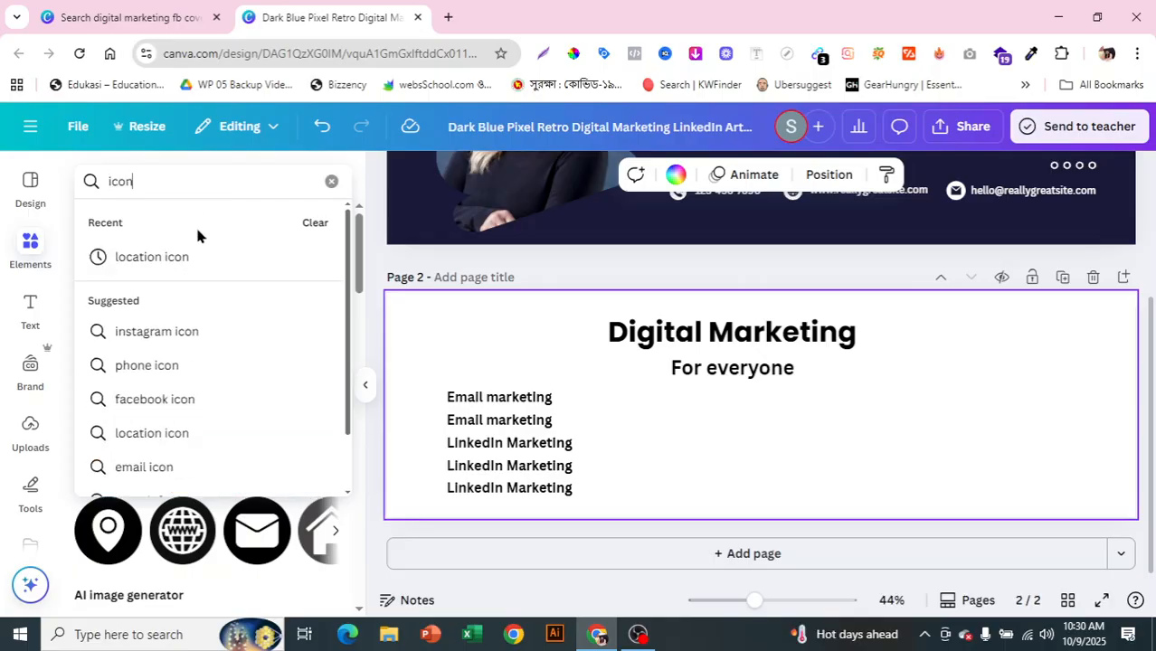
pyautogui.press('BackSpace')
pyautogui.press('BackSpace')
pyautogui.press('BackSpace')
pyautogui.press('BackSpace')
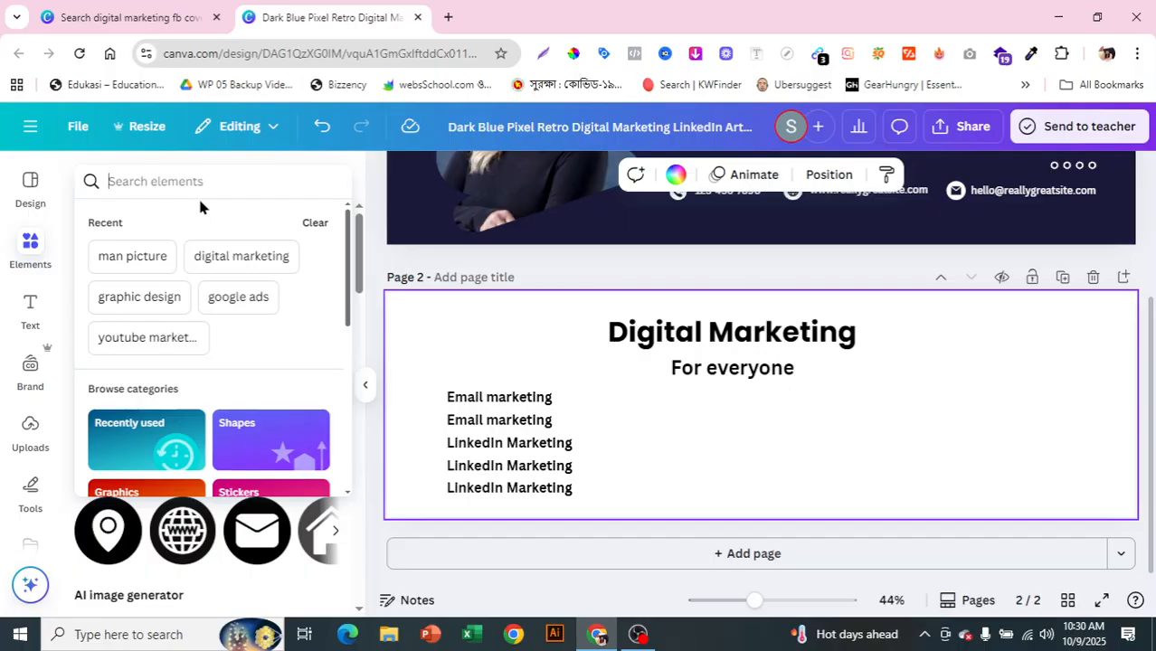
pyautogui.write('right')
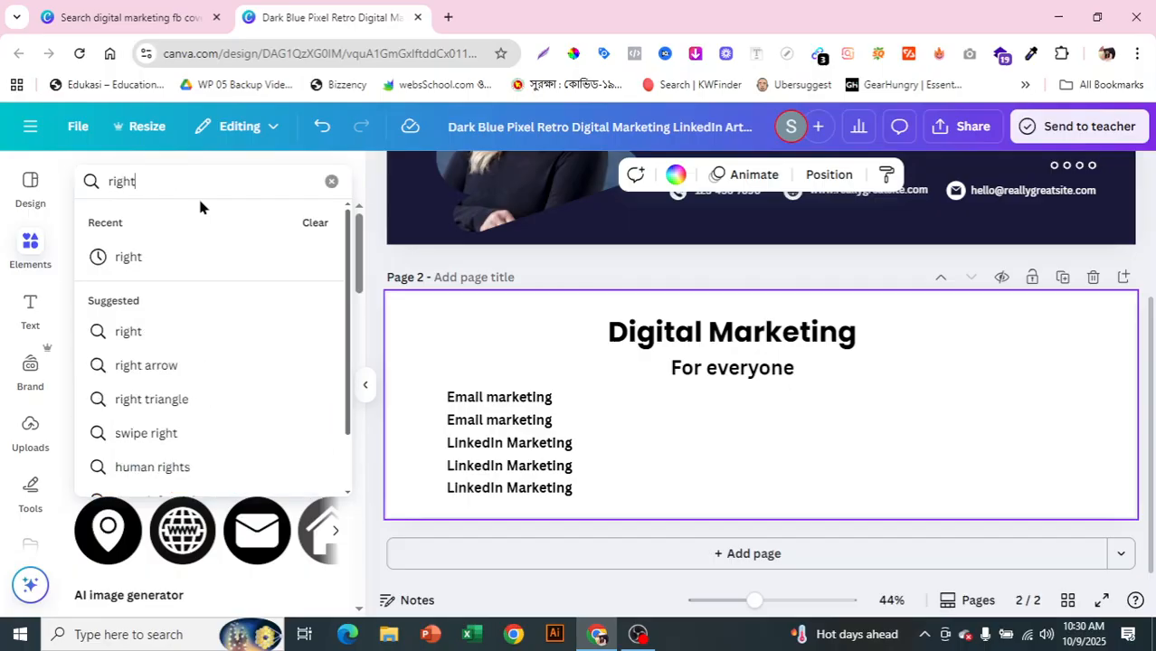
pyautogui.write(' icon')
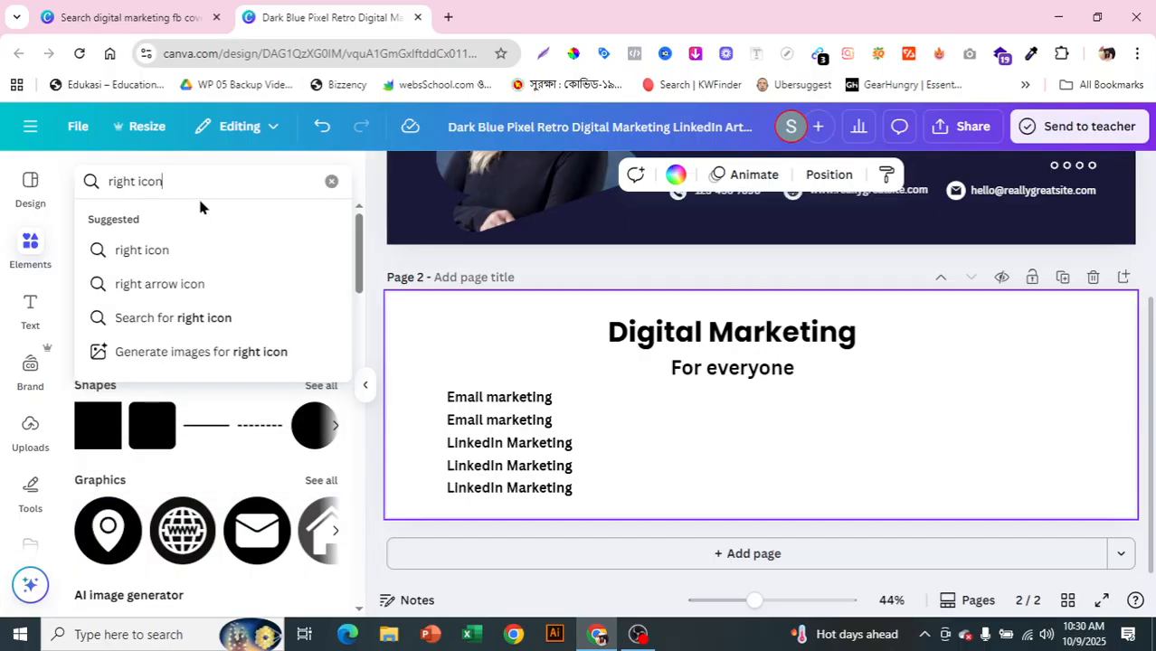
pyautogui.press('Return')
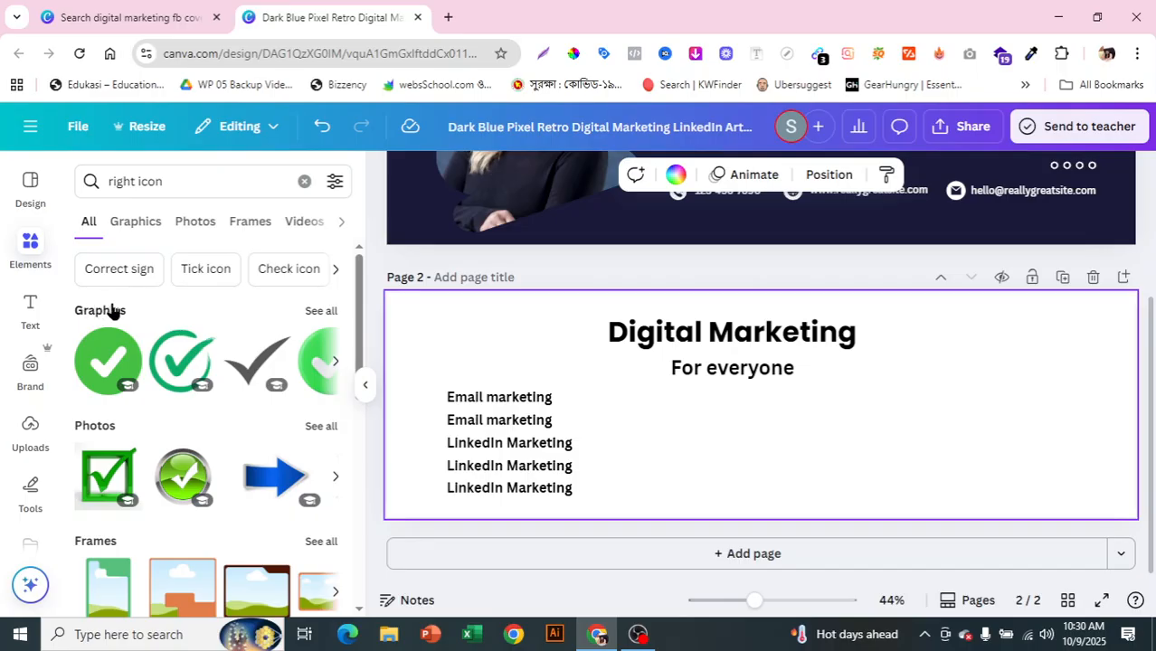
pyautogui.scroll(-3, 360, 348)
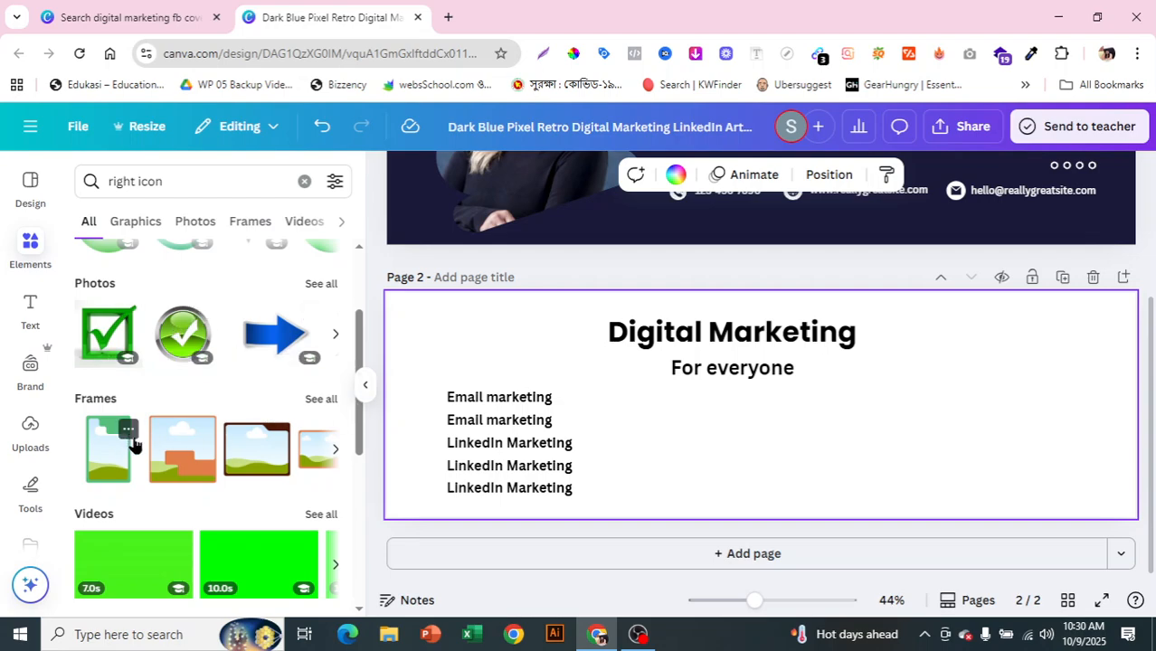
pyautogui.moveTo(361, 362); pyautogui.dragTo(370, 477)
pyautogui.scroll(8, 369, 481)
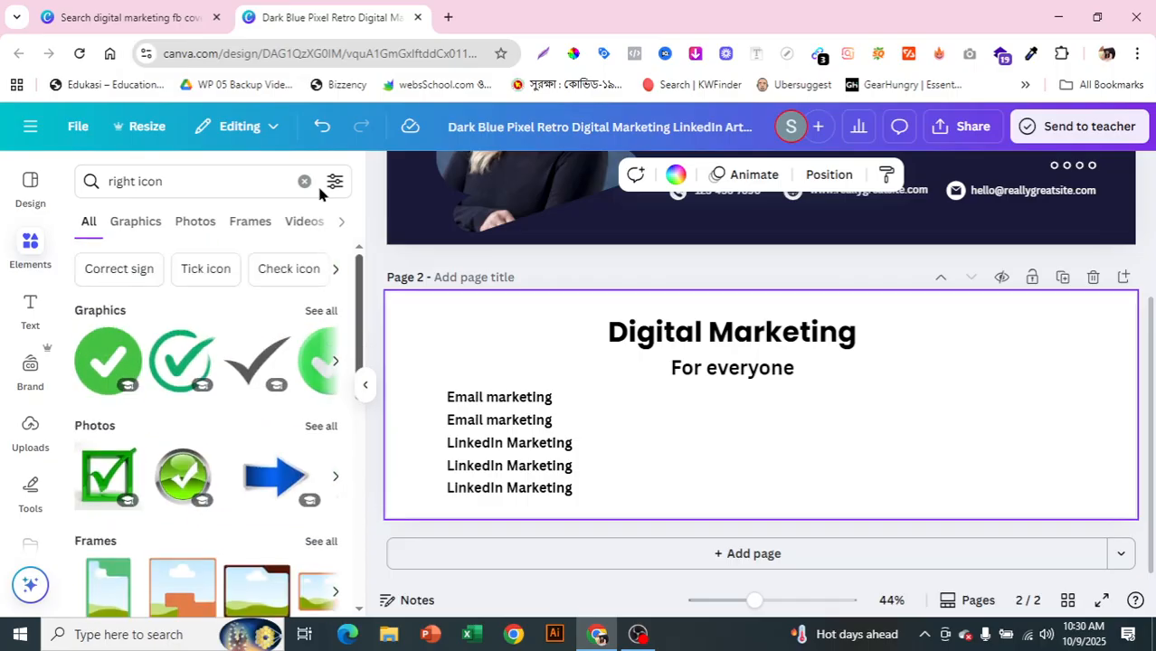
pyautogui.click(318, 311)
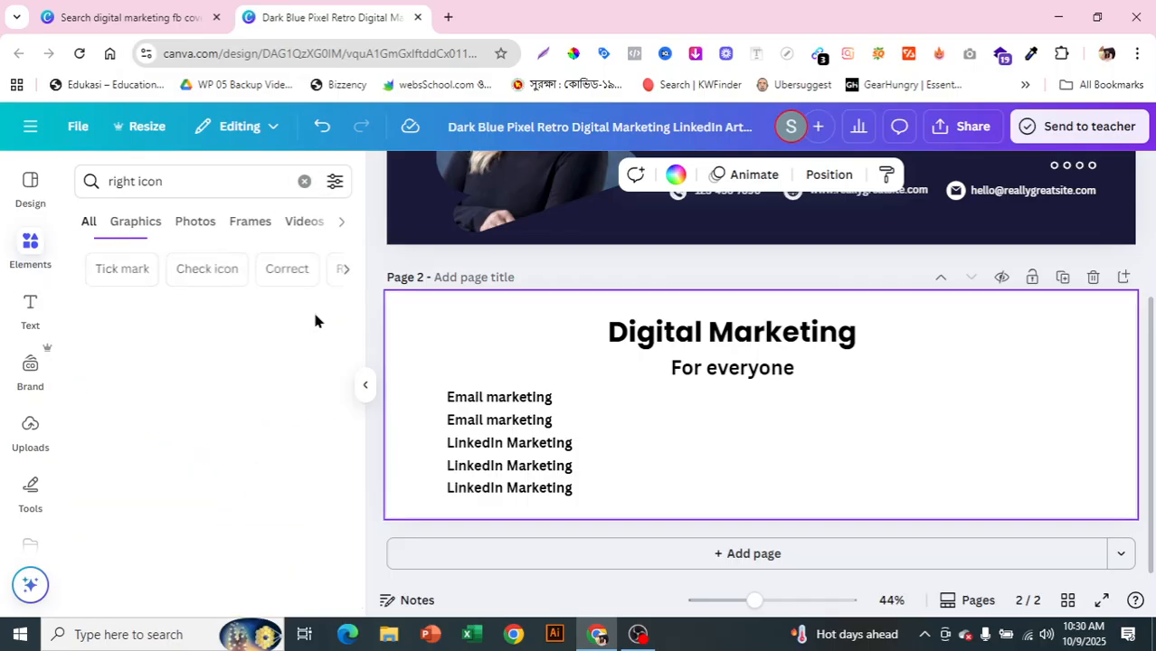
pyautogui.moveTo(357, 300)
pyautogui.mouseDown()
pyautogui.moveTo(369, 459)
pyautogui.moveTo(374, 309)
pyautogui.mouseUp()
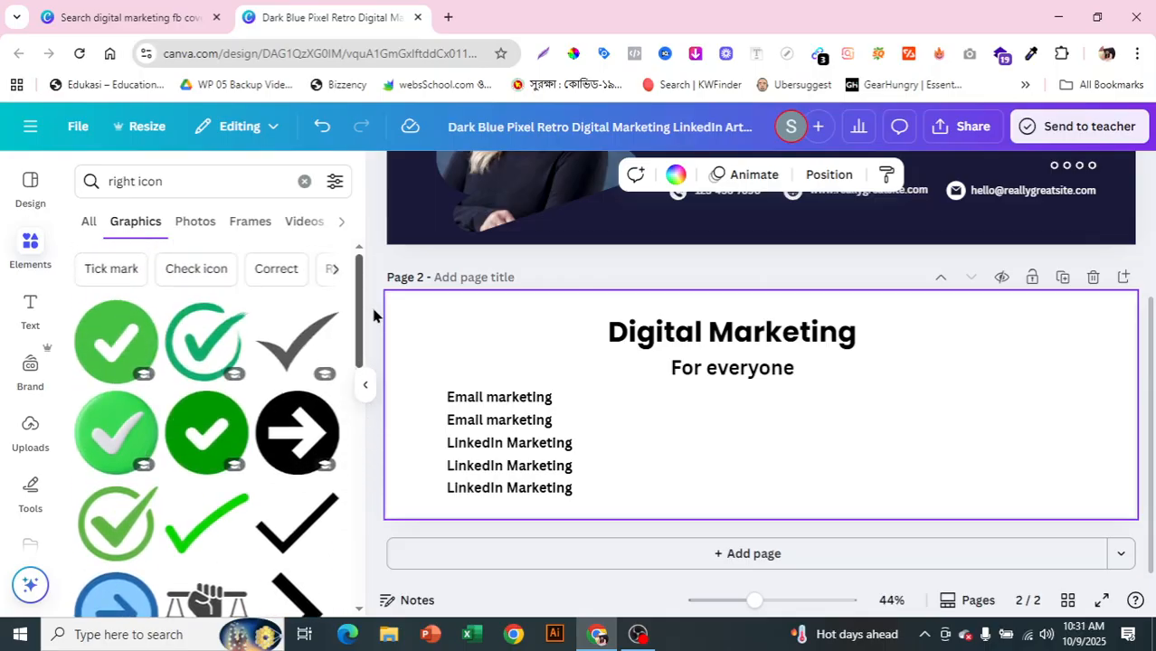
# Step: Insert the green check mark, shrink it to about 54×51, and place it left of the first line
pyautogui.click(211, 359)
pyautogui.moveTo(808, 457); pyautogui.dragTo(753, 397)
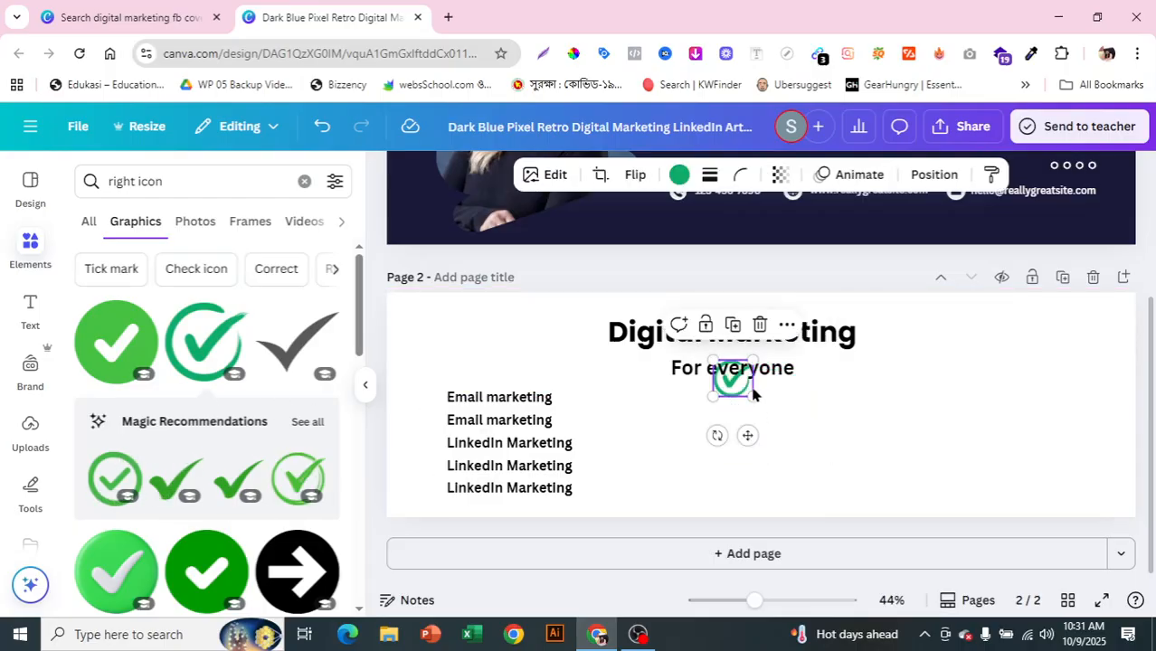
pyautogui.moveTo(751, 394); pyautogui.dragTo(733, 377)
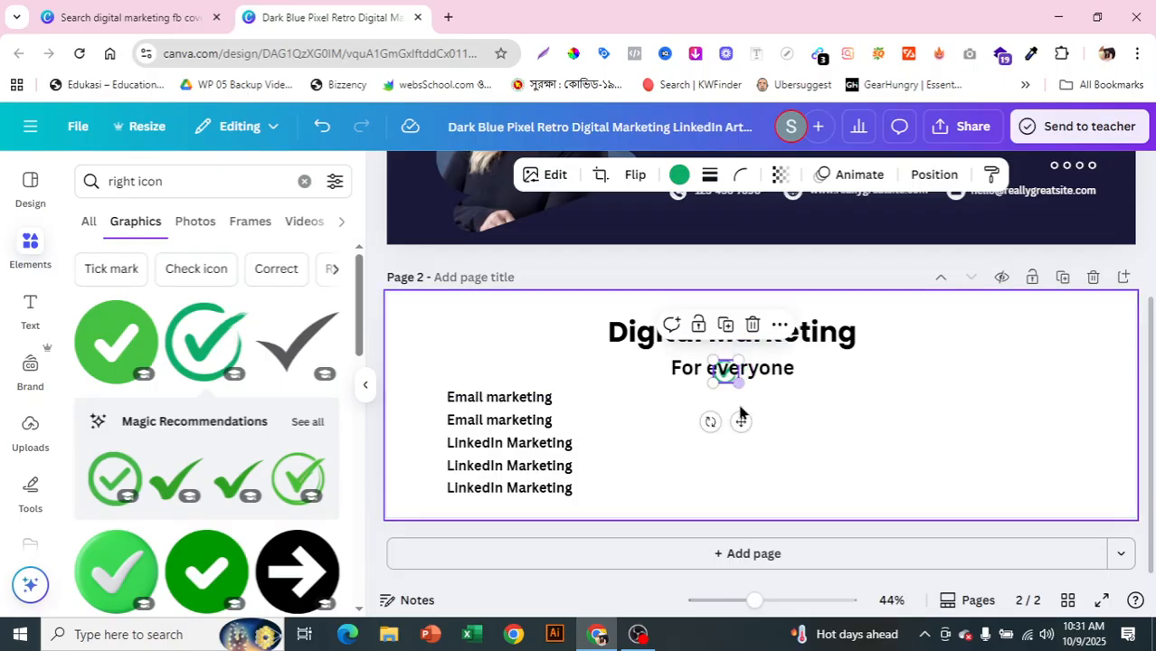
pyautogui.moveTo(717, 418); pyautogui.dragTo(434, 444)
pyautogui.click(757, 434)
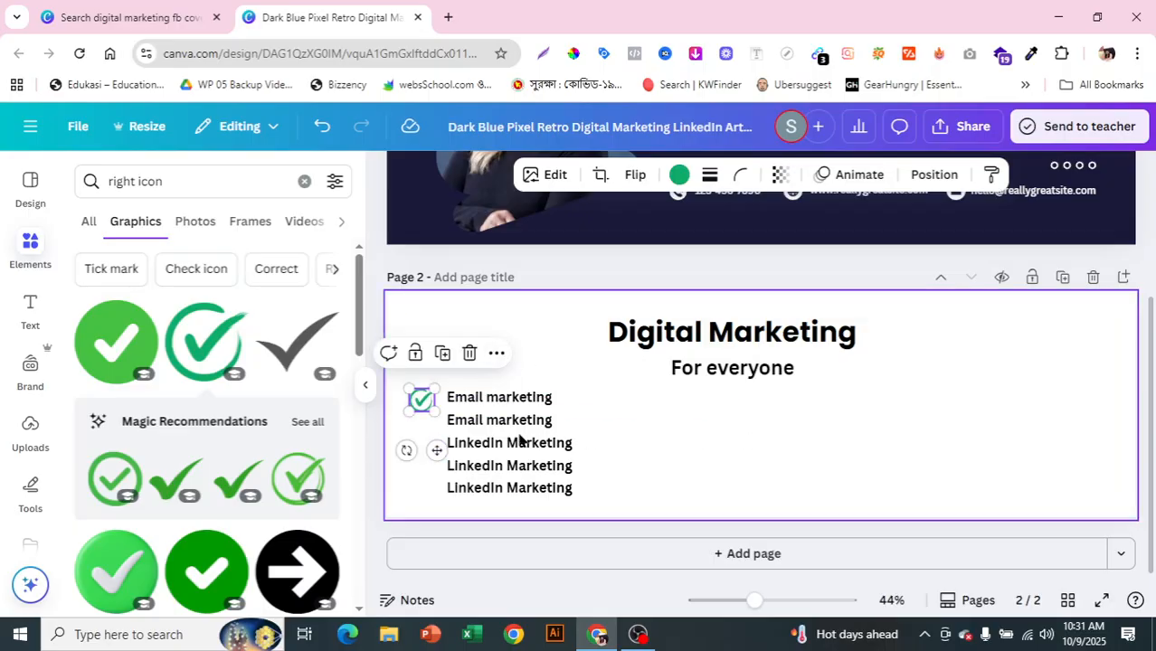
# Step: Duplicate the check mark down beside each remaining list line
pyautogui.keyDown('alt'); pyautogui.moveTo(421, 411); pyautogui.dragTo(420, 429); pyautogui.keyUp('alt')
pyautogui.click(420, 429)
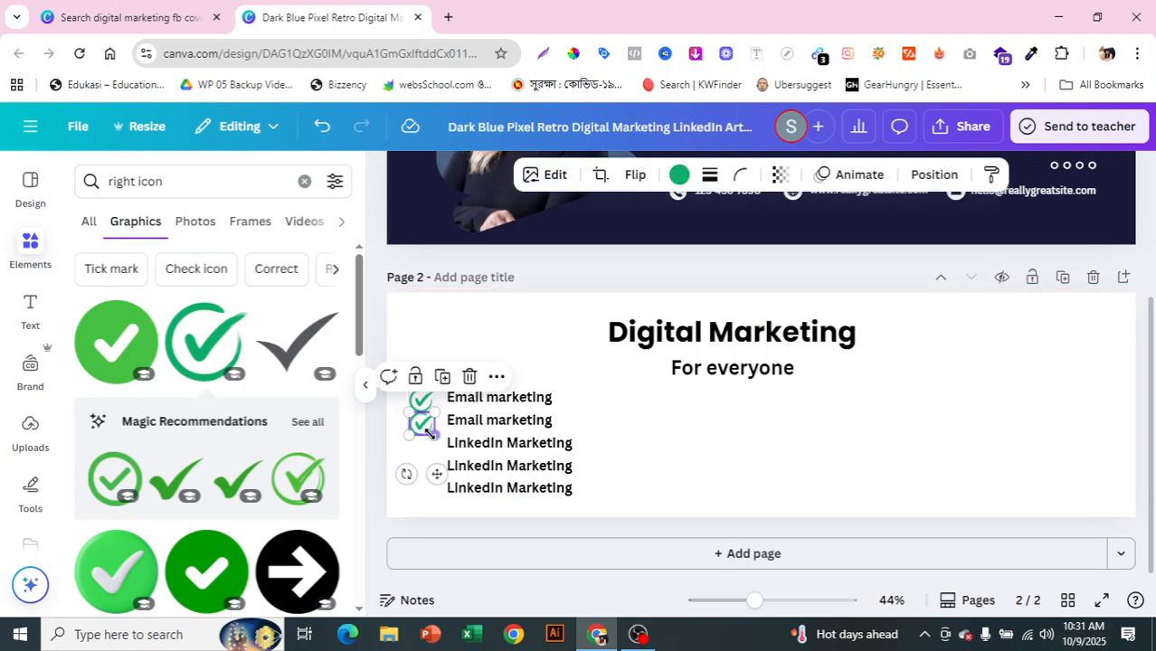
pyautogui.moveTo(421, 427); pyautogui.dragTo(421, 484)
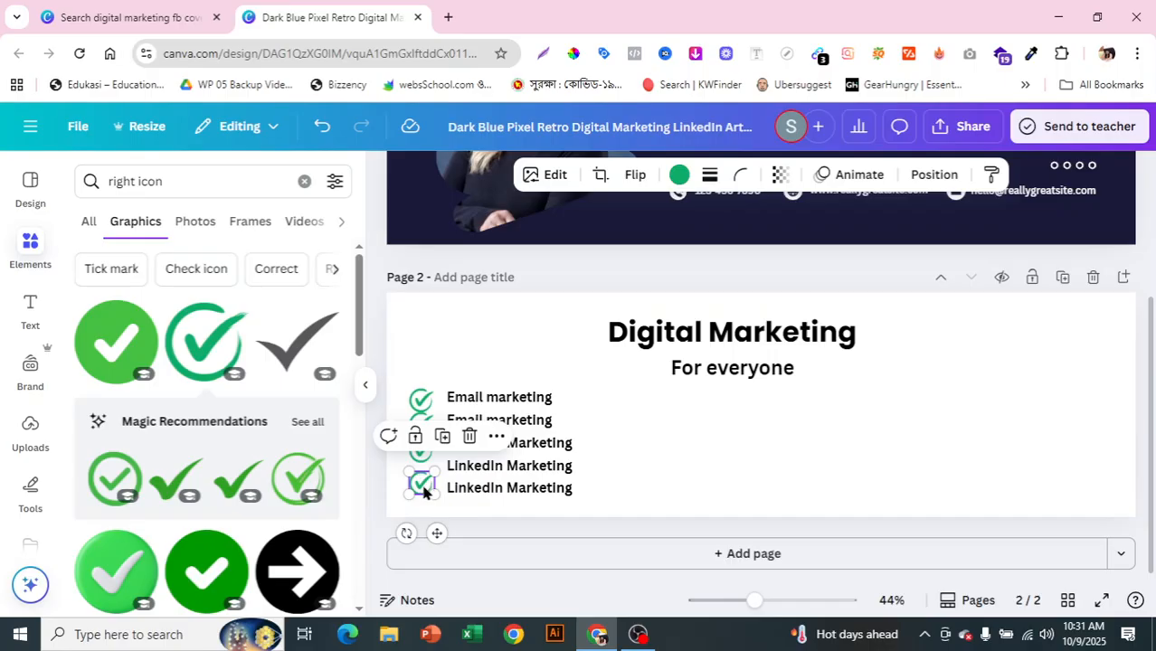
pyautogui.click(690, 471)
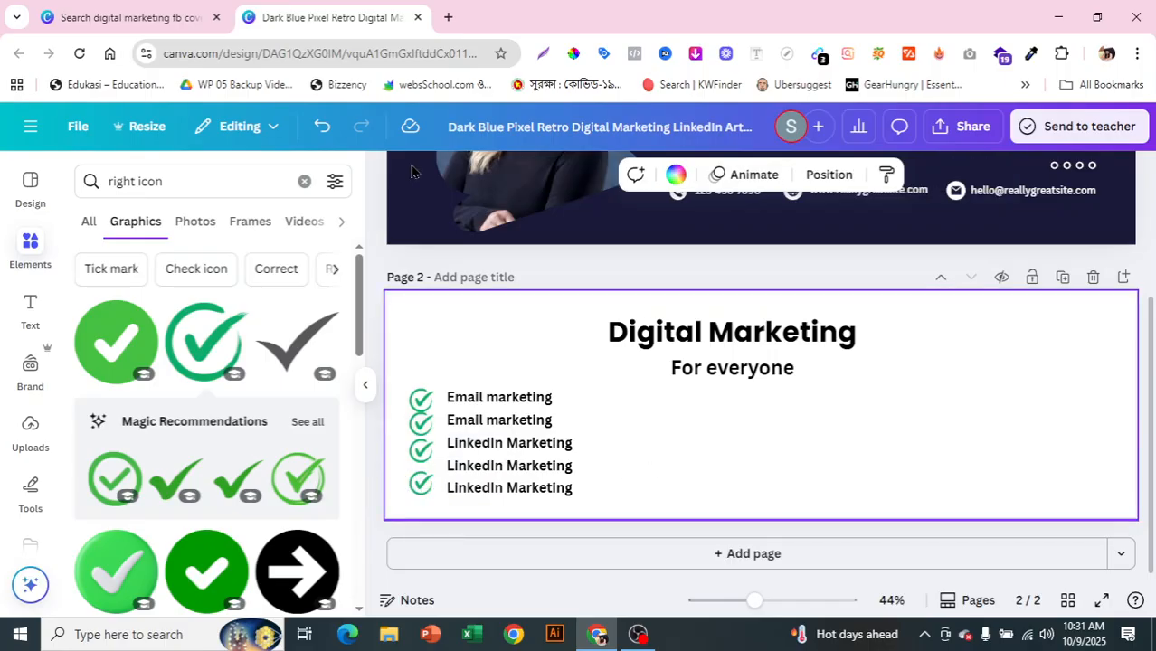
# Step: Replace the Elements search with 'digital marketing'
pyautogui.click(304, 182)
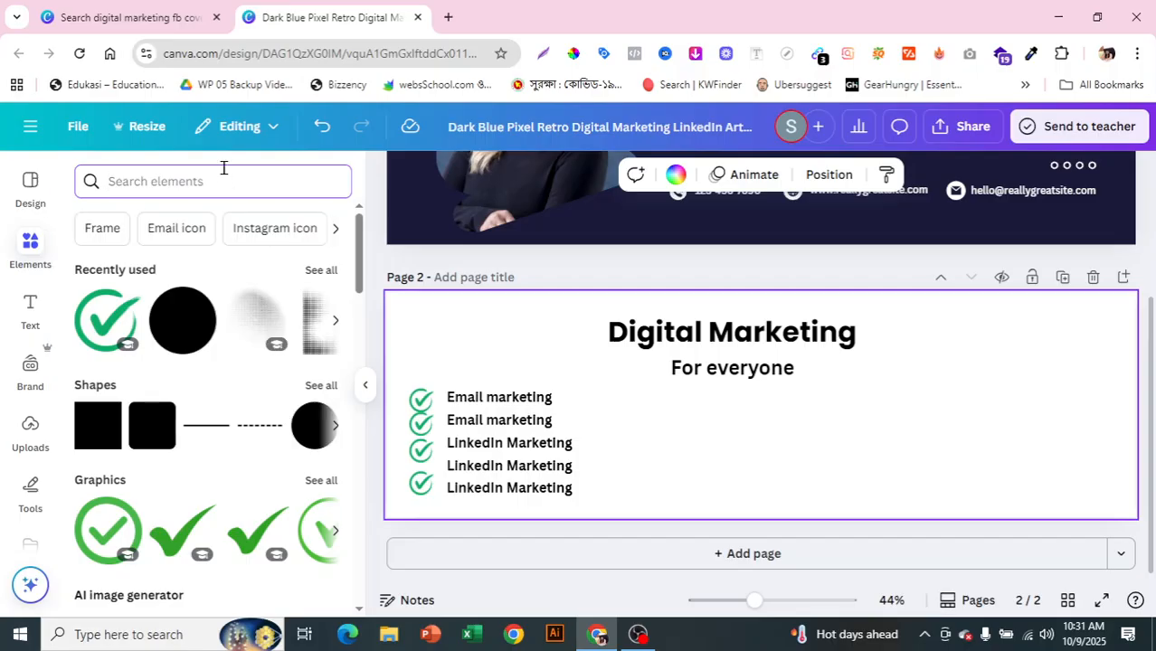
pyautogui.write('digita')
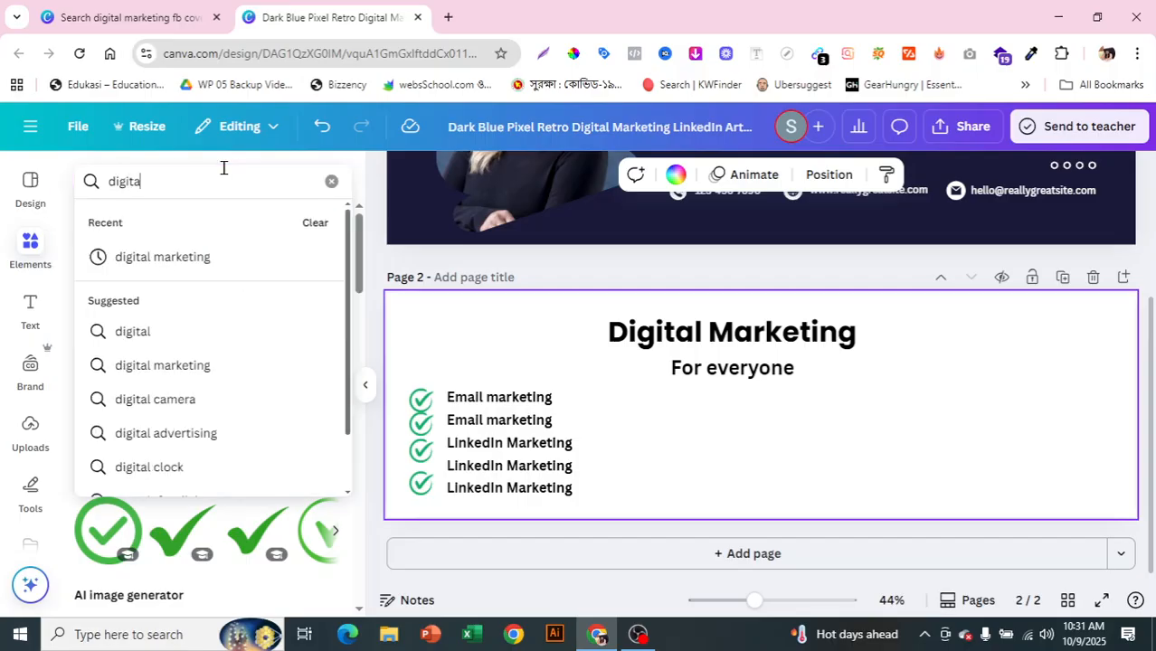
pyautogui.write('l marketing')
pyautogui.press('Return')
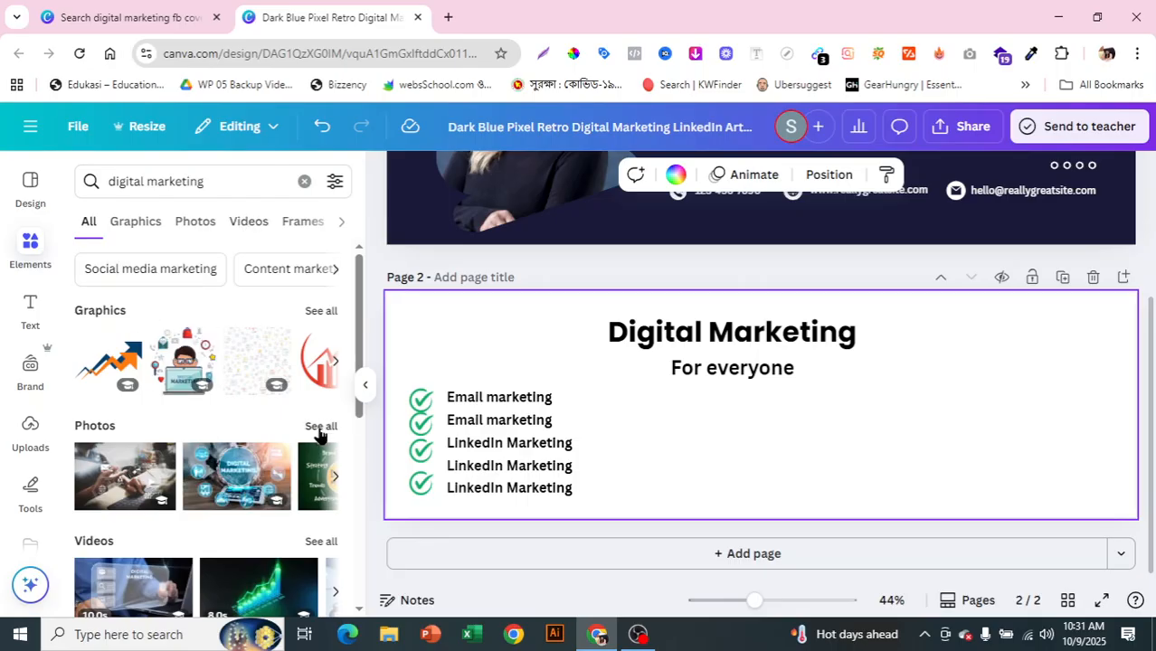
# Step: Add the DIGITAL MARKETING wooden desk photo from the Photos results to page 2
pyautogui.click(333, 360)
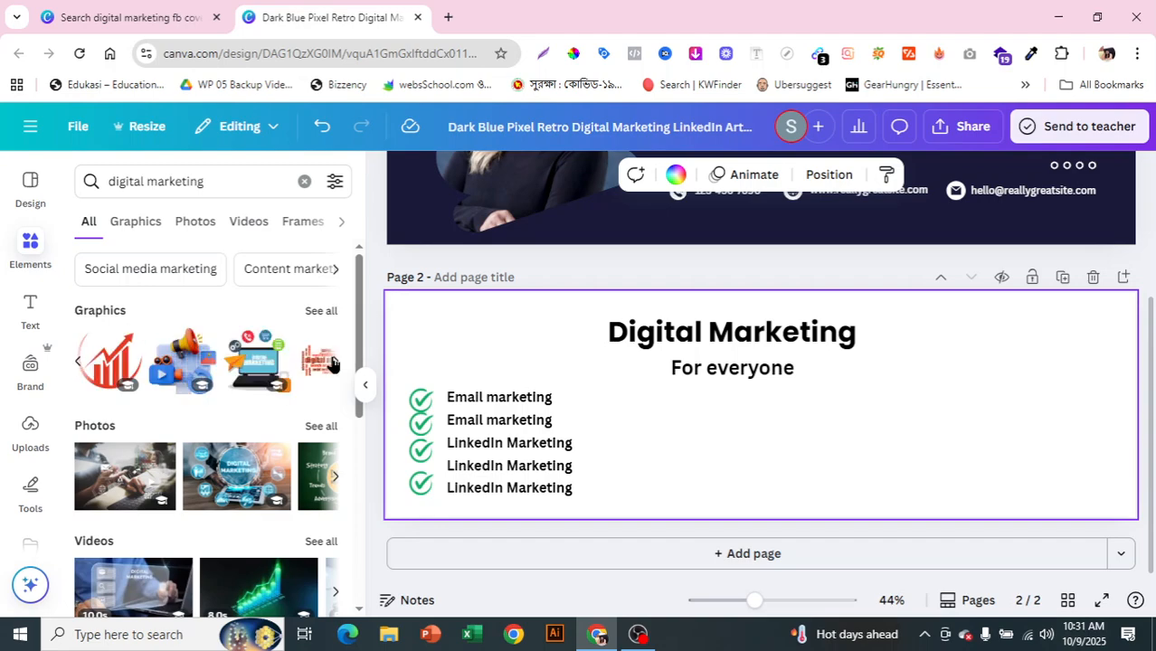
pyautogui.click(336, 361)
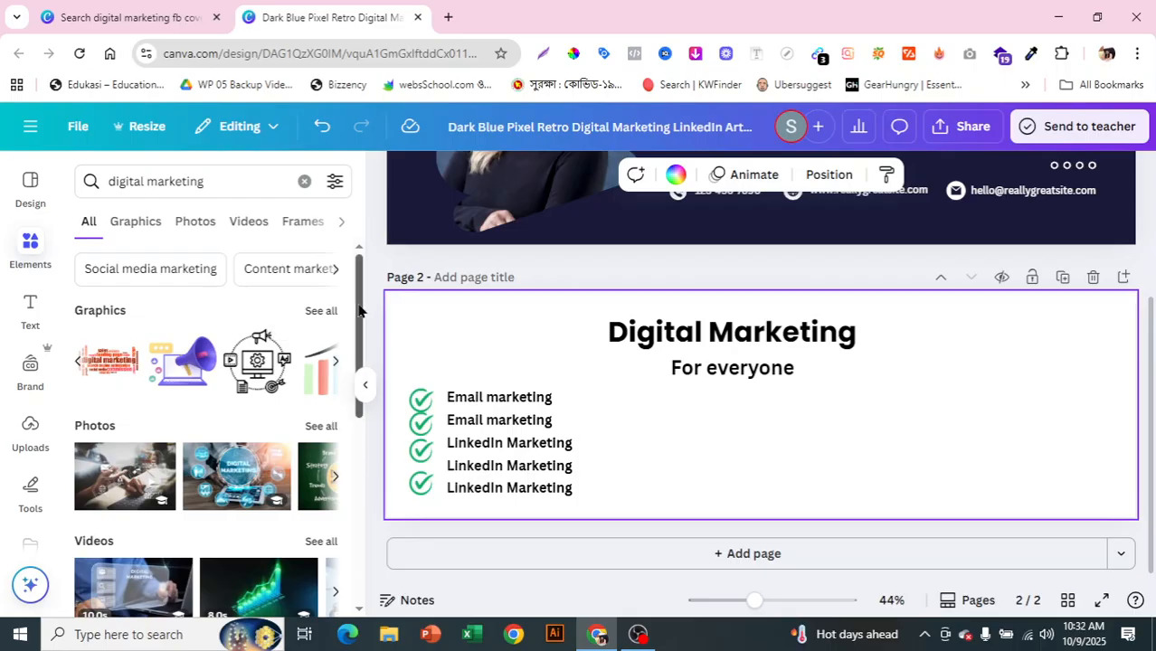
pyautogui.moveTo(360, 303); pyautogui.dragTo(358, 348)
pyautogui.click(323, 328)
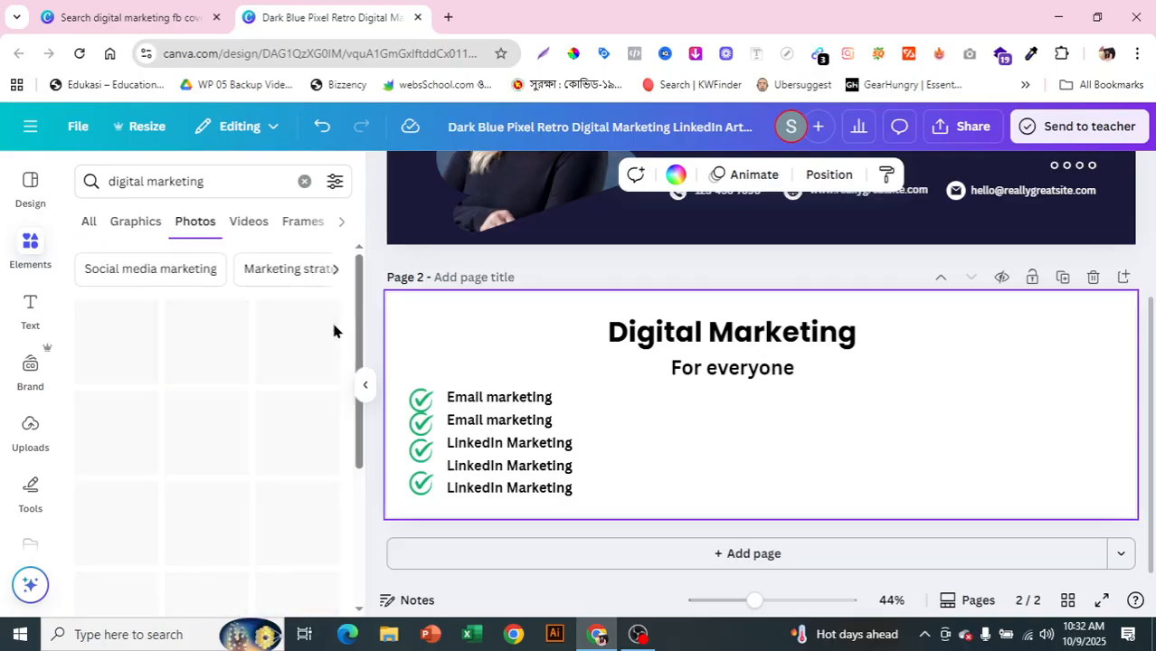
pyautogui.moveTo(355, 299); pyautogui.dragTo(391, 570)
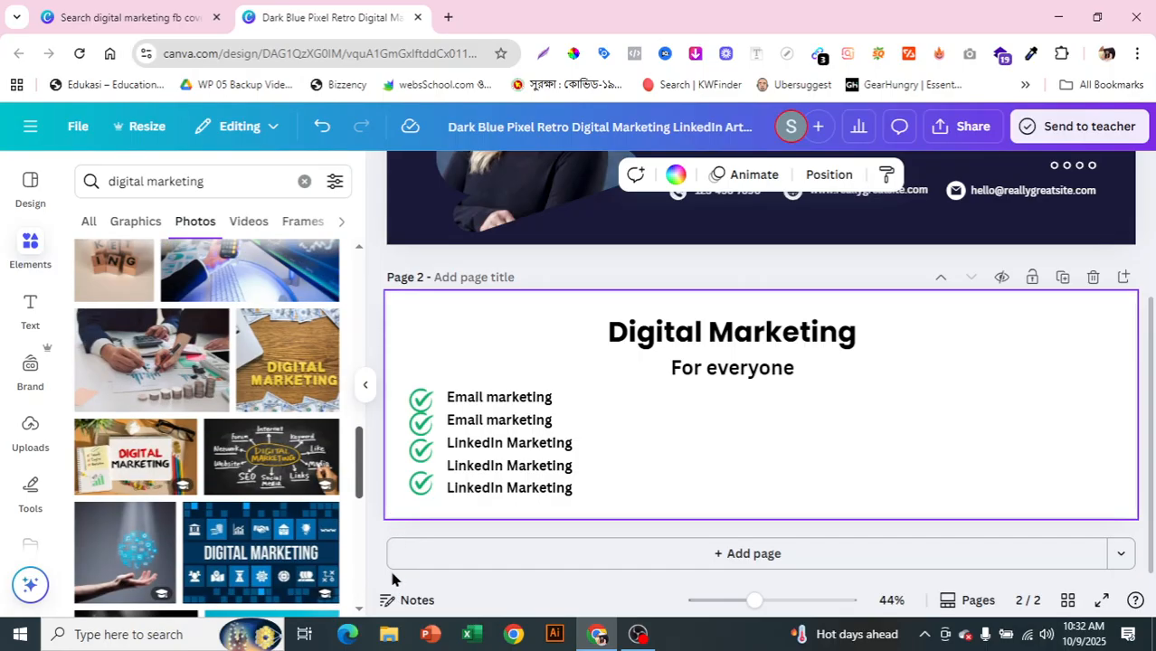
pyautogui.click(331, 395)
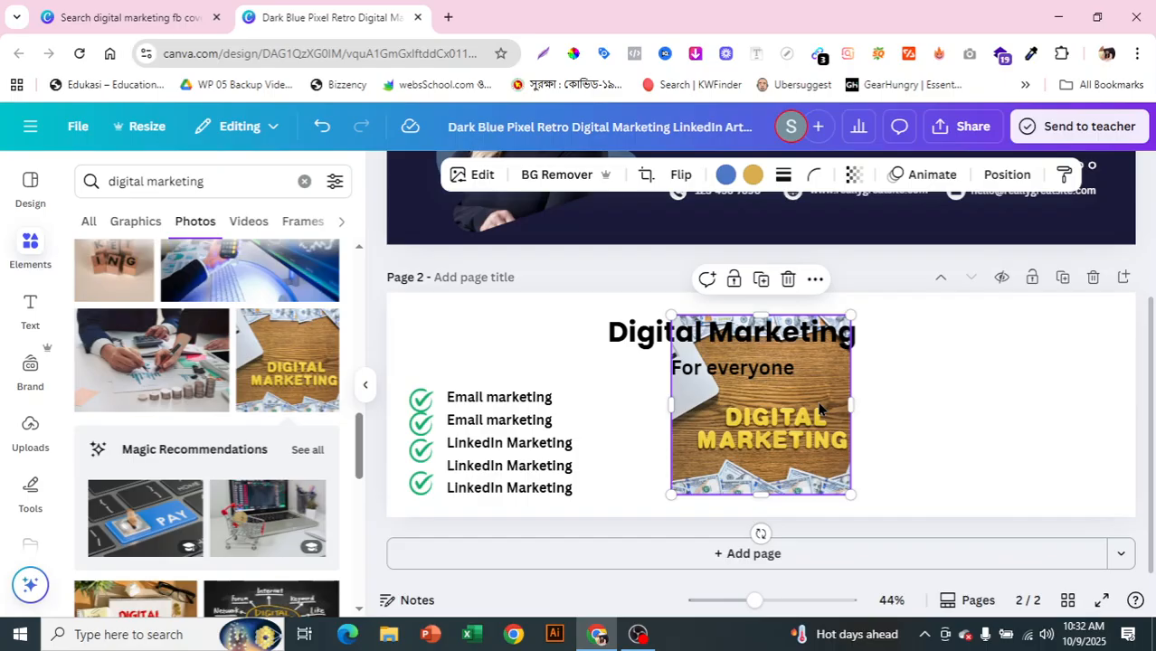
# Step: Set the DIGITAL MARKETING desk photo as page 2's background image and select it
pyautogui.rightClick(736, 440)
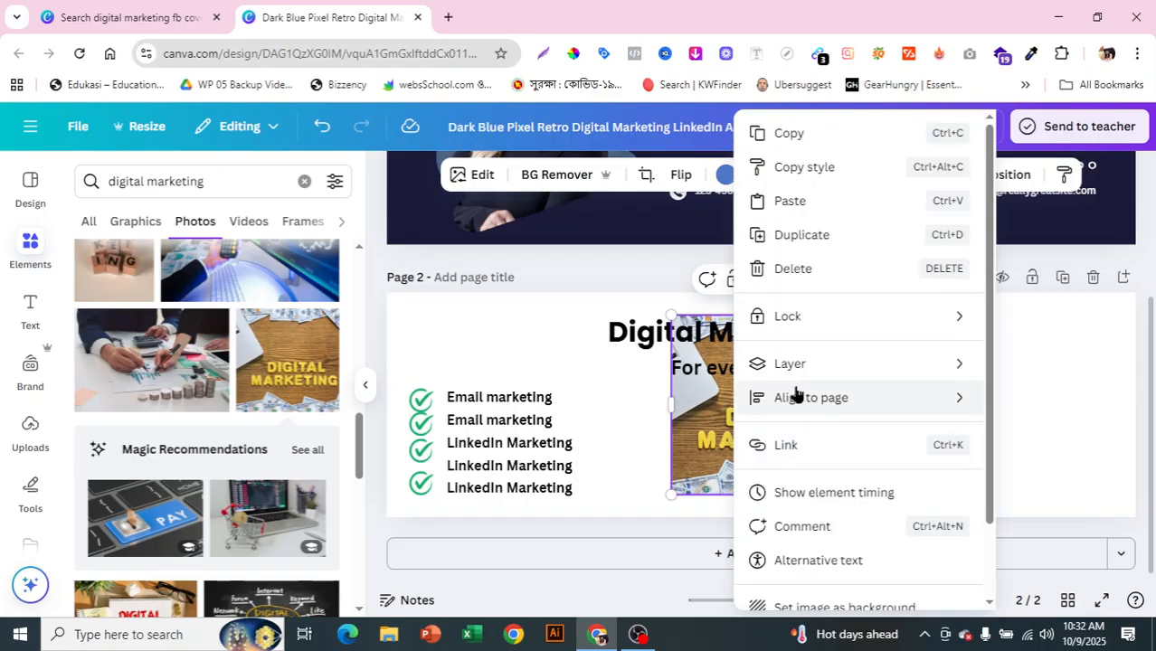
pyautogui.moveTo(801, 366)
pyautogui.scroll(-1, 850, 497)
pyautogui.scroll(1, 891, 529)
pyautogui.scroll(-2, 905, 507)
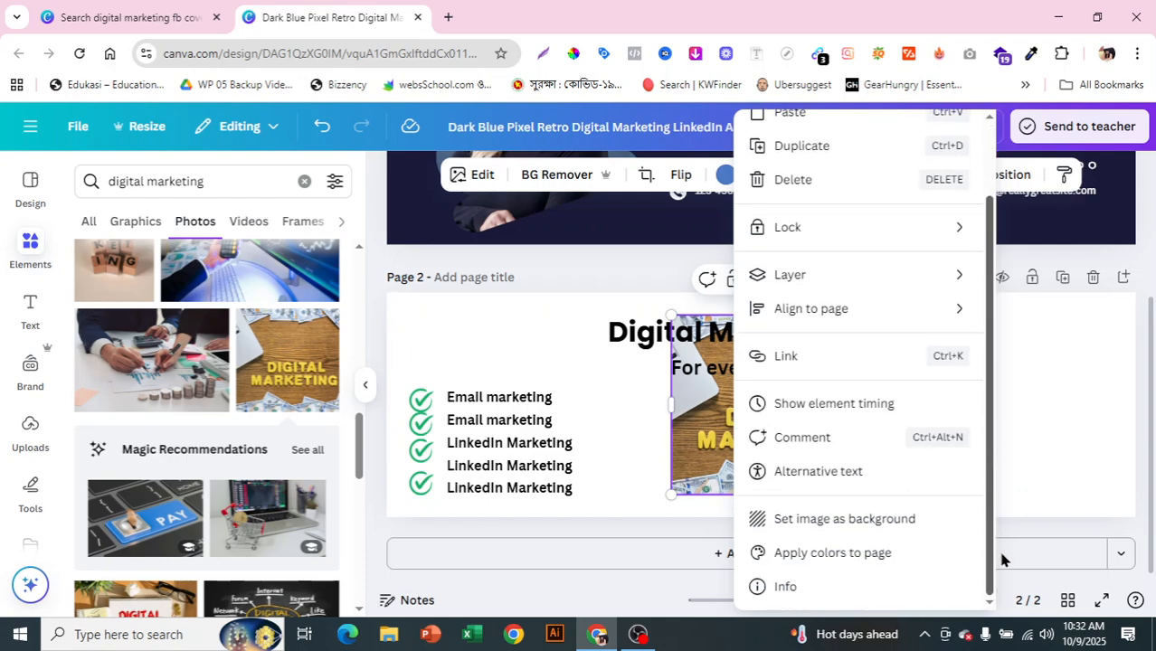
pyautogui.click(880, 523)
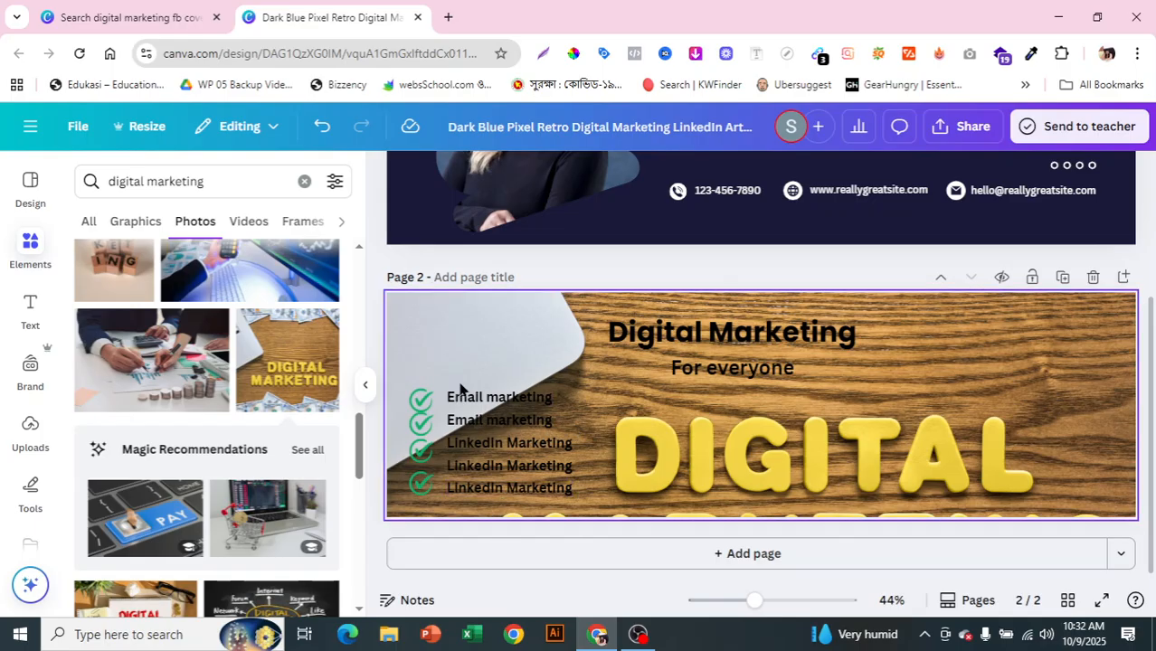
pyautogui.click(939, 404)
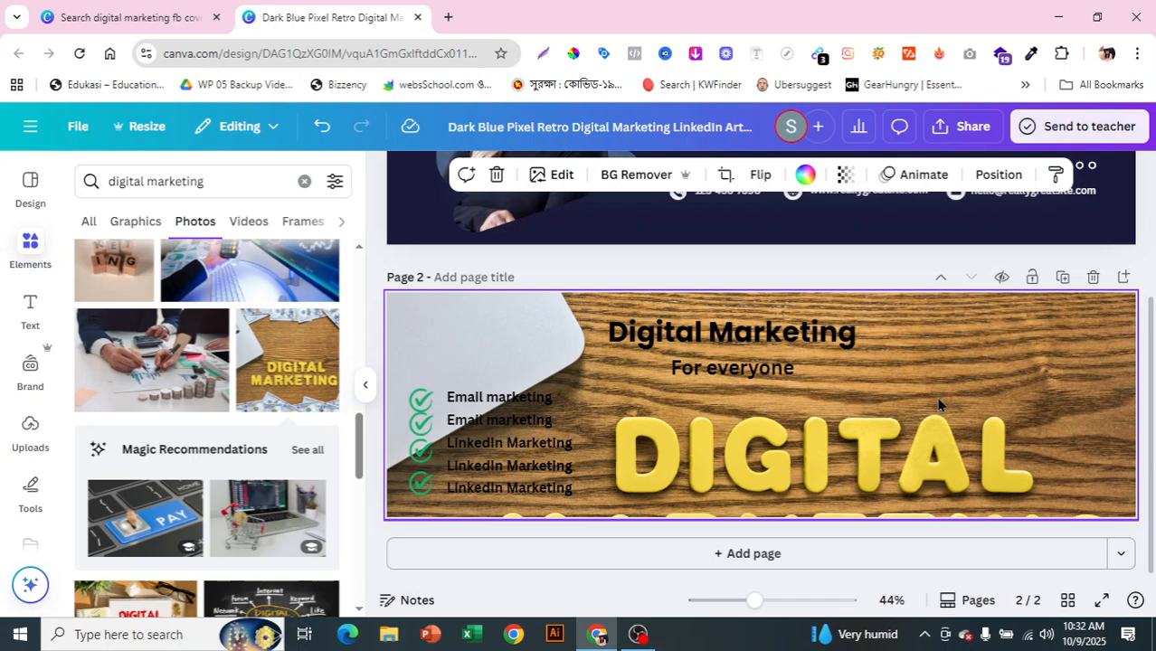
# Step: Set the page 2 desk-photo background's transparency to 25
pyautogui.click(843, 177)
pyautogui.moveTo(888, 245); pyautogui.dragTo(786, 274)
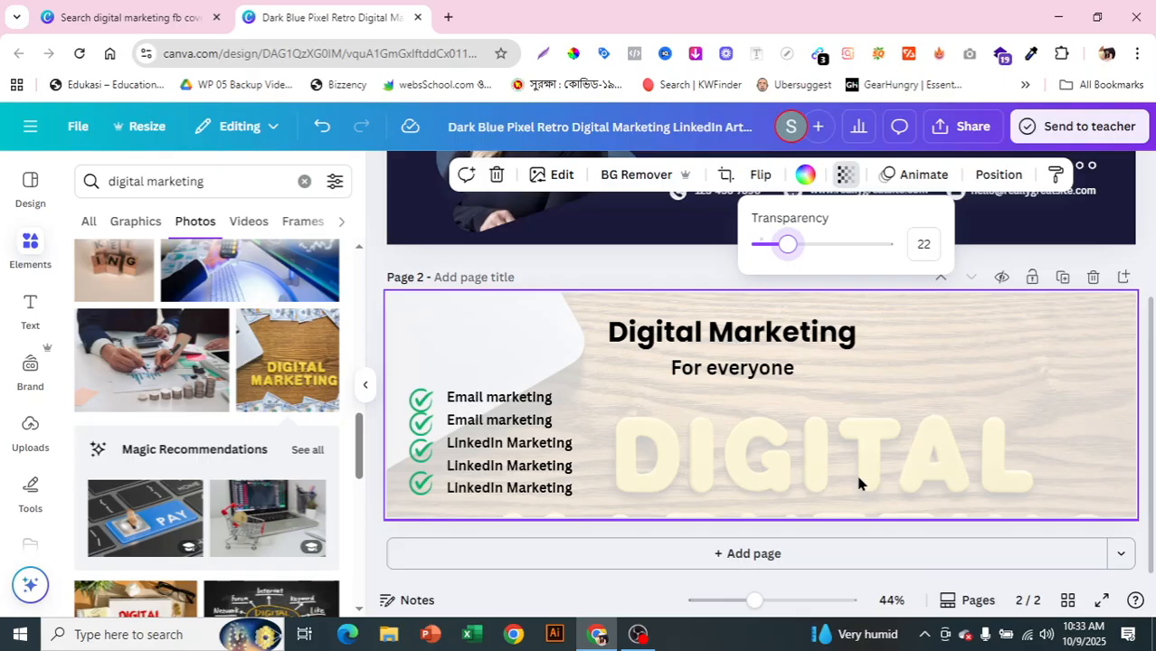
pyautogui.moveTo(788, 244); pyautogui.dragTo(792, 281)
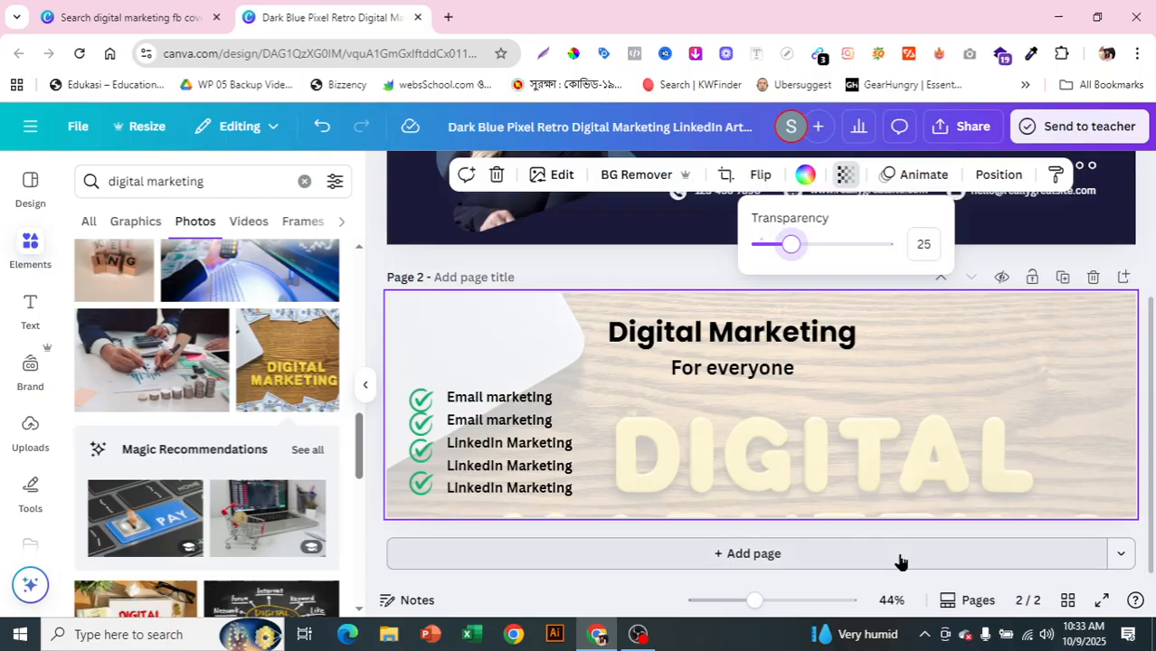
pyautogui.click(861, 447)
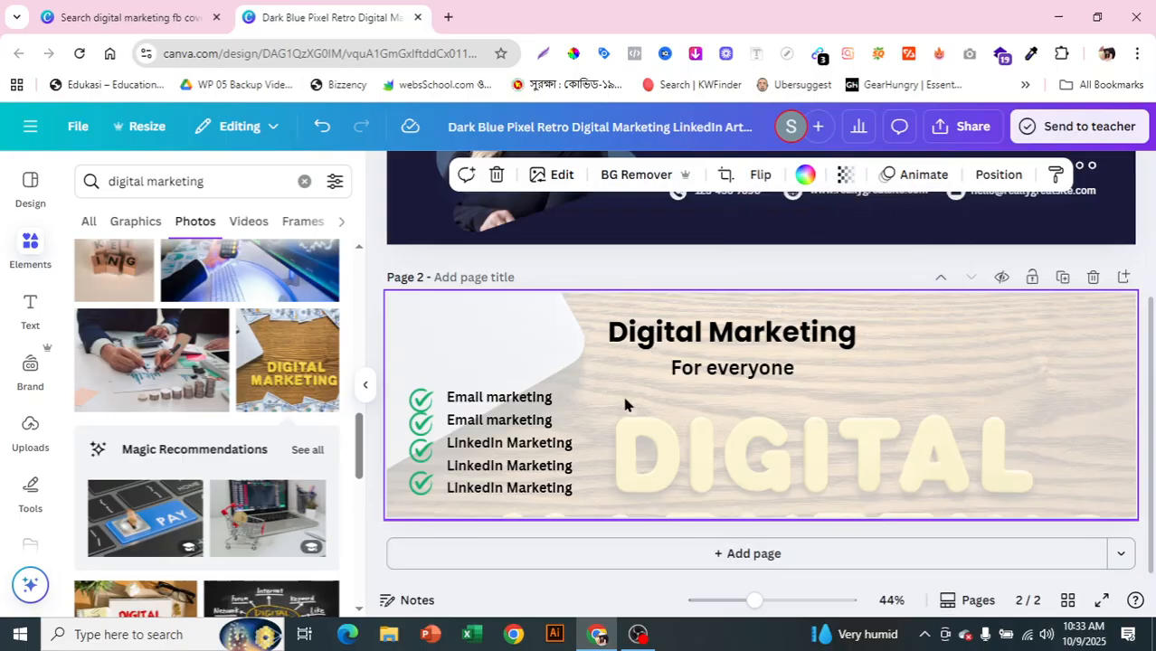
# Step: Add a square shape to page 2, deleting an accidentally inserted screenshot image
pyautogui.click(13, 261)
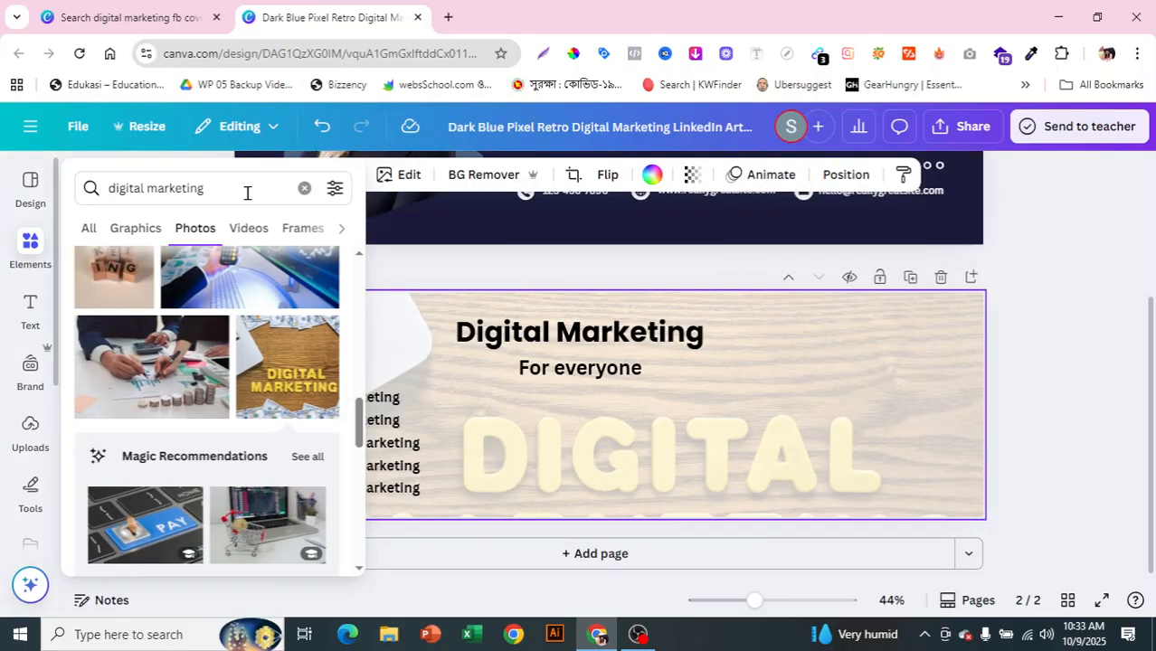
pyautogui.click(303, 183)
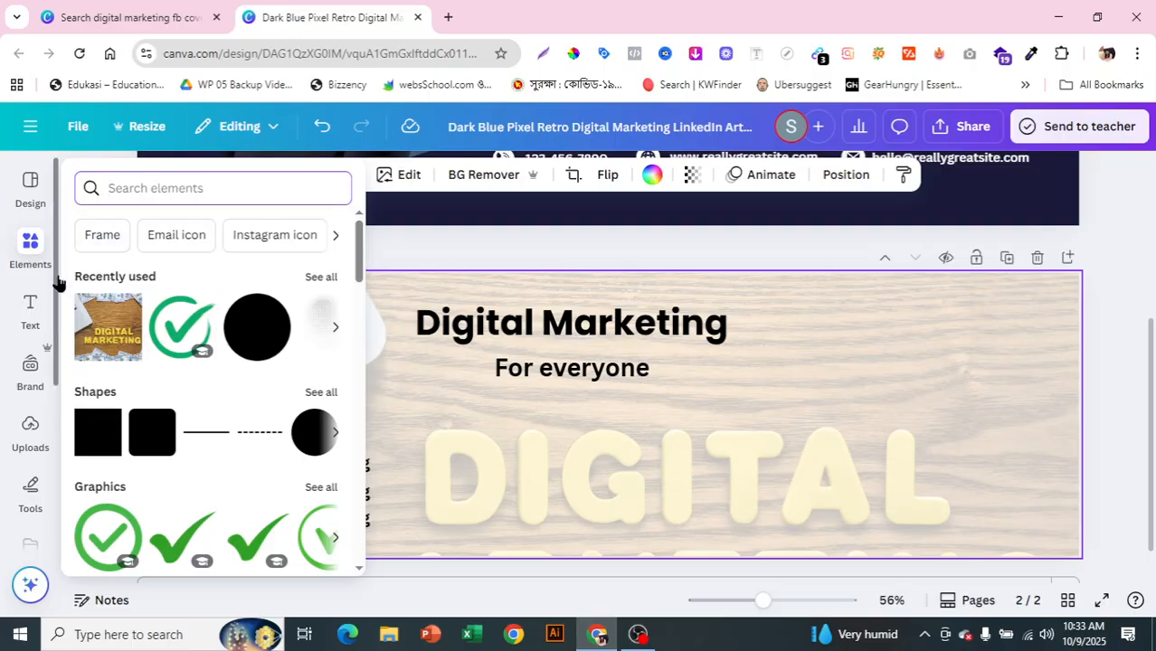
pyautogui.click(318, 404)
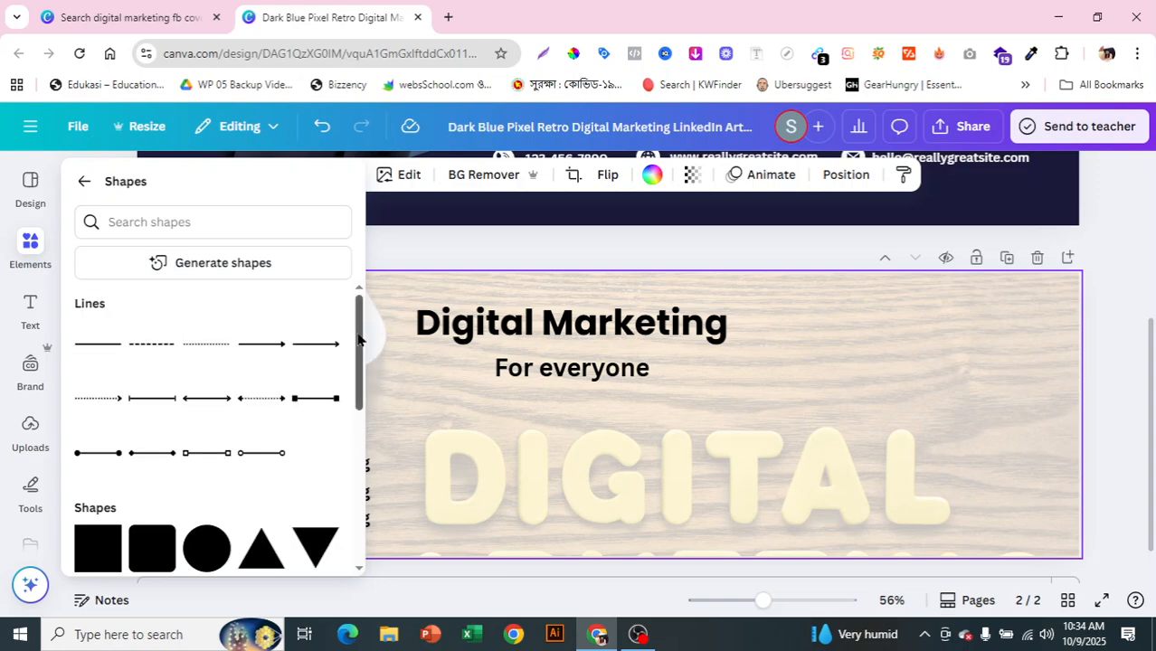
pyautogui.moveTo(358, 338); pyautogui.dragTo(359, 362)
pyautogui.scroll(-1, 349, 420)
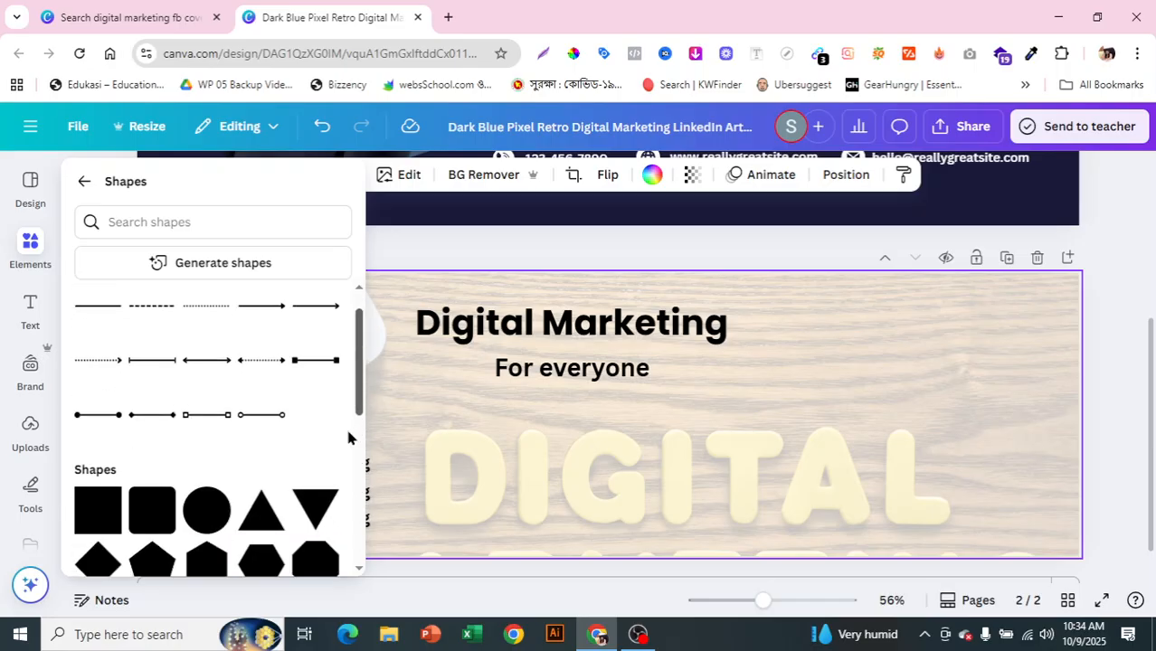
pyautogui.click(100, 471)
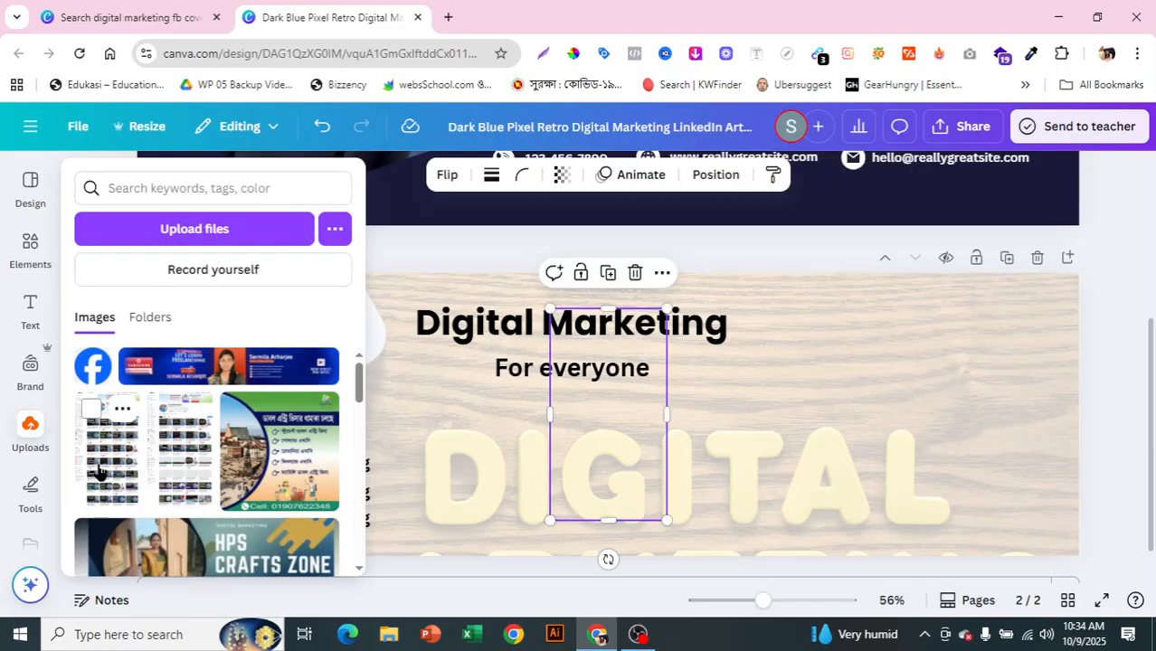
pyautogui.click(30, 185)
pyautogui.click(18, 260)
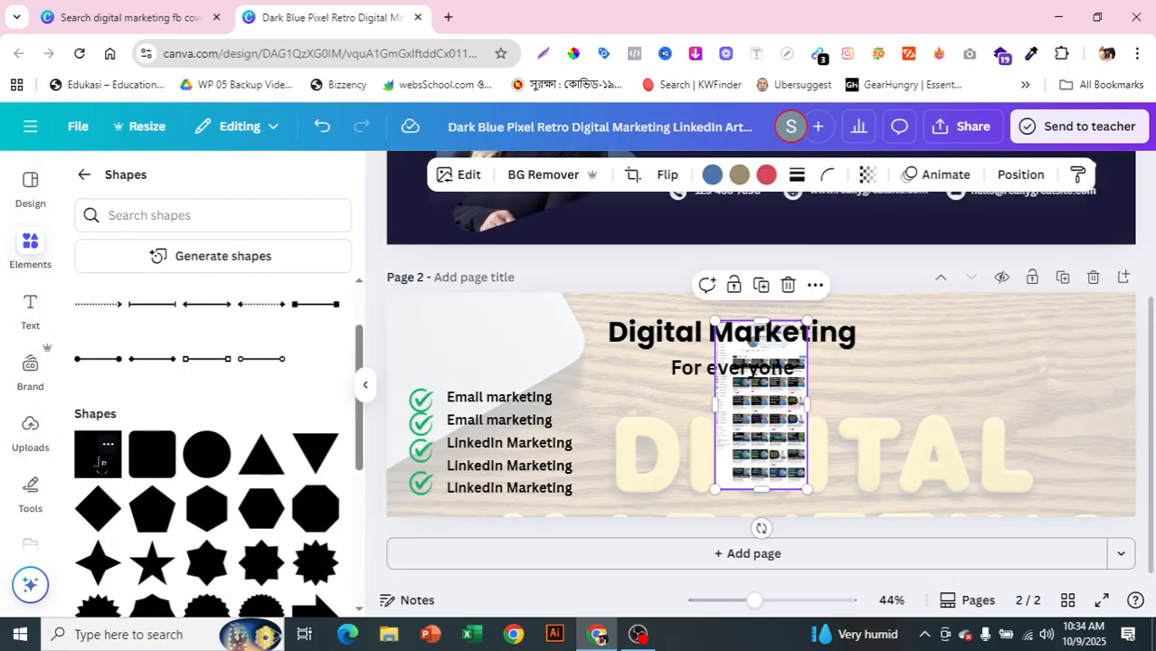
pyautogui.click(101, 464)
pyautogui.moveTo(760, 405); pyautogui.dragTo(941, 381)
pyautogui.click(787, 454)
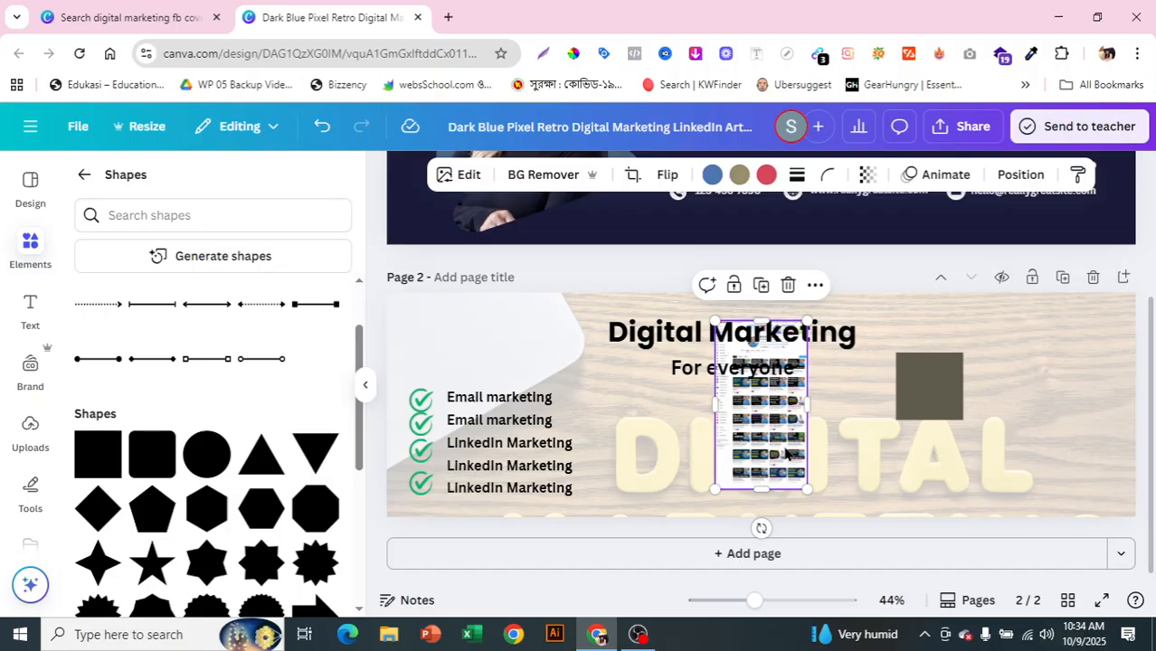
pyautogui.press('Delete')
pyautogui.click(918, 386)
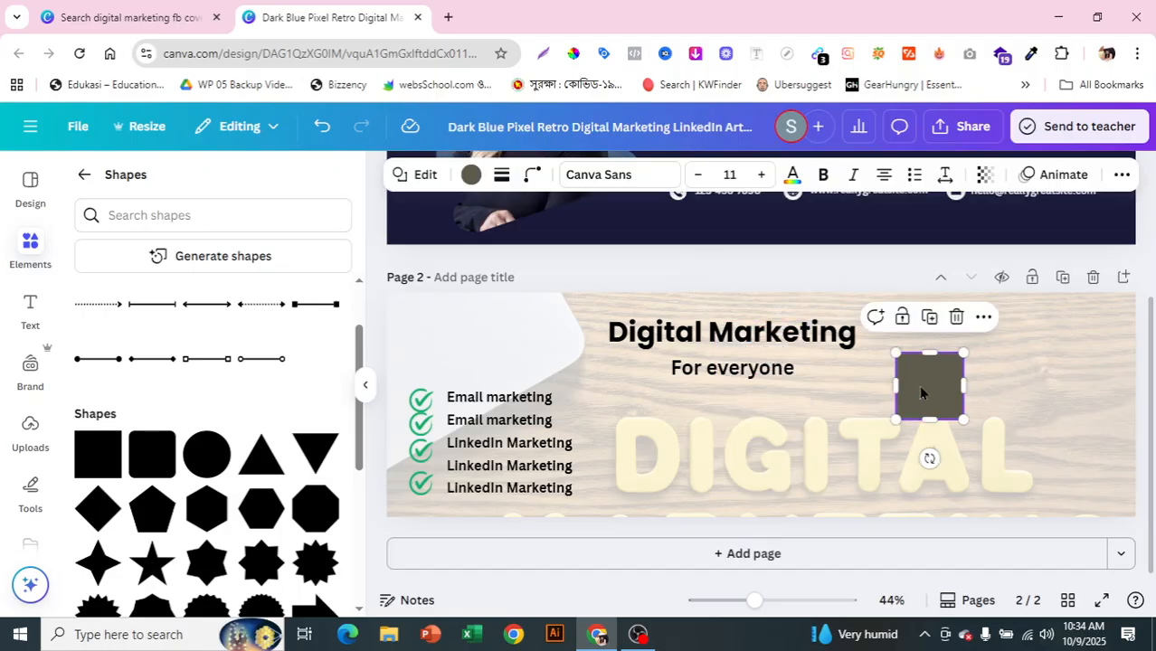
# Step: Fill the square with a dark-blue gradient
pyautogui.click(469, 175)
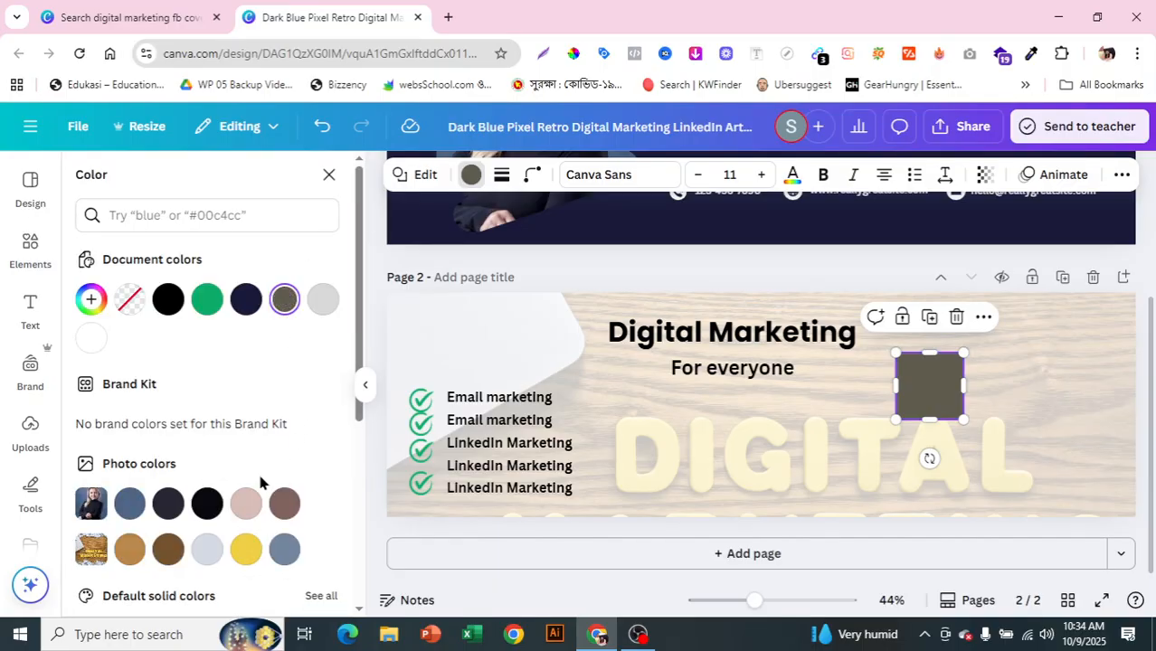
pyautogui.click(206, 506)
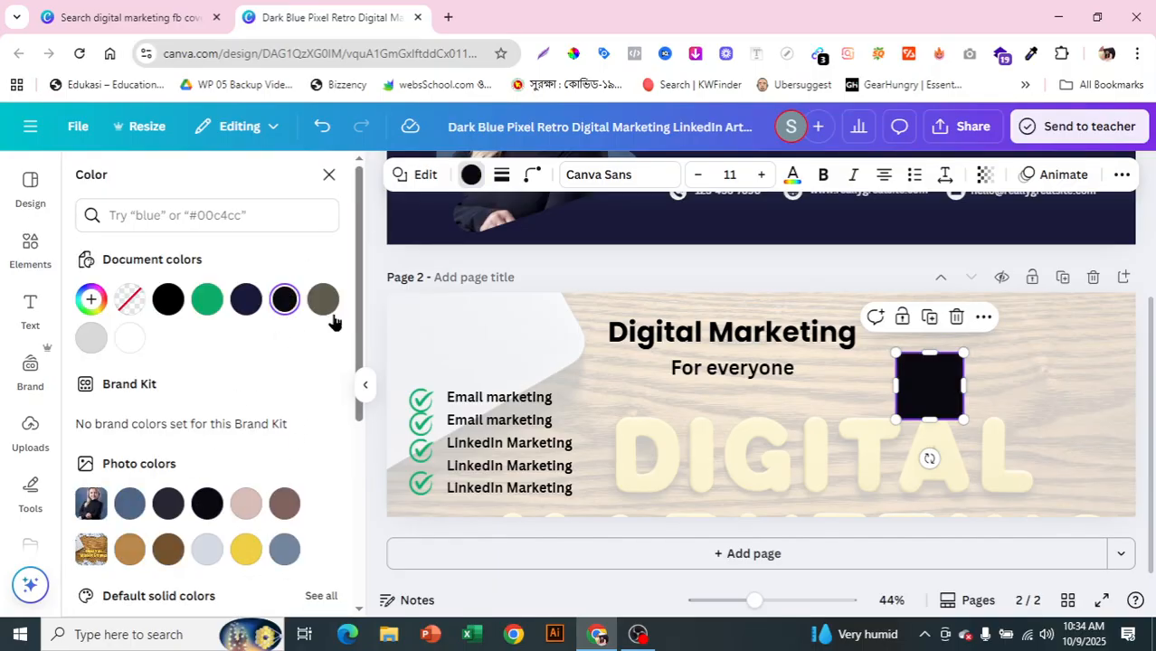
pyautogui.moveTo(359, 322); pyautogui.dragTo(354, 508)
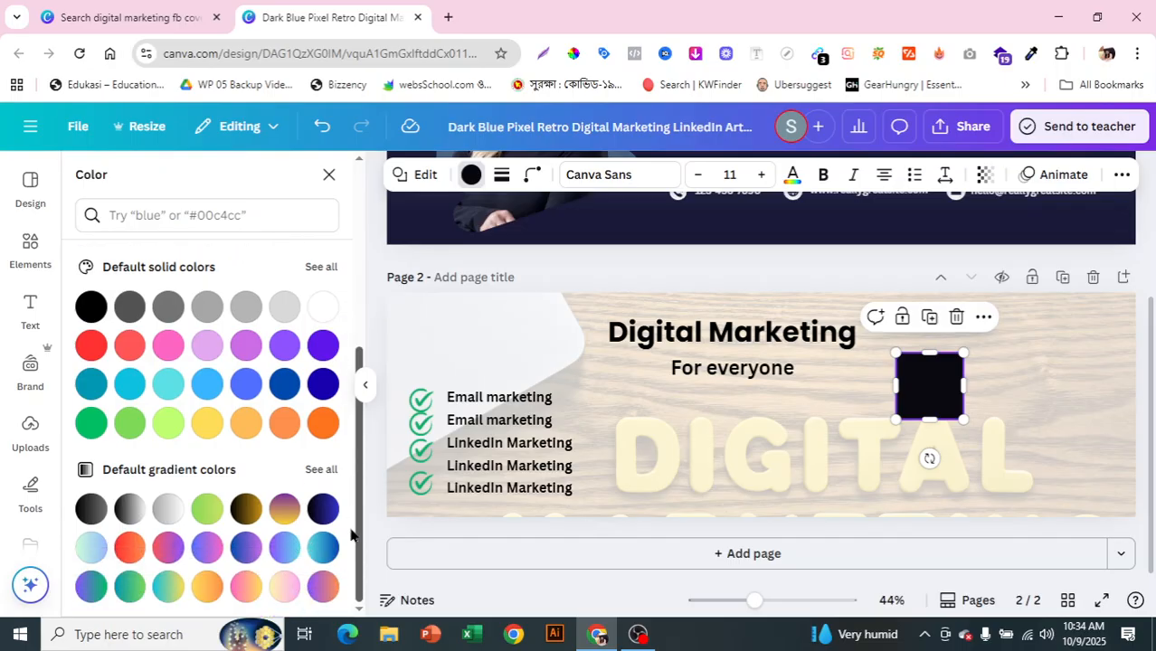
pyautogui.click(242, 509)
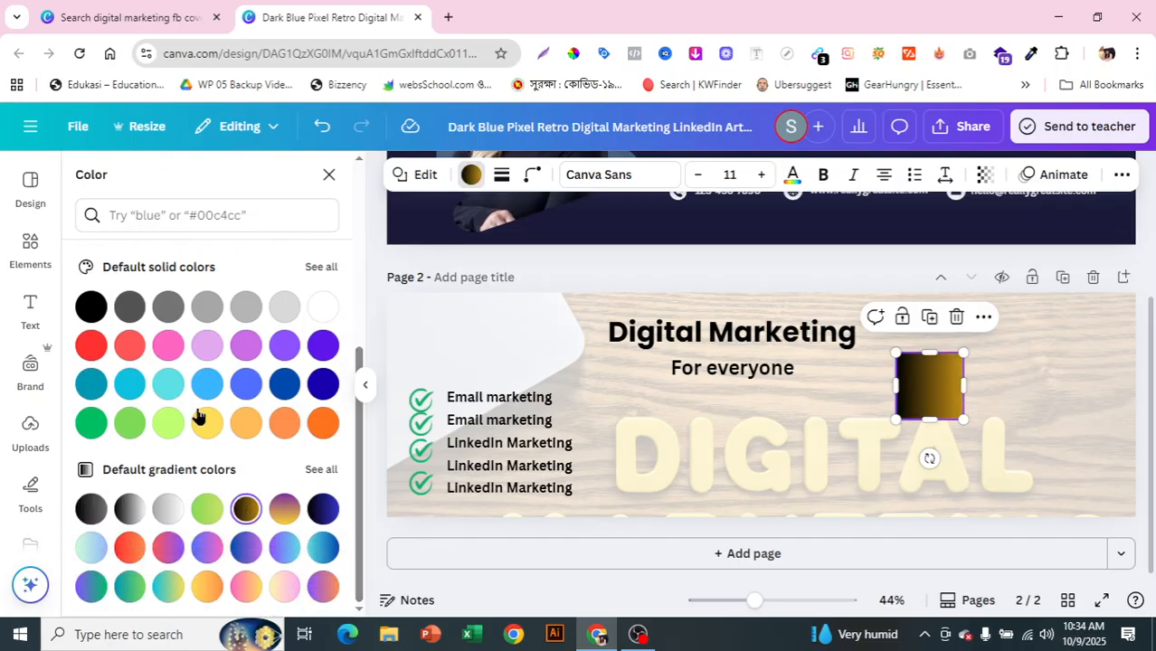
pyautogui.click(321, 507)
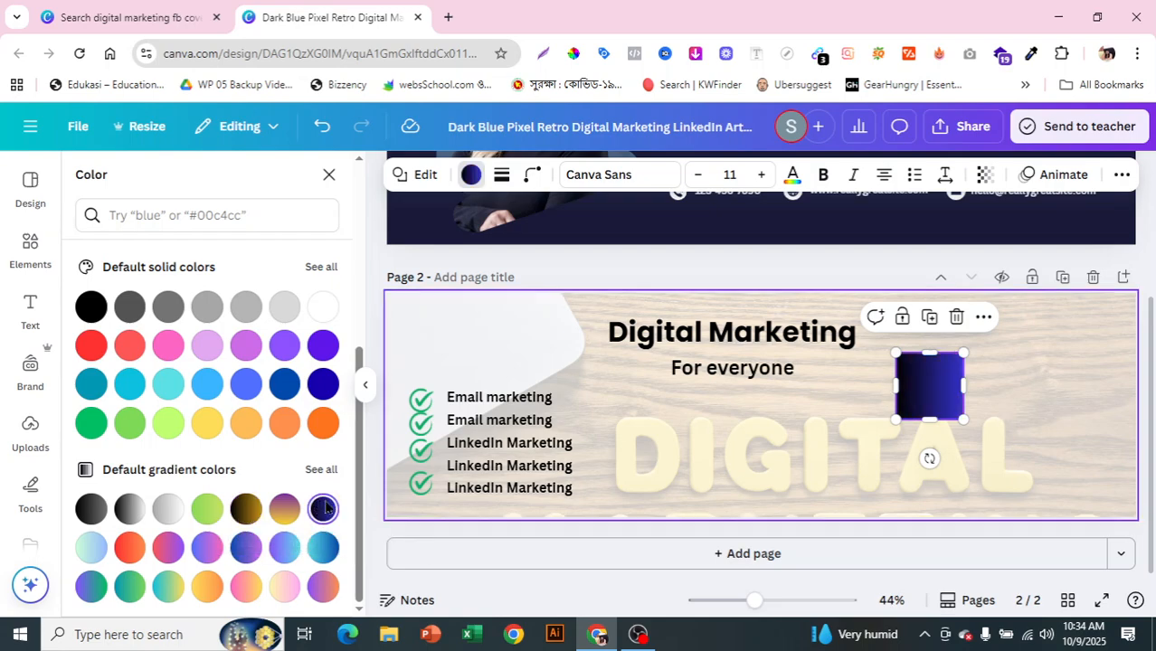
# Step: Reshape the square into a thin bar behind the Digital Marketing heading
pyautogui.moveTo(895, 386); pyautogui.dragTo(731, 407)
pyautogui.moveTo(859, 418); pyautogui.dragTo(753, 381)
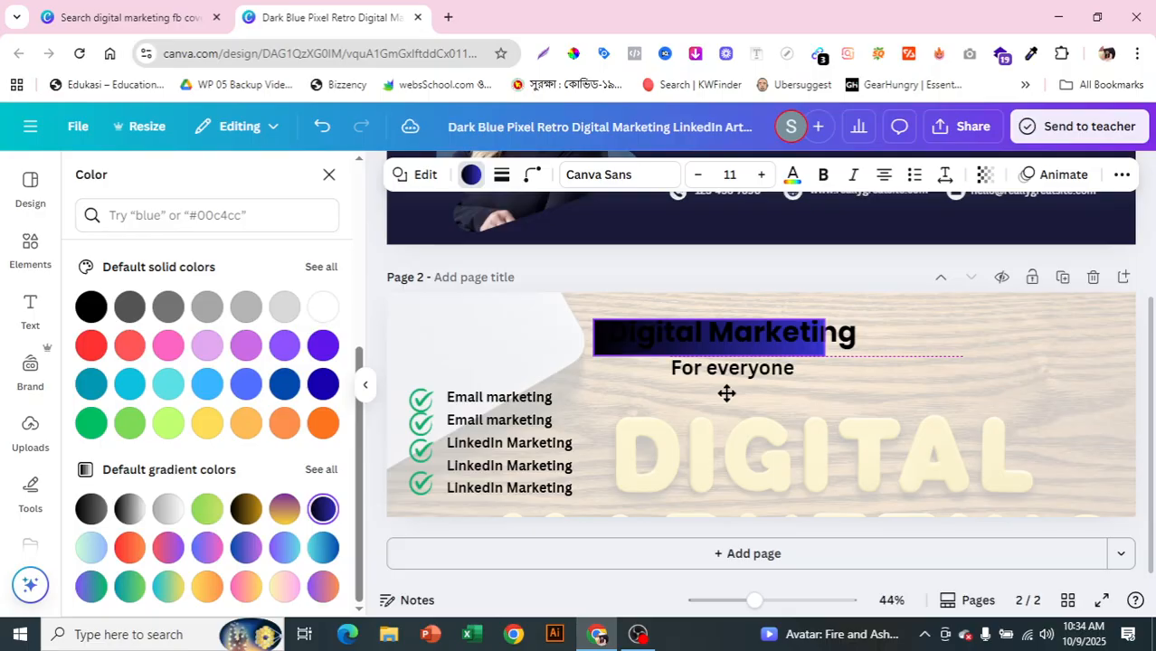
pyautogui.click(726, 394)
pyautogui.moveTo(819, 332); pyautogui.dragTo(862, 334)
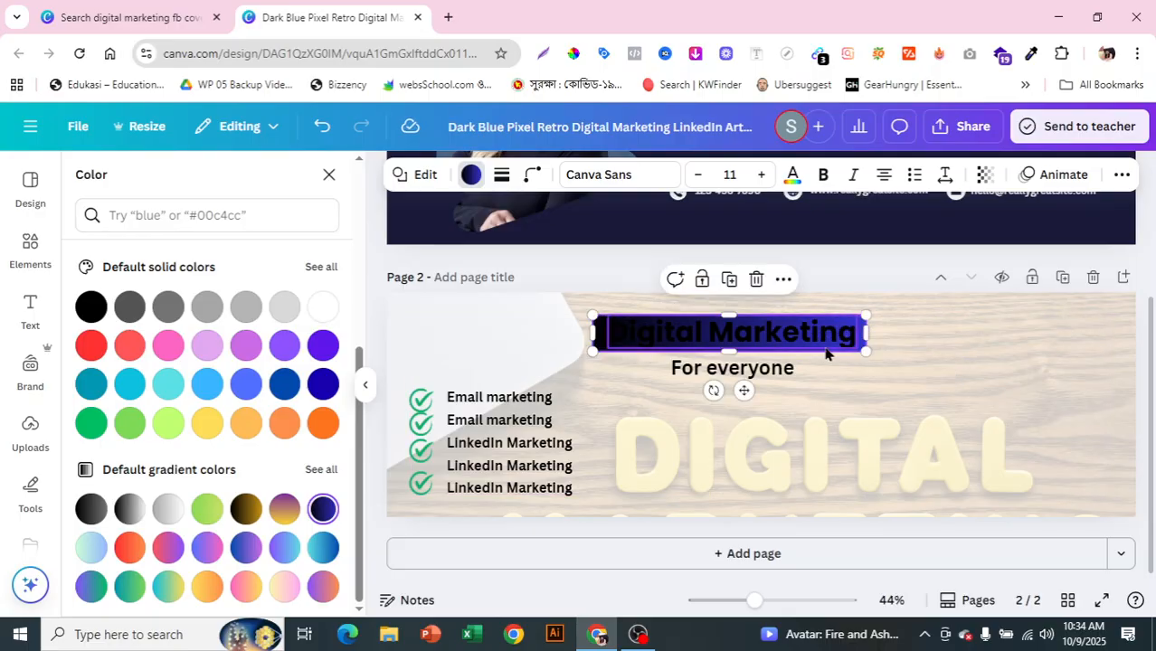
pyautogui.click(828, 350)
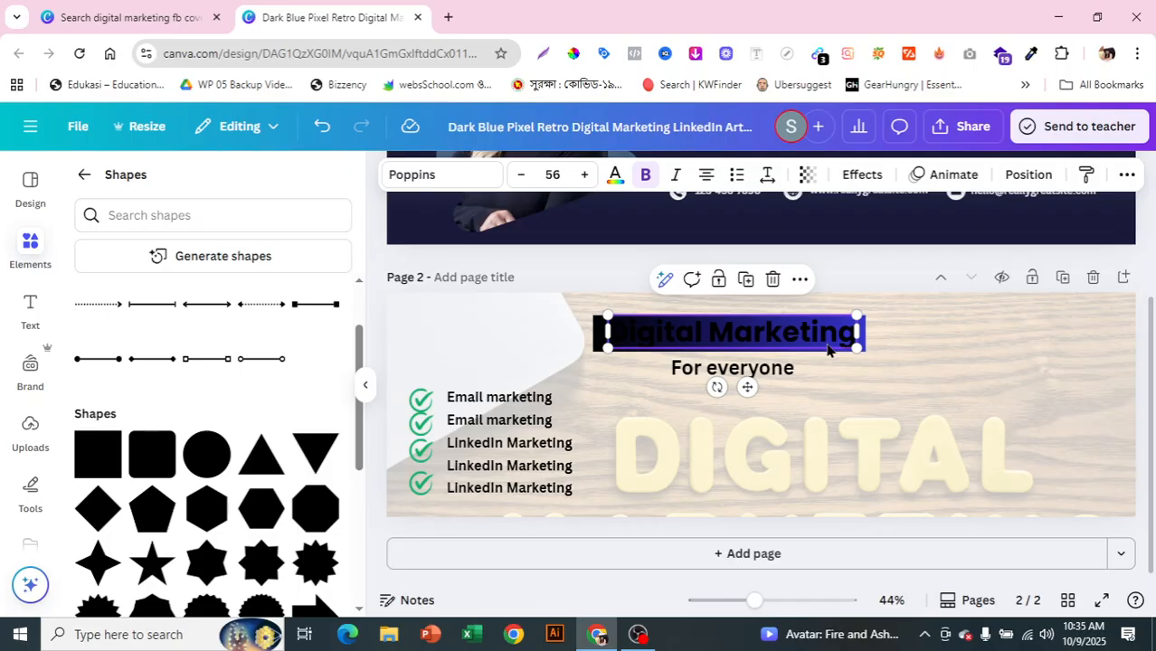
# Step: Change the Digital Marketing heading's text colour to white
pyautogui.click(615, 178)
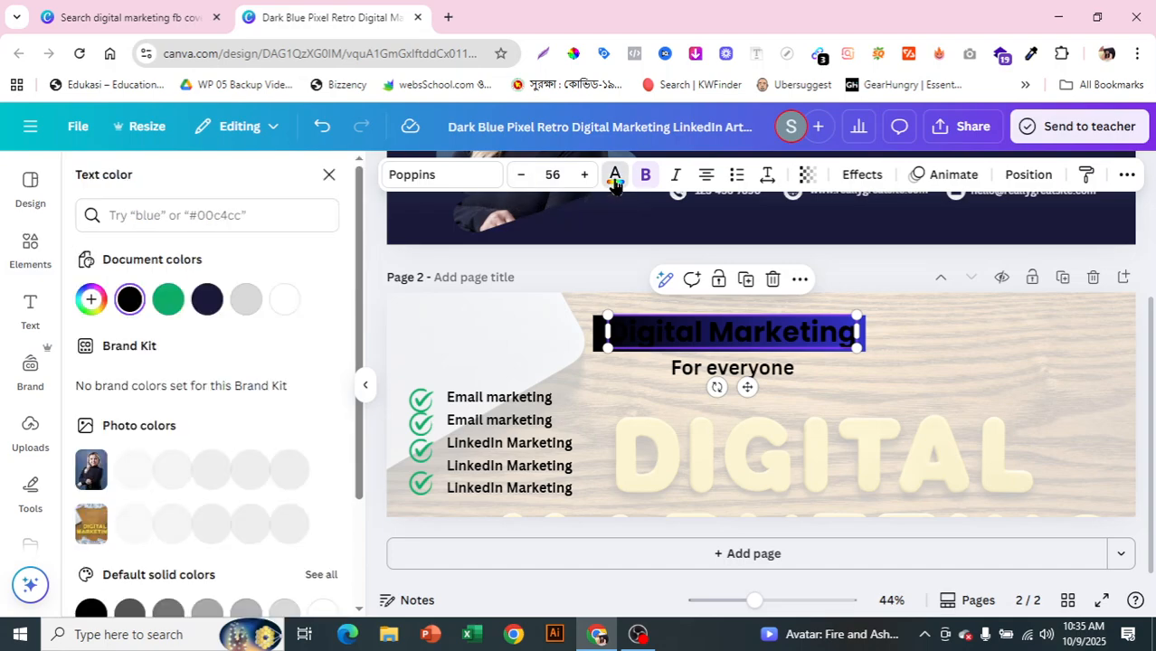
pyautogui.click(292, 301)
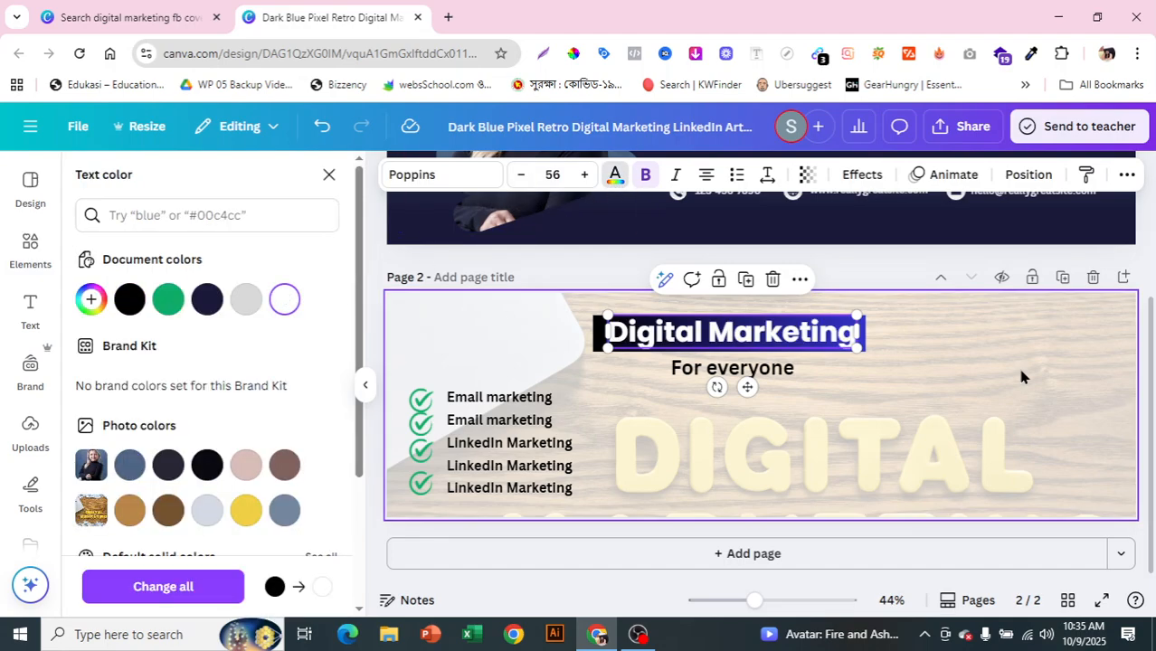
pyautogui.click(984, 383)
pyautogui.rightClick(984, 383)
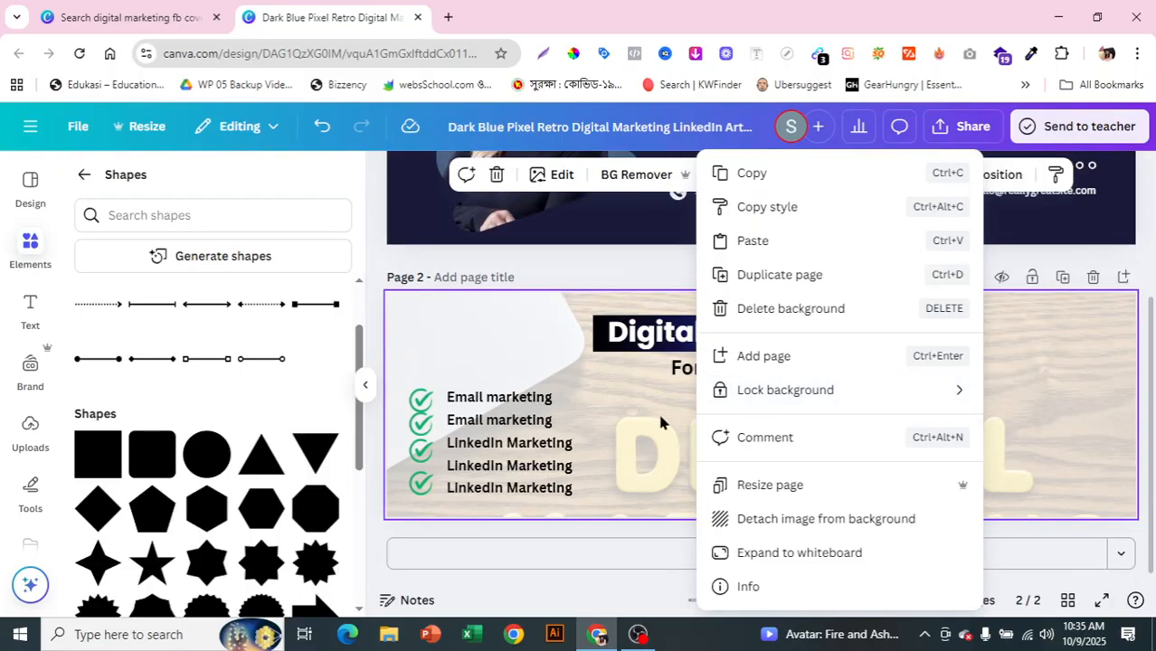
pyautogui.click(657, 409)
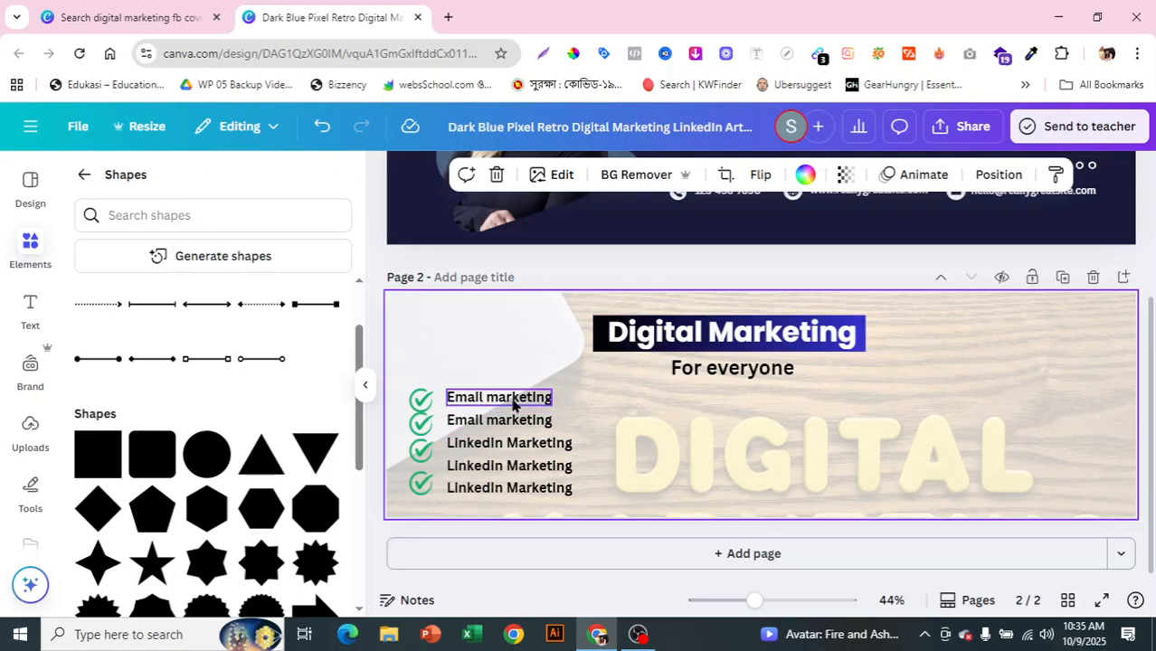
# Step: Add a blue square and shape it into a thin bar behind the first Email marketing row
pyautogui.click(150, 472)
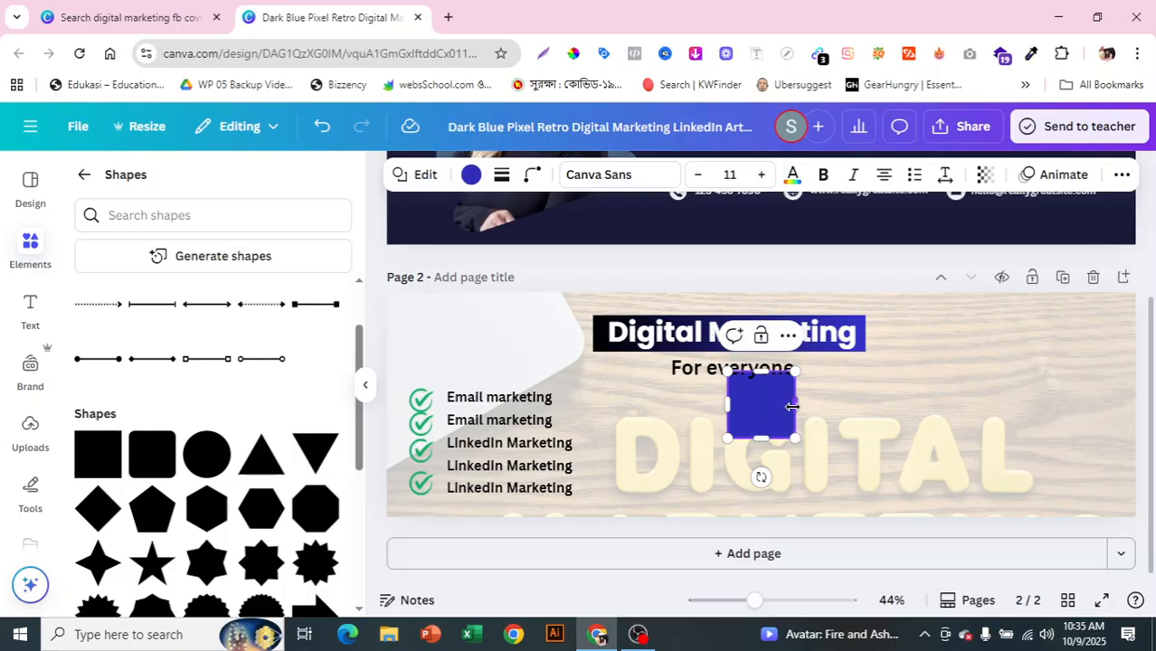
pyautogui.moveTo(795, 404); pyautogui.dragTo(1002, 405)
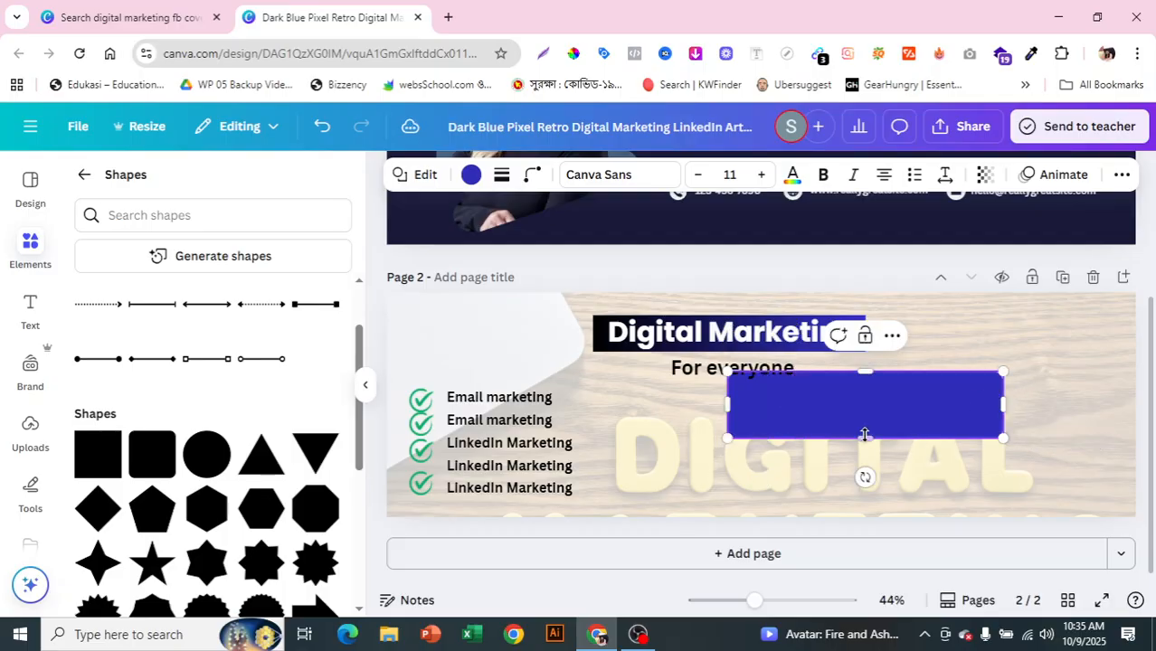
pyautogui.moveTo(864, 433); pyautogui.dragTo(865, 395)
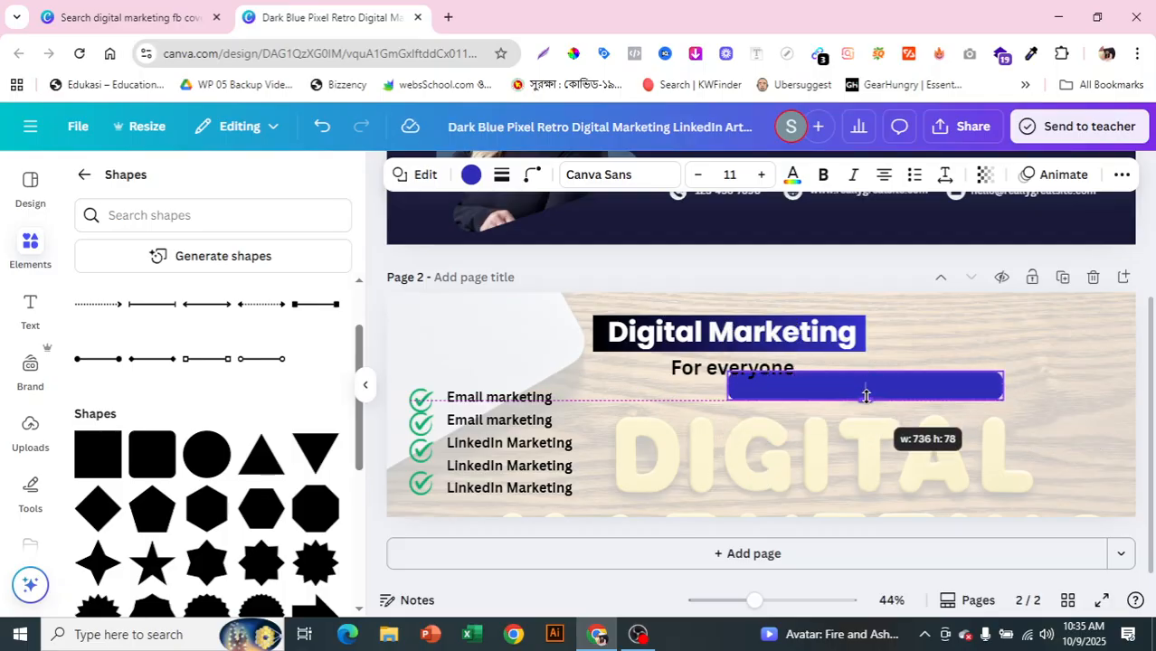
pyautogui.click(536, 404)
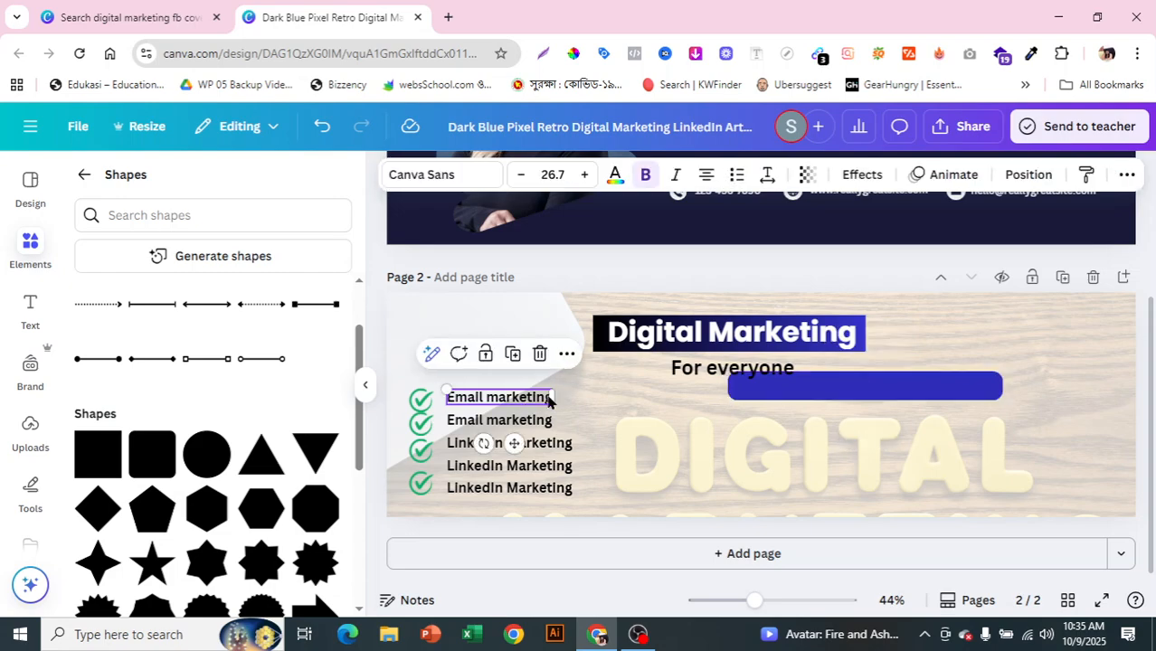
pyautogui.moveTo(405, 338); pyautogui.dragTo(480, 402)
pyautogui.moveTo(810, 405); pyautogui.dragTo(588, 401)
pyautogui.moveTo(717, 380); pyautogui.dragTo(567, 388)
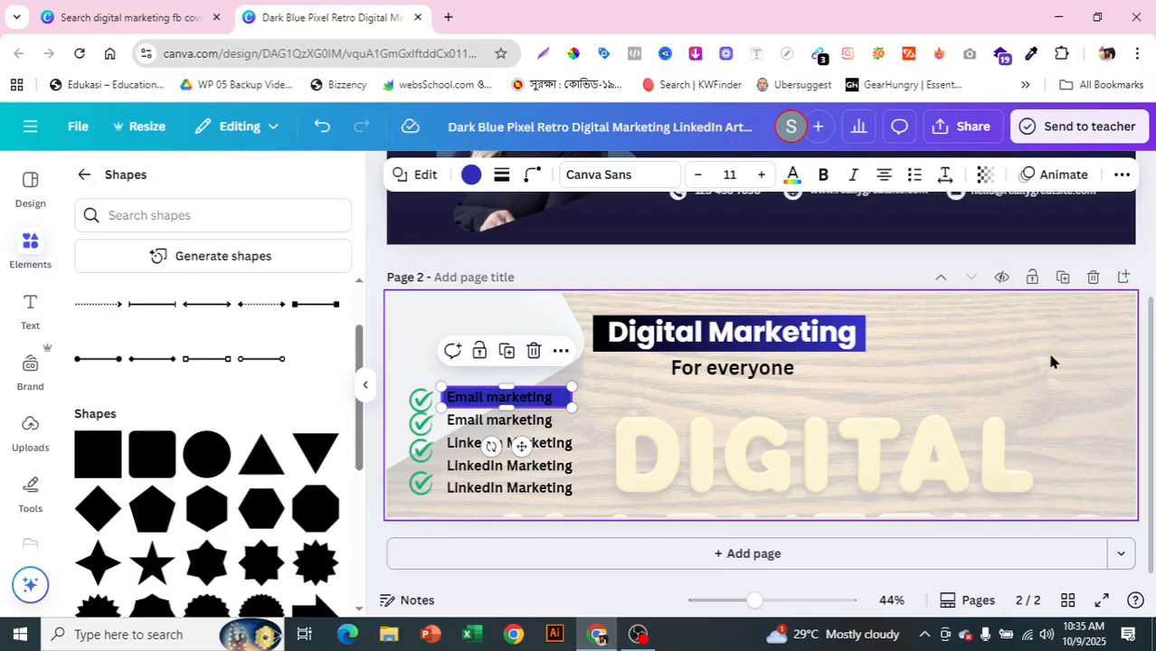
pyautogui.click(662, 432)
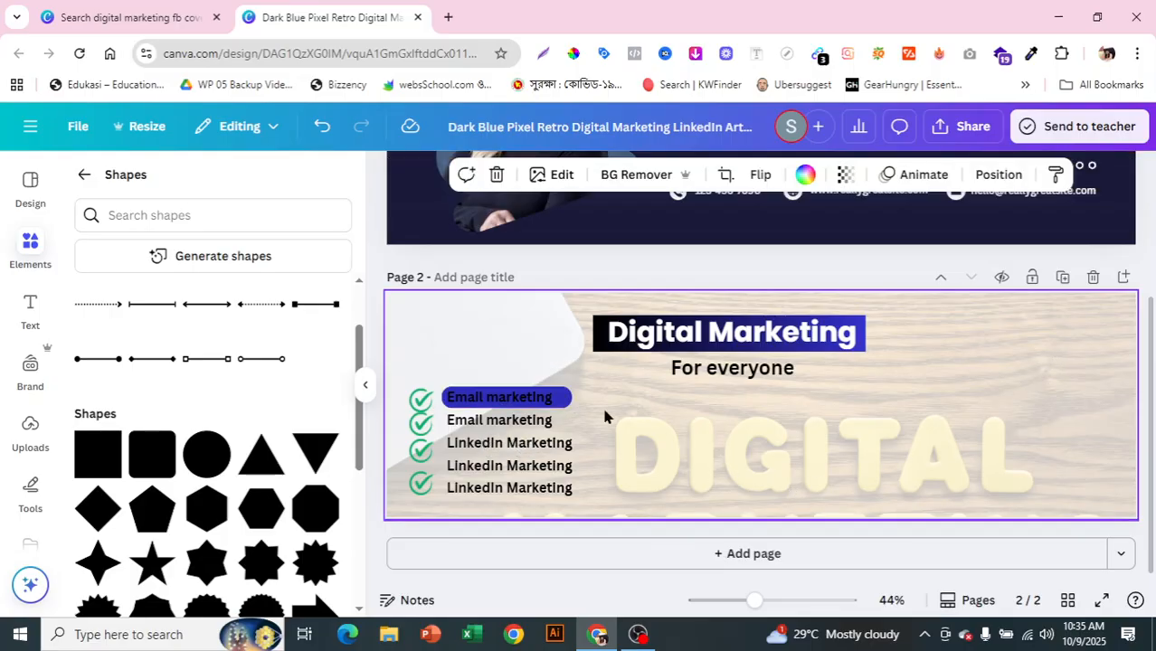
# Step: Make the first Email marketing text white
pyautogui.click(548, 404)
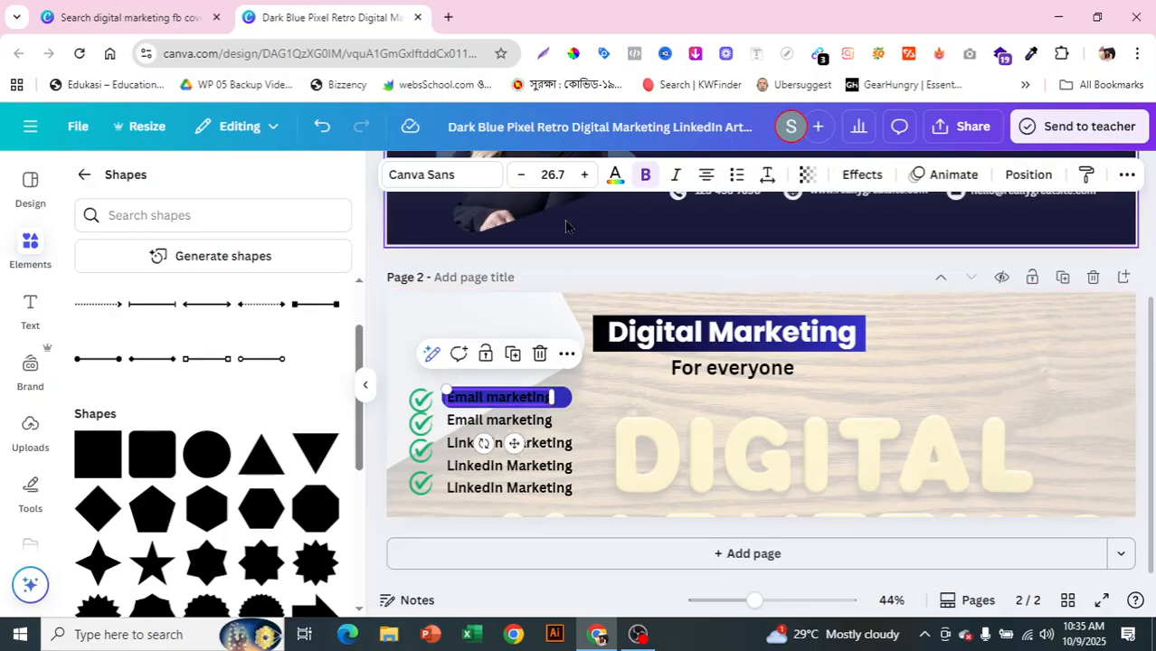
pyautogui.click(616, 177)
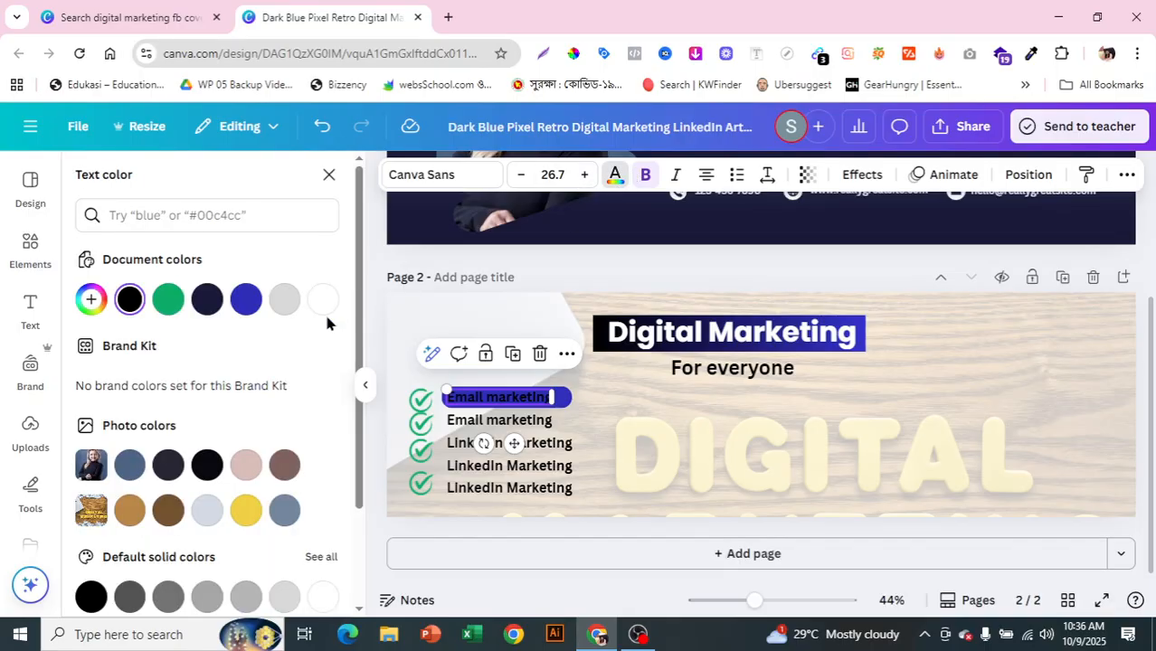
pyautogui.click(322, 299)
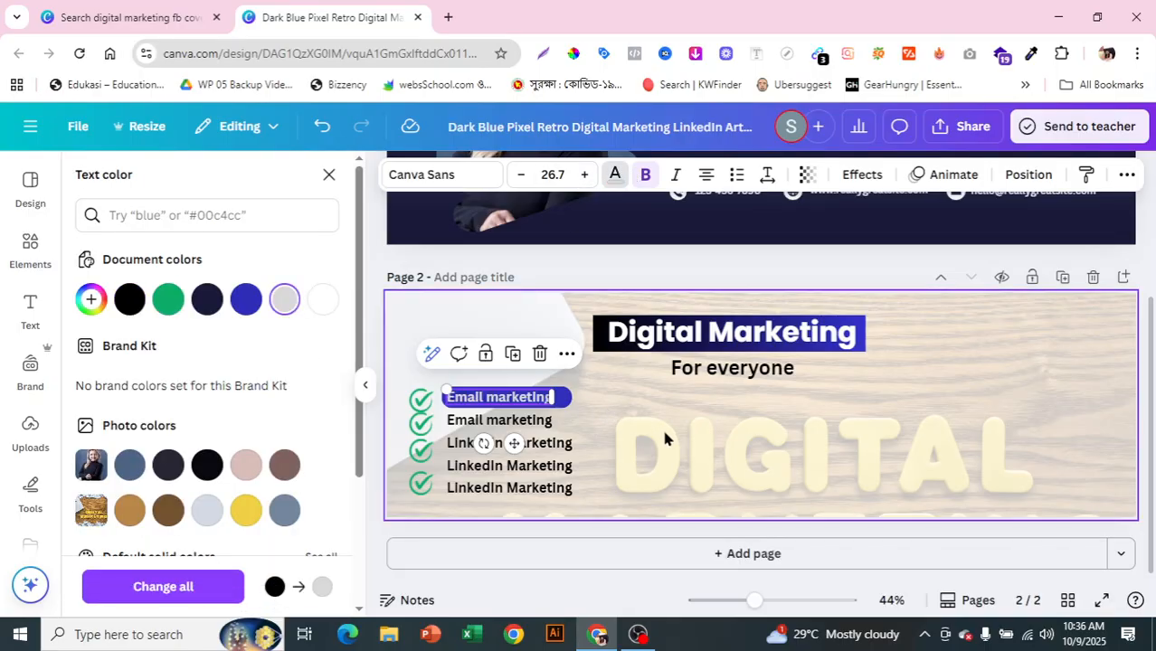
pyautogui.click(663, 435)
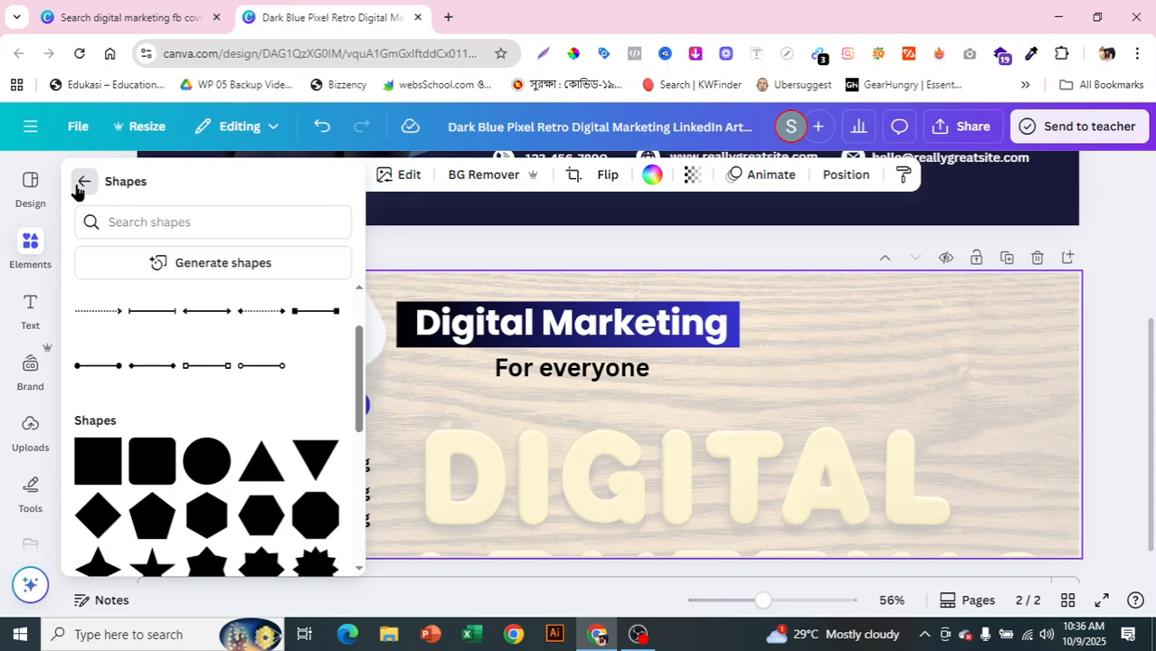
# Step: Browse all stock photos in the Elements library
pyautogui.click(81, 176)
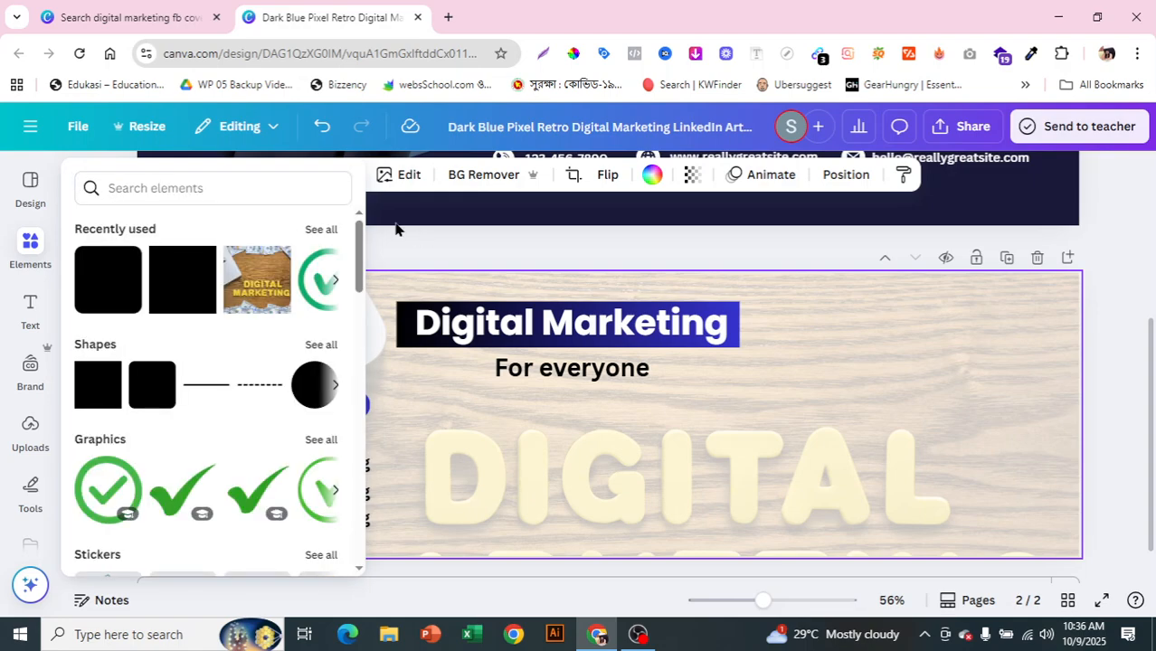
pyautogui.moveTo(361, 245); pyautogui.dragTo(361, 315)
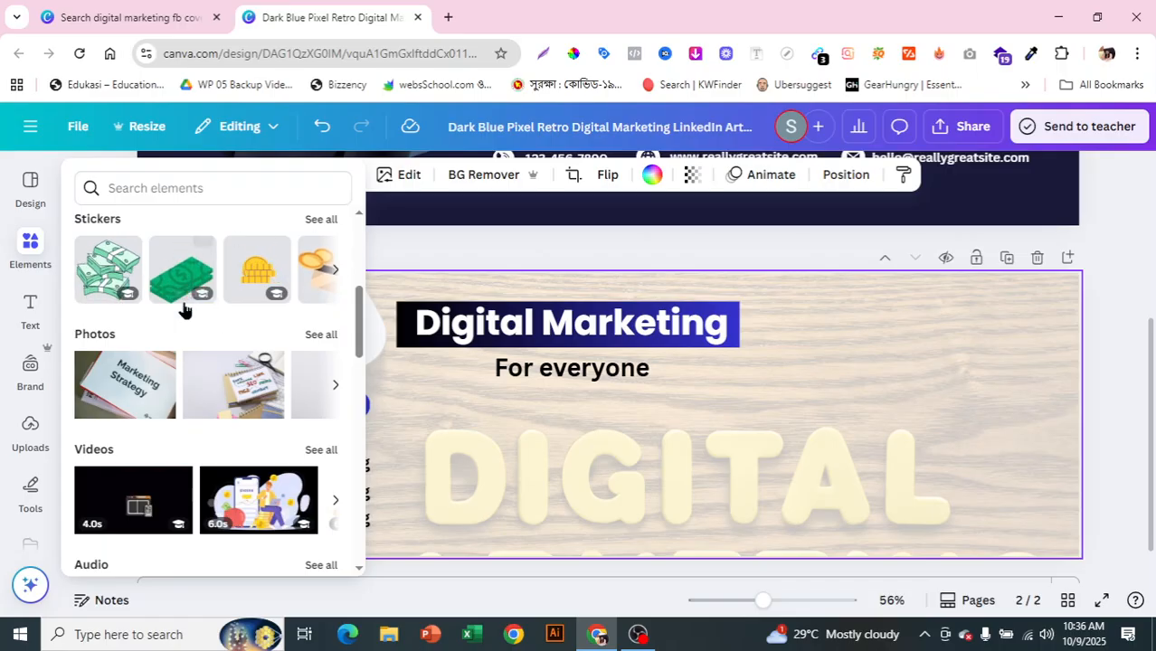
pyautogui.click(318, 335)
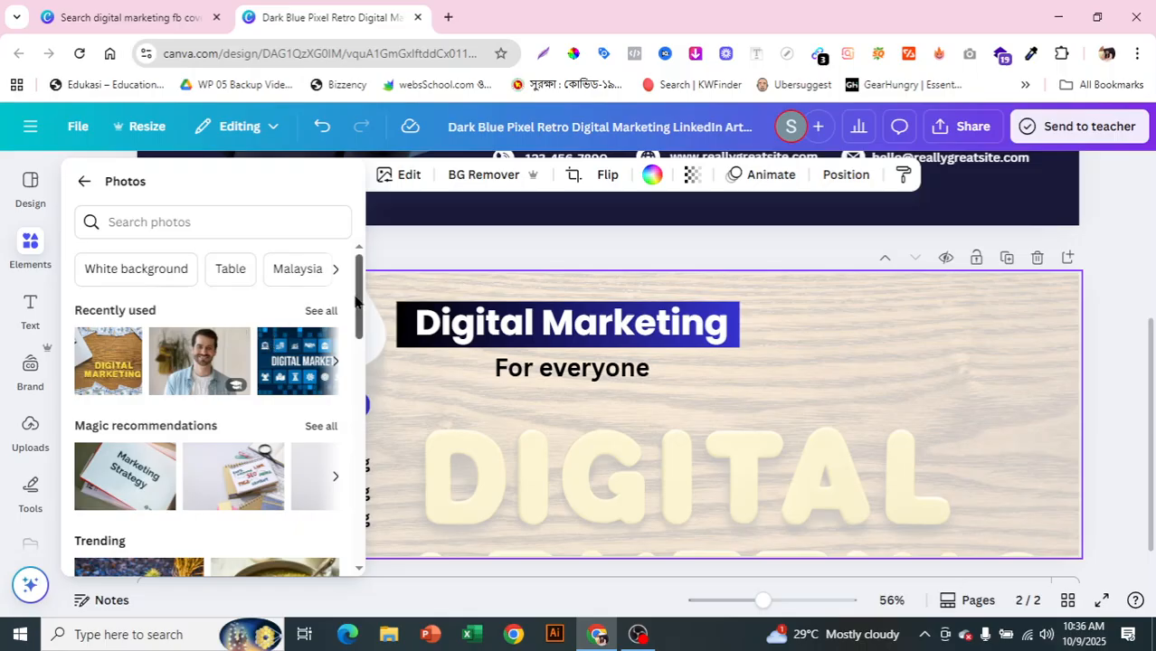
pyautogui.moveTo(359, 309); pyautogui.dragTo(355, 206)
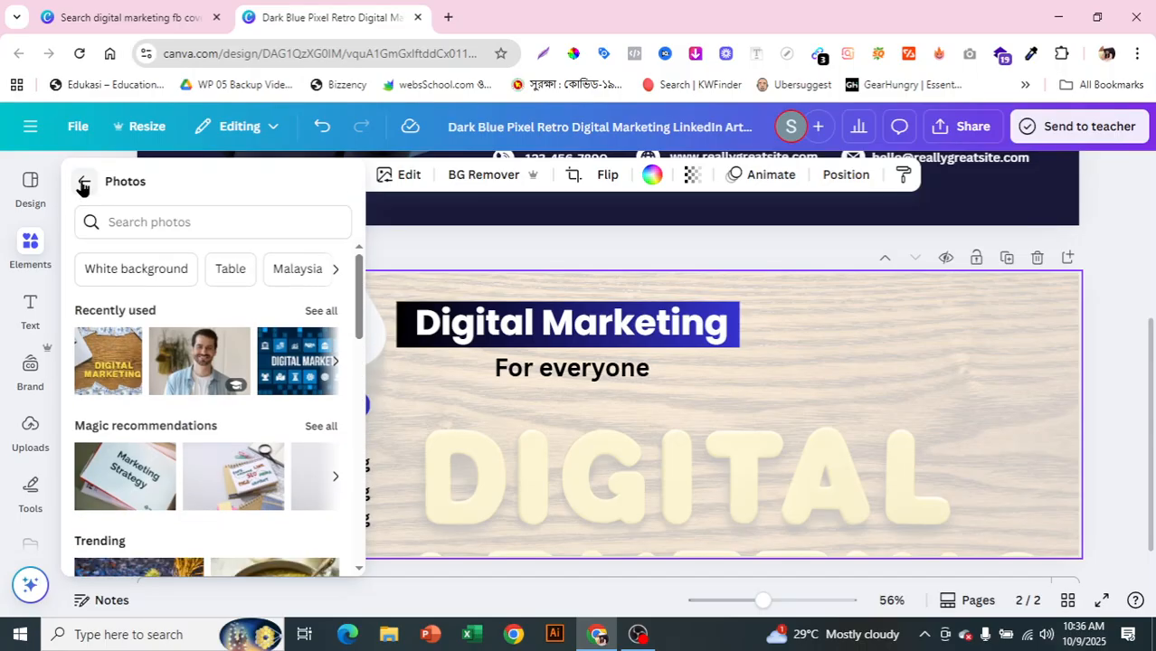
pyautogui.click(84, 181)
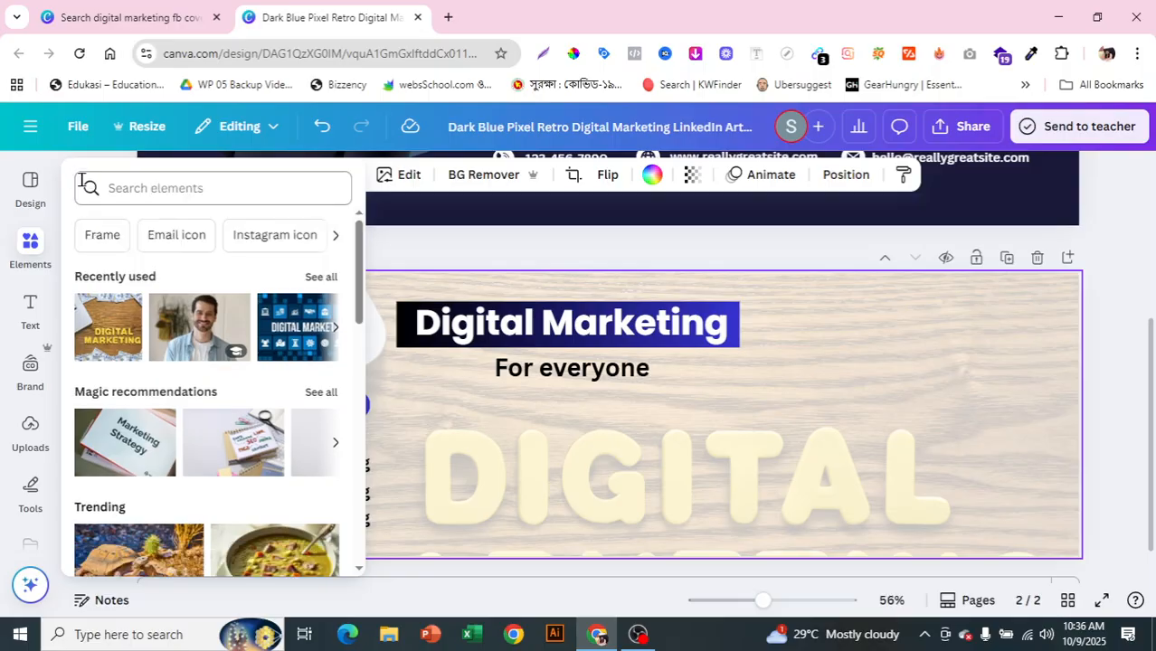
# Step: Search 'man picture' and place the smiling man photo on page 2's right side
pyautogui.click(148, 194)
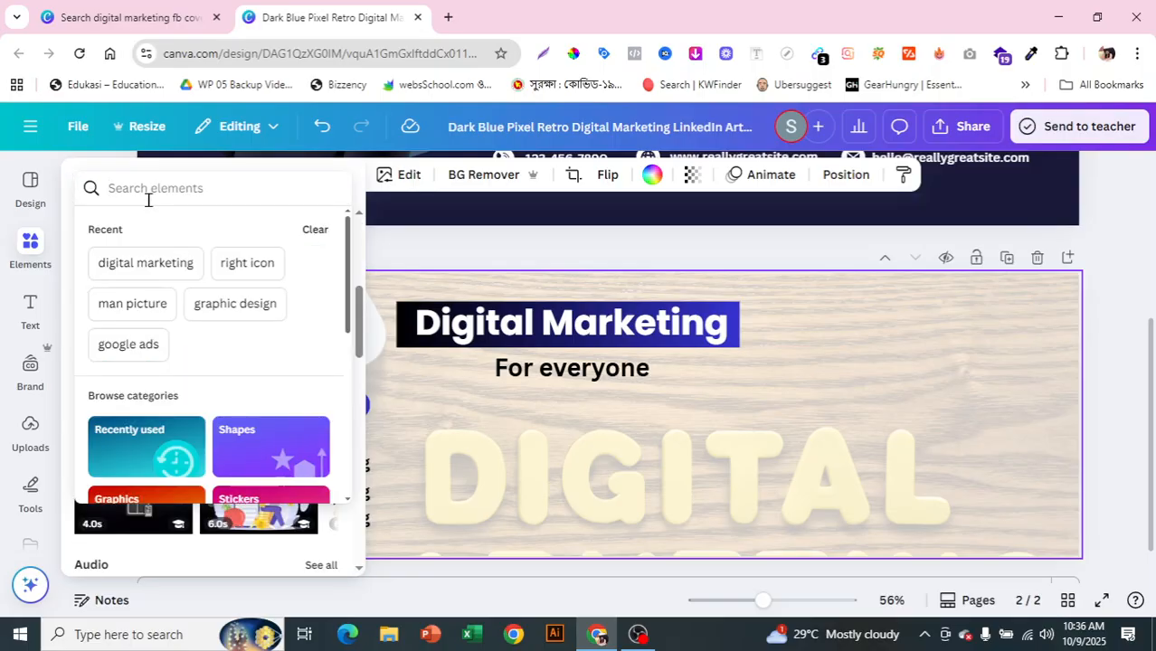
pyautogui.write('man picture')
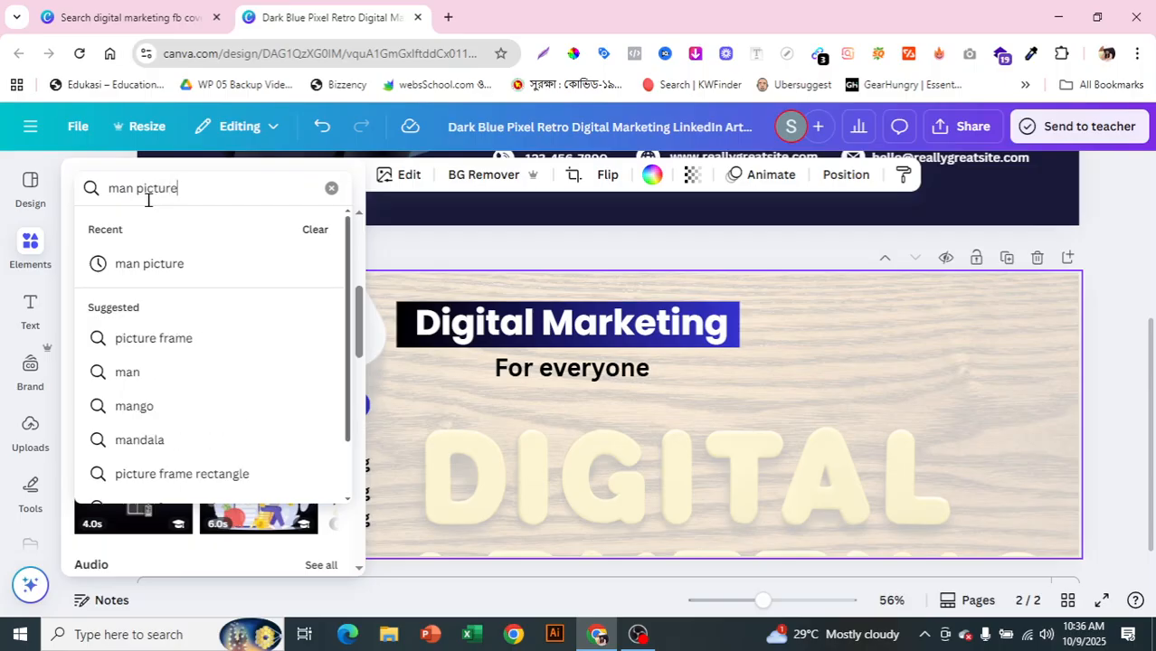
pyautogui.press('Return')
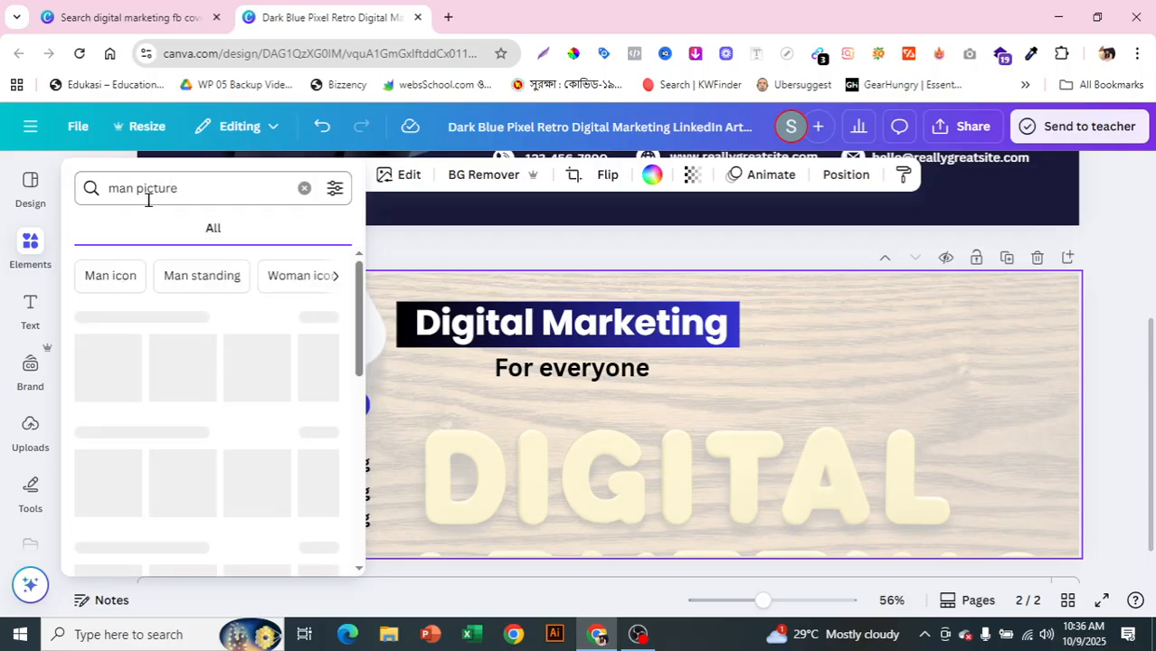
pyautogui.scroll(-2, 186, 475)
pyautogui.scroll(1, 184, 484)
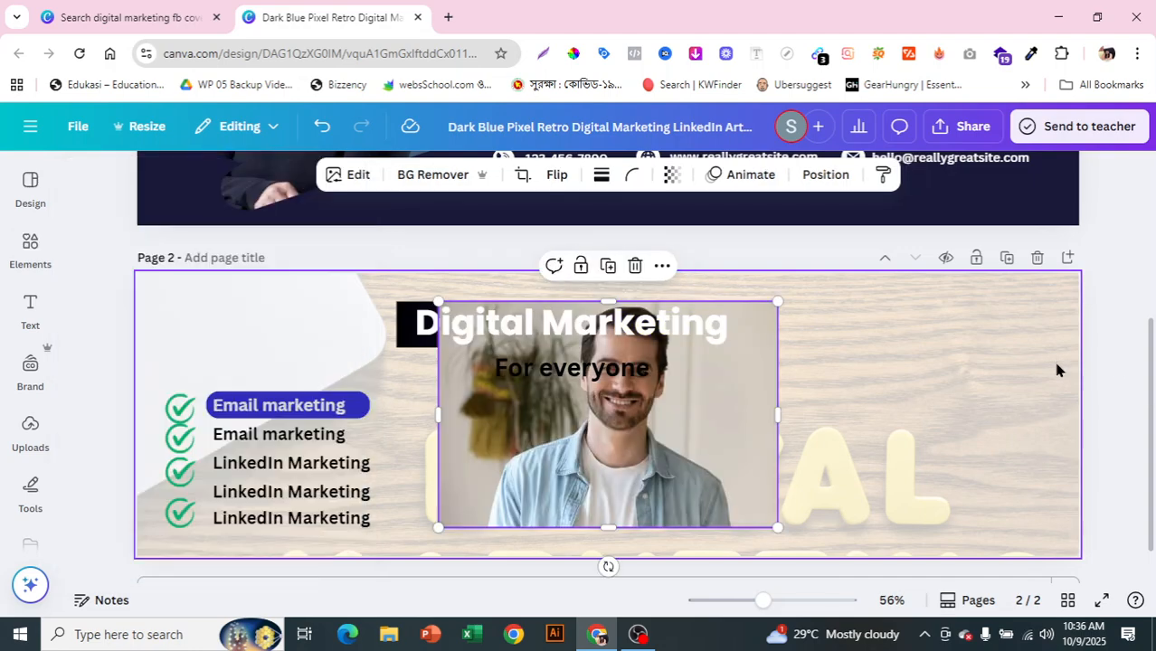
pyautogui.moveTo(688, 454); pyautogui.dragTo(873, 447)
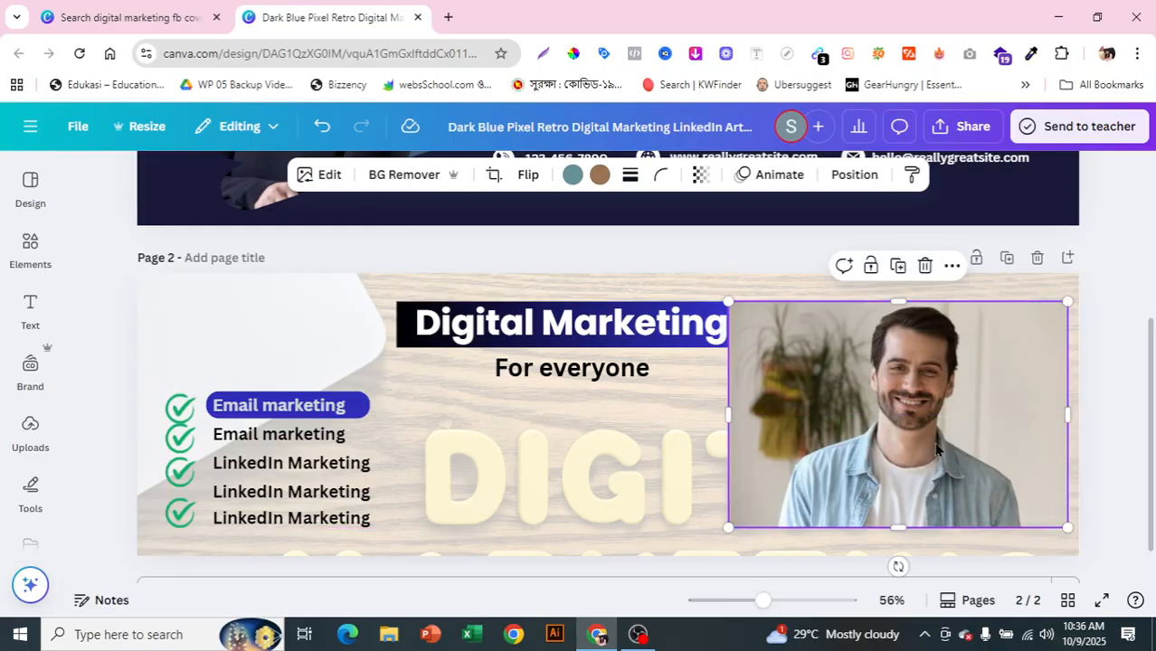
pyautogui.click(27, 260)
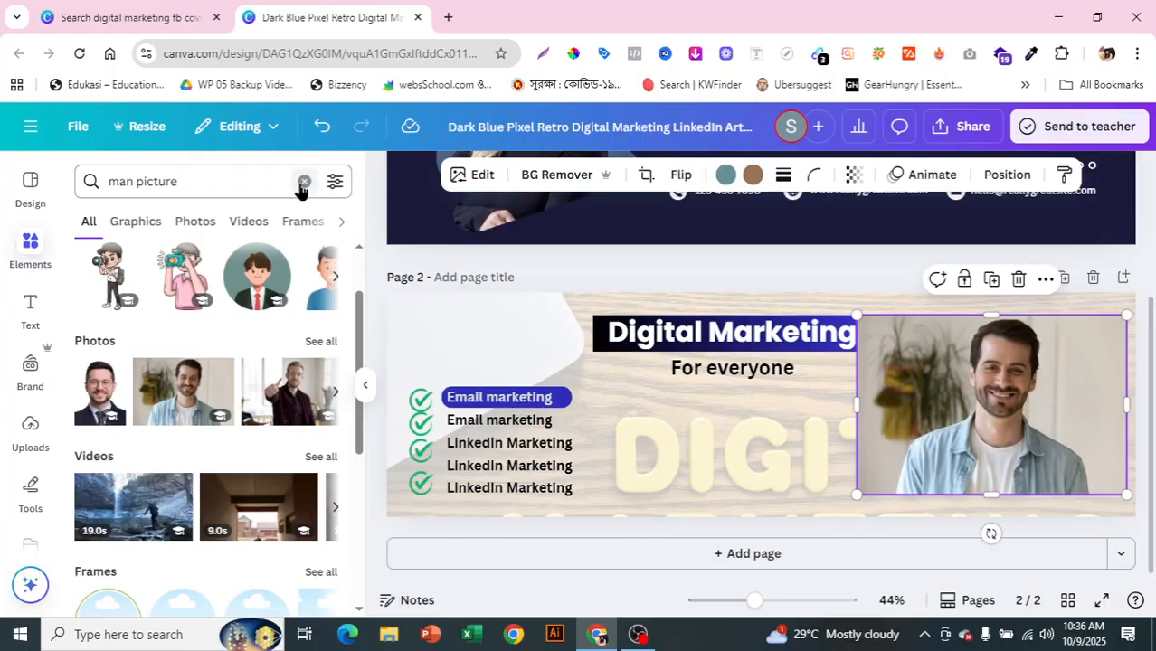
pyautogui.click(304, 183)
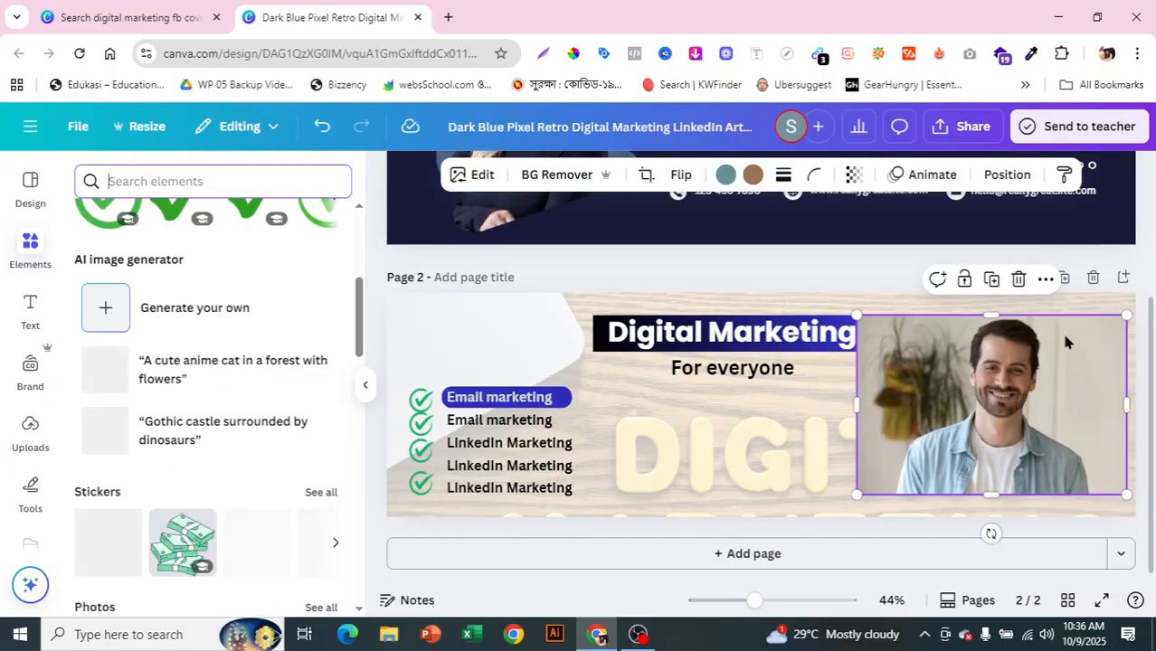
pyautogui.moveTo(358, 303); pyautogui.dragTo(333, 539)
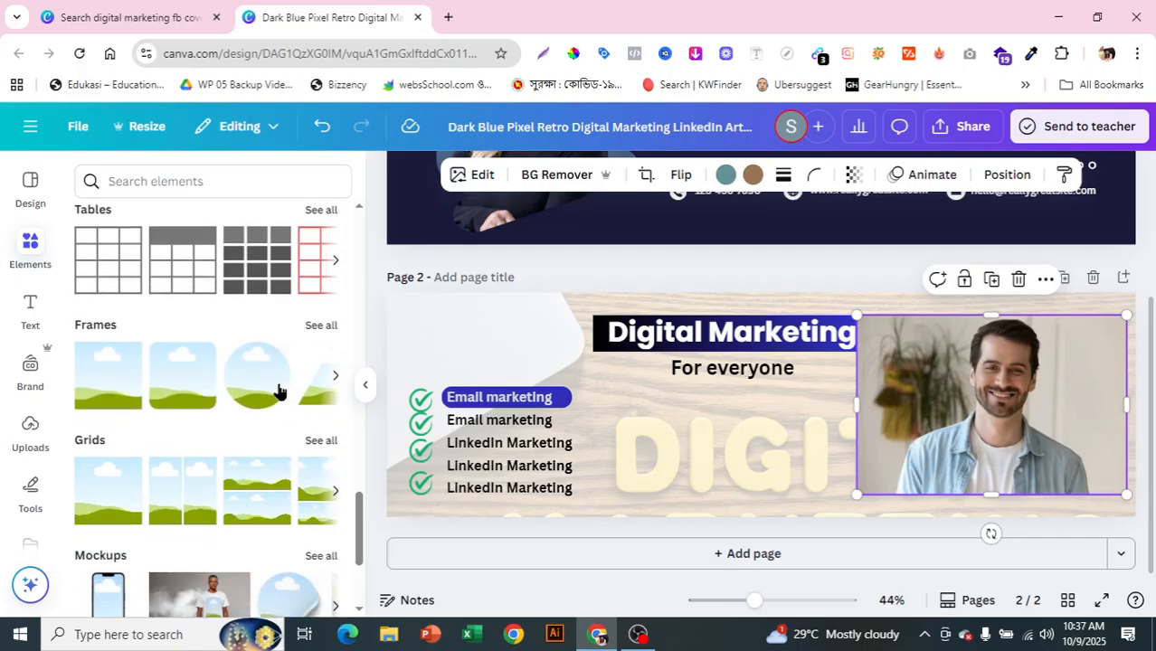
# Step: Add a circle frame from Basic shapes, enlarge it, and position it under Digital Marketing
pyautogui.click(321, 326)
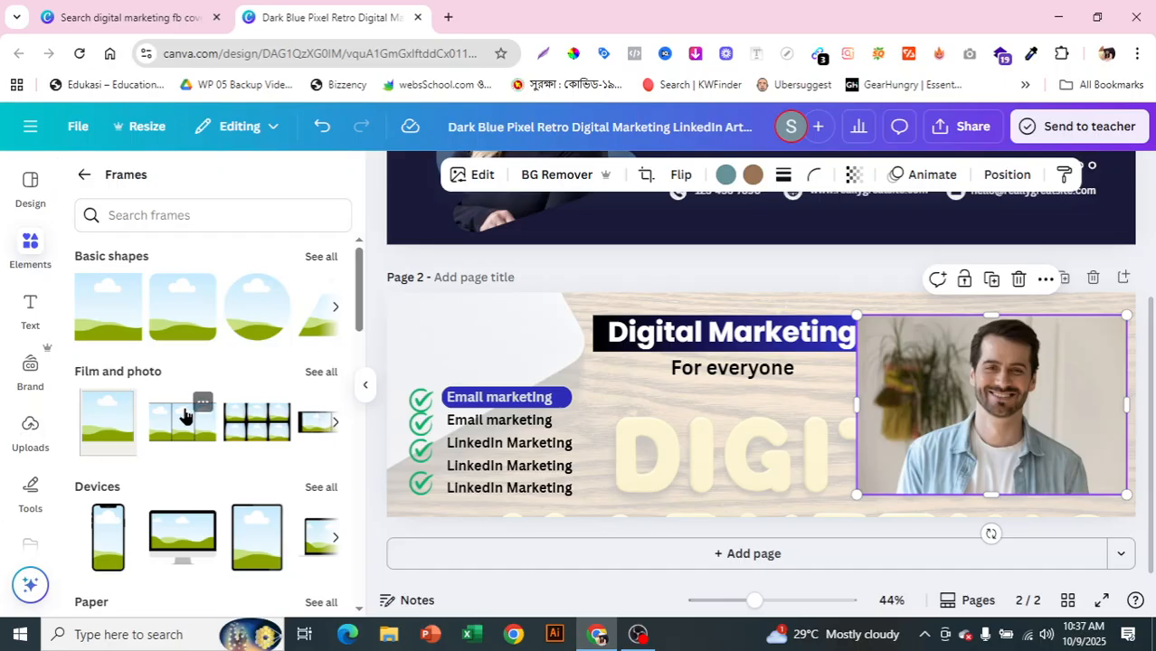
pyautogui.click(322, 259)
pyautogui.scroll(-1, 360, 290)
pyautogui.moveTo(360, 291); pyautogui.dragTo(344, 344)
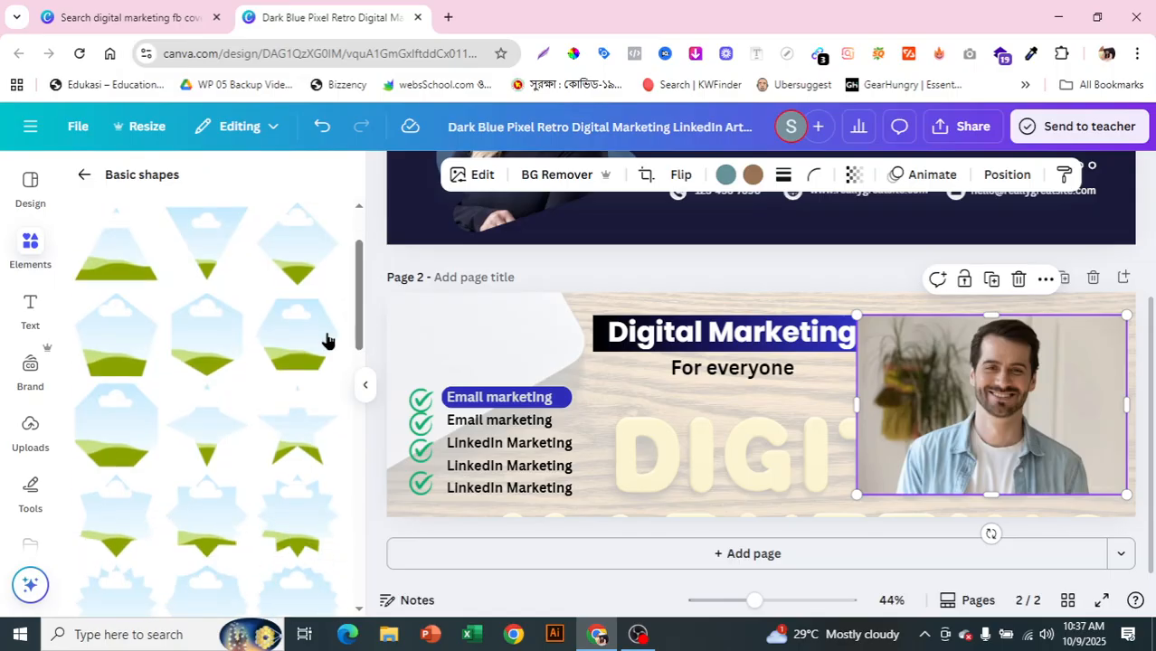
pyautogui.moveTo(361, 294)
pyautogui.mouseDown()
pyautogui.moveTo(358, 270)
pyautogui.moveTo(361, 388)
pyautogui.moveTo(343, 418)
pyautogui.moveTo(365, 478)
pyautogui.moveTo(364, 289)
pyautogui.mouseUp()
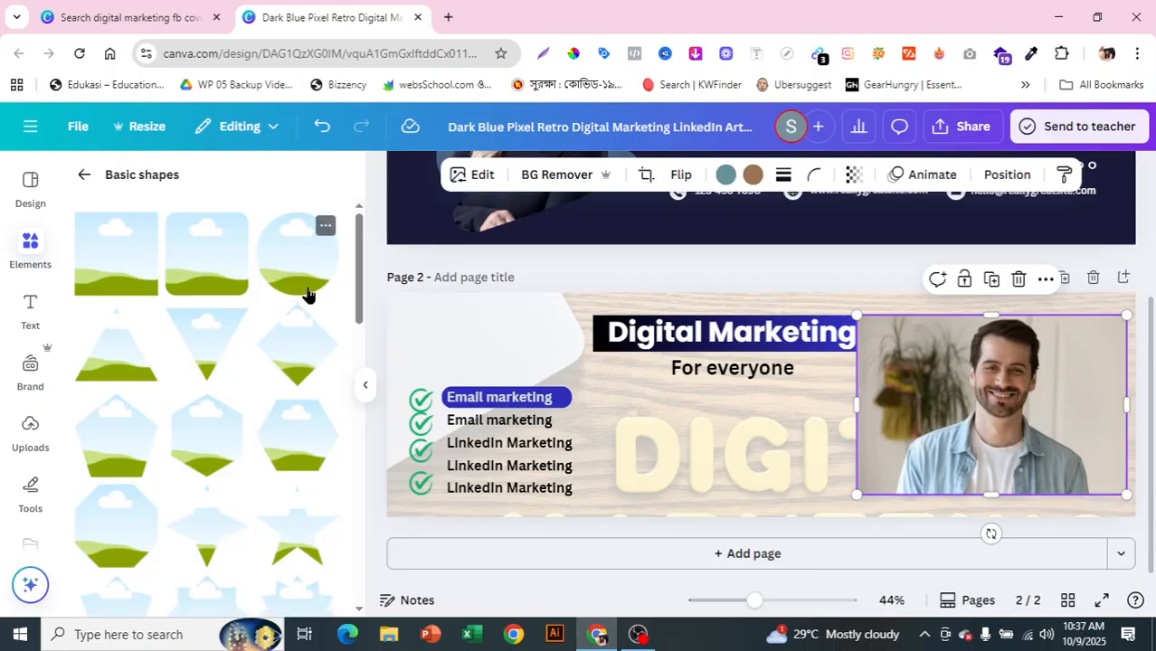
pyautogui.click(291, 278)
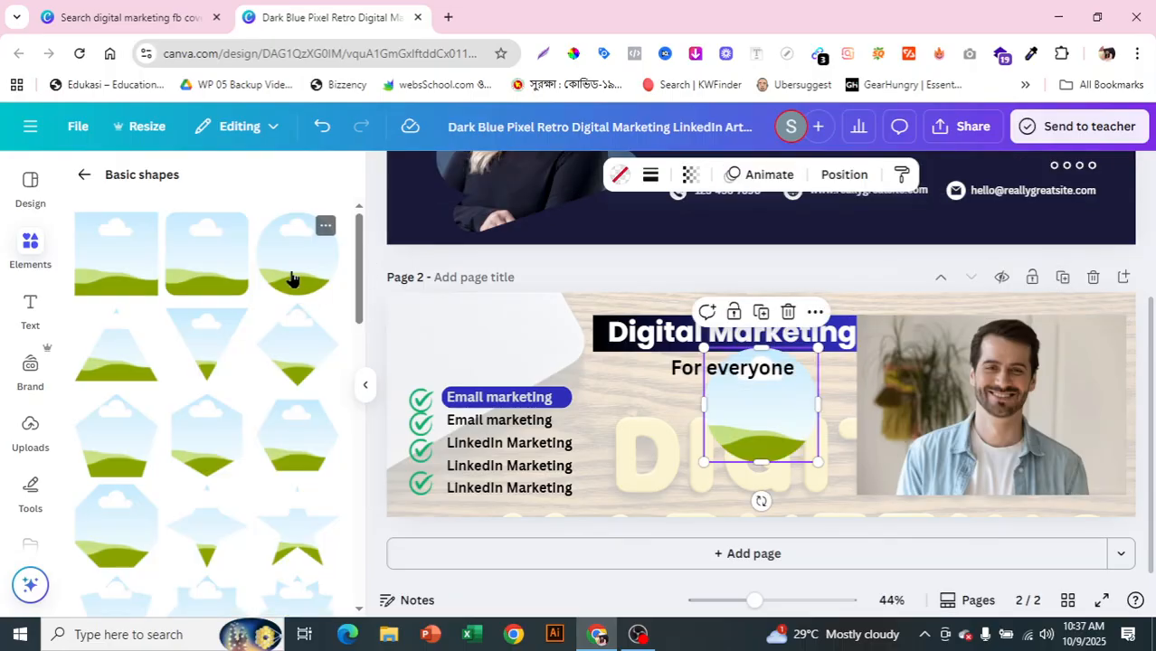
pyautogui.moveTo(772, 448); pyautogui.dragTo(763, 480)
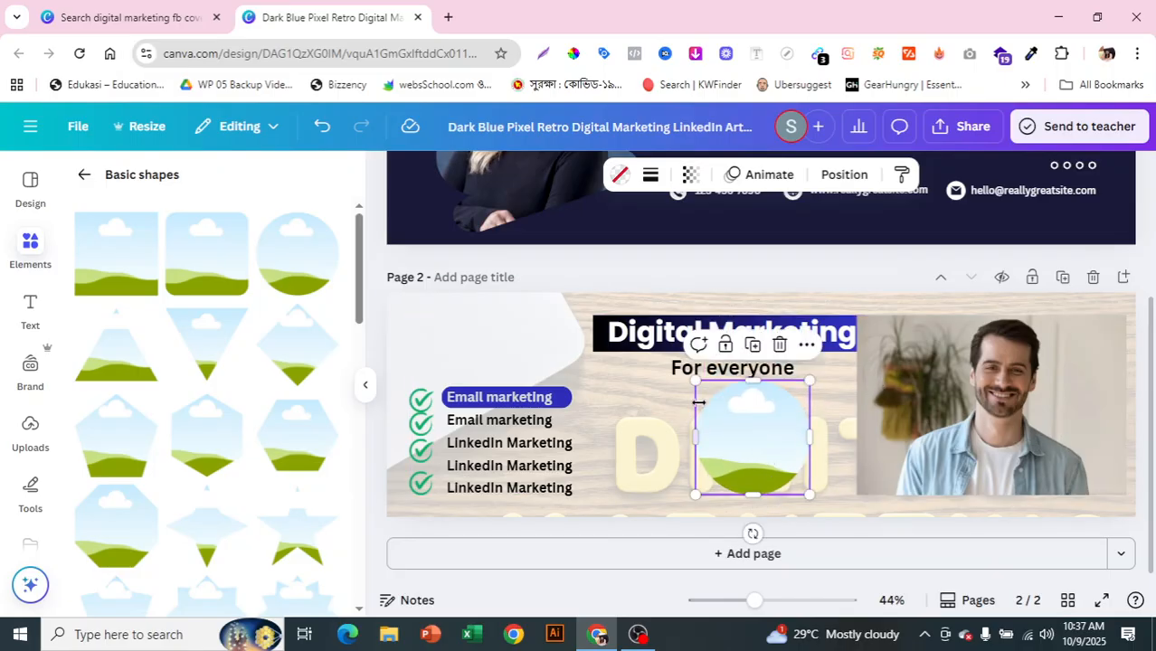
pyautogui.moveTo(629, 344); pyautogui.dragTo(605, 327)
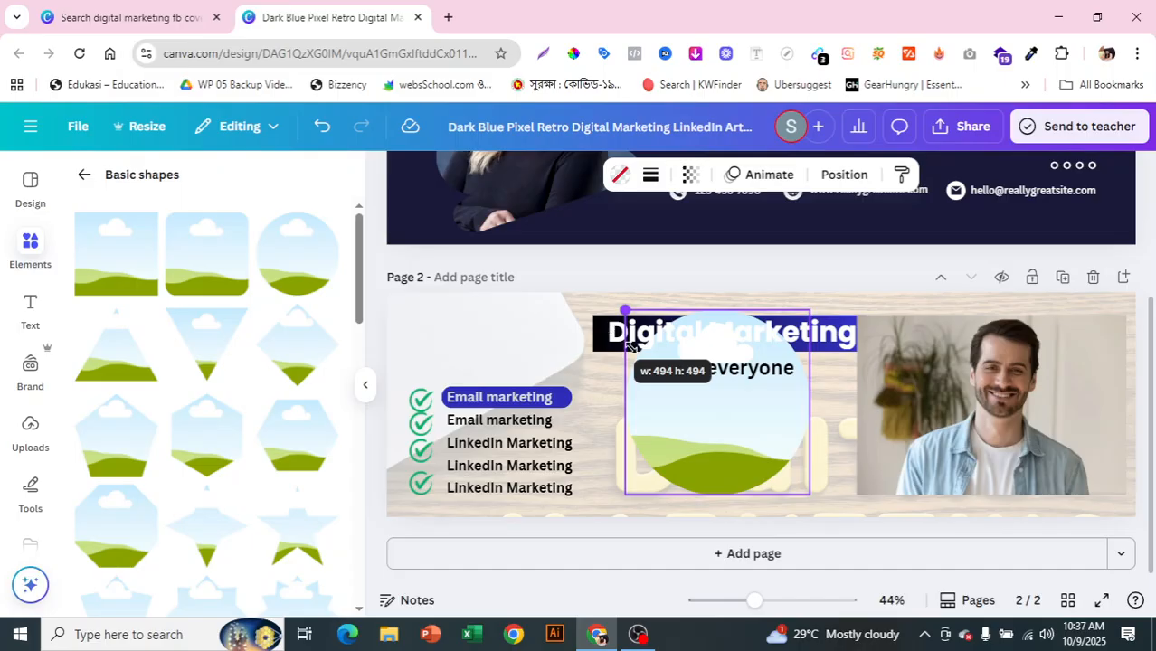
pyautogui.moveTo(718, 439)
pyautogui.mouseDown()
pyautogui.moveTo(712, 452)
pyautogui.moveTo(722, 438)
pyautogui.mouseUp()
# Step: Drop the man's photo into the circle frame
pyautogui.moveTo(984, 419); pyautogui.dragTo(979, 452)
pyautogui.click(709, 463)
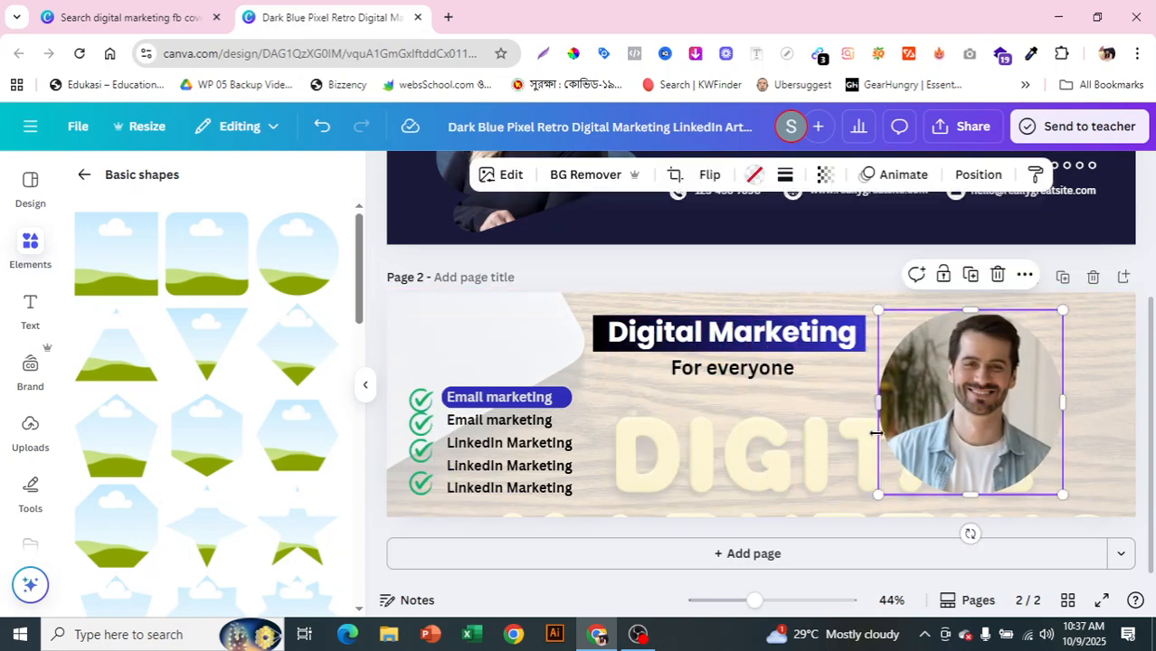
pyautogui.click(1080, 435)
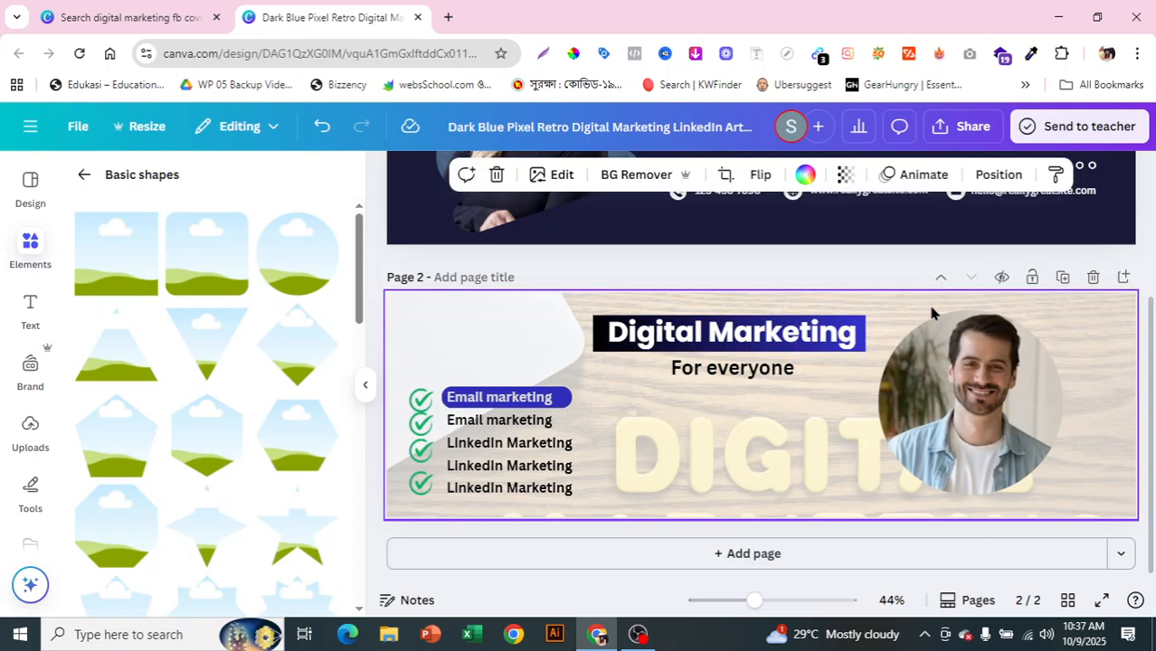
# Step: Re-crop the man slightly left inside his circular photo
pyautogui.doubleClick(977, 428)
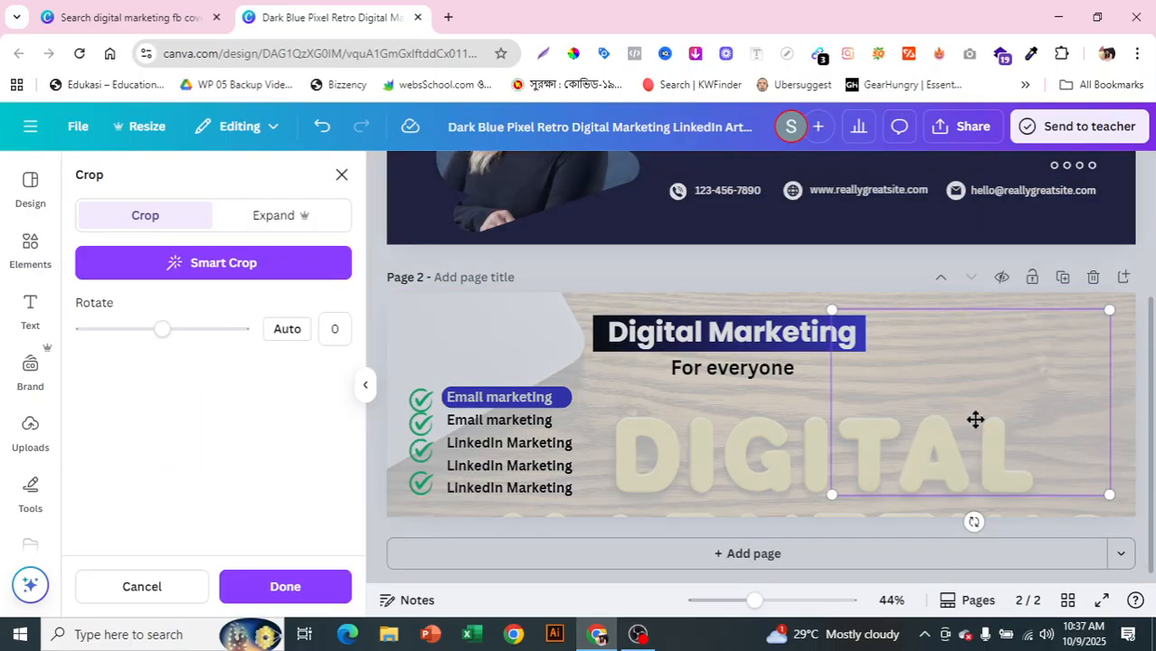
pyautogui.moveTo(966, 444)
pyautogui.mouseDown()
pyautogui.moveTo(953, 446)
pyautogui.moveTo(975, 449)
pyautogui.moveTo(950, 454)
pyautogui.moveTo(986, 454)
pyautogui.moveTo(947, 453)
pyautogui.moveTo(958, 454)
pyautogui.mouseUp()
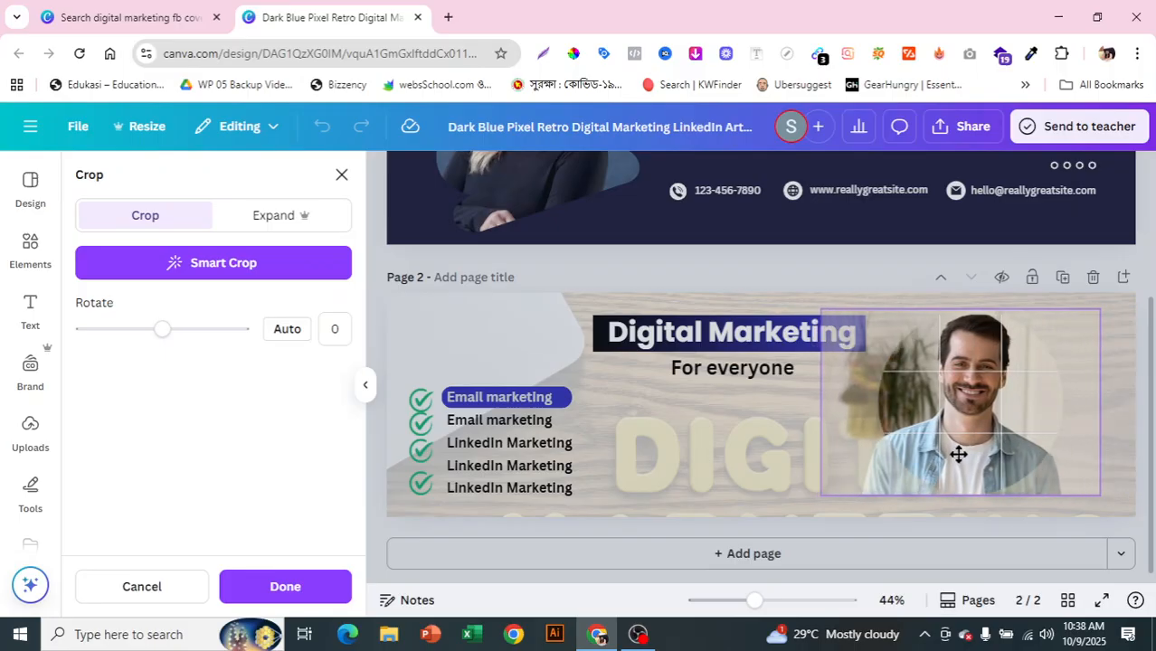
pyautogui.click(737, 495)
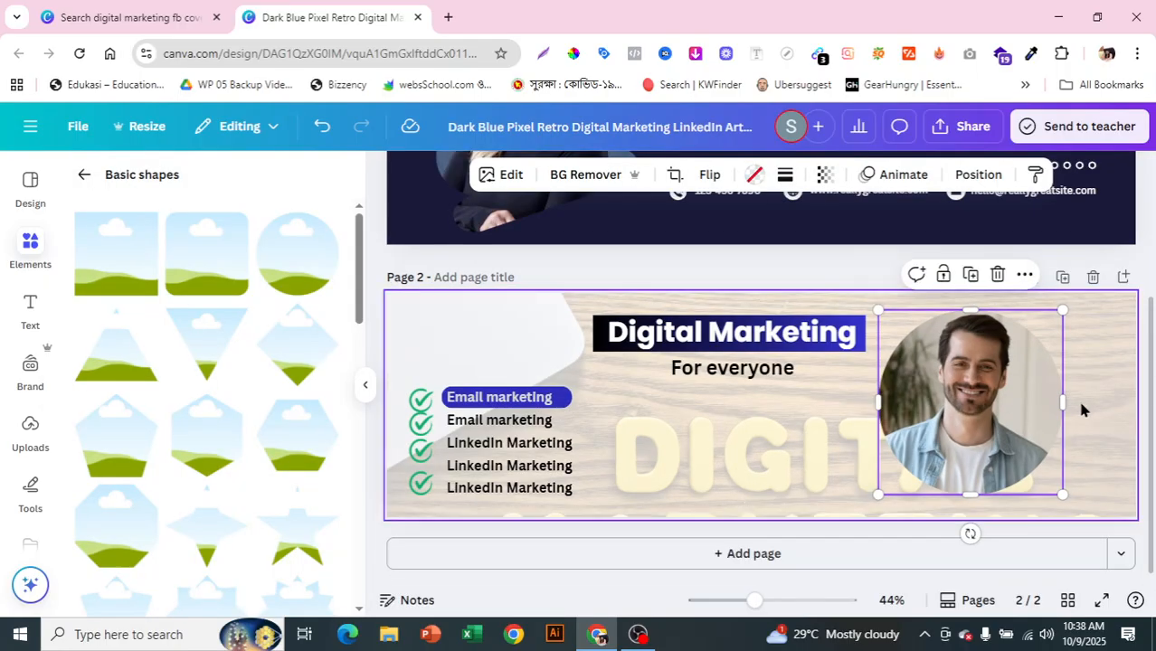
# Step: Shrink the circular photo to about 334 by 334 and shift it right
pyautogui.moveTo(1062, 495); pyautogui.dragTo(1034, 465)
pyautogui.moveTo(984, 417); pyautogui.dragTo(1018, 430)
# Step: Show all Devices frames and add the desktop monitor frame to page 2
pyautogui.click(830, 459)
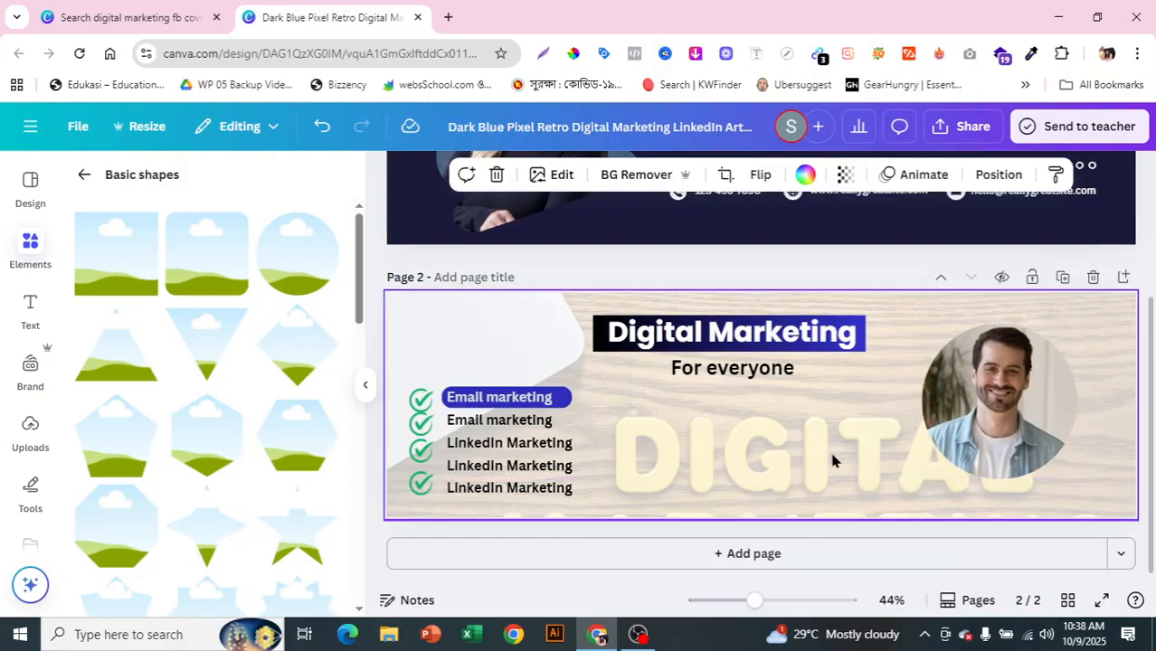
pyautogui.click(84, 175)
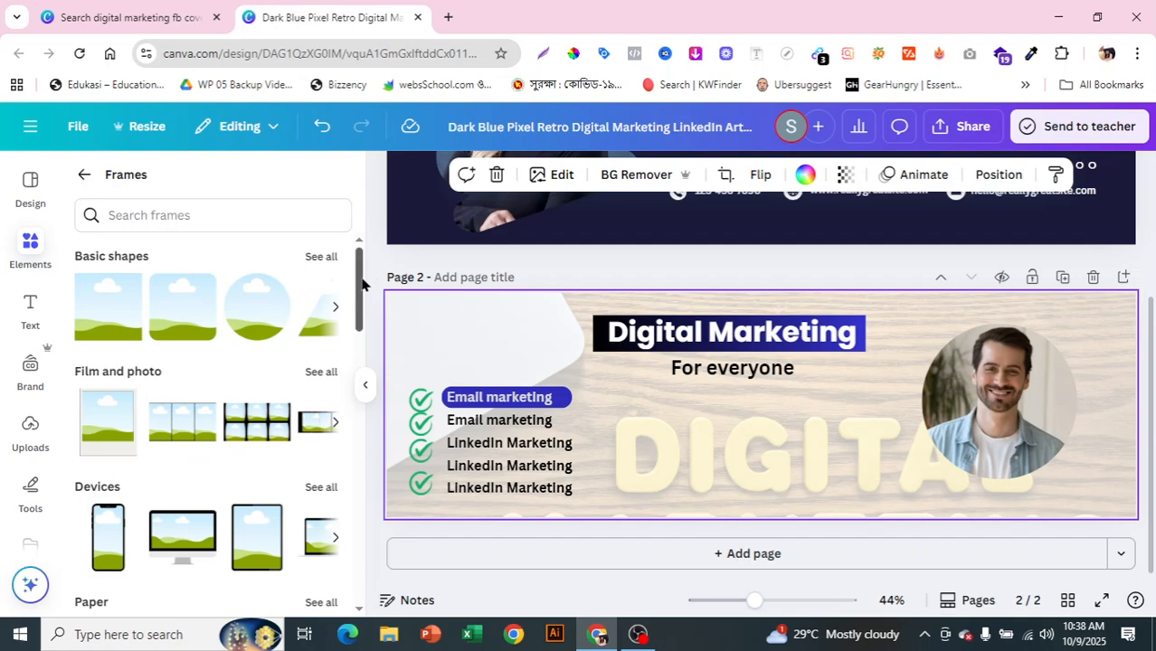
pyautogui.scroll(-2, 359, 258)
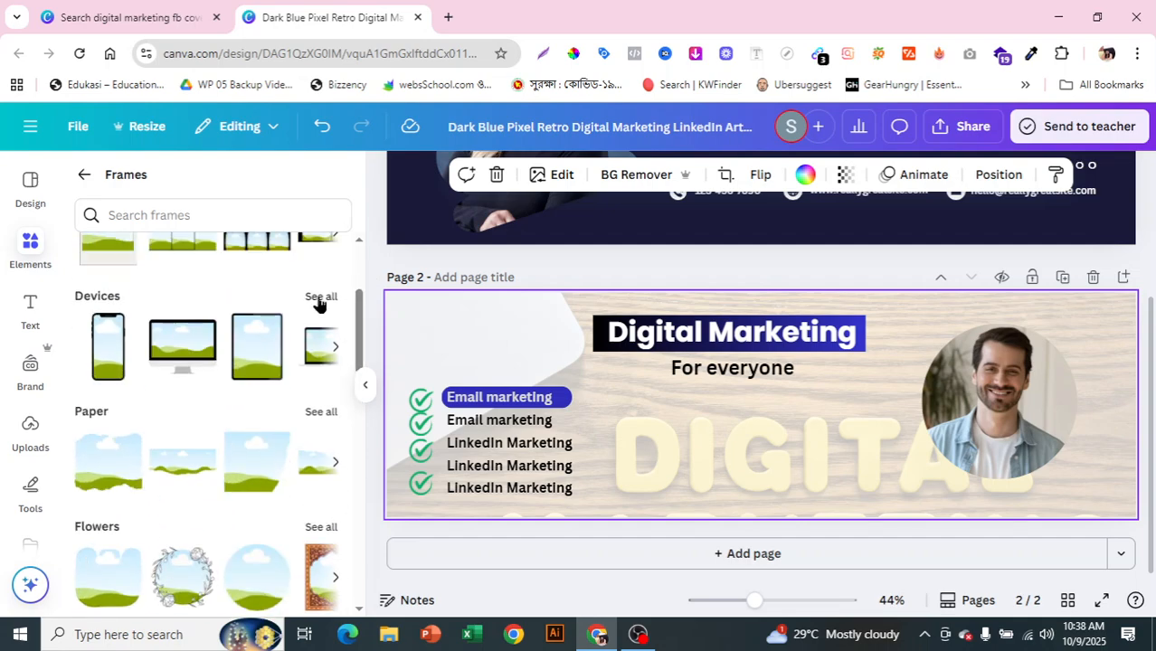
pyautogui.click(319, 299)
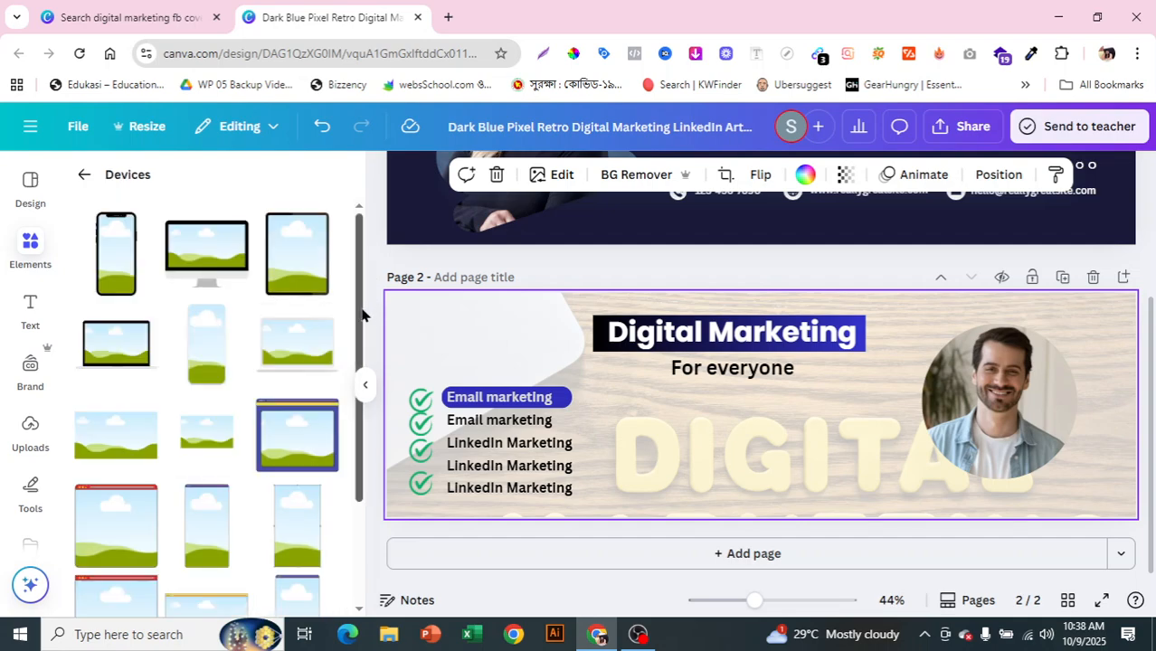
pyautogui.moveTo(361, 310); pyautogui.dragTo(342, 544)
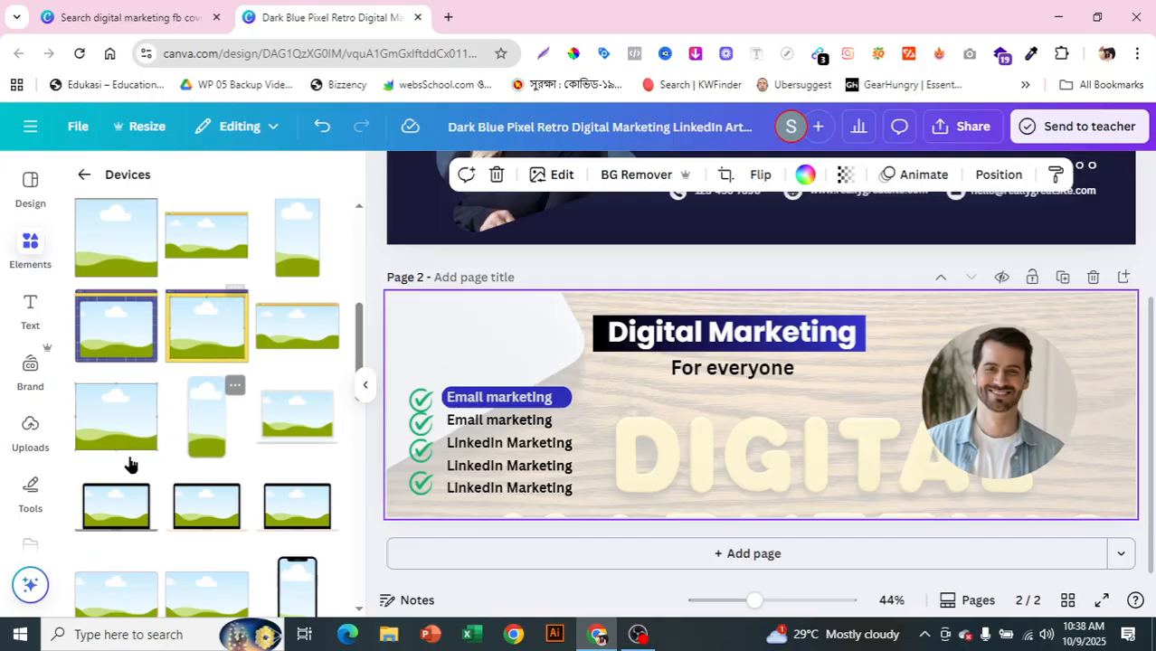
pyautogui.moveTo(359, 359); pyautogui.dragTo(369, 214)
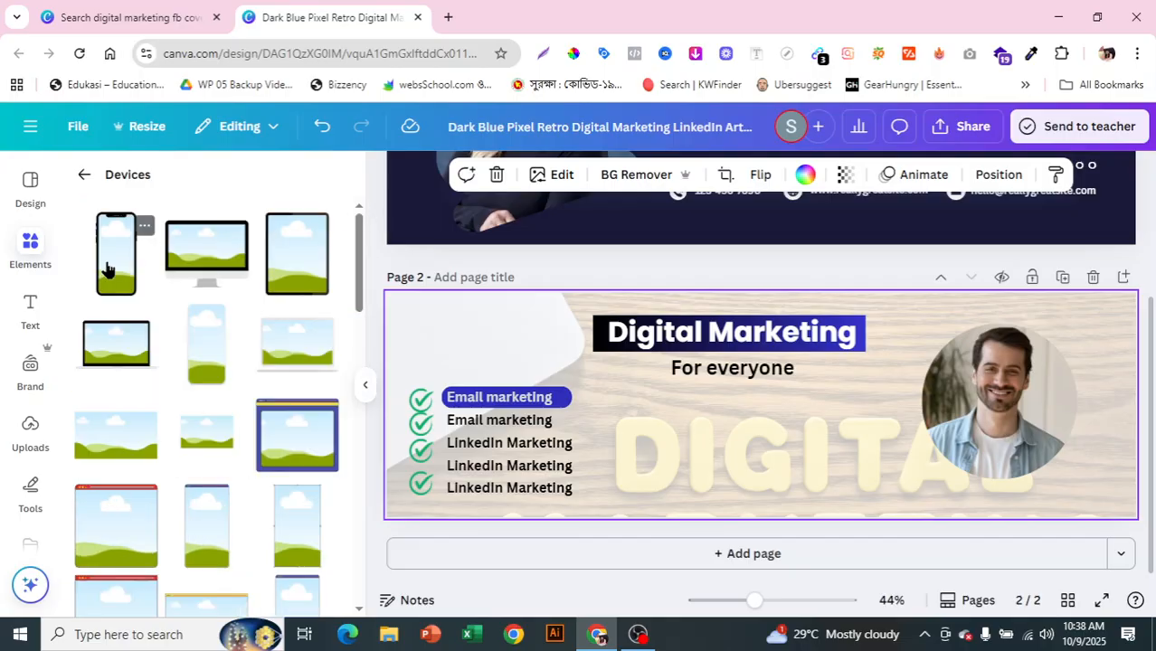
pyautogui.click(217, 247)
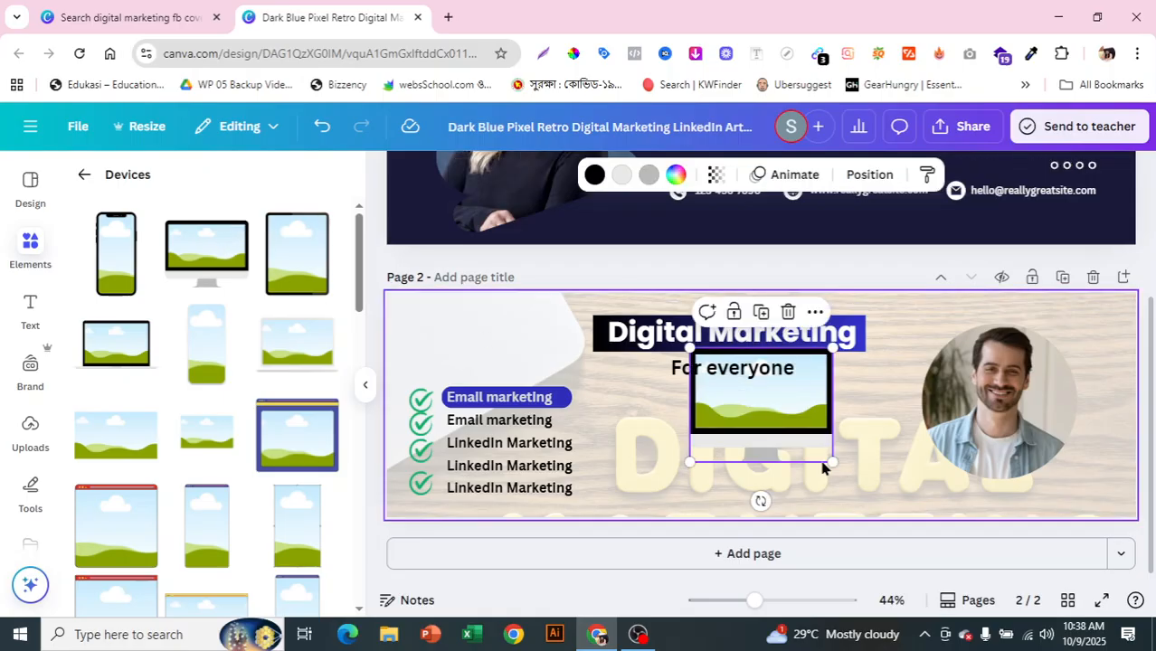
# Step: Enlarge the monitor frame on page 2, leaving the round photo's crop unchanged
pyautogui.moveTo(831, 462); pyautogui.dragTo(932, 542)
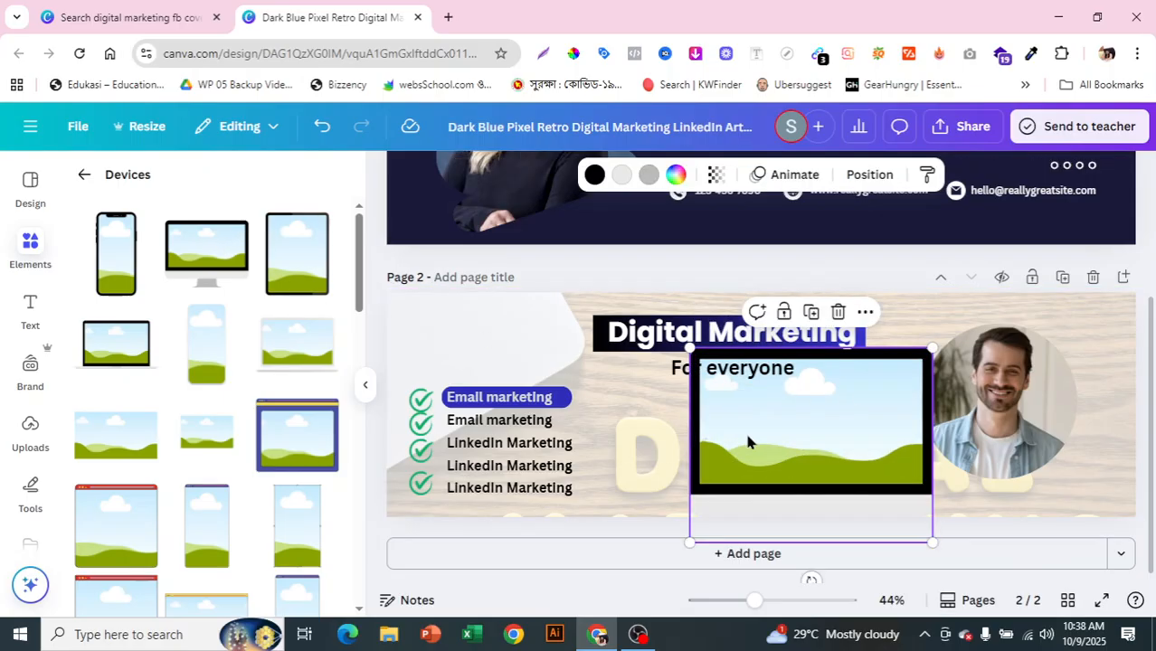
pyautogui.doubleClick(989, 416)
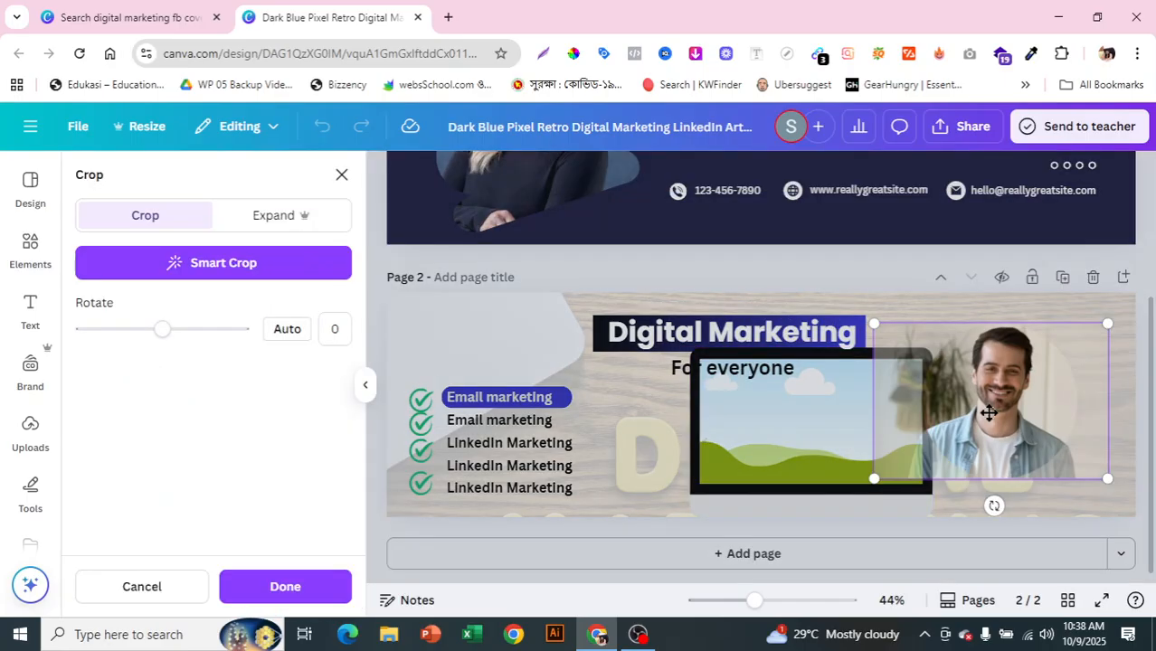
pyautogui.click(614, 485)
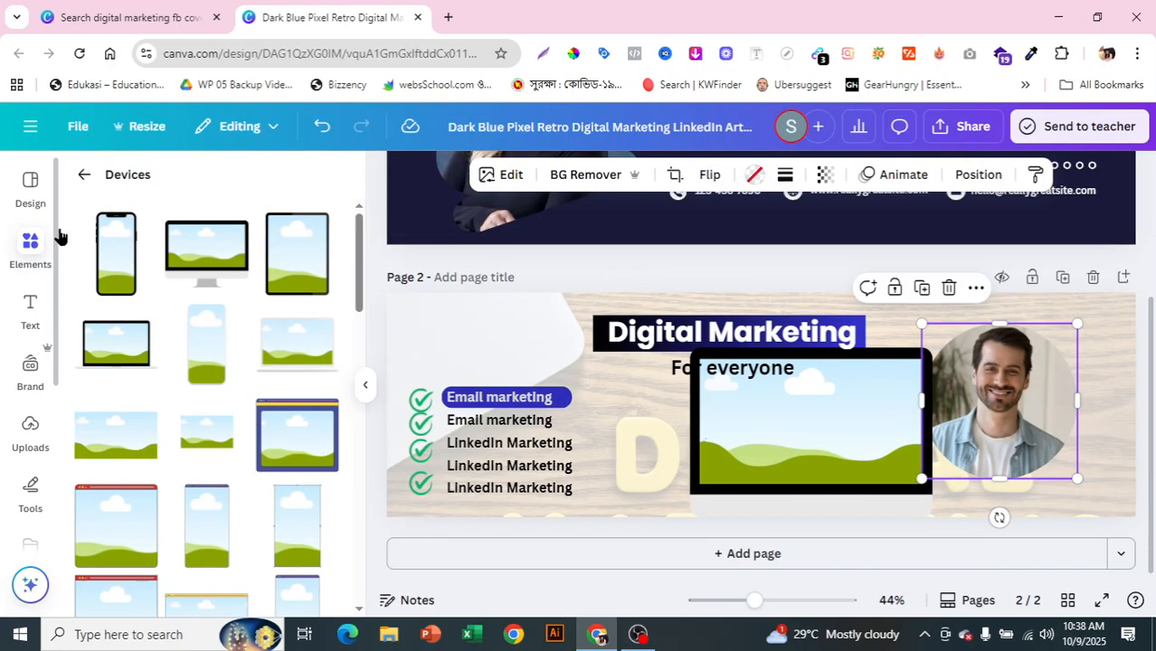
# Step: Drop the smiling man's photo from Recently used into the monitor frame's screen
pyautogui.click(85, 177)
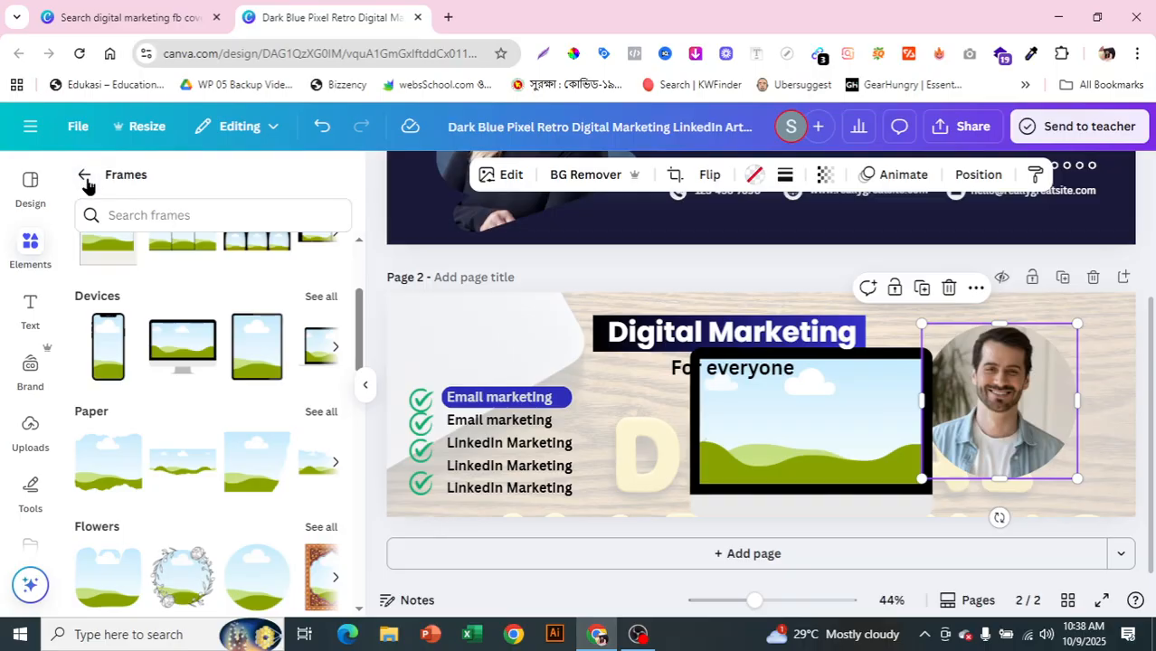
pyautogui.click(85, 177)
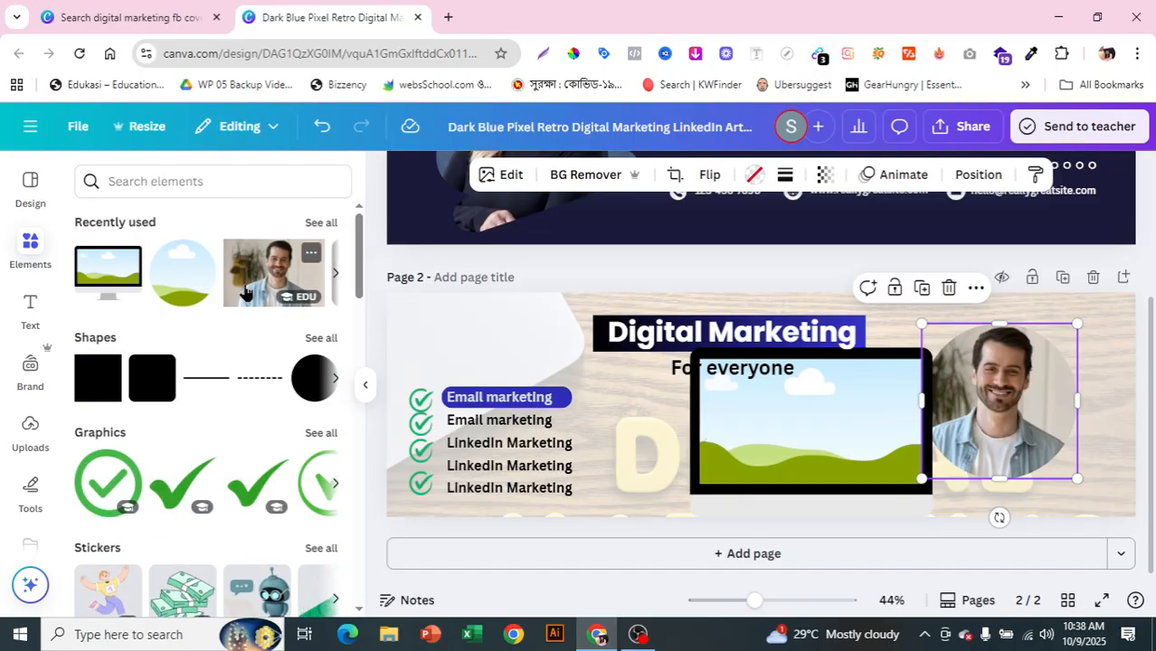
pyautogui.click(256, 296)
pyautogui.moveTo(875, 418); pyautogui.dragTo(771, 477)
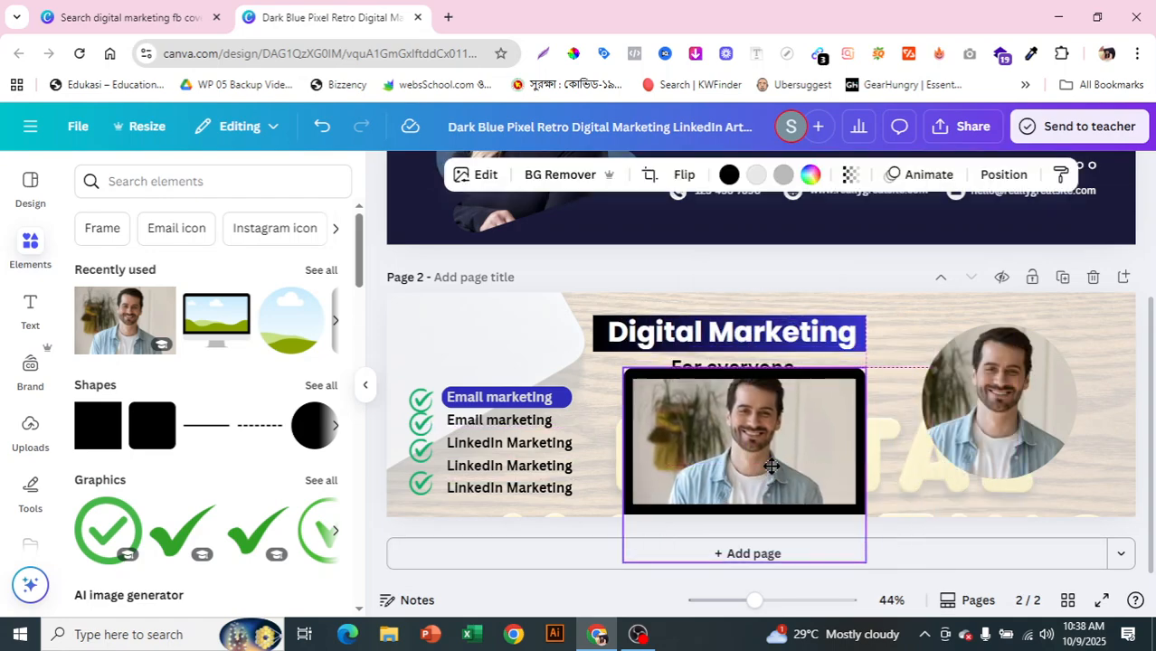
pyautogui.click(926, 501)
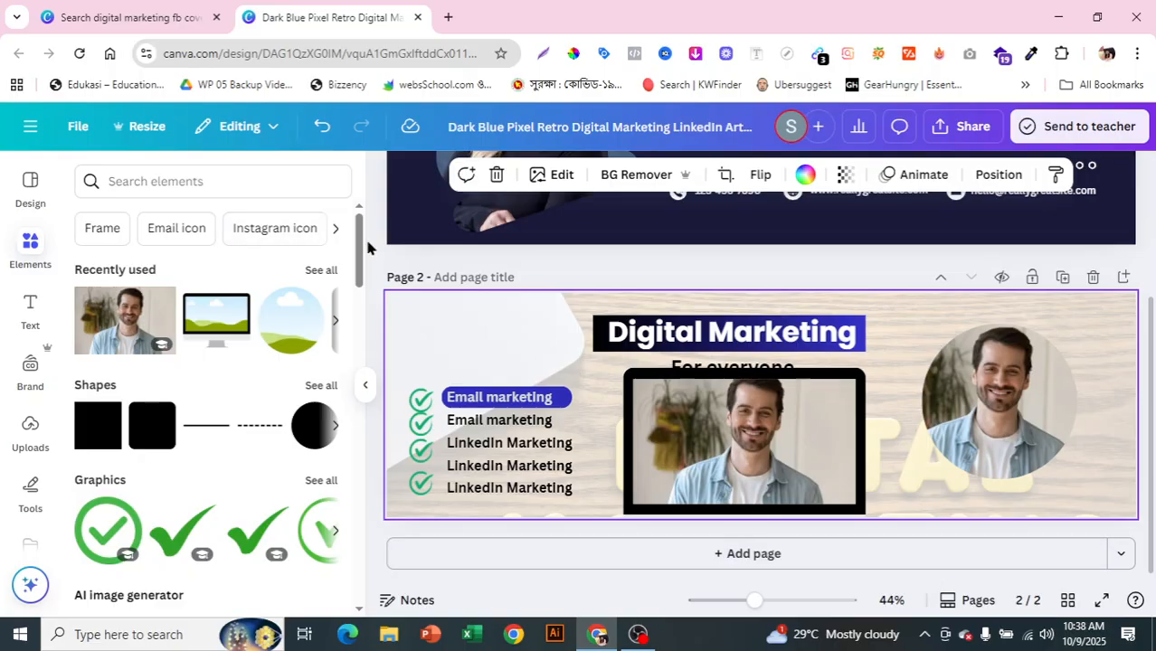
pyautogui.moveTo(360, 255); pyautogui.dragTo(346, 611)
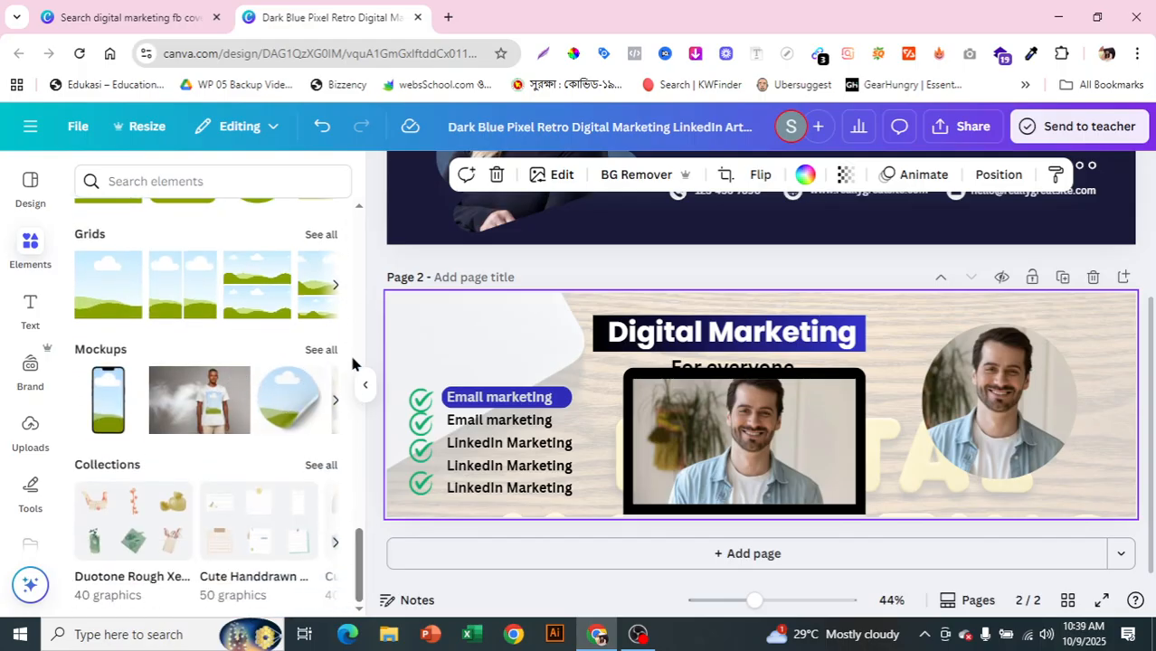
# Step: Add the desk-with-monitor mockup from Mockups to page 2
pyautogui.click(315, 353)
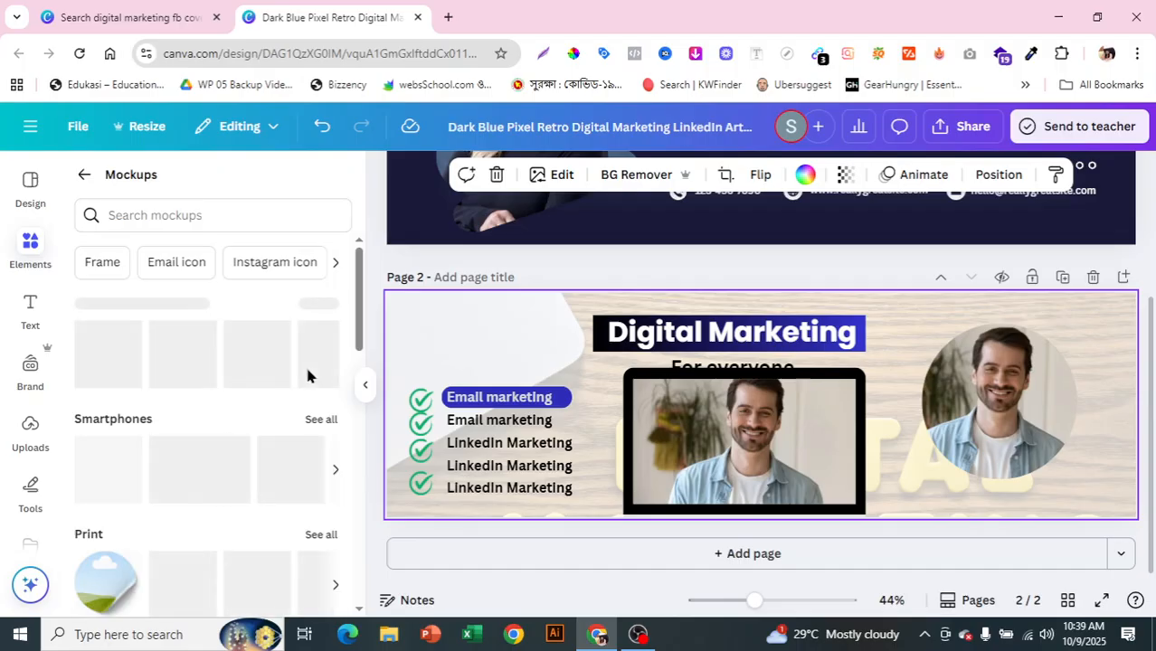
pyautogui.scroll(-2, 334, 344)
pyautogui.moveTo(361, 306)
pyautogui.mouseDown()
pyautogui.moveTo(366, 264)
pyautogui.moveTo(365, 296)
pyautogui.mouseUp()
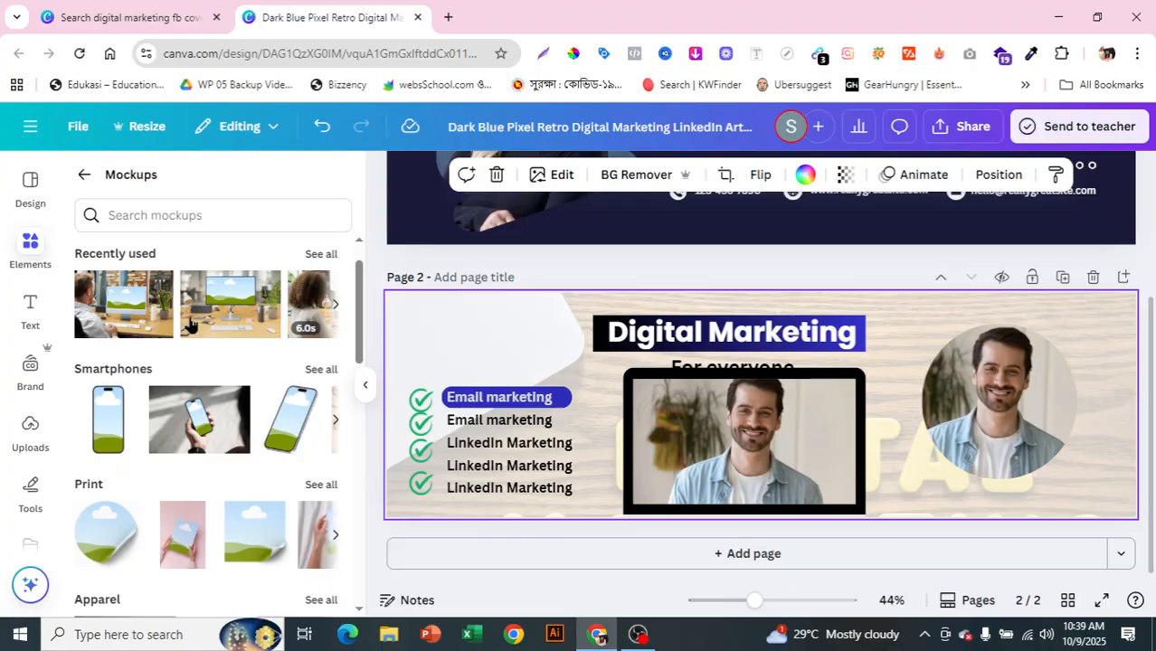
pyautogui.click(229, 324)
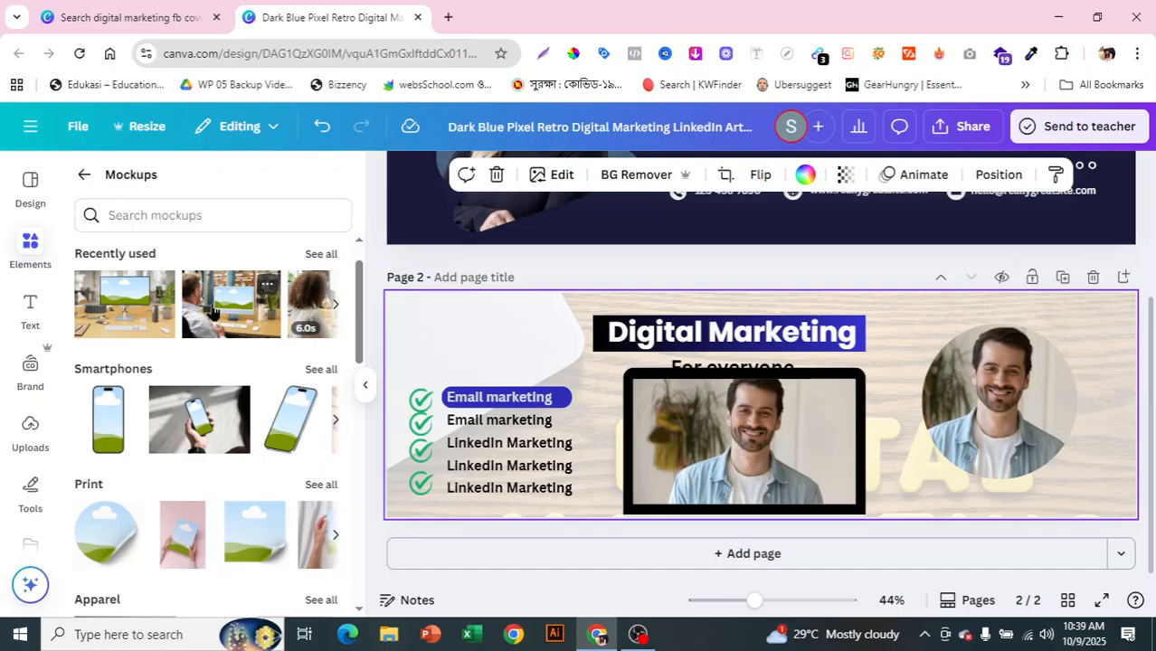
pyautogui.click(213, 312)
# Step: Enlarge the desk mockup up and left and settle it on the banner's right side
pyautogui.moveTo(823, 450); pyautogui.dragTo(977, 567)
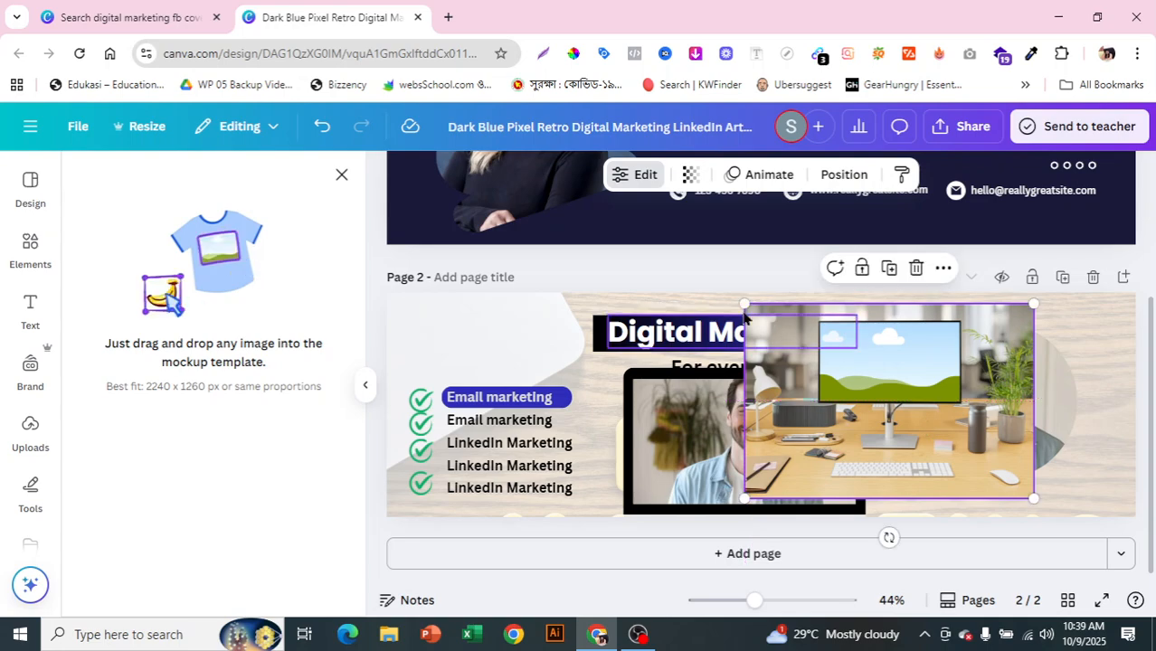
pyautogui.moveTo(743, 304); pyautogui.dragTo(690, 267)
pyautogui.moveTo(901, 433); pyautogui.dragTo(898, 454)
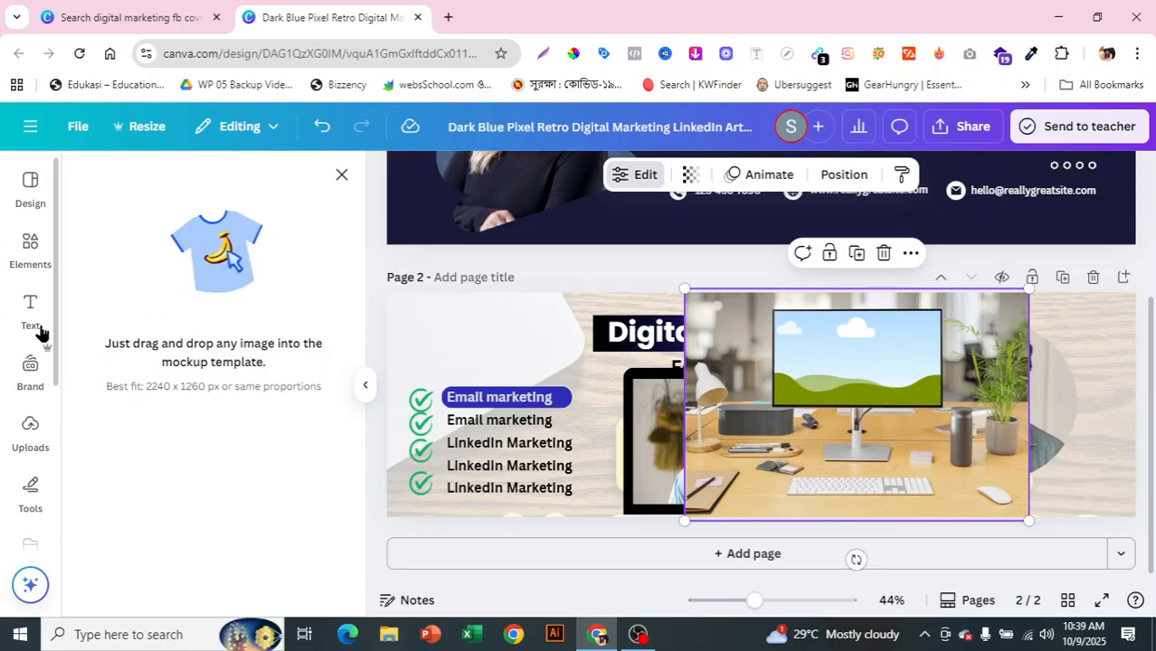
# Step: Drag the uploaded dark blue LinkedIn cover image onto the desk mockup's monitor screen
pyautogui.click(12, 452)
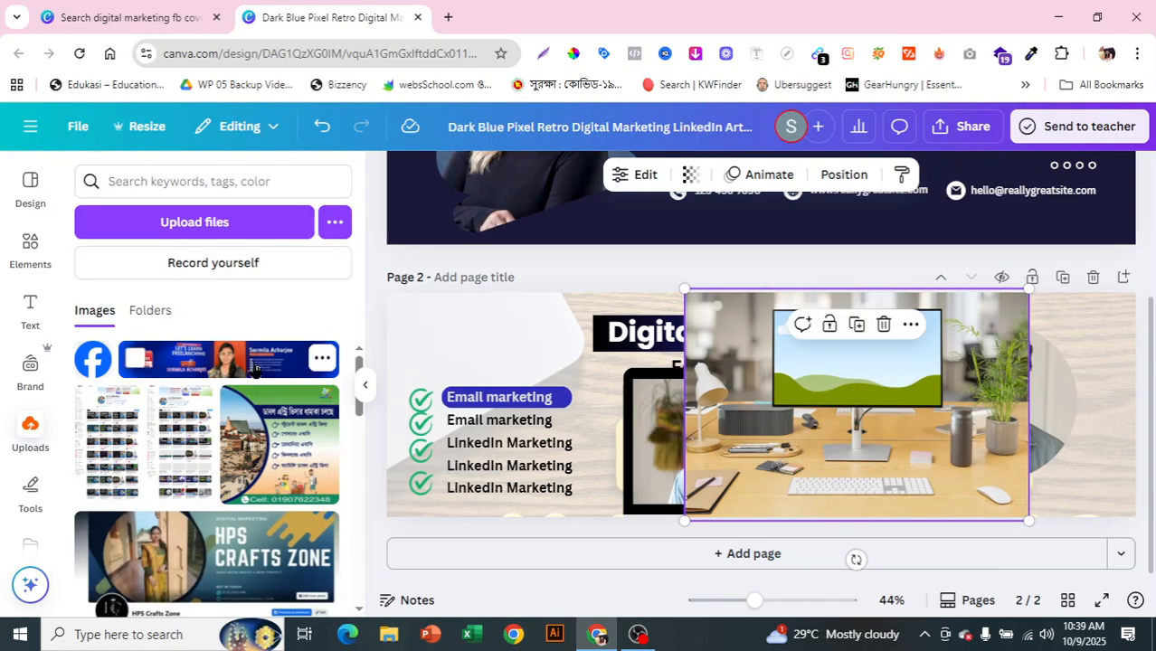
pyautogui.moveTo(255, 371); pyautogui.dragTo(871, 363)
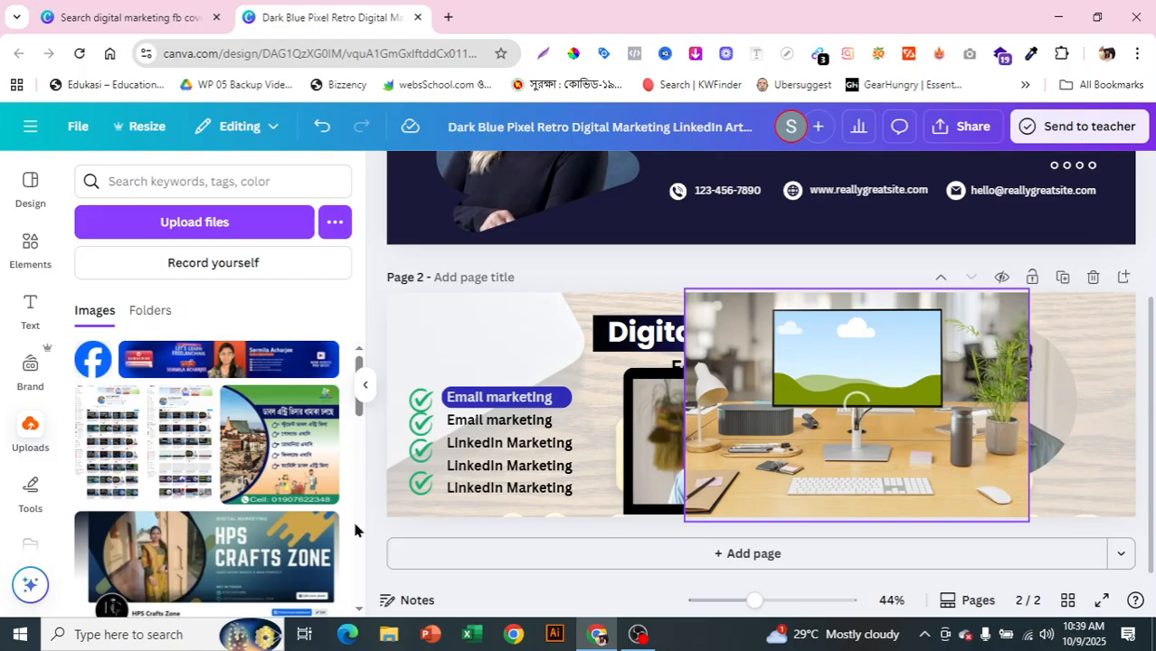
pyautogui.scroll(-5, 355, 524)
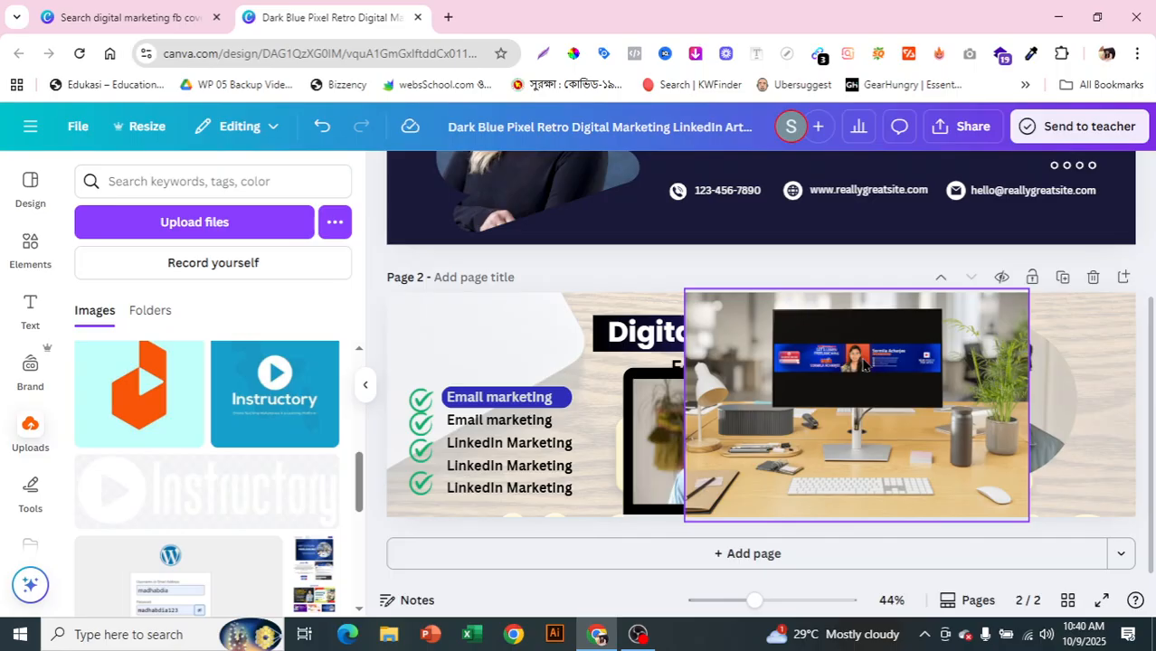
pyautogui.click(28, 249)
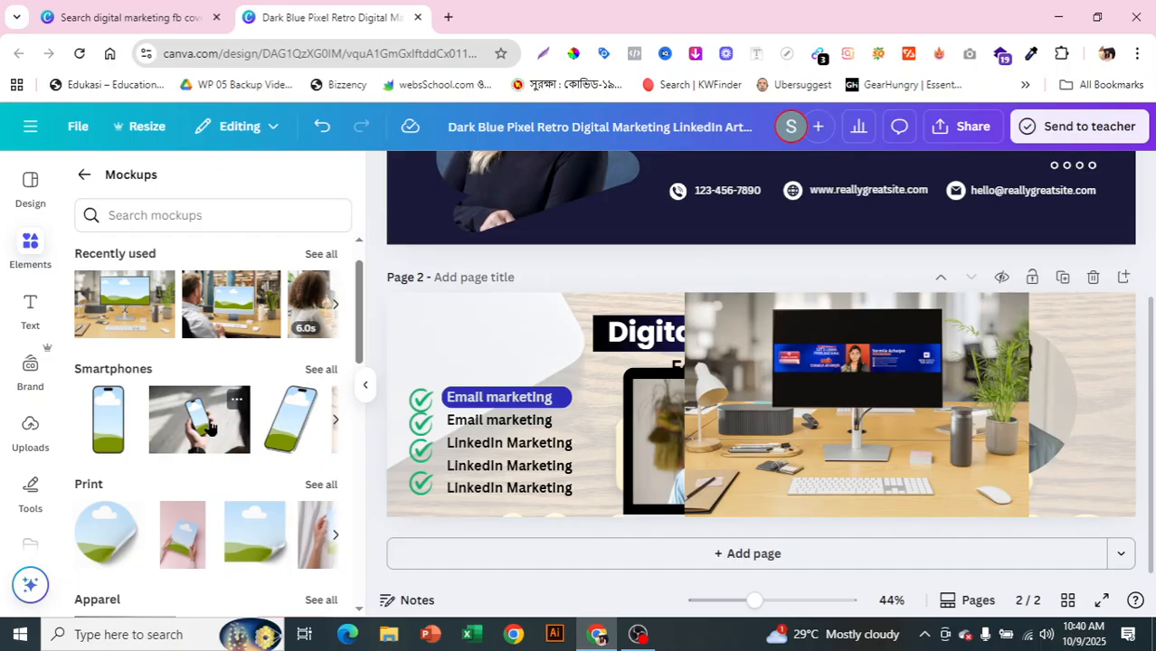
# Step: Dismiss the Chrome send-to-devices popup over the Mockups list
pyautogui.scroll(-1, 355, 360)
pyautogui.rightClick(359, 381)
pyautogui.click(389, 381)
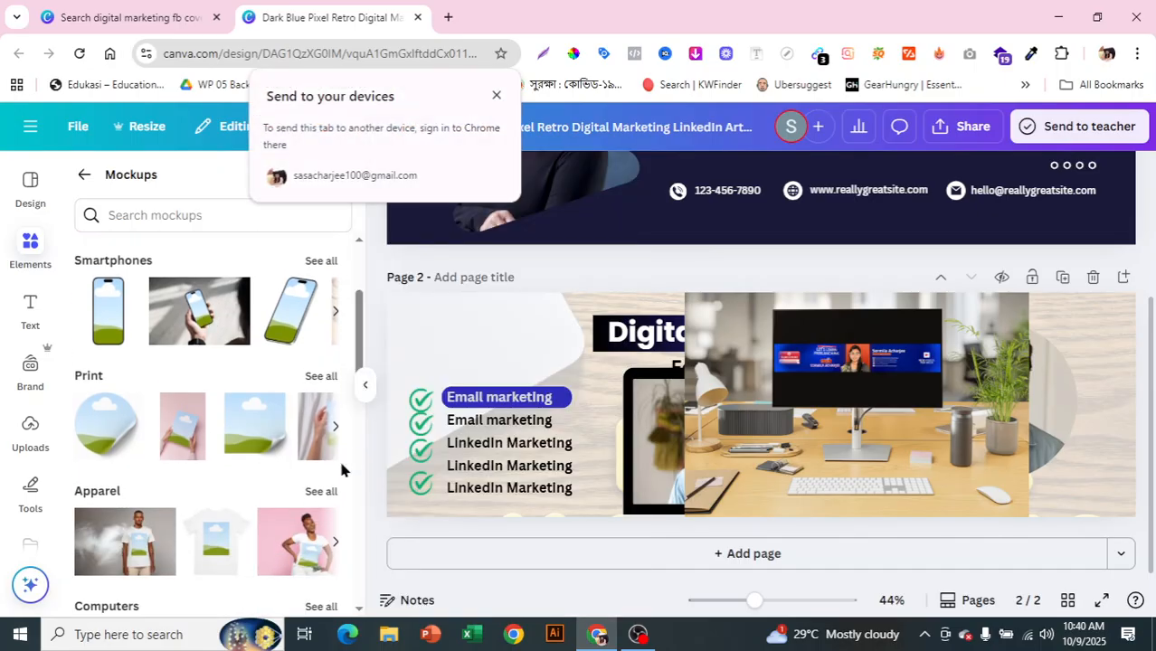
pyautogui.click(354, 471)
pyautogui.scroll(-8, 358, 471)
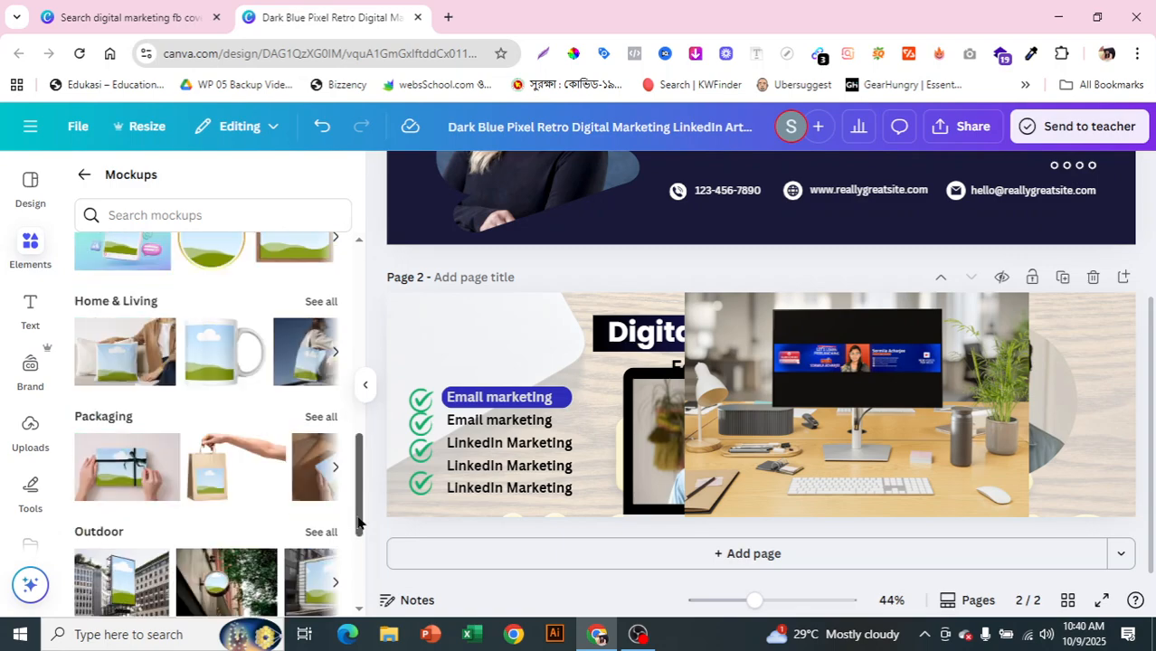
pyautogui.moveTo(366, 573); pyautogui.dragTo(328, 212)
# Step: Open the Text panel and scroll to the recently used Color Pop and Spring Vibes styles
pyautogui.click(81, 176)
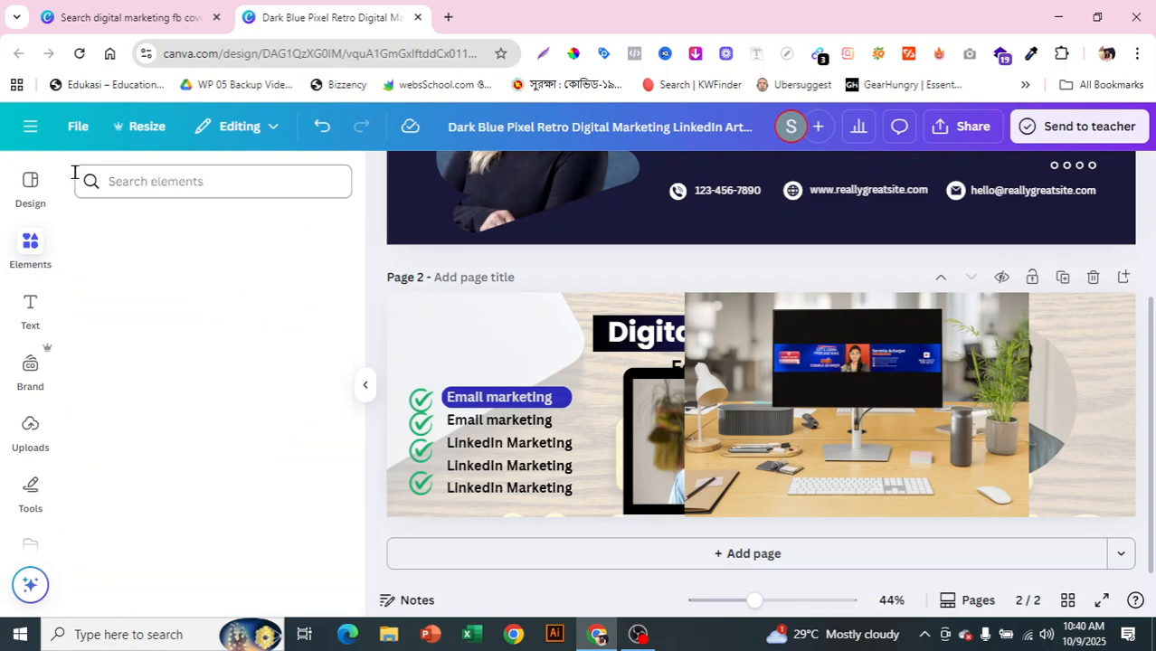
pyautogui.scroll(-10, 300, 299)
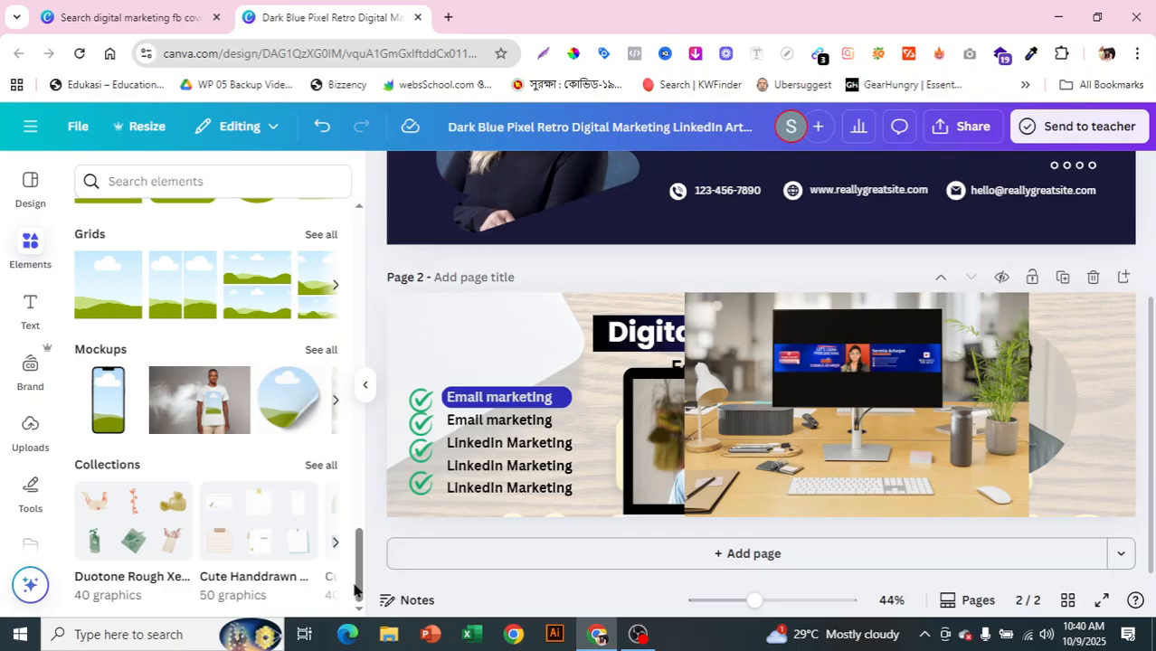
pyautogui.moveTo(359, 592); pyautogui.dragTo(407, 244)
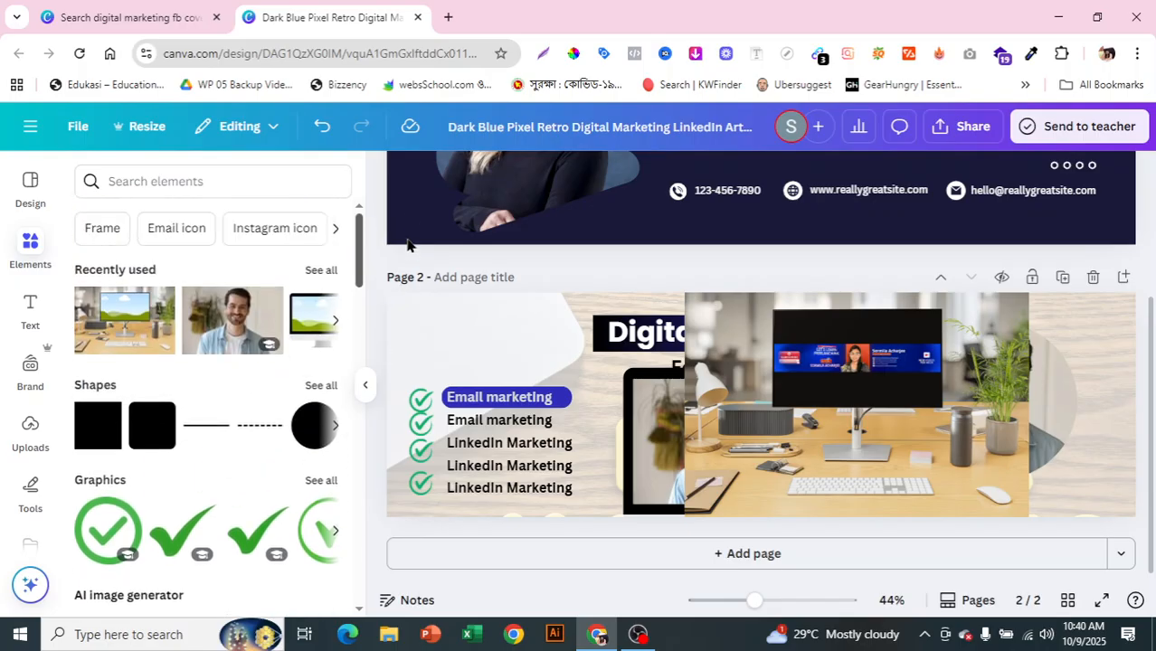
pyautogui.click(20, 318)
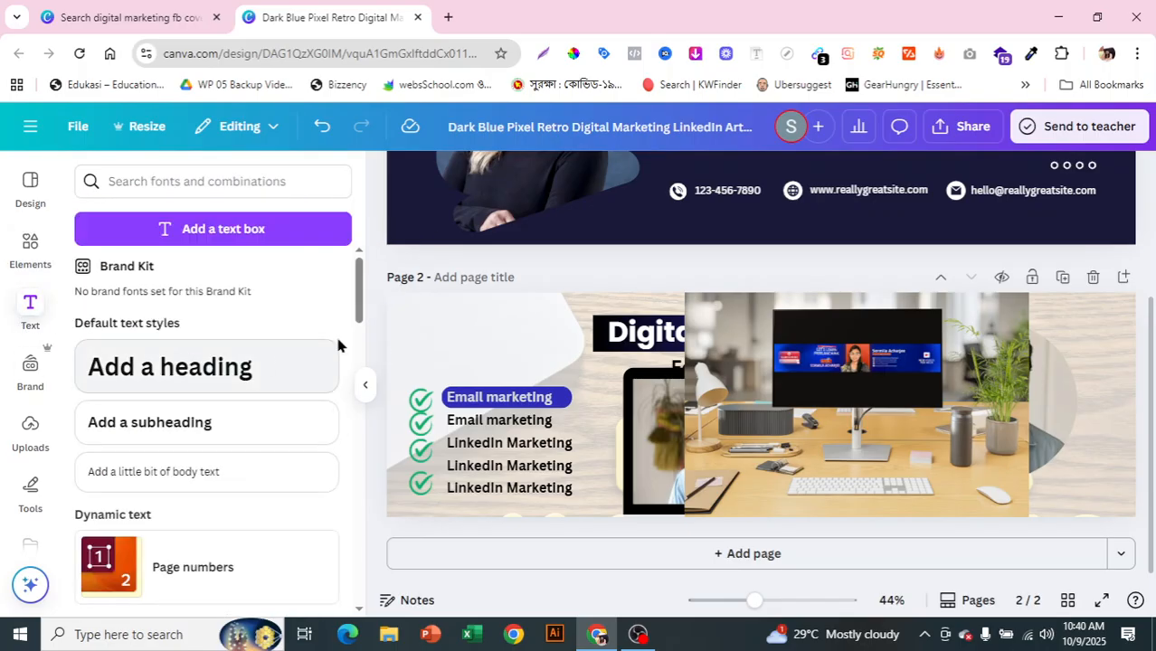
pyautogui.moveTo(359, 315); pyautogui.dragTo(362, 407)
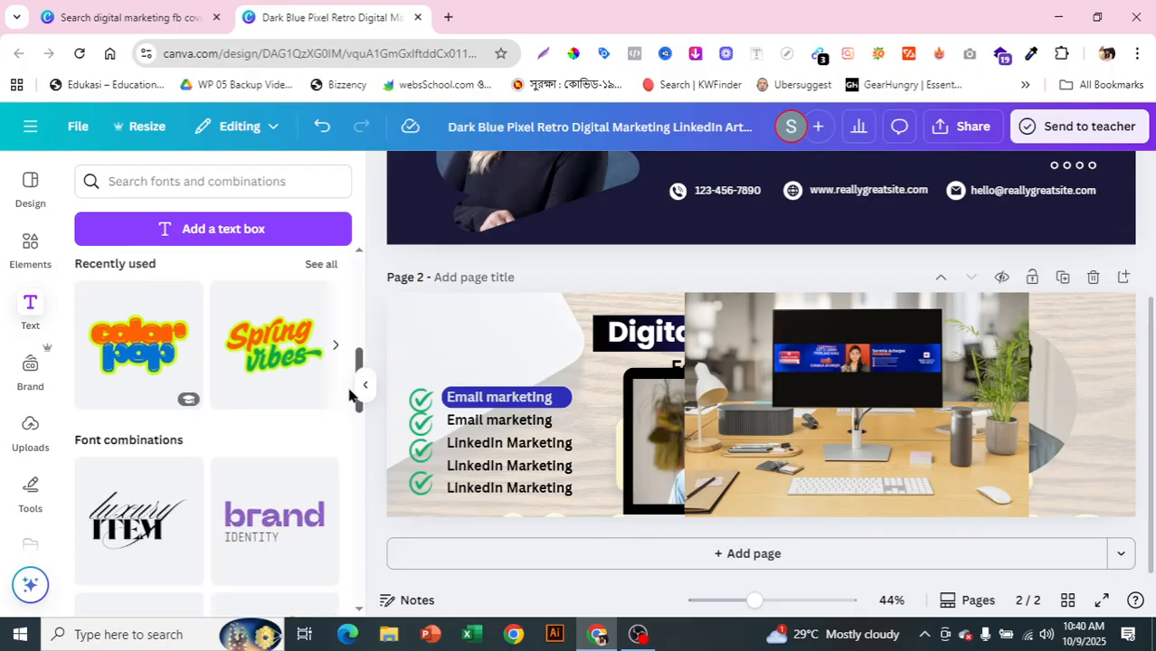
# Step: Add the Spring Vibes text graphic and rewrite its lines as 'Order' and 'Now'
pyautogui.click(263, 366)
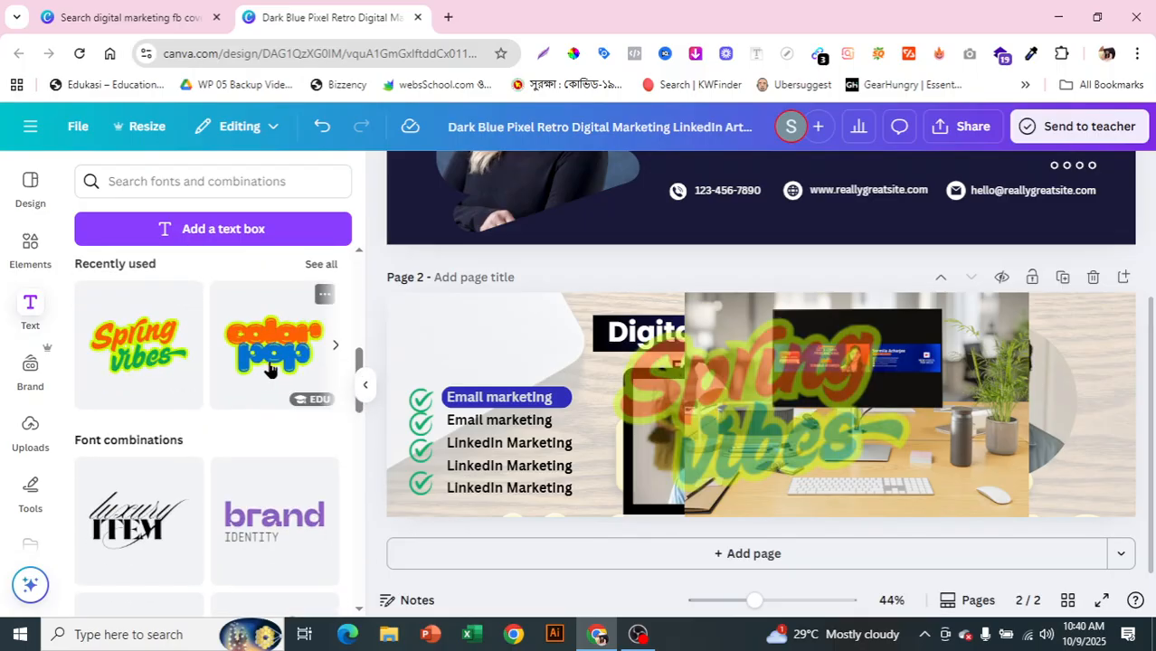
pyautogui.click(771, 413)
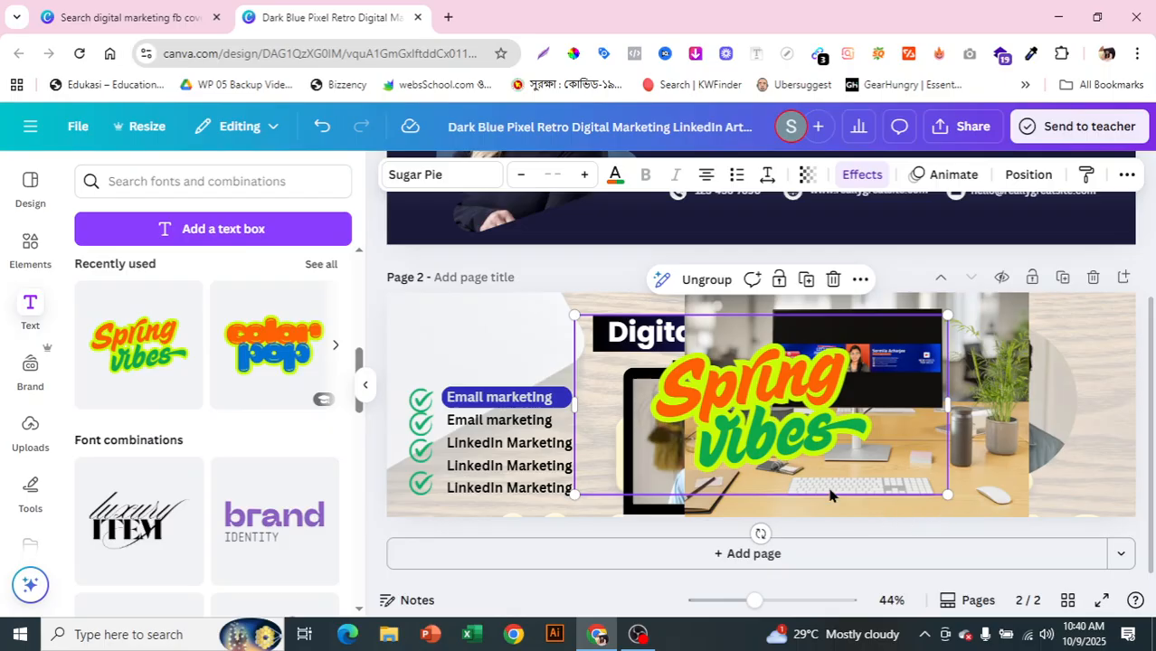
pyautogui.click(857, 434)
pyautogui.moveTo(788, 416); pyautogui.dragTo(673, 416)
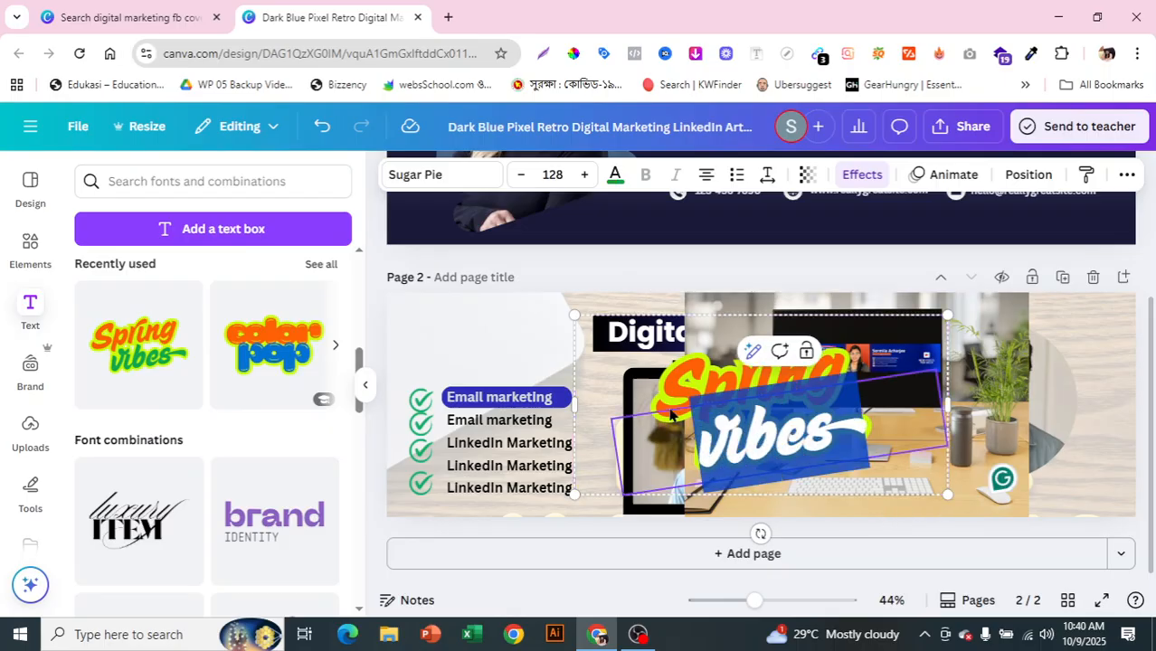
pyautogui.press('BackSpace')
pyautogui.write('Now')
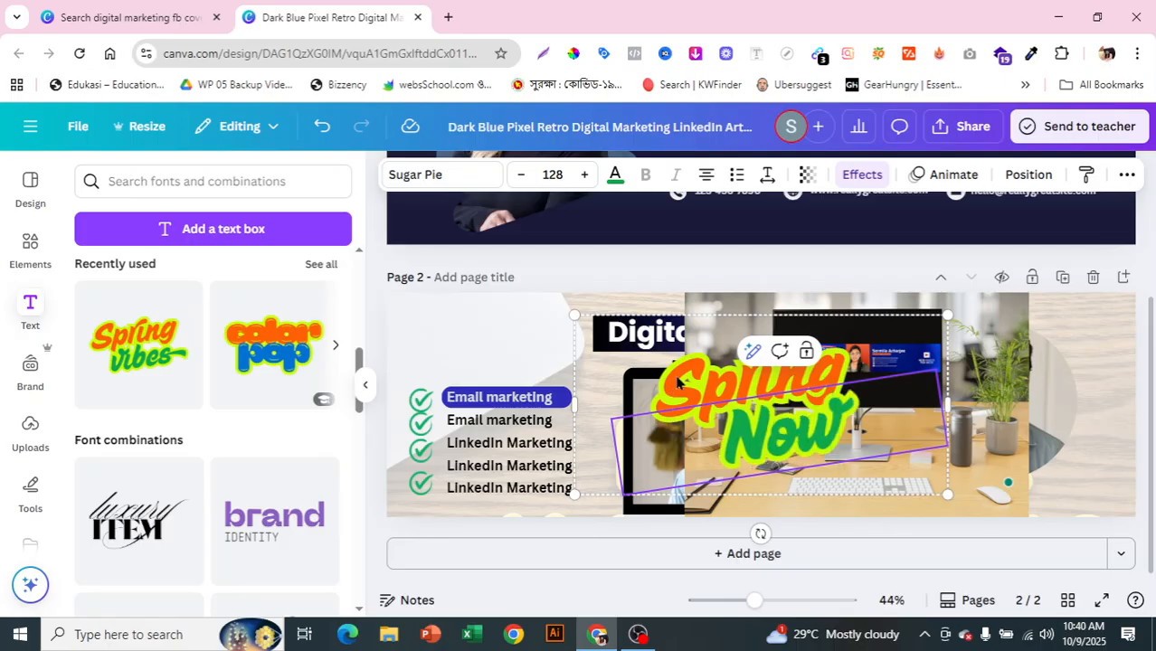
pyautogui.moveTo(860, 369); pyautogui.dragTo(572, 403)
pyautogui.press('BackSpace')
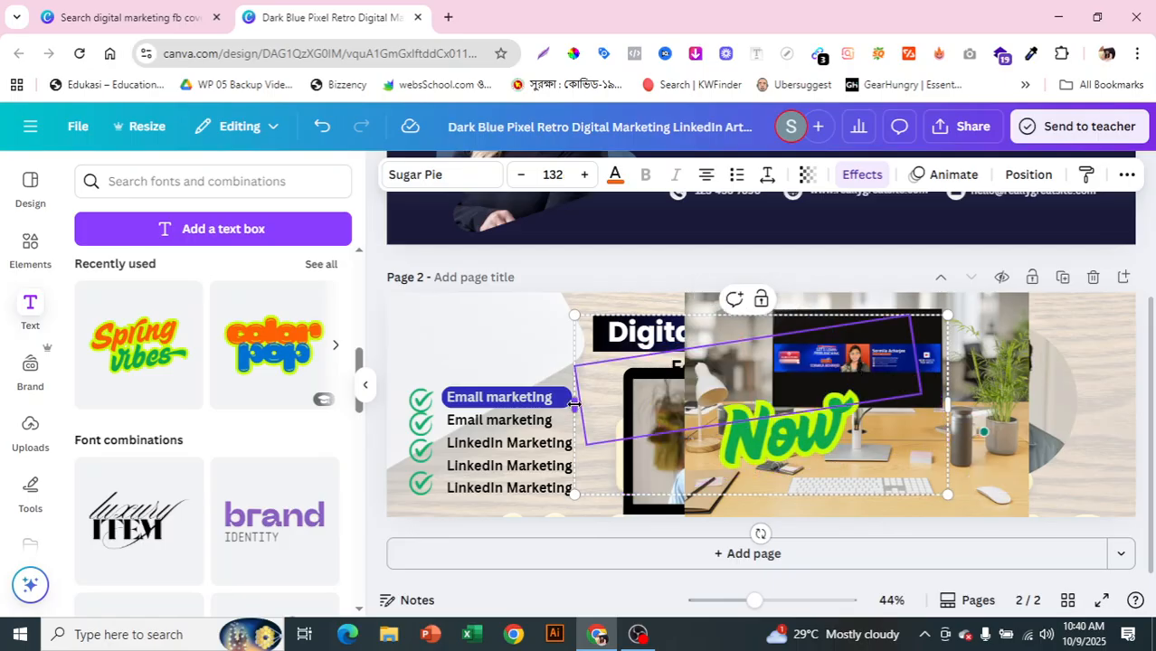
pyautogui.write('Order')
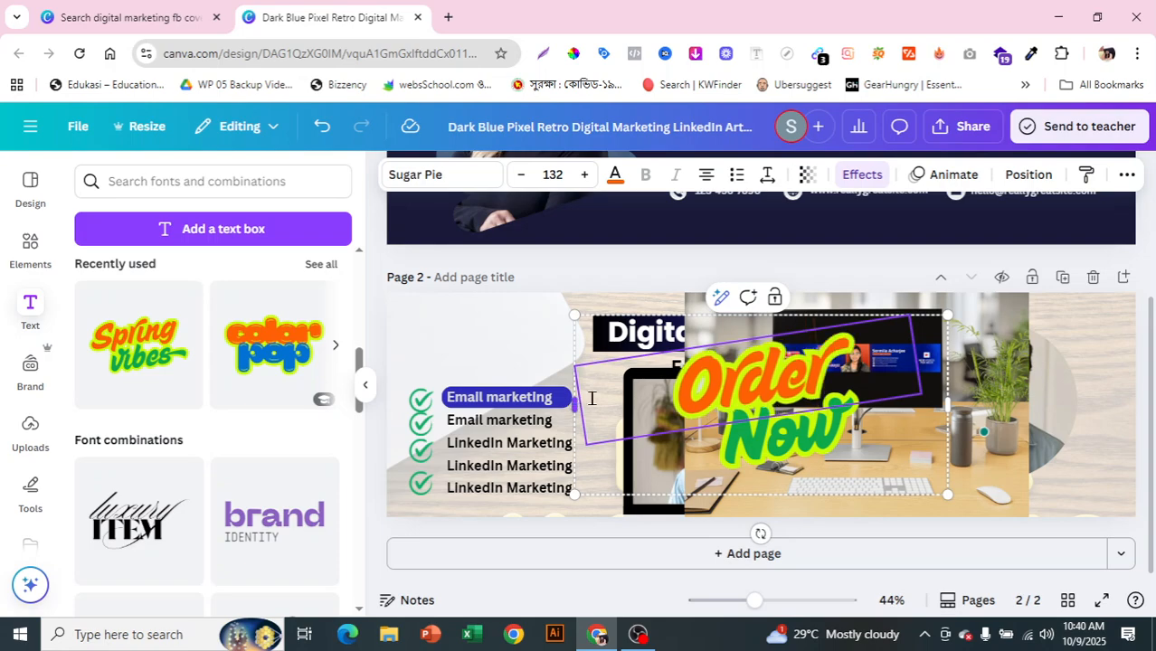
pyautogui.press('Escape')
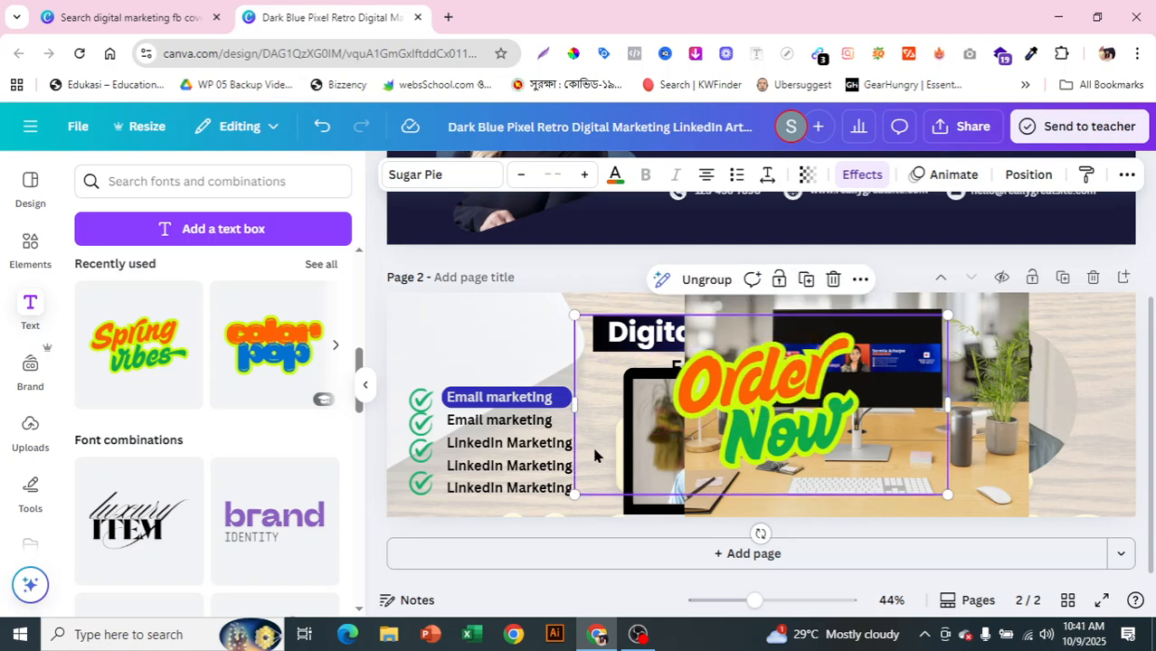
# Step: Shrink the Order Now graphic to 456 by 220 and move it to the desk's lower right
pyautogui.moveTo(735, 401); pyautogui.dragTo(775, 388)
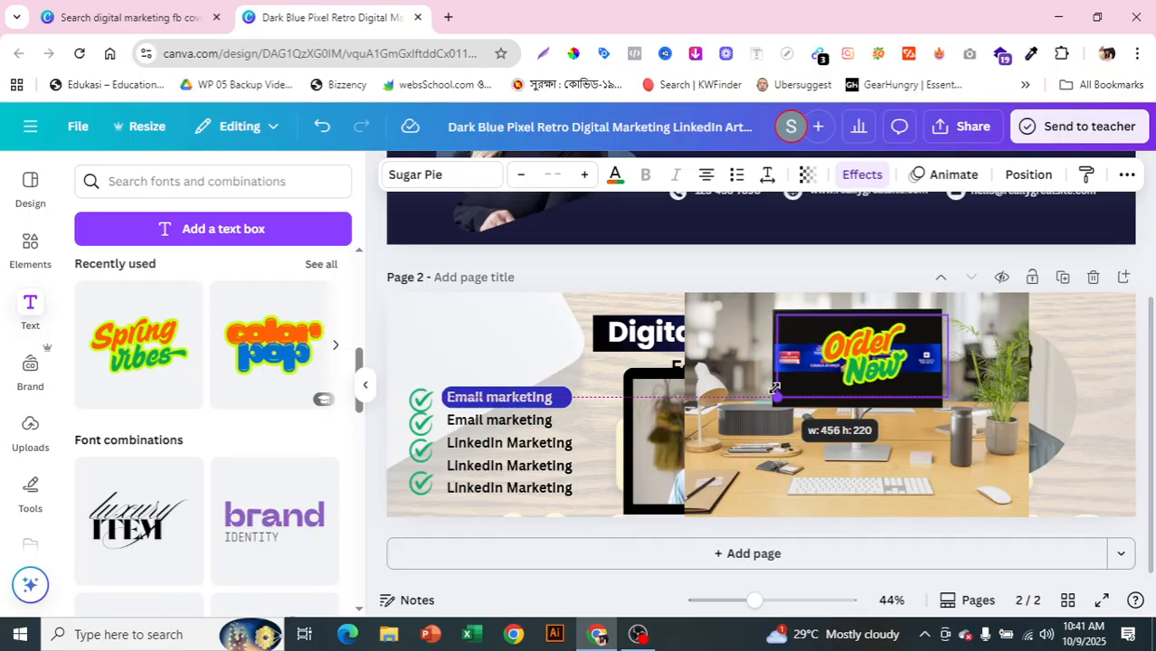
pyautogui.moveTo(775, 388); pyautogui.dragTo(776, 389)
pyautogui.moveTo(877, 369); pyautogui.dragTo(968, 485)
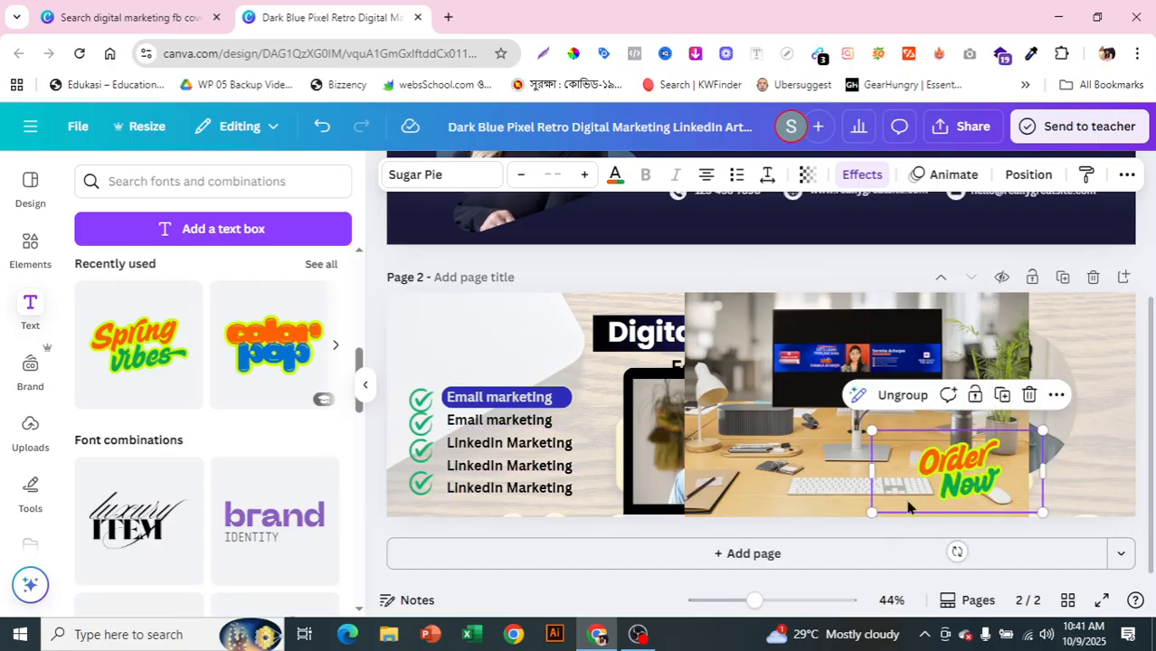
pyautogui.click(751, 463)
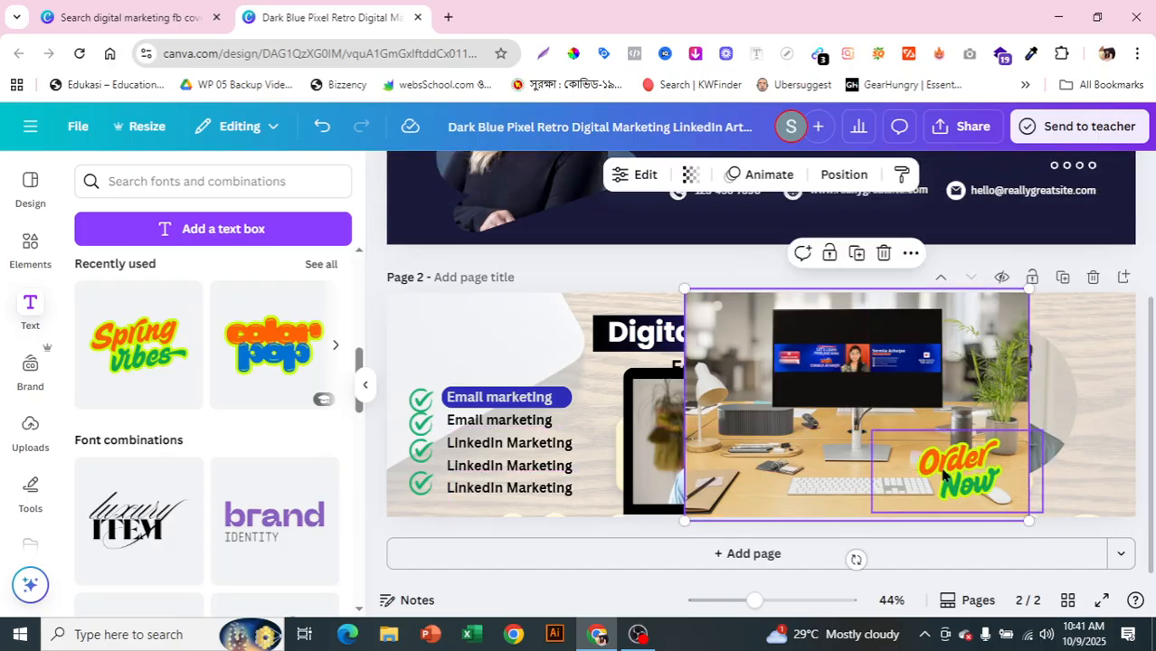
# Step: Start an upload from Uploads but close the file picker without choosing a file
pyautogui.moveTo(359, 380); pyautogui.dragTo(380, 260)
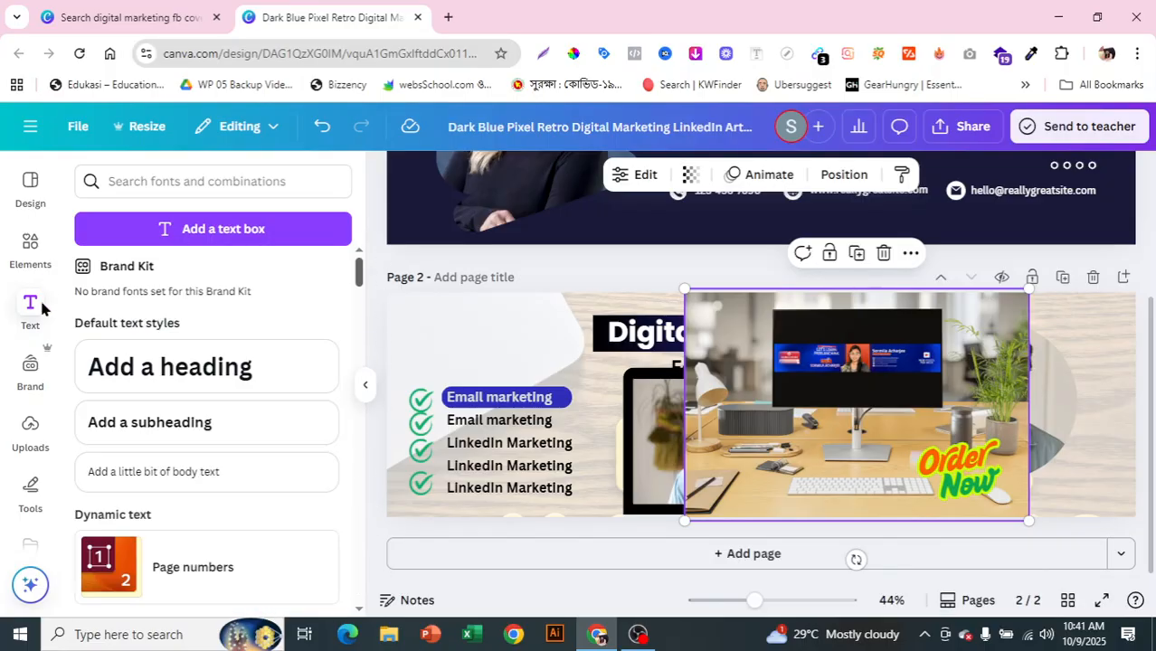
pyautogui.click(30, 434)
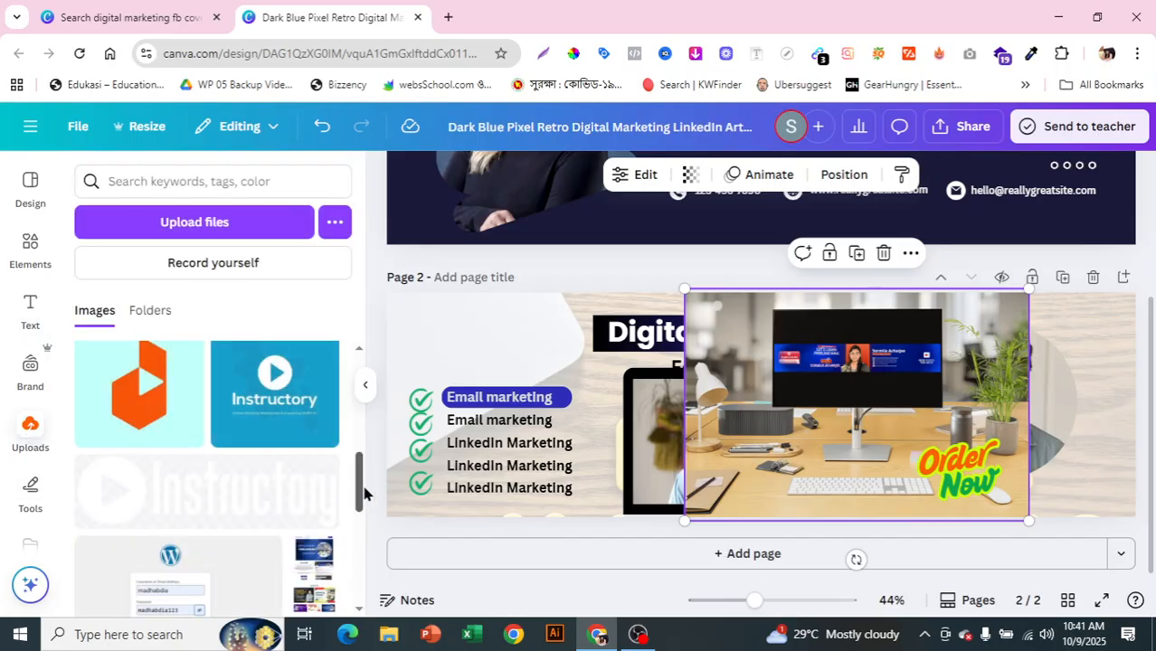
pyautogui.moveTo(364, 493); pyautogui.dragTo(359, 308)
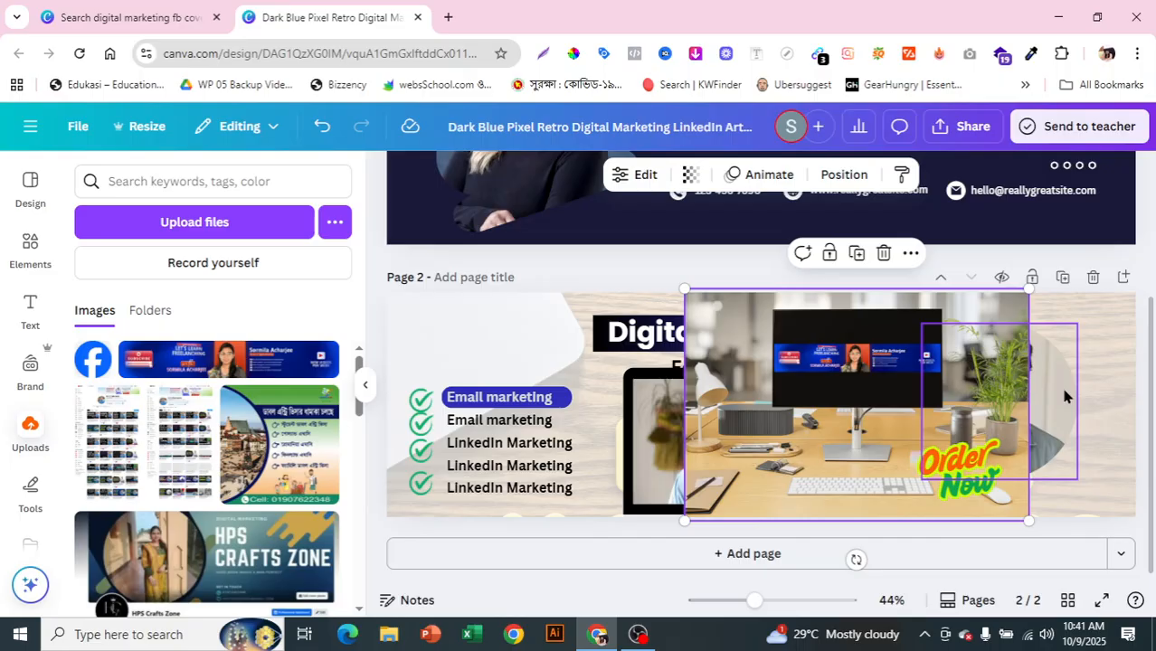
pyautogui.click(228, 222)
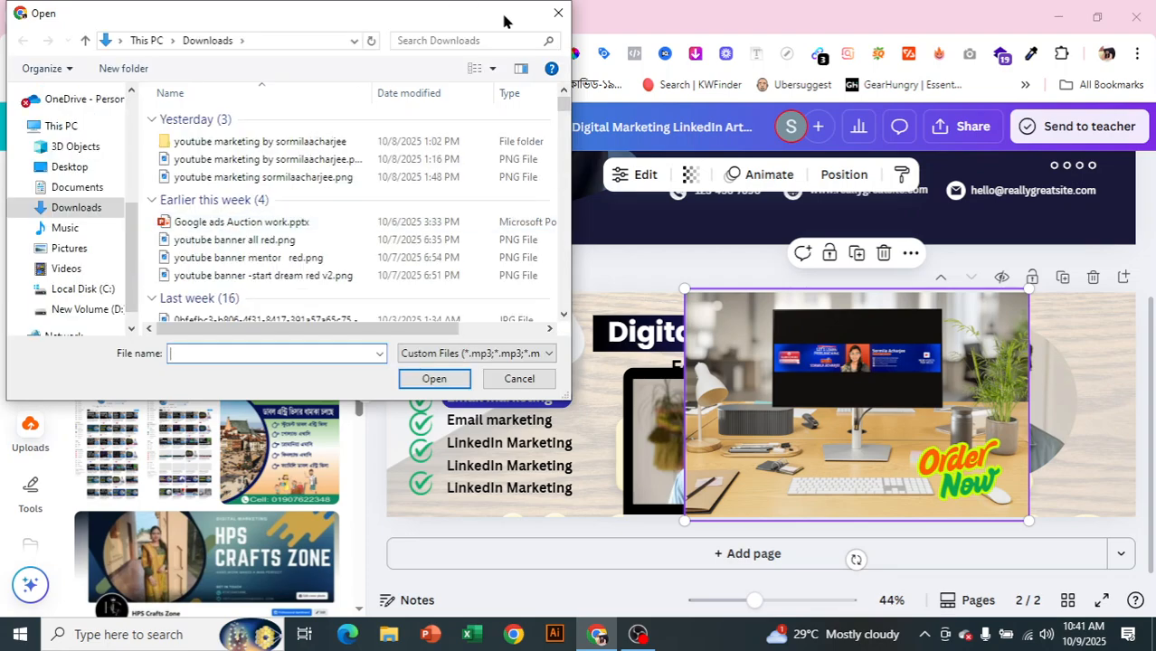
pyautogui.click(558, 15)
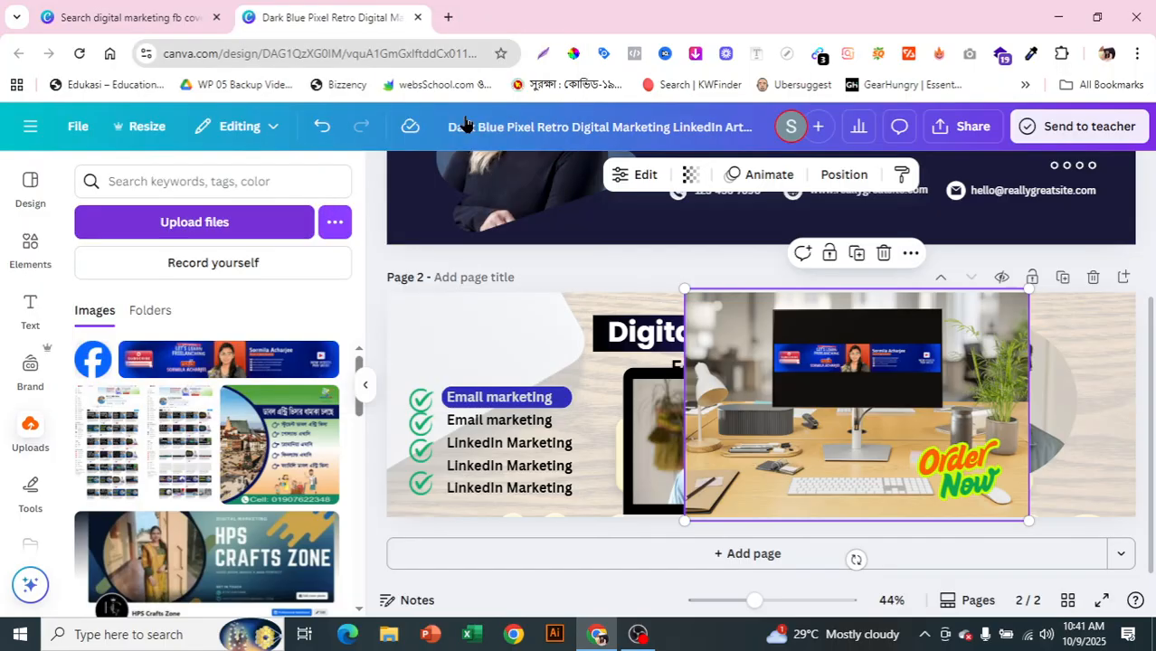
# Step: Scroll the sidebar down and bring up the drawing Tools
pyautogui.scroll(-1, 50, 496)
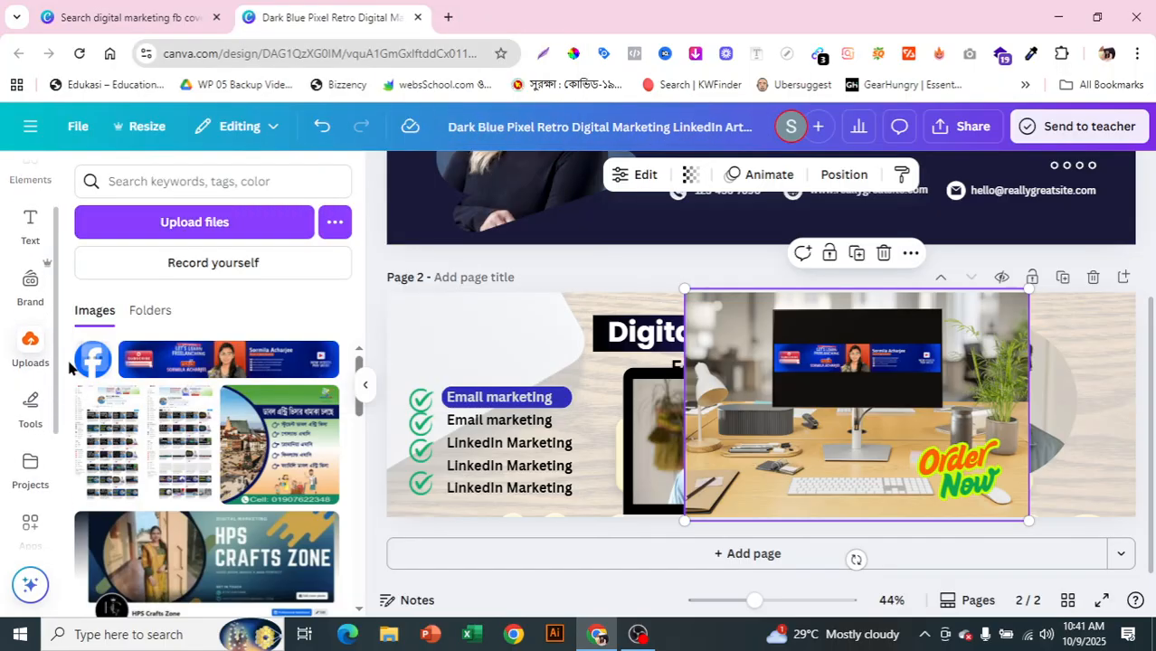
pyautogui.scroll(-2, 46, 413)
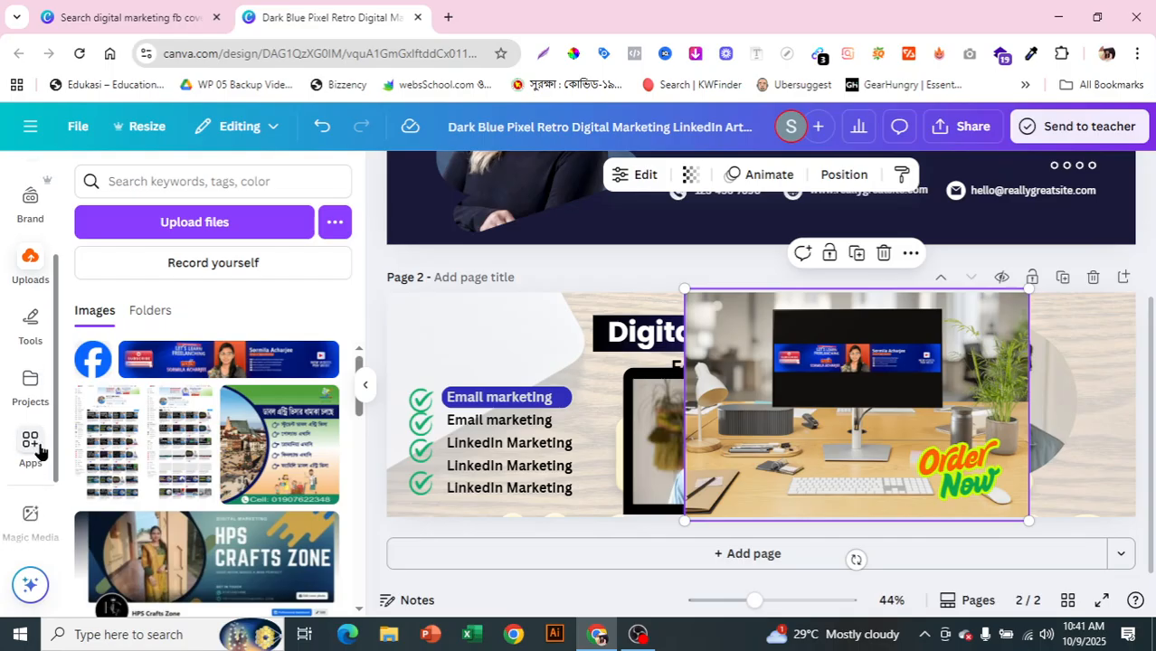
pyautogui.click(35, 305)
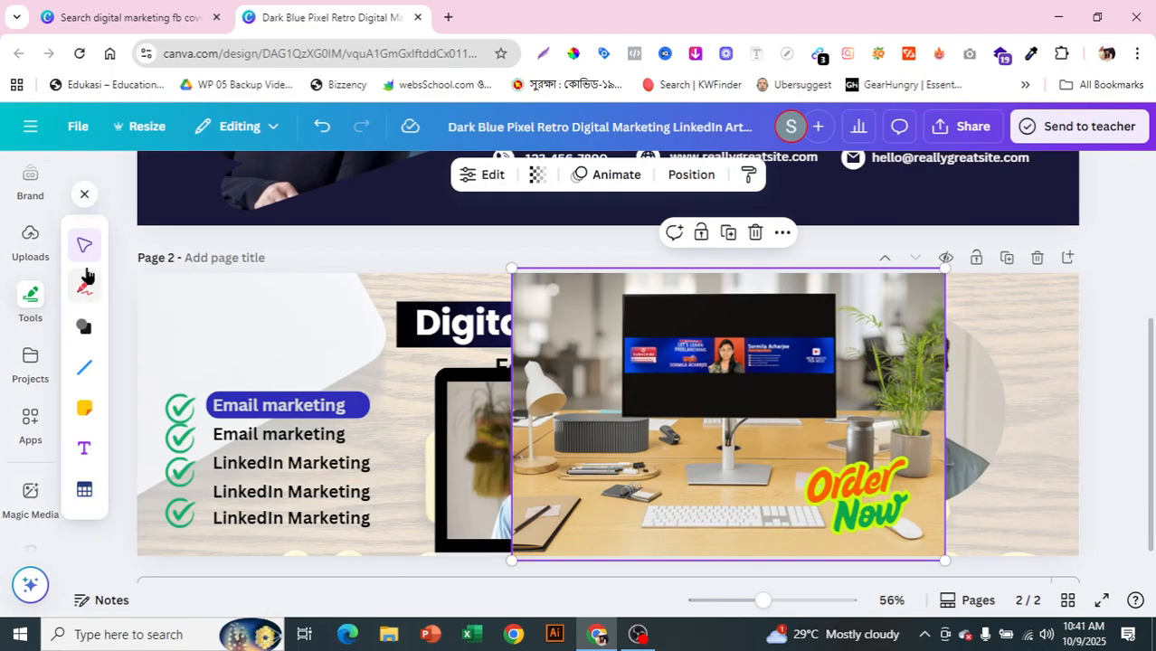
# Step: Search the apps for 'br' and open the Brandfetch Logo app
pyautogui.click(36, 433)
pyautogui.rightClick(39, 430)
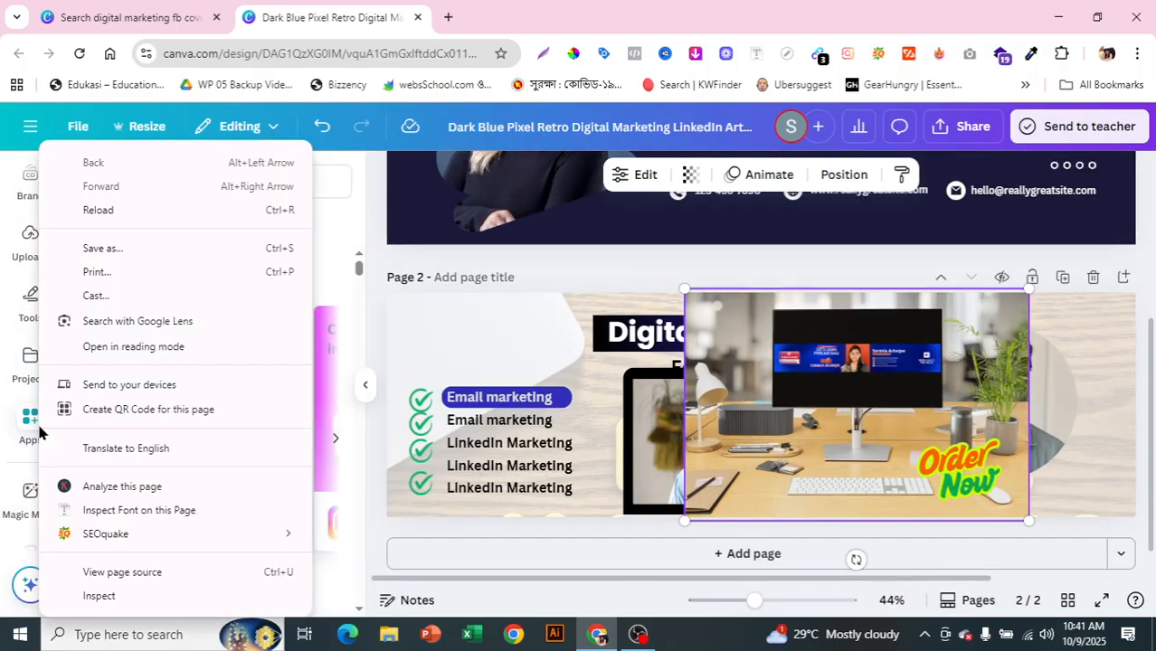
pyautogui.press('Escape')
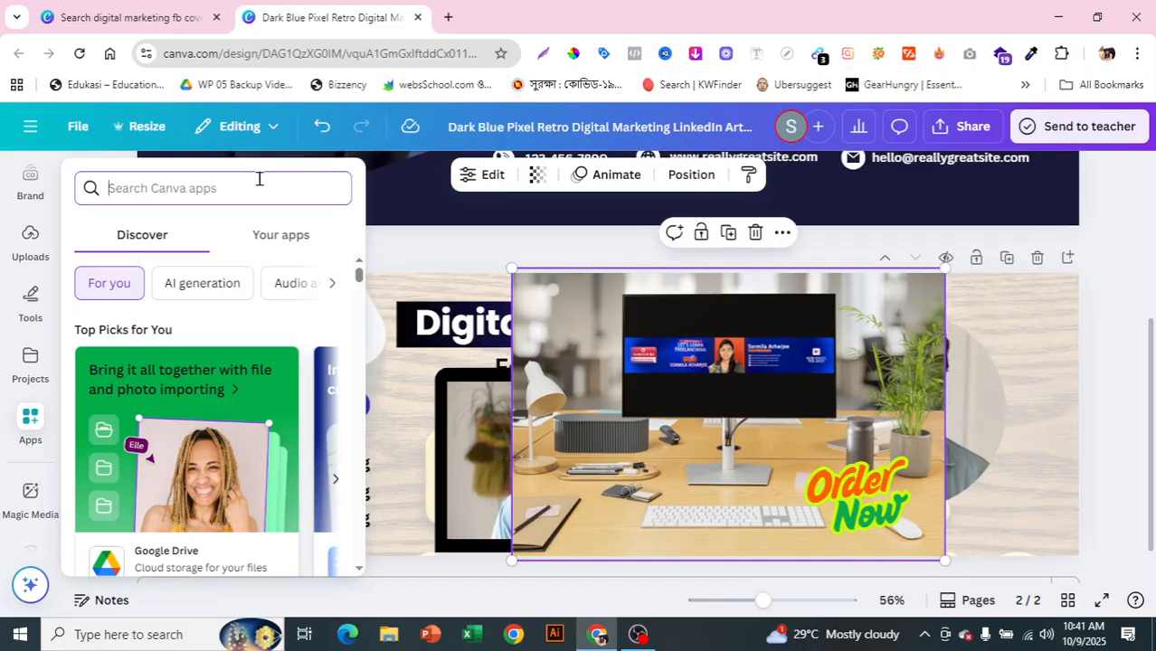
pyautogui.write('brand')
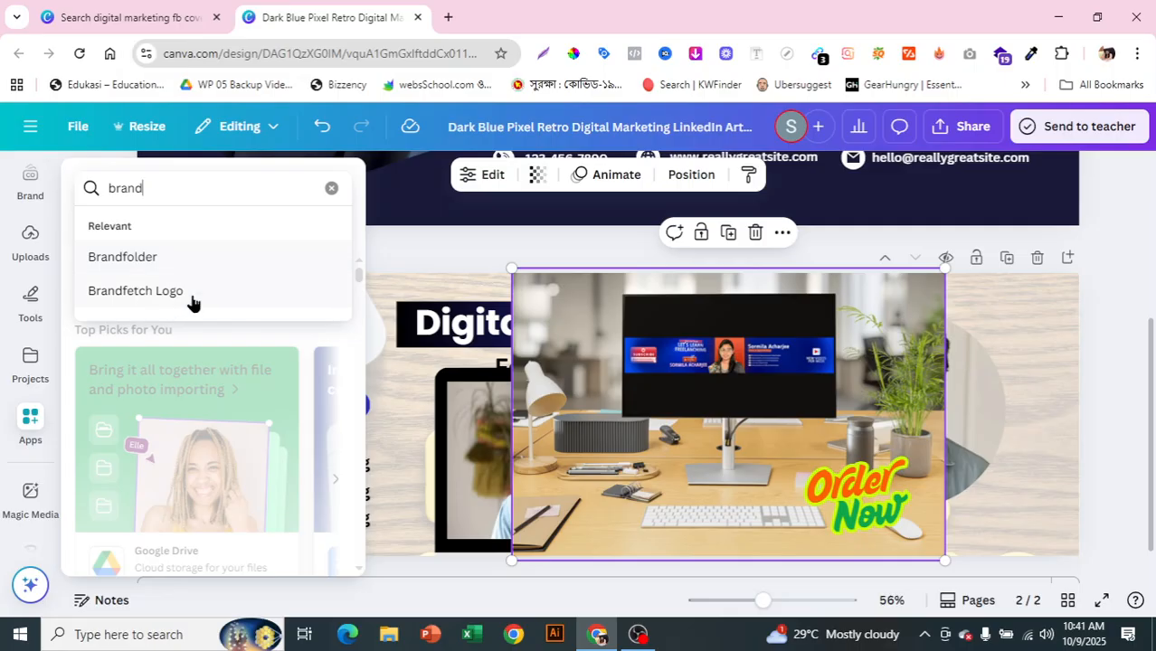
pyautogui.click(181, 291)
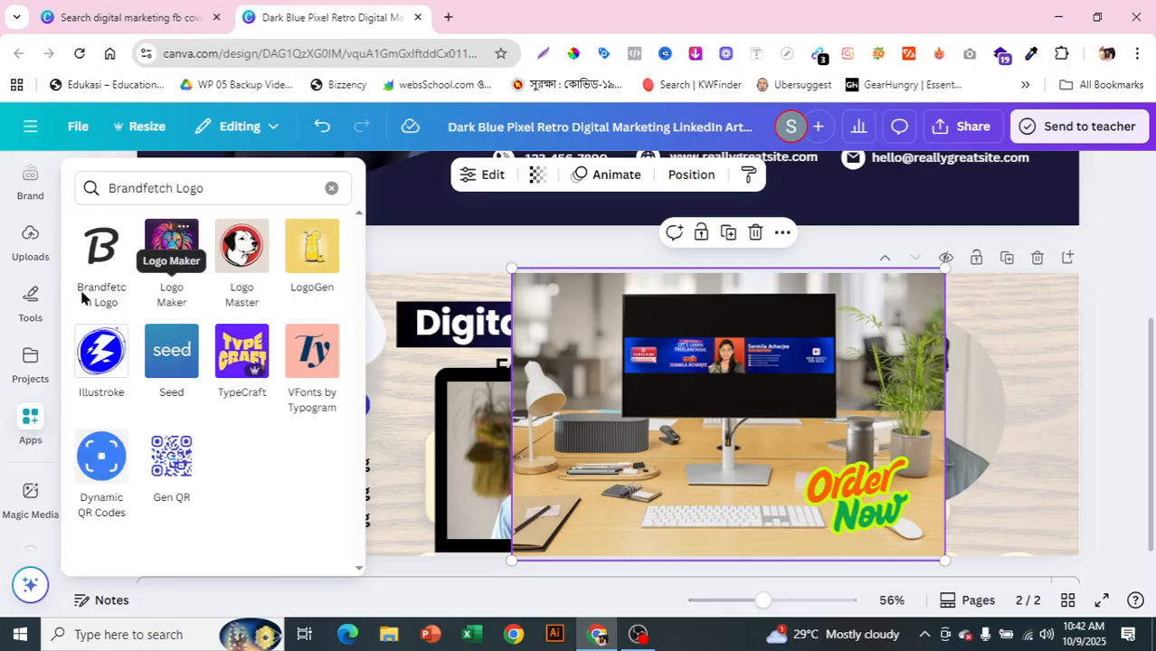
pyautogui.click(91, 285)
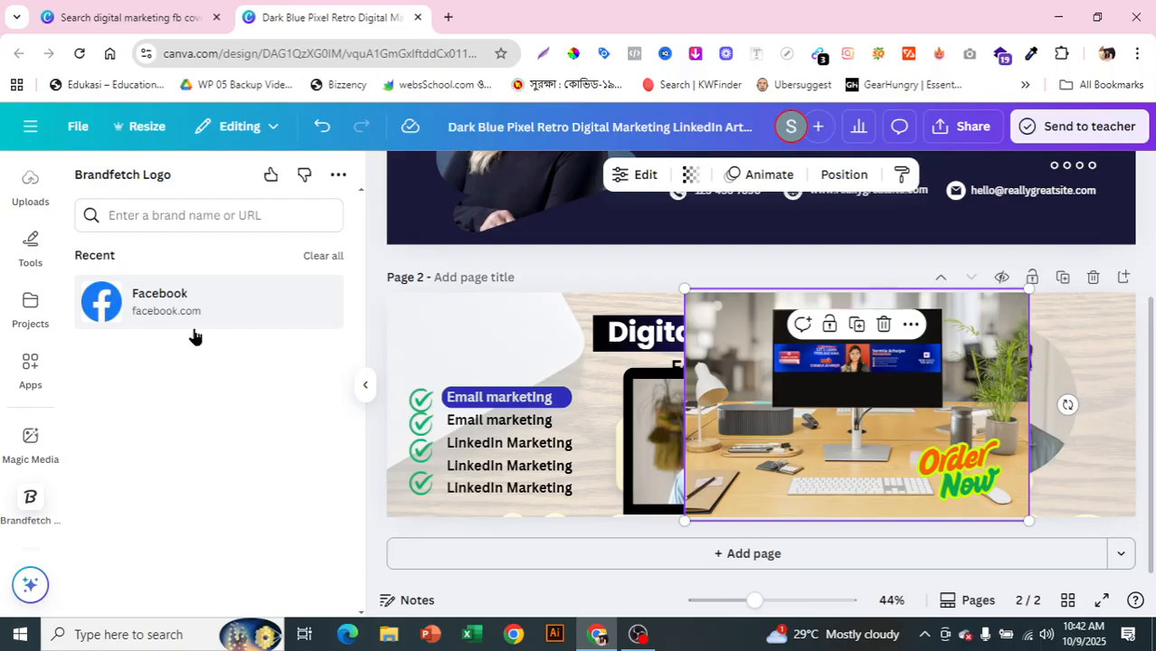
# Step: Look up Facebook's brand colours and logos, then clear the brand search
pyautogui.click(137, 307)
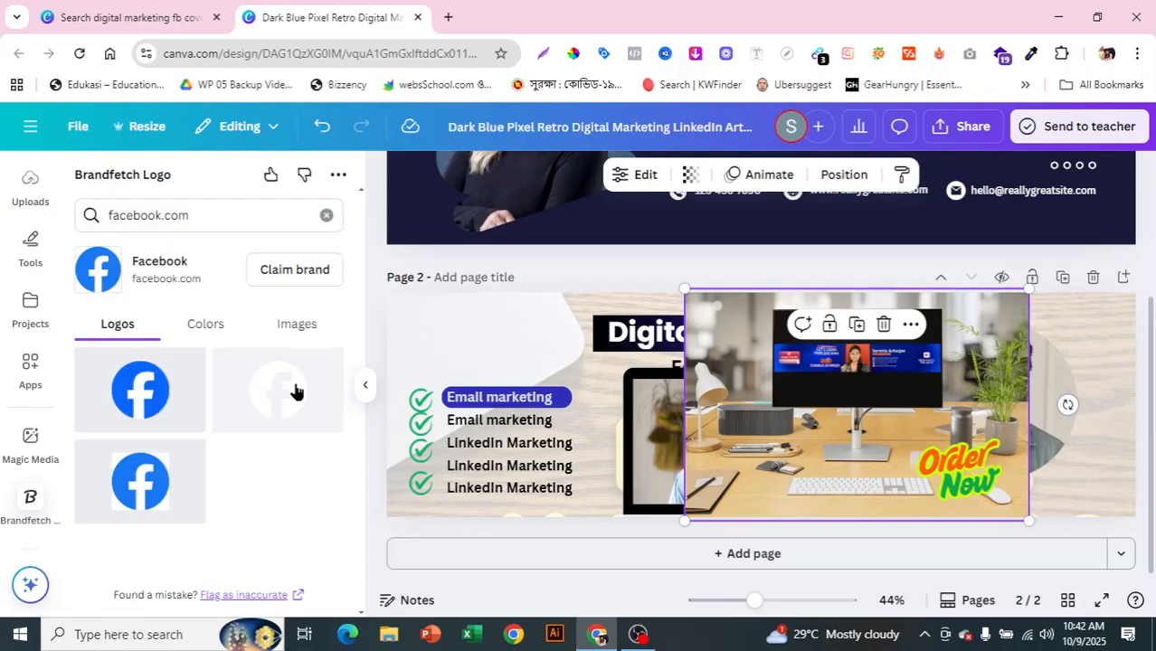
pyautogui.click(182, 336)
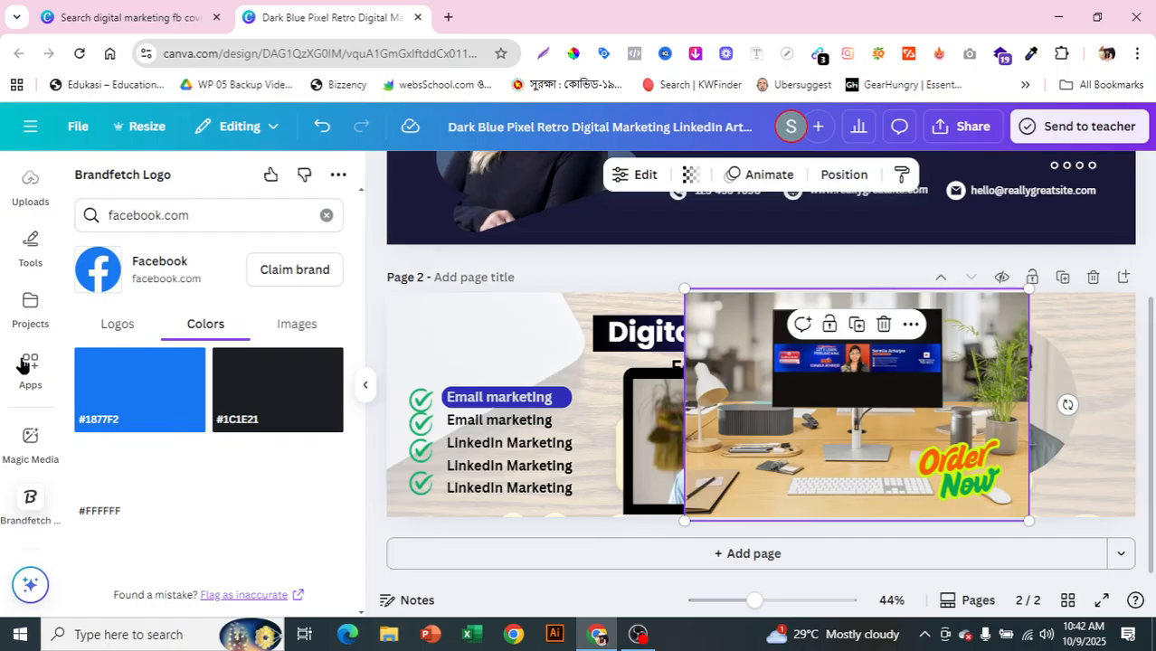
pyautogui.click(127, 327)
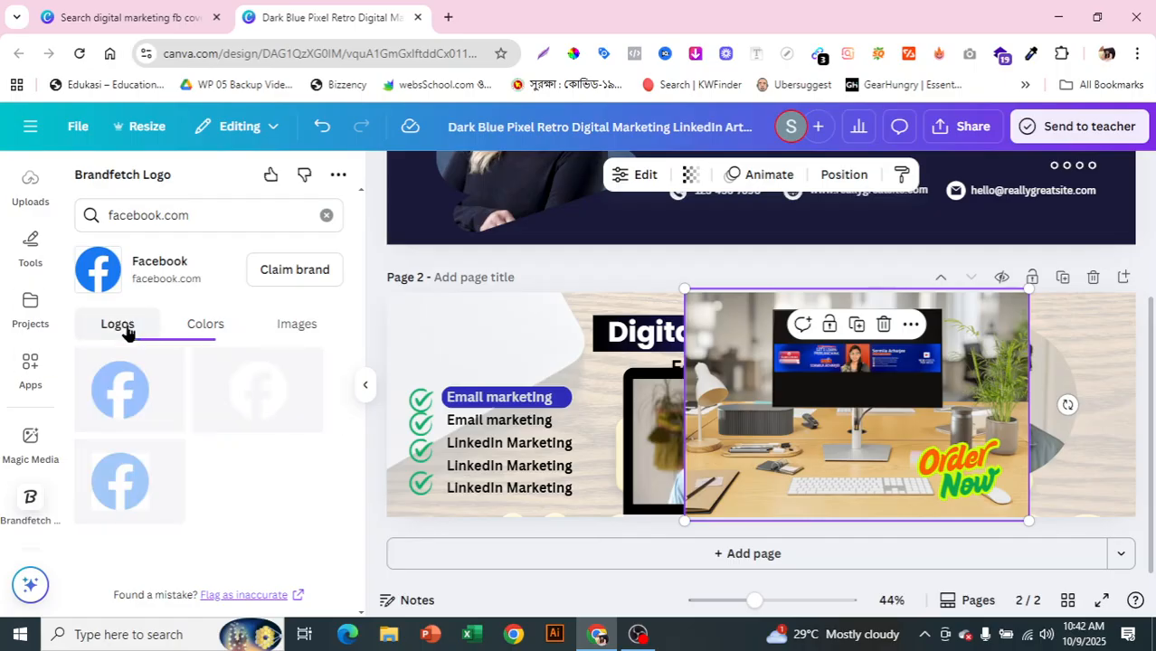
pyautogui.click(326, 215)
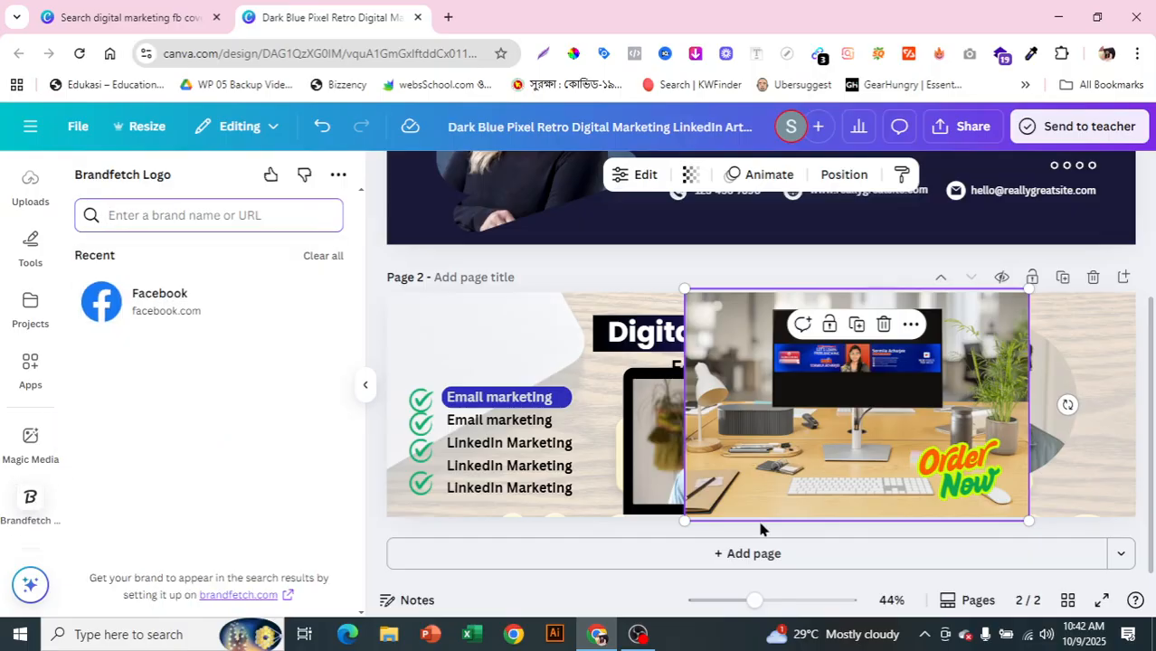
# Step: Add a blank third page and place a square shape on it
pyautogui.click(746, 555)
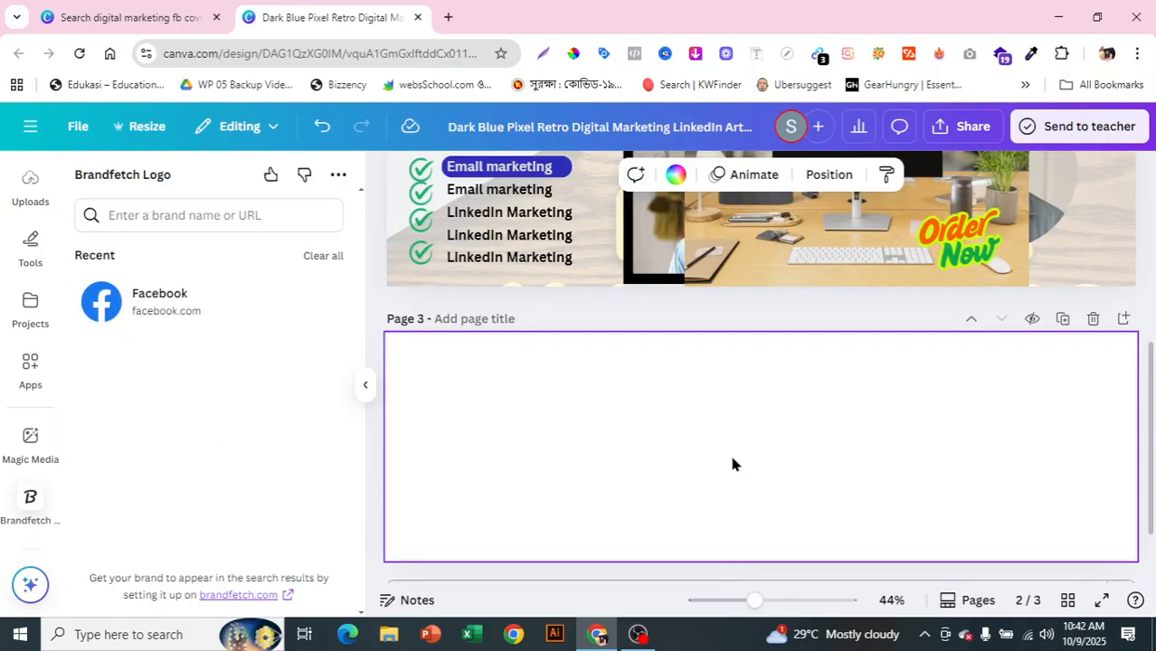
pyautogui.moveTo(57, 373); pyautogui.dragTo(62, 160)
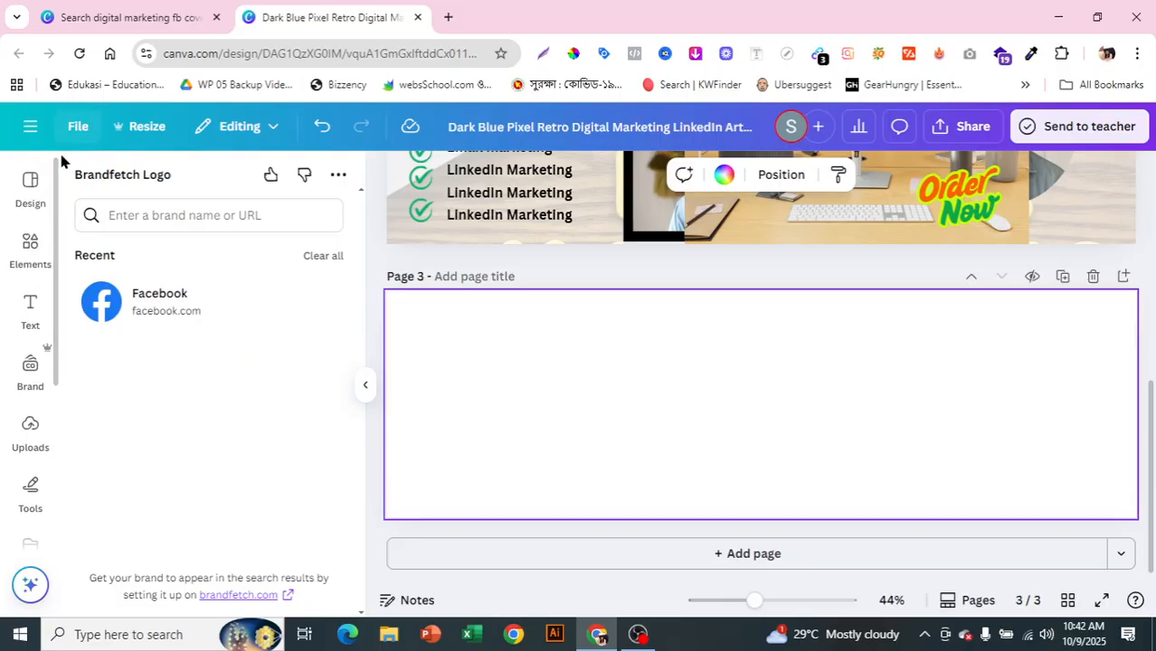
pyautogui.click(30, 247)
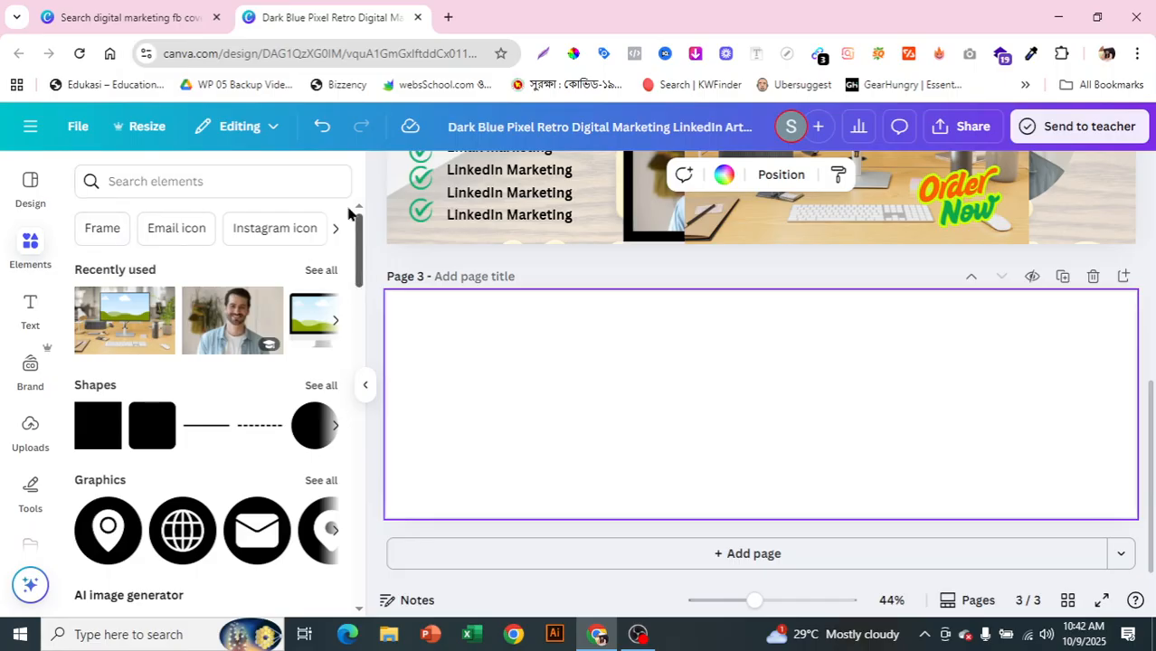
pyautogui.click(94, 449)
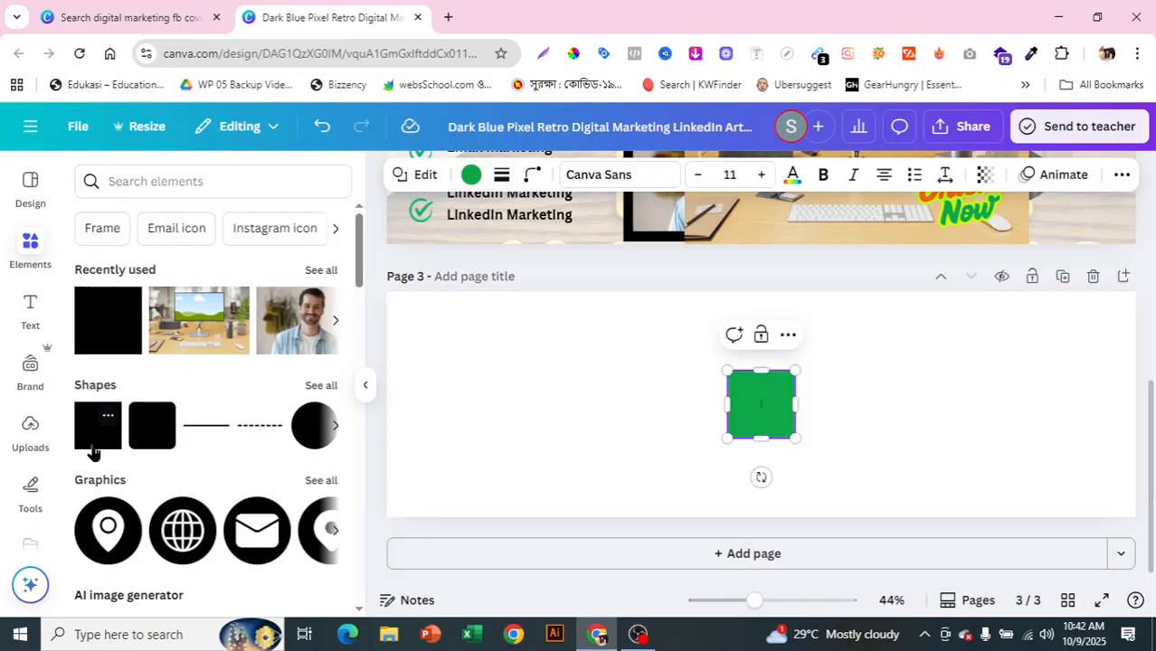
# Step: Stretch the green square over page 3's full width and height, showing its colour choices
pyautogui.moveTo(467, 423); pyautogui.dragTo(375, 403)
pyautogui.moveTo(589, 256); pyautogui.dragTo(589, 251)
pyautogui.moveTo(586, 543); pyautogui.dragTo(582, 547)
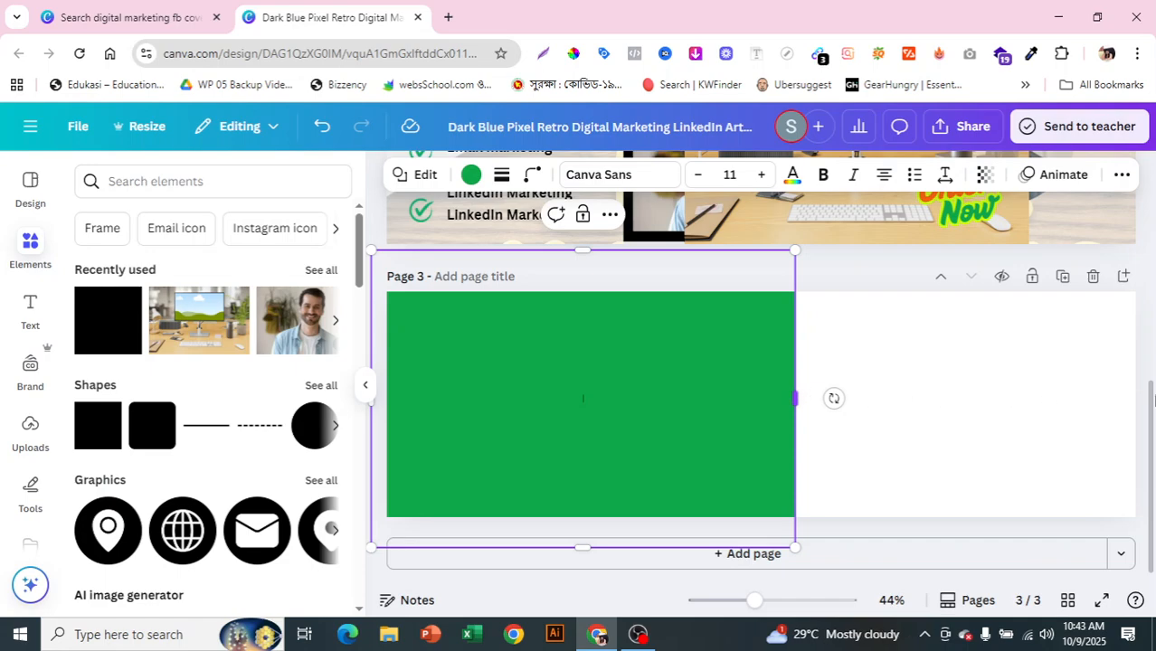
pyautogui.moveTo(799, 395); pyautogui.dragTo(1145, 398)
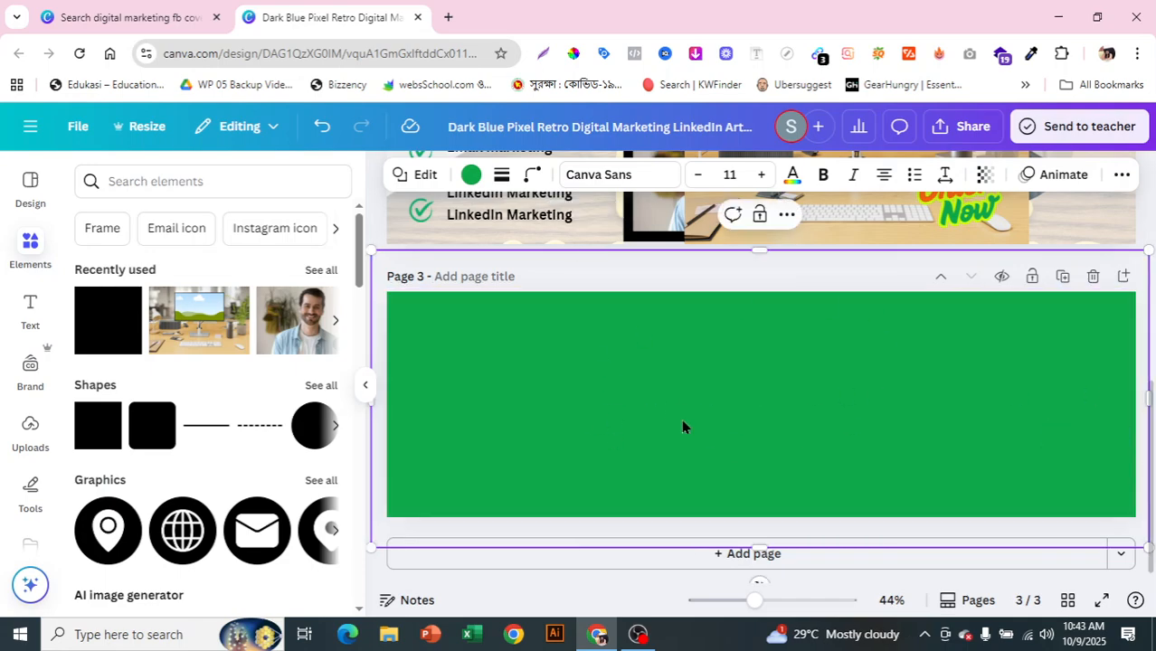
pyautogui.click(467, 178)
pyautogui.moveTo(358, 256); pyautogui.dragTo(369, 514)
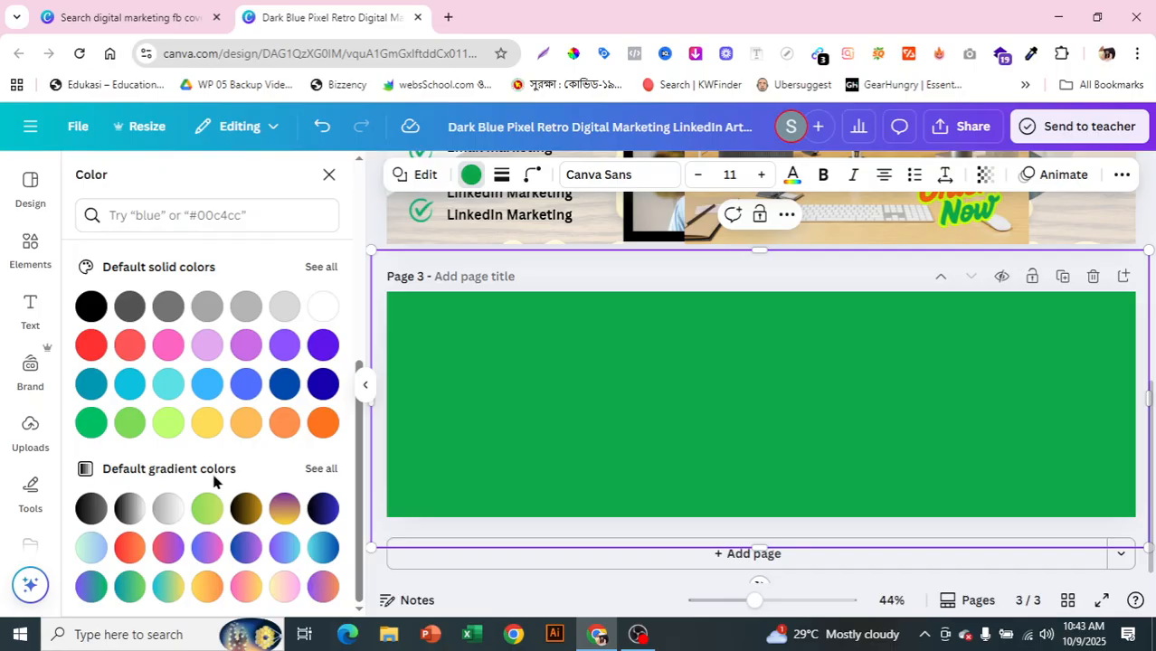
# Step: Try default gradients on page 3: black-to-gold, dark blue, then red-to-green
pyautogui.click(246, 508)
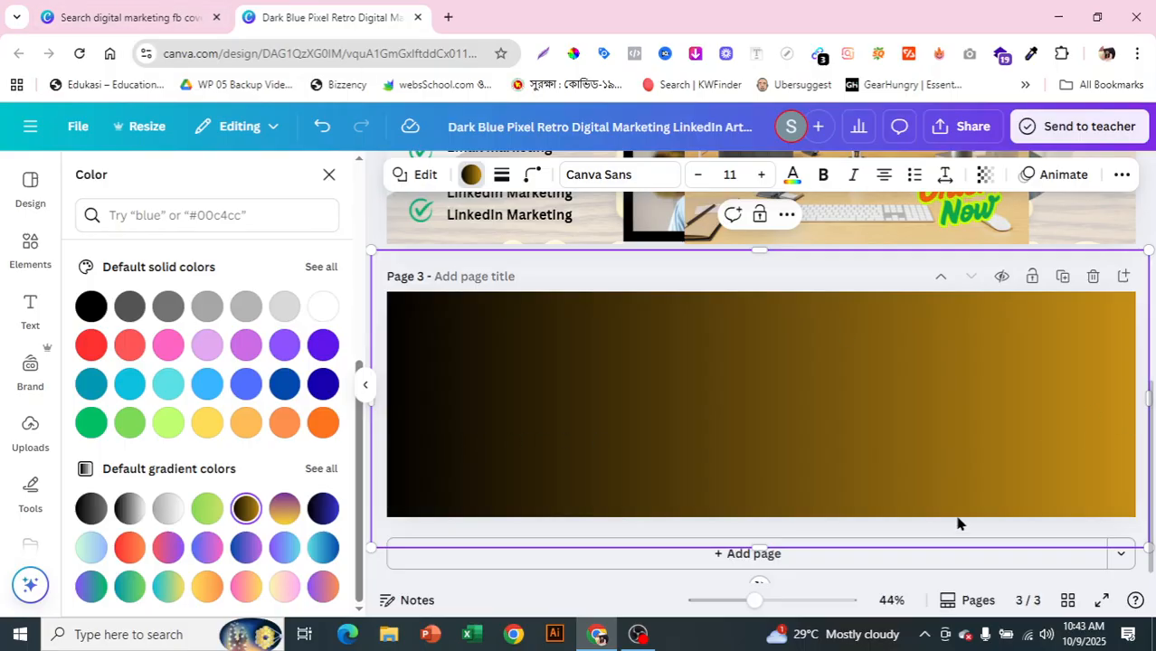
pyautogui.scroll(2, 638, 584)
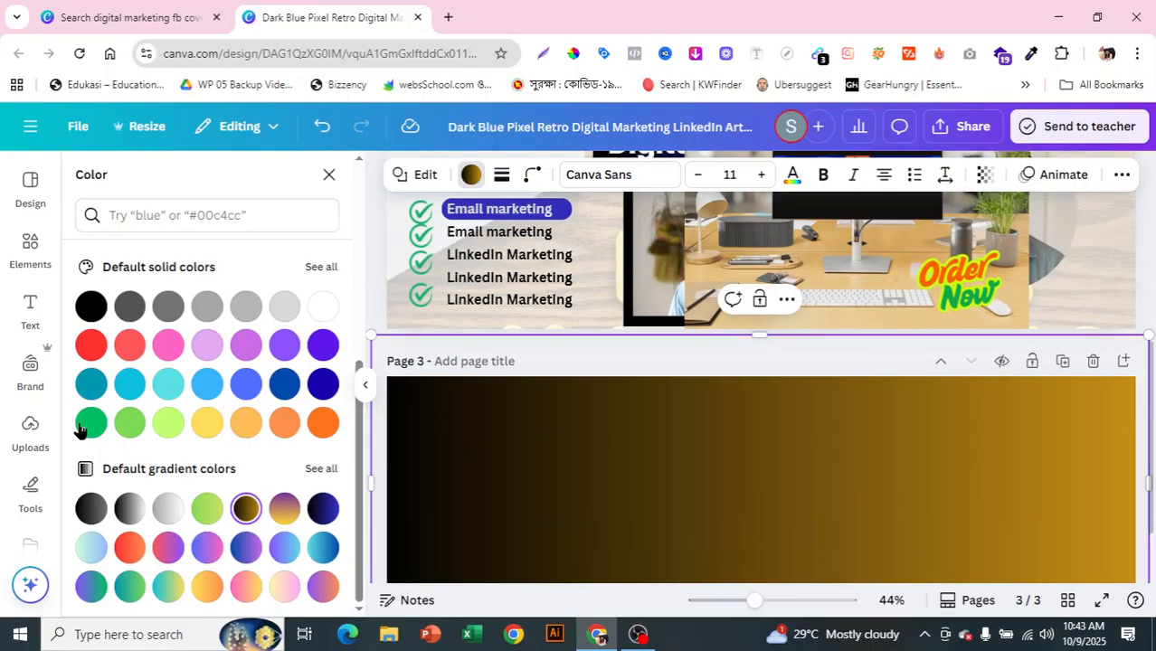
pyautogui.click(323, 509)
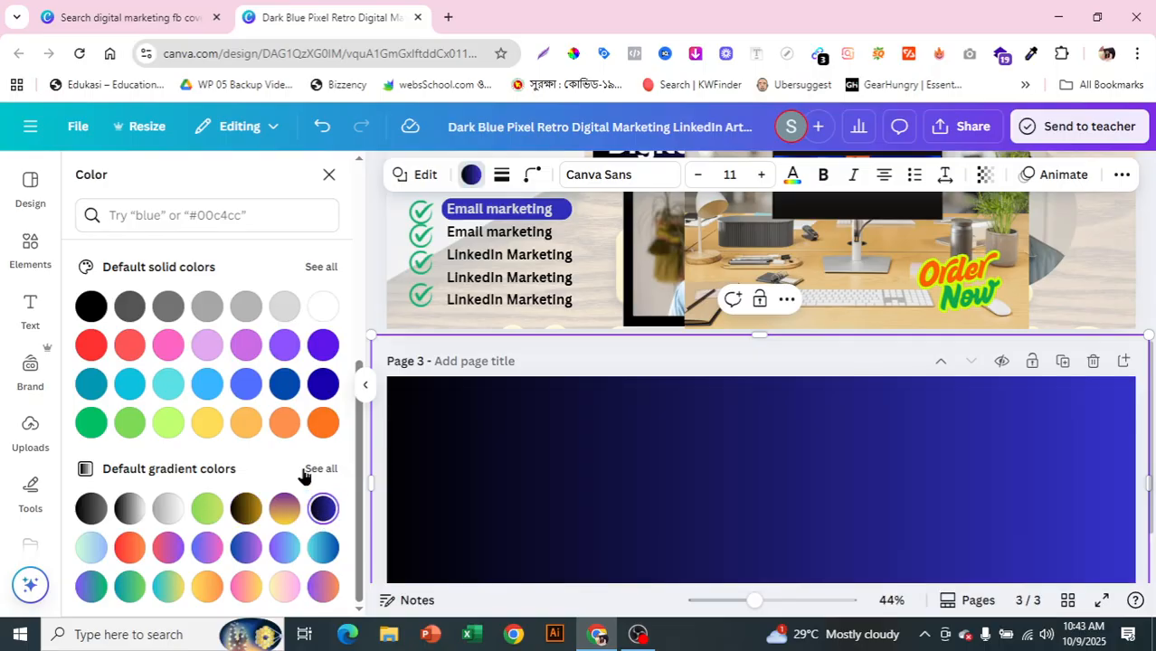
pyautogui.click(320, 470)
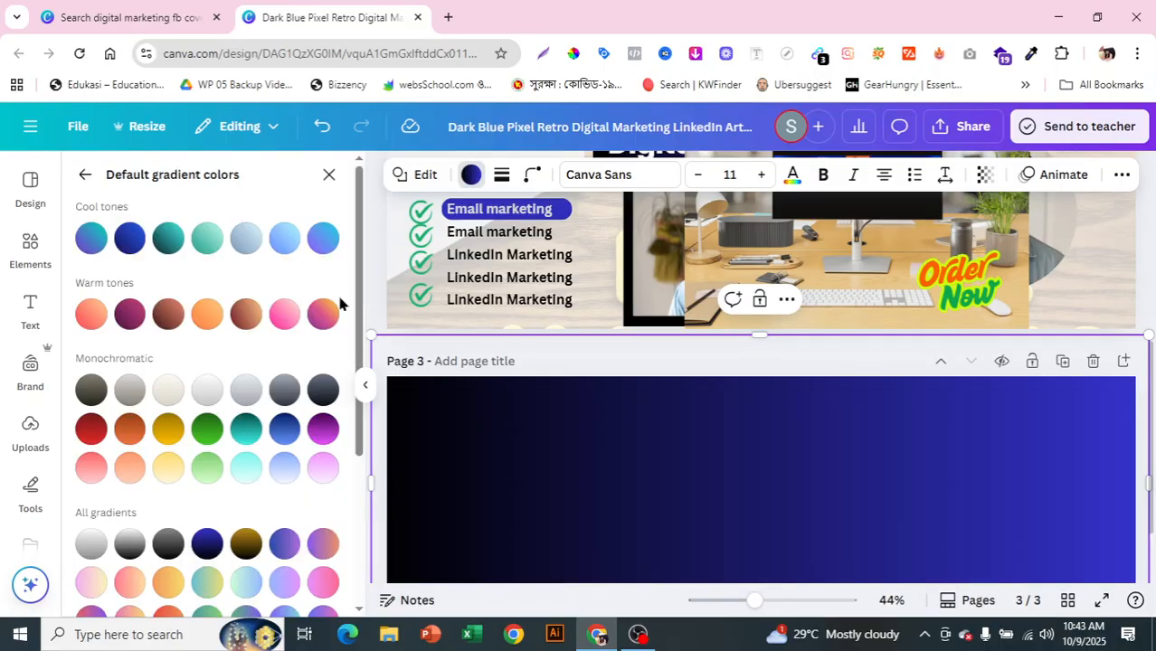
pyautogui.moveTo(358, 308); pyautogui.dragTo(363, 537)
pyautogui.click(210, 430)
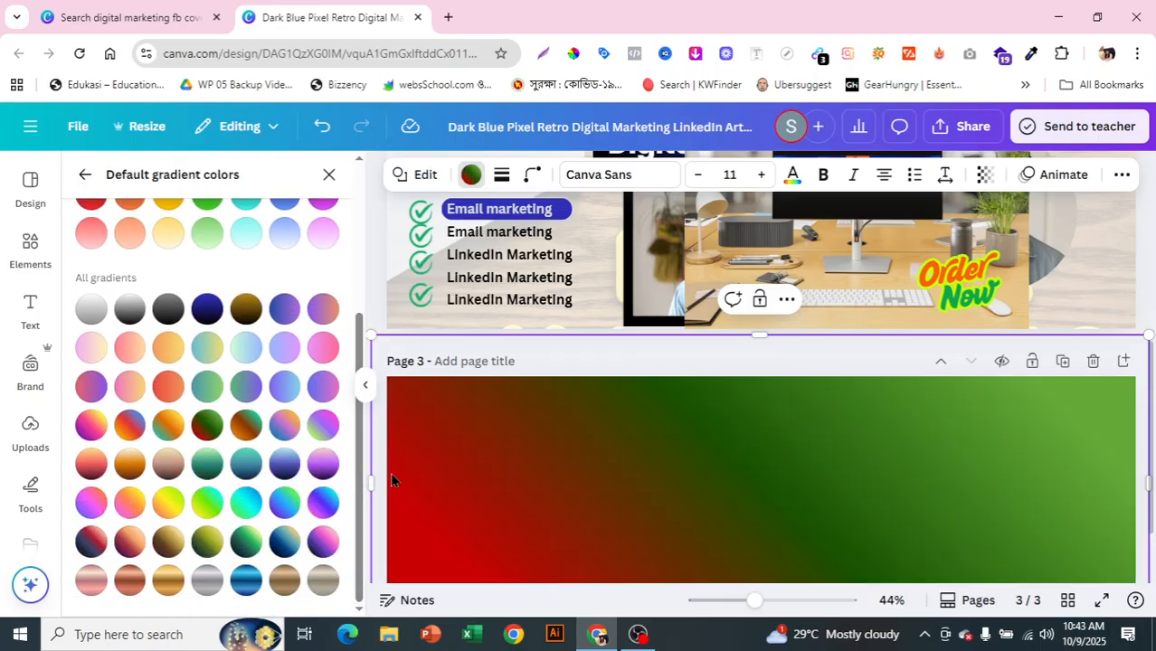
pyautogui.moveTo(360, 470); pyautogui.dragTo(351, 201)
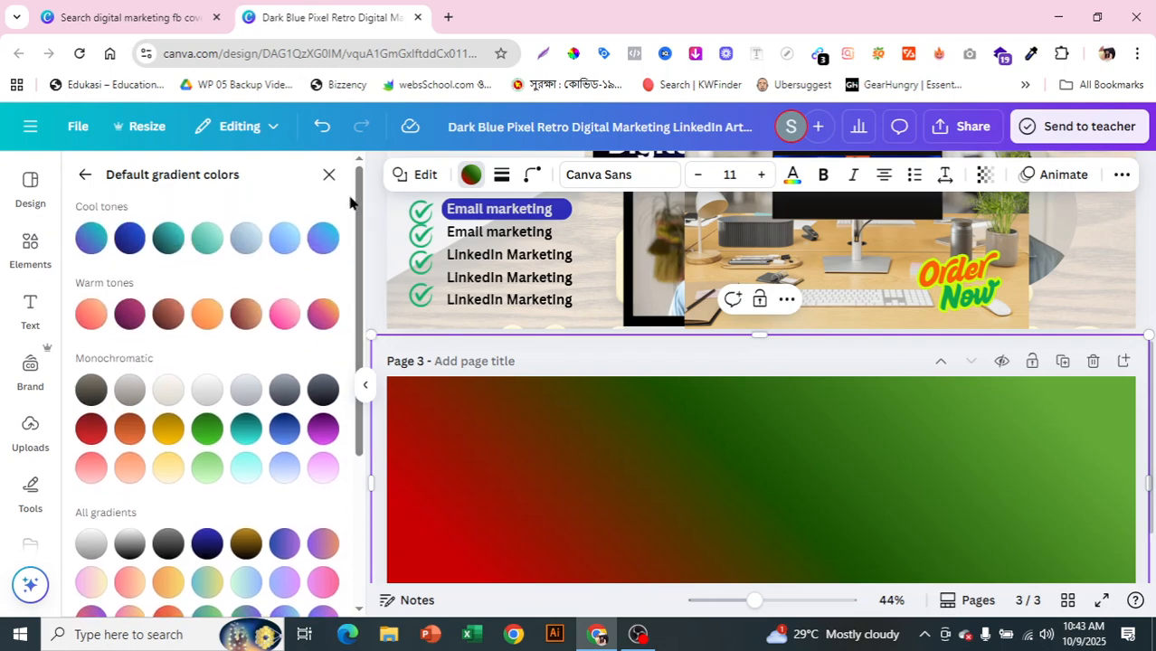
# Step: Build a custom left-to-right linear gradient from red through dark green to light green
pyautogui.click(85, 174)
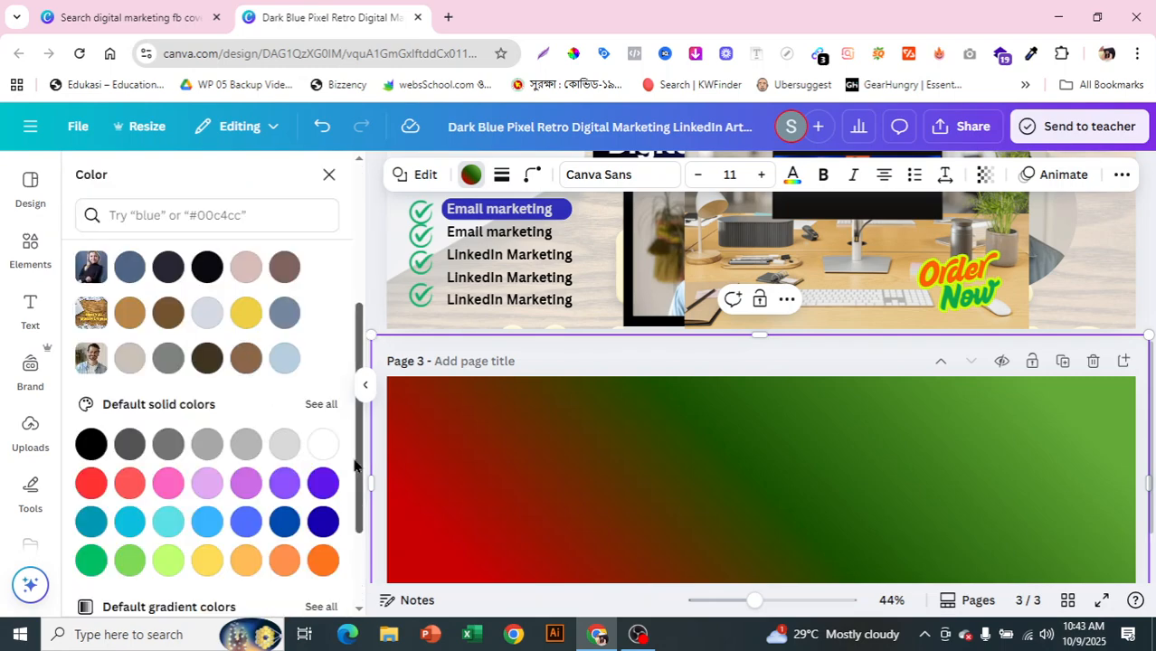
pyautogui.moveTo(356, 463); pyautogui.dragTo(351, 302)
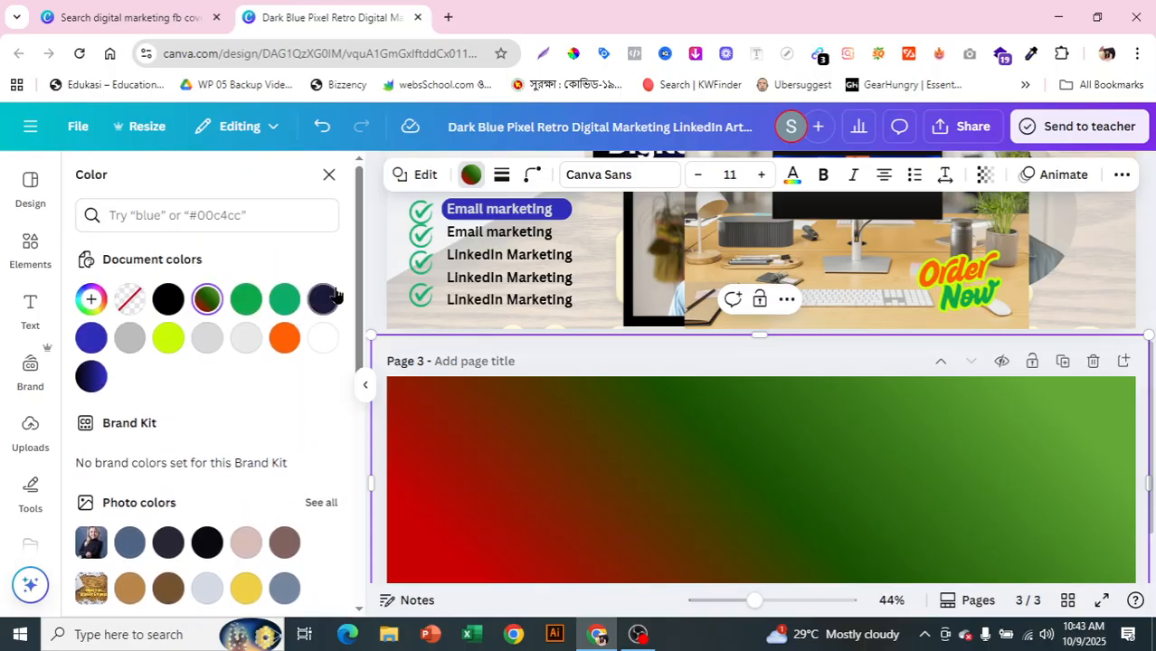
pyautogui.click(89, 299)
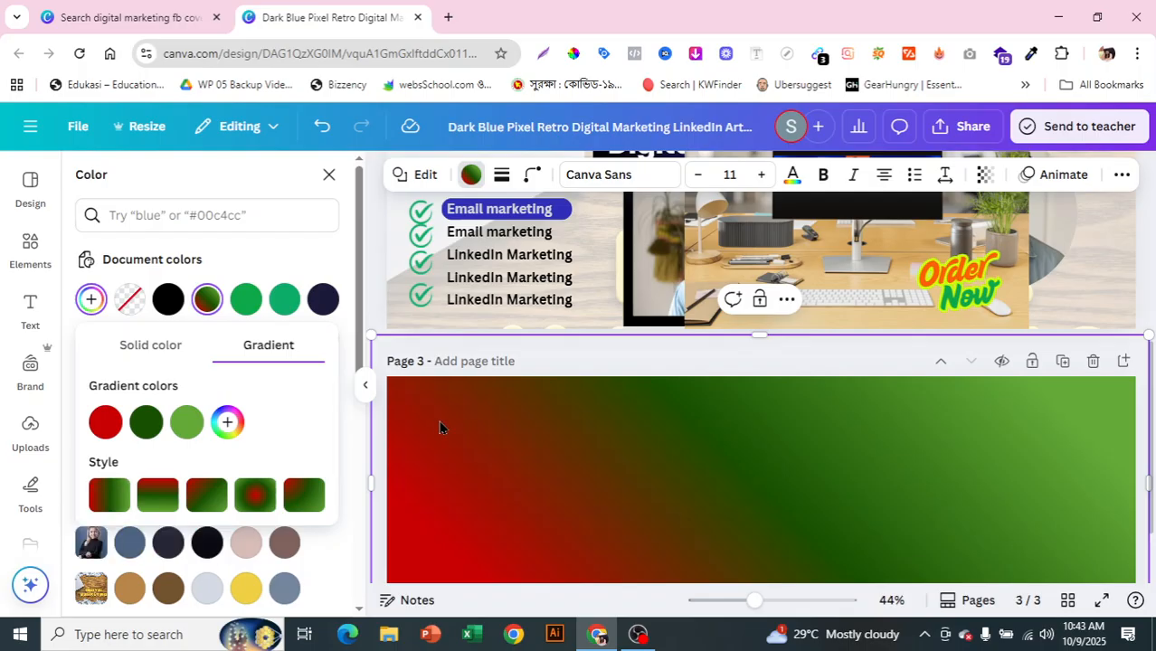
pyautogui.click(254, 495)
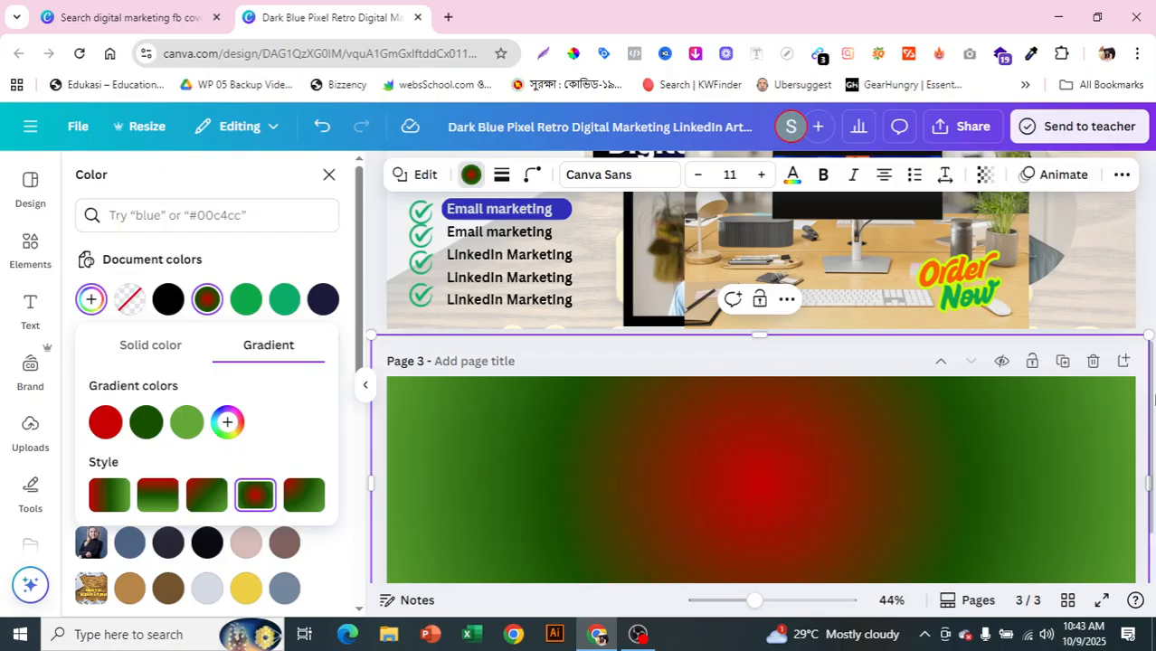
pyautogui.click(304, 497)
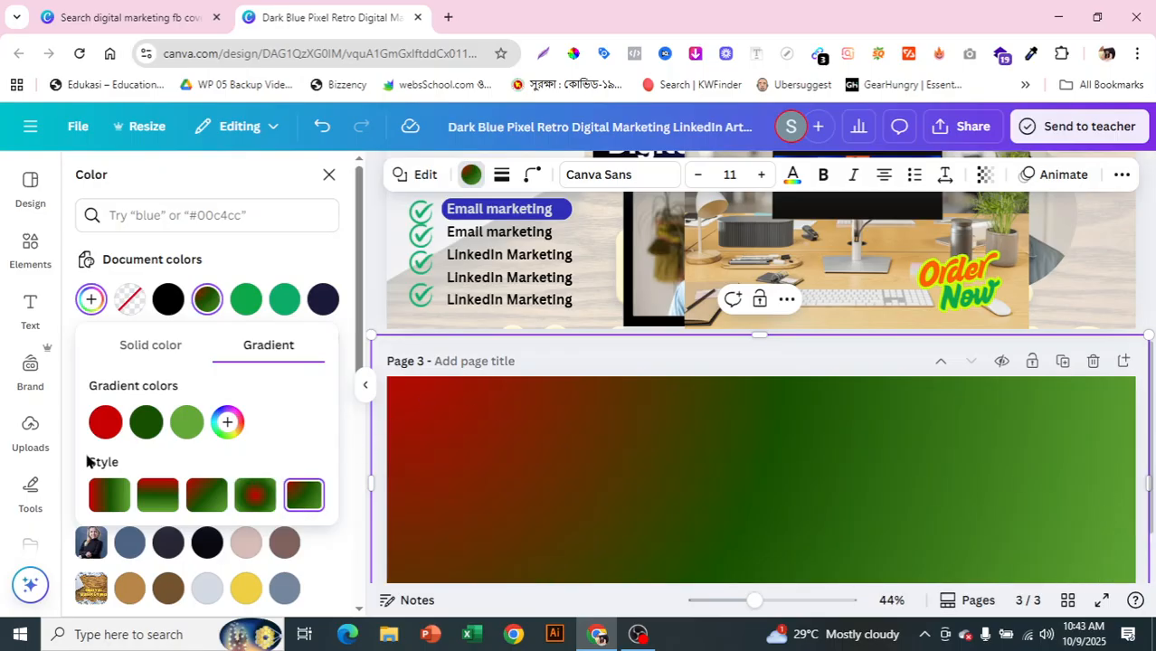
pyautogui.click(157, 495)
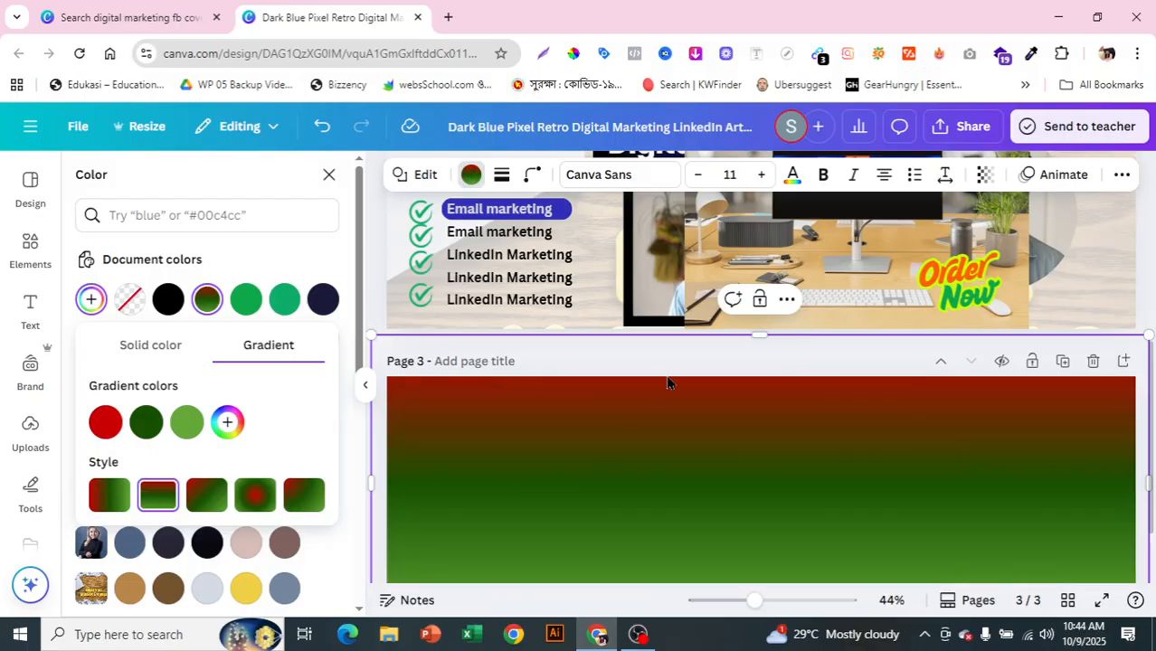
pyautogui.click(110, 496)
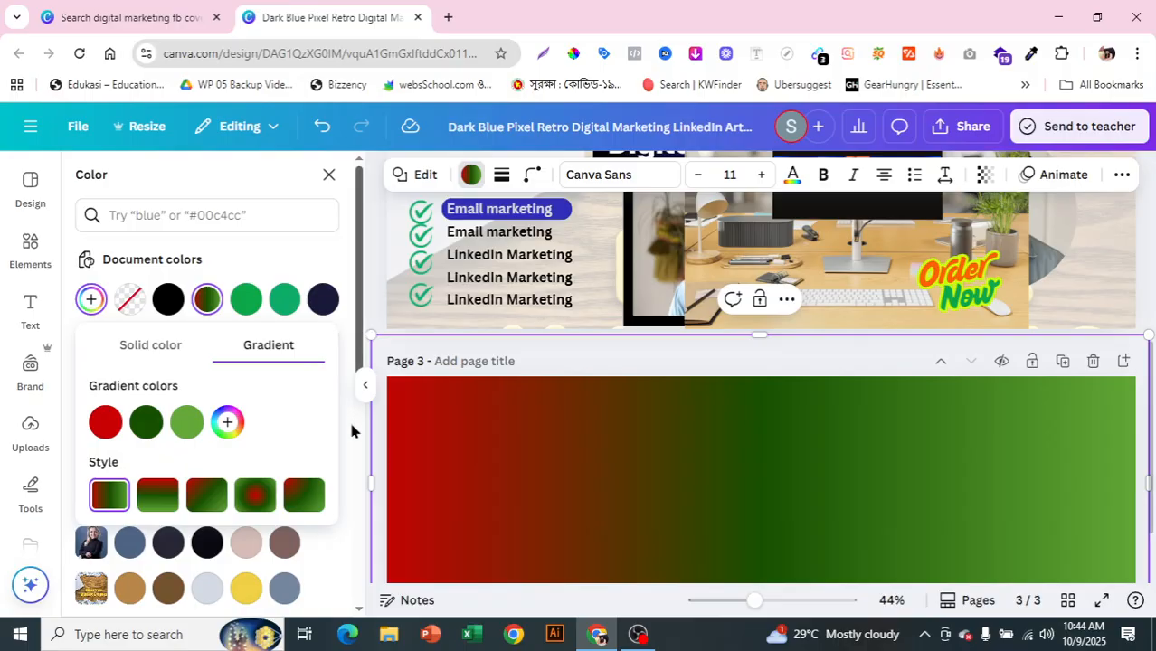
pyautogui.scroll(-3, 355, 425)
pyautogui.scroll(1, 357, 425)
pyautogui.moveTo(357, 425); pyautogui.dragTo(365, 304)
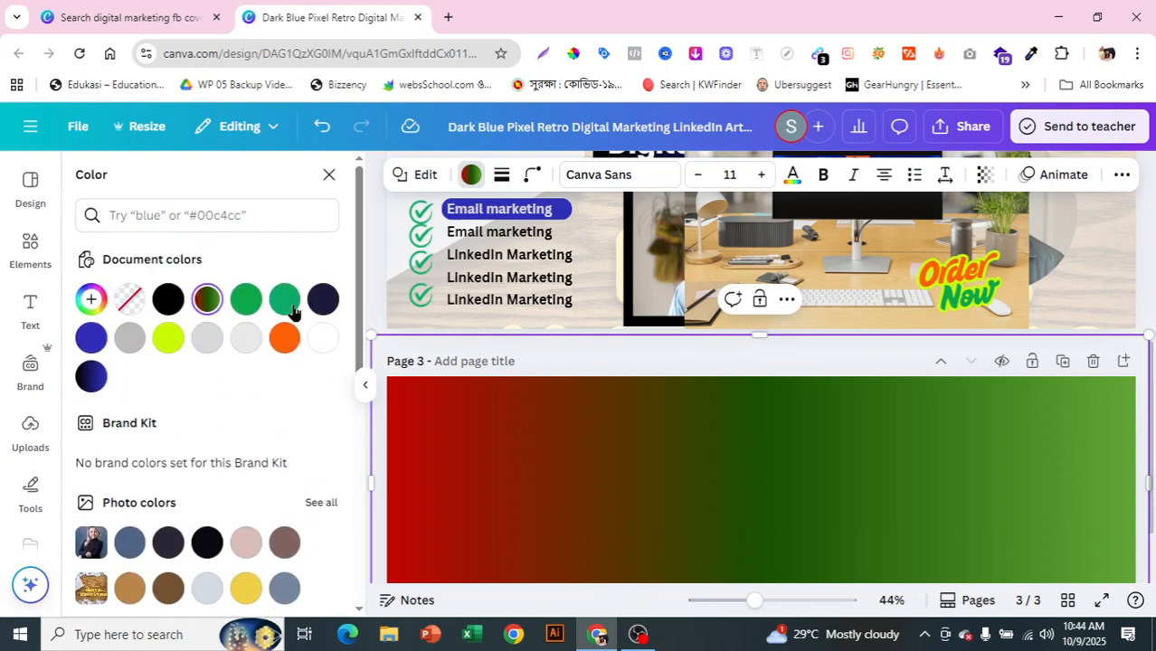
# Step: Add a new gradient colour stop set to purple #651AD1 at the right end
pyautogui.click(92, 300)
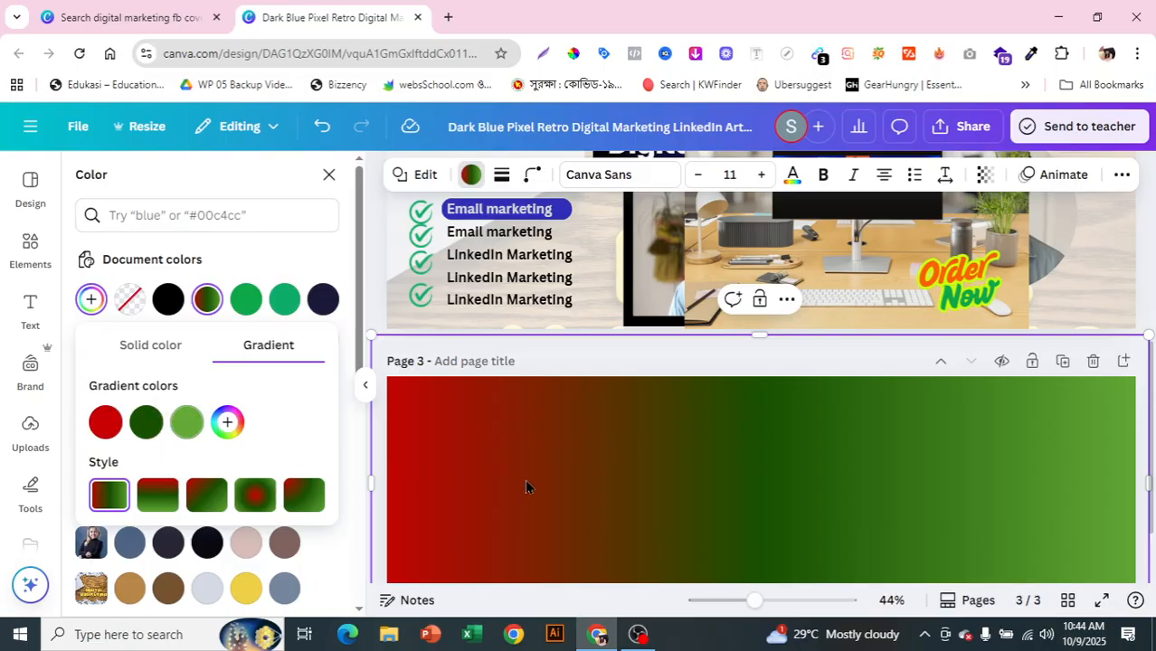
pyautogui.click(227, 422)
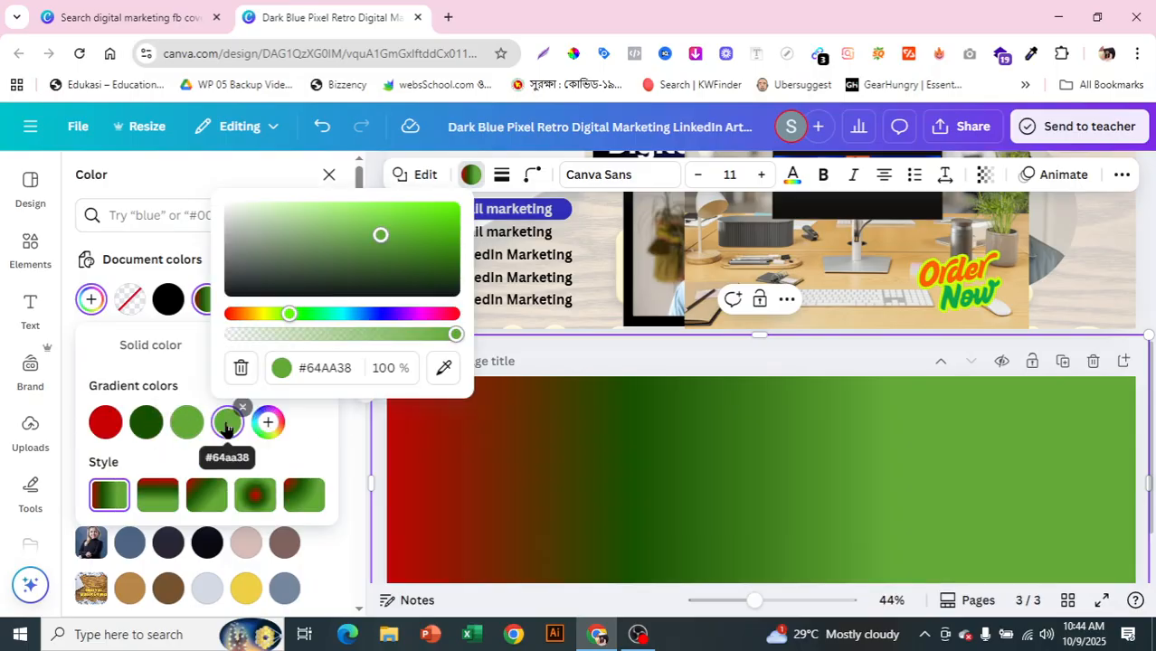
pyautogui.click(395, 314)
pyautogui.click(426, 221)
pyautogui.moveTo(426, 221); pyautogui.dragTo(428, 221)
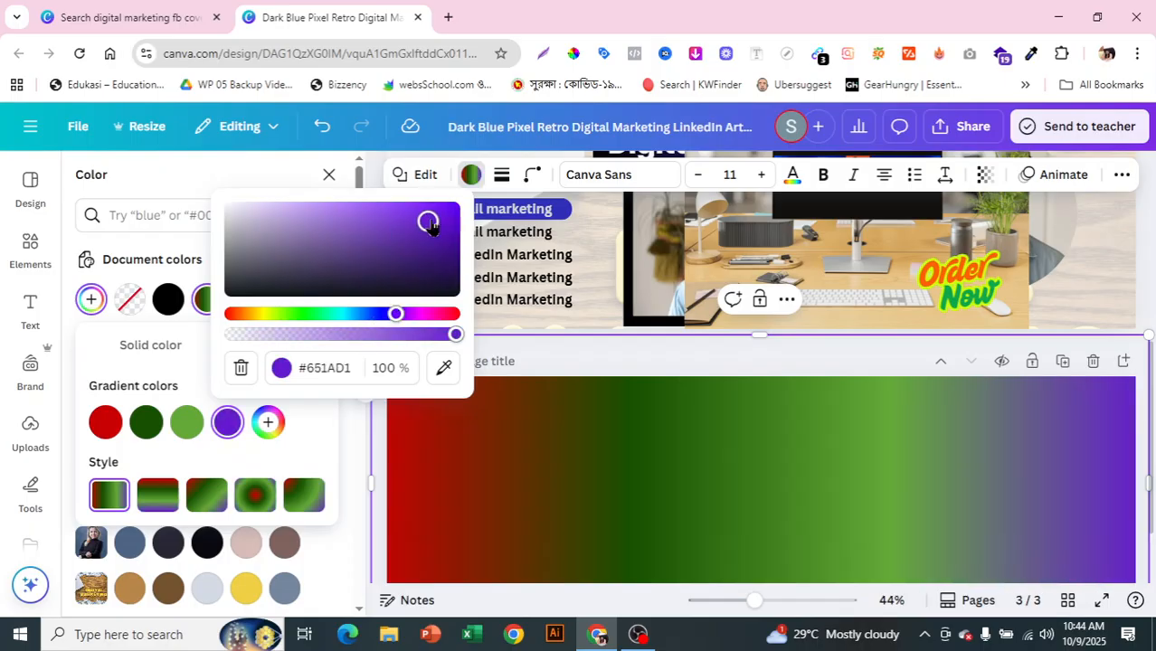
pyautogui.click(322, 428)
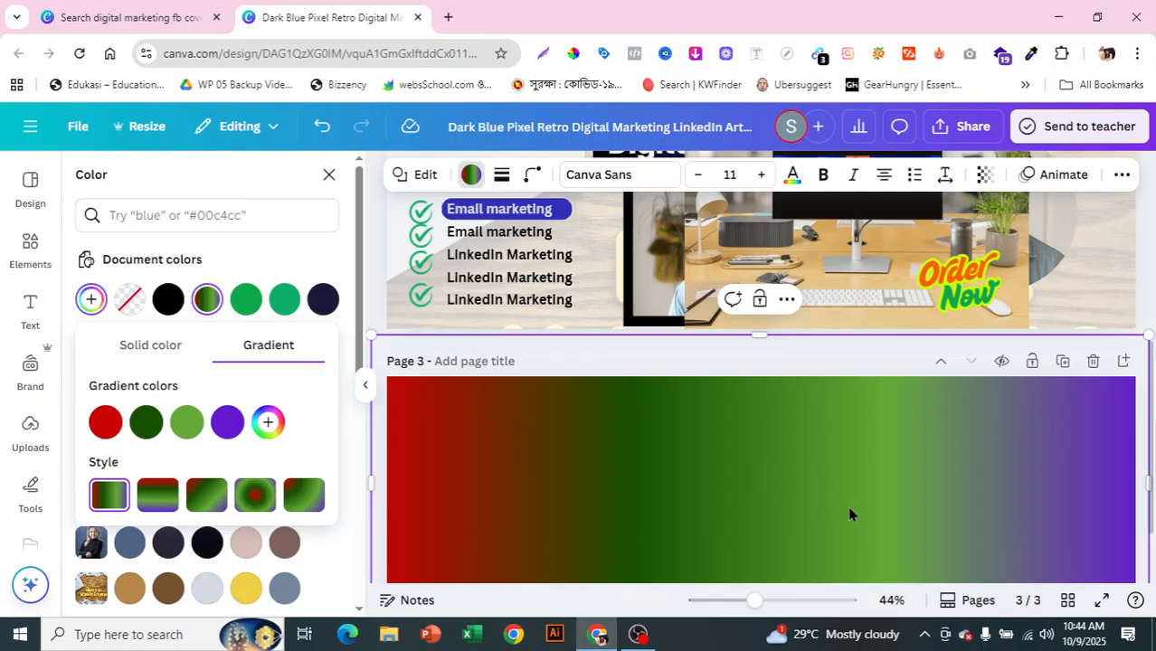
pyautogui.scroll(-2, 869, 534)
pyautogui.scroll(1, 800, 566)
pyautogui.scroll(-2, 795, 564)
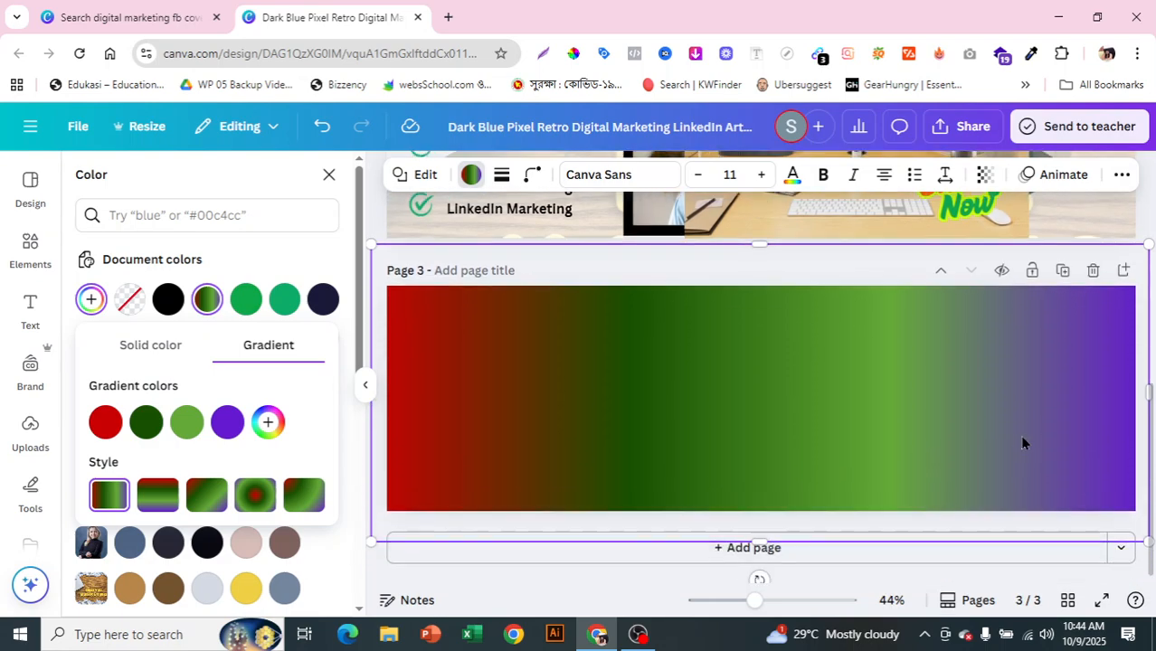
# Step: Add a fourth page and fill its background bright orange #F64C03
pyautogui.click(805, 559)
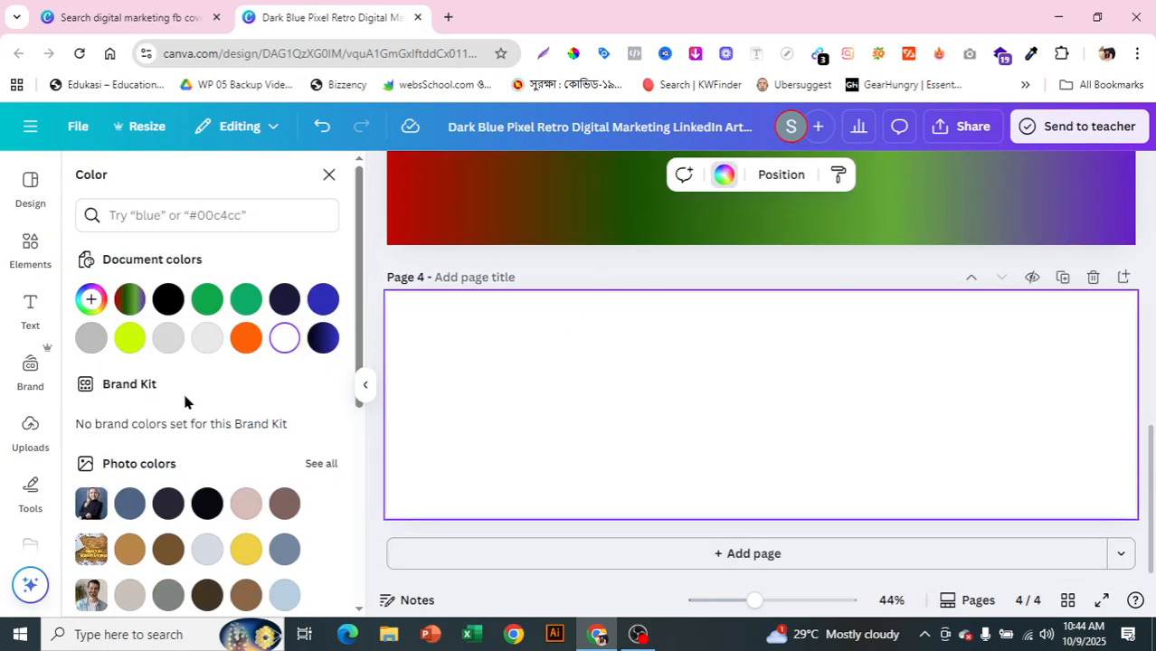
pyautogui.click(90, 301)
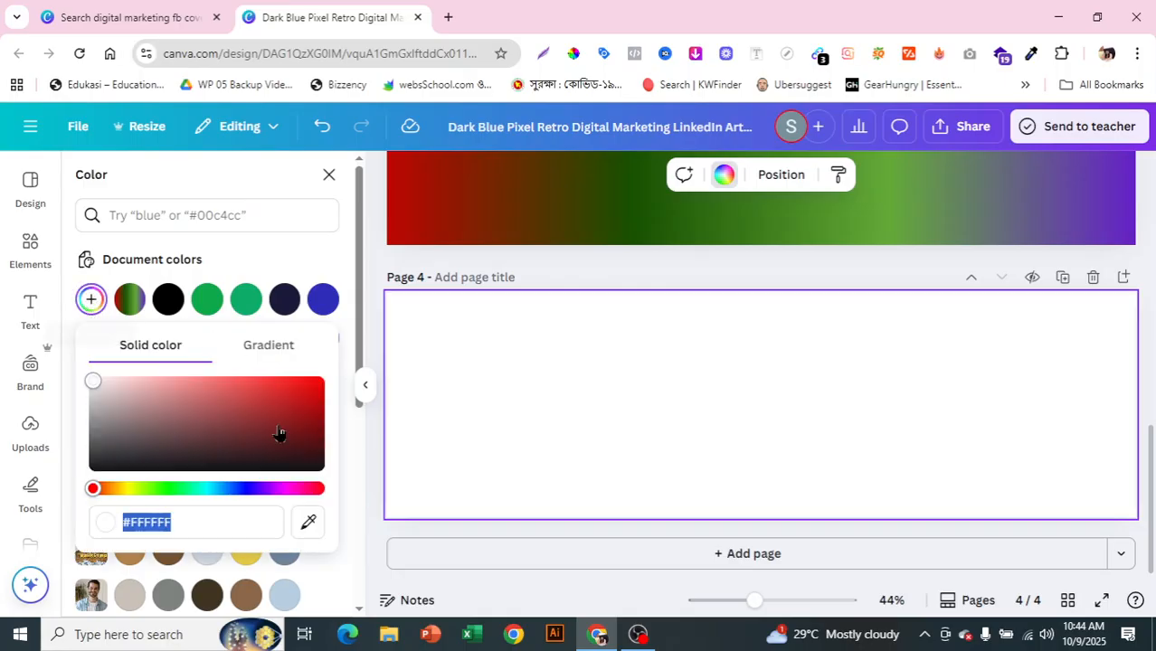
pyautogui.click(93, 489)
pyautogui.moveTo(93, 490)
pyautogui.mouseDown()
pyautogui.moveTo(113, 494)
pyautogui.moveTo(98, 495)
pyautogui.mouseUp()
pyautogui.moveTo(271, 400); pyautogui.dragTo(317, 384)
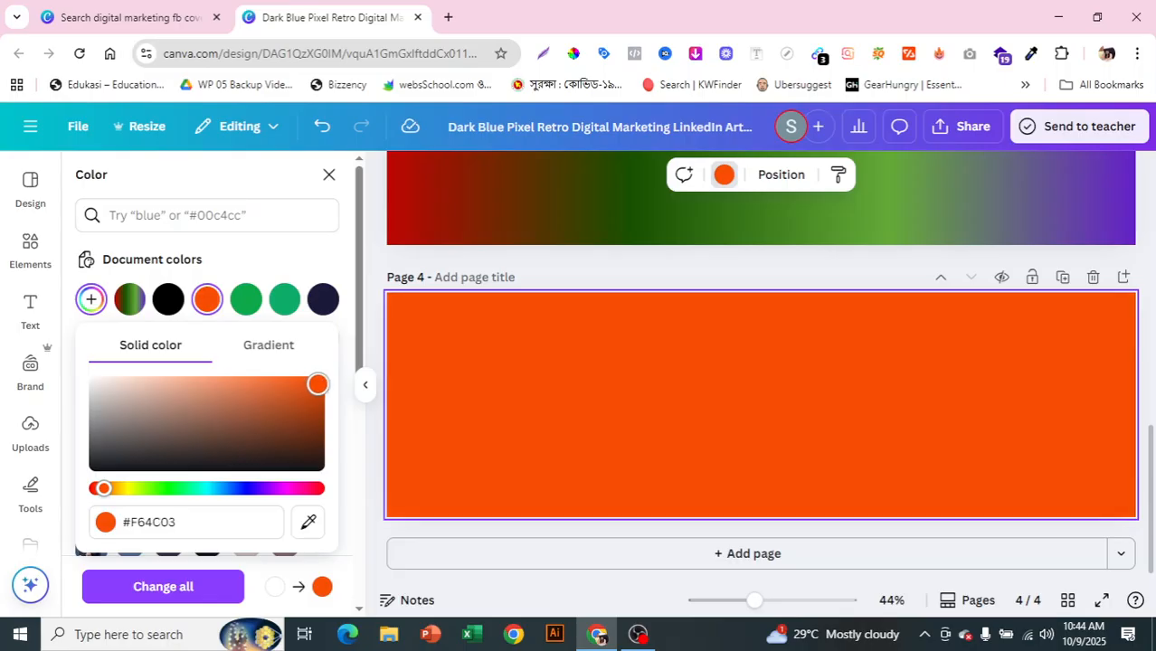
# Step: Change page 4's background to the dark navy-blue default gradient
pyautogui.click(340, 530)
pyautogui.moveTo(359, 357); pyautogui.dragTo(379, 594)
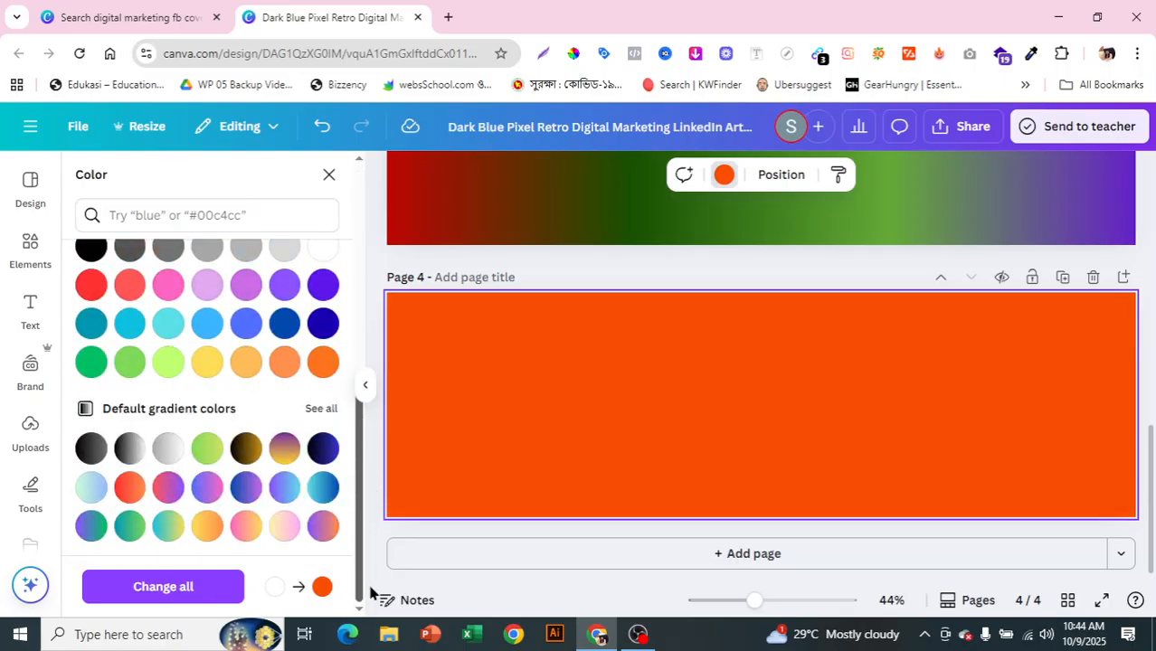
pyautogui.click(323, 456)
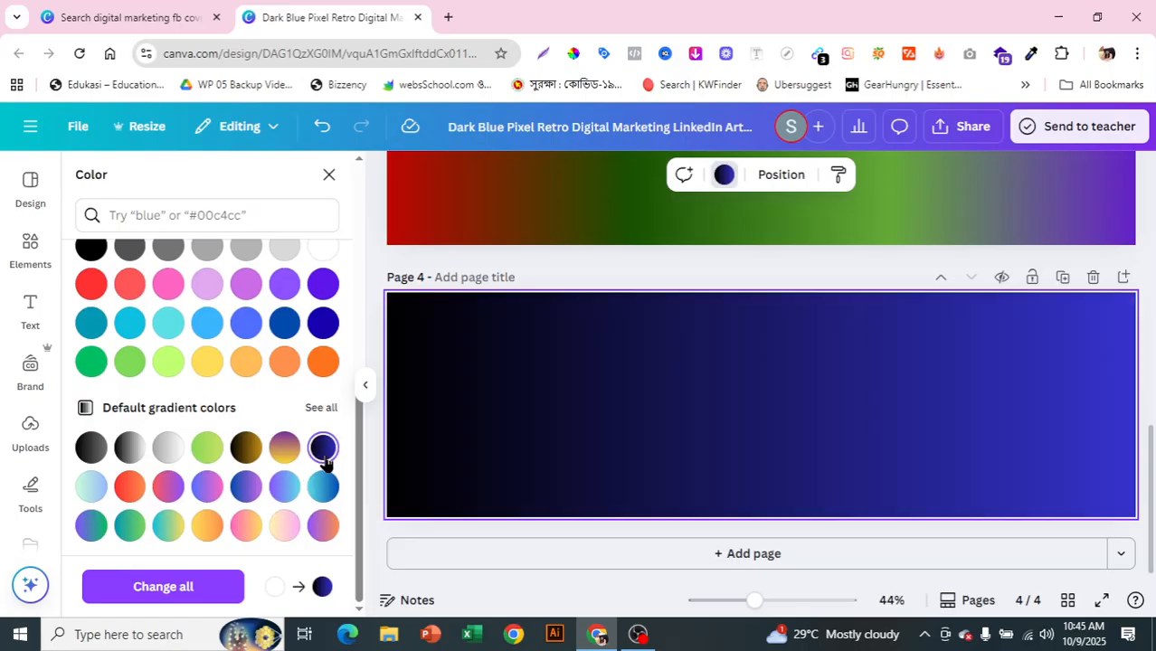